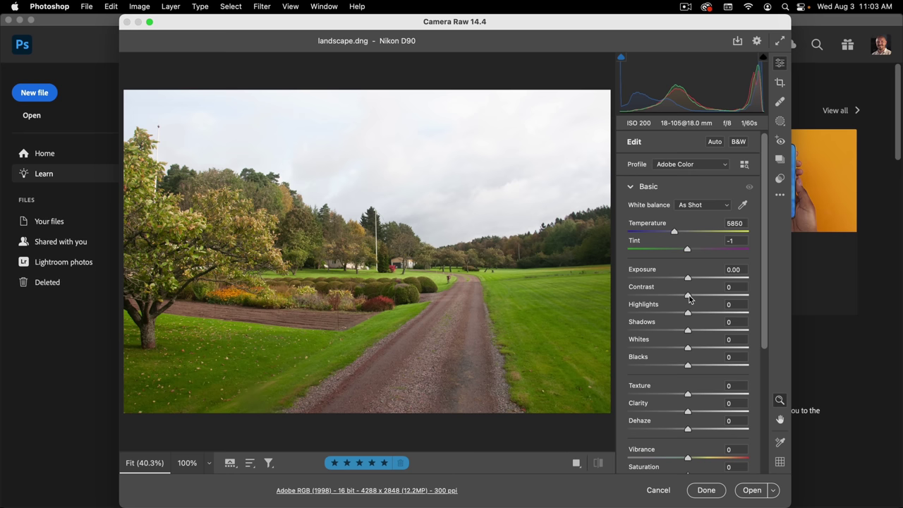
# Step: Set the raw landscape photo's Contrast to +4, Highlights to -49 and Shadows to +13
pyautogui.moveTo(688, 313); pyautogui.dragTo(659, 315)
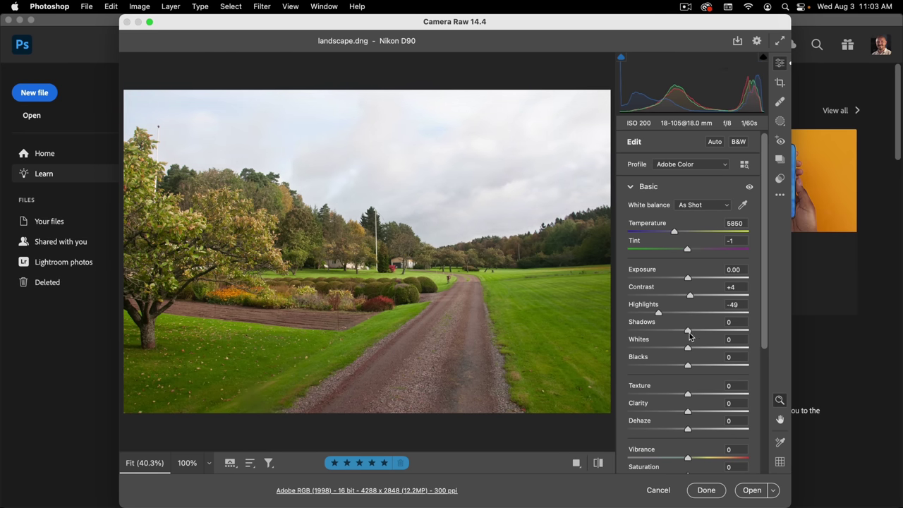
pyautogui.moveTo(689, 331); pyautogui.dragTo(697, 331)
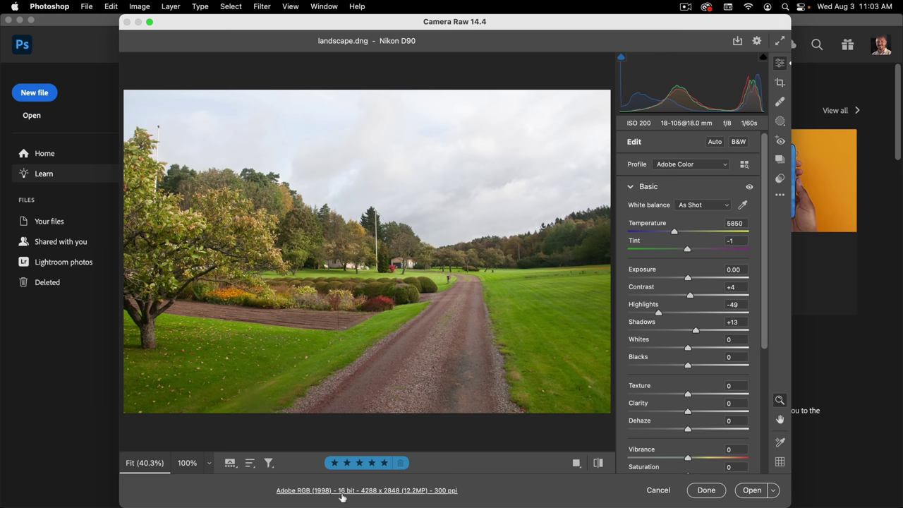
# Step: Review the color space and bit depth choices in the Camera Raw workflow preferences, keeping Adobe RGB (1998) and 16 Bits/Channel
pyautogui.click(395, 490)
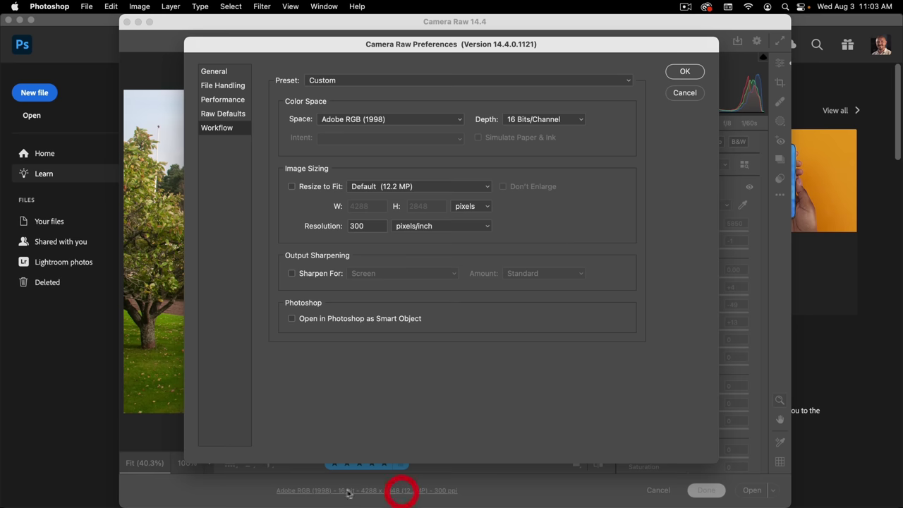
pyautogui.click(384, 121)
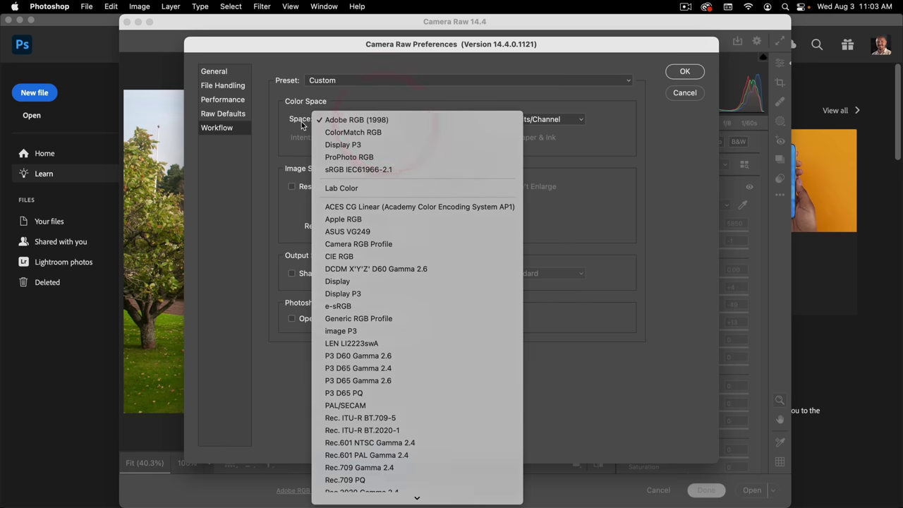
pyautogui.click(307, 122)
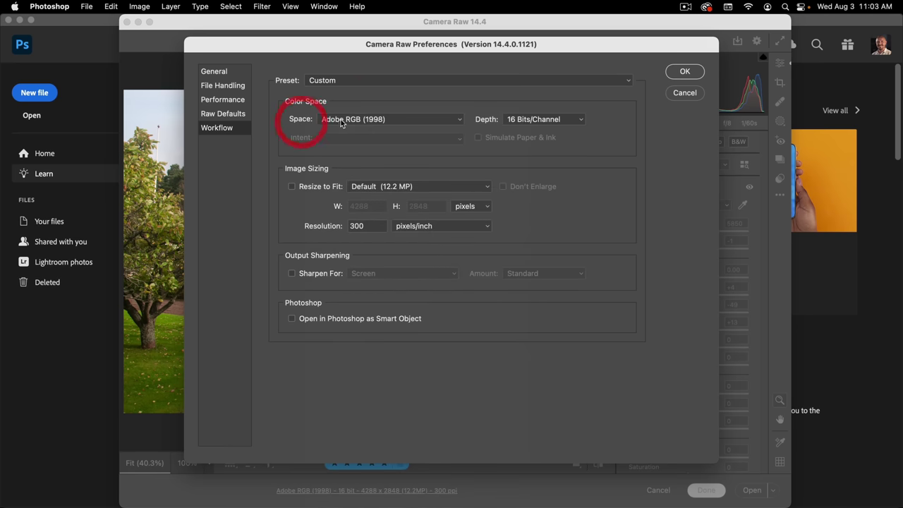
pyautogui.click(550, 120)
pyautogui.click(534, 121)
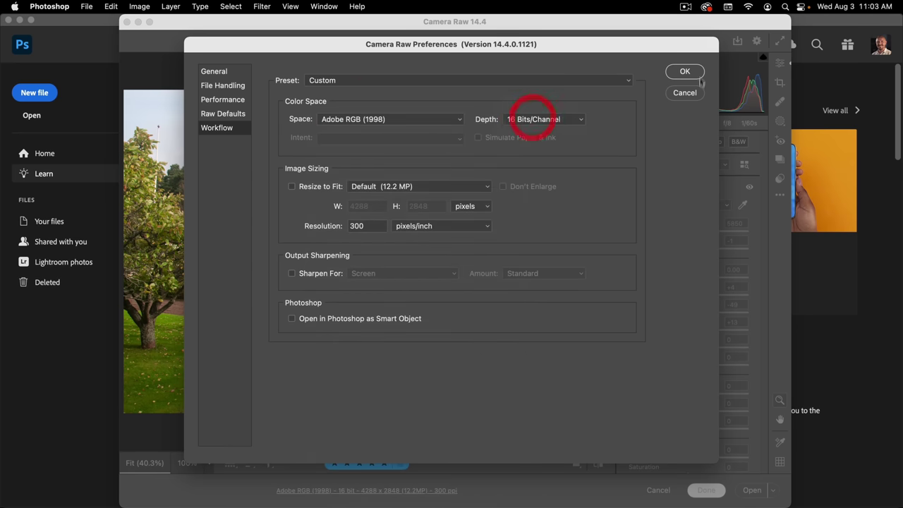
pyautogui.click(685, 71)
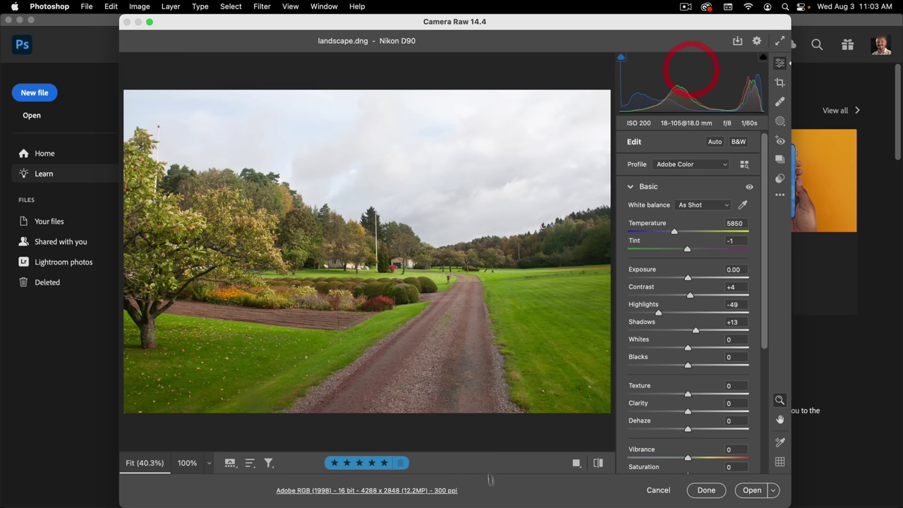
# Step: Open the raw landscape image in Photoshop and duplicate the Background layer
pyautogui.click(750, 491)
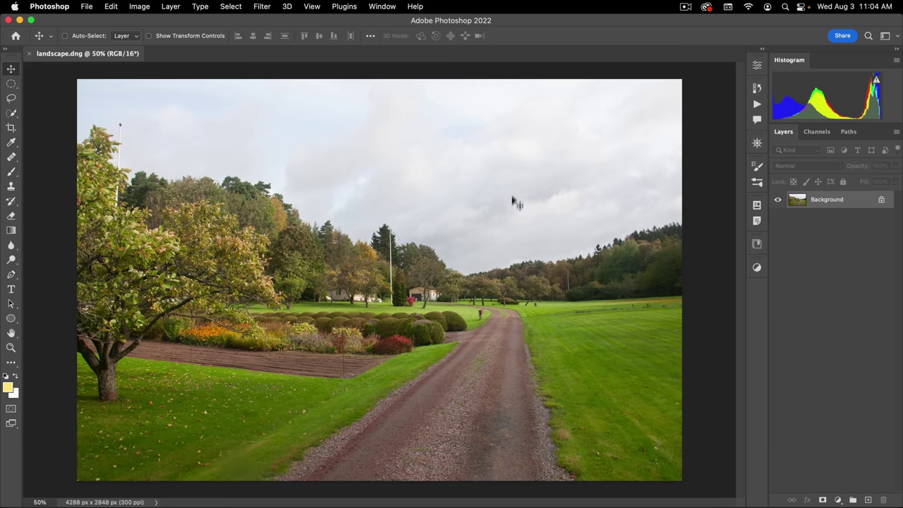
pyautogui.moveTo(841, 203); pyautogui.dragTo(868, 499)
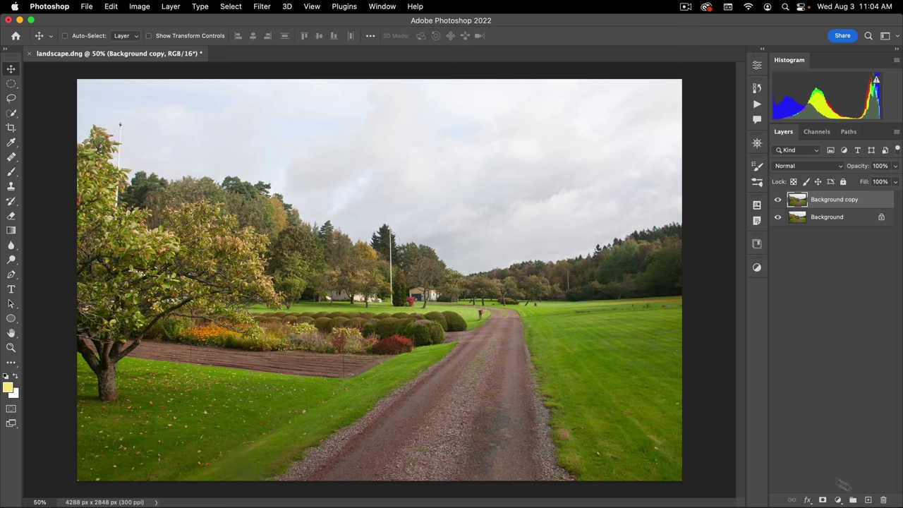
# Step: Start Sky Replacement on the duplicated layer and move its dialog off the photo
pyautogui.click(113, 8)
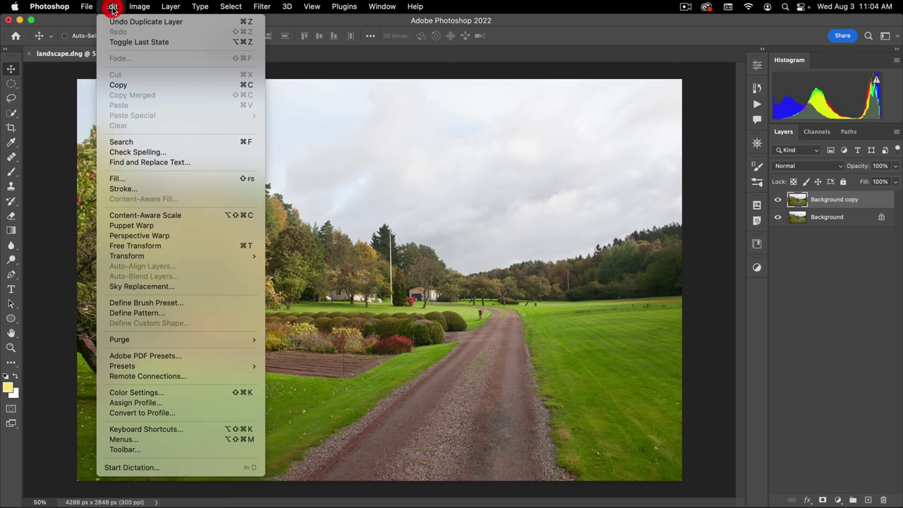
pyautogui.click(163, 286)
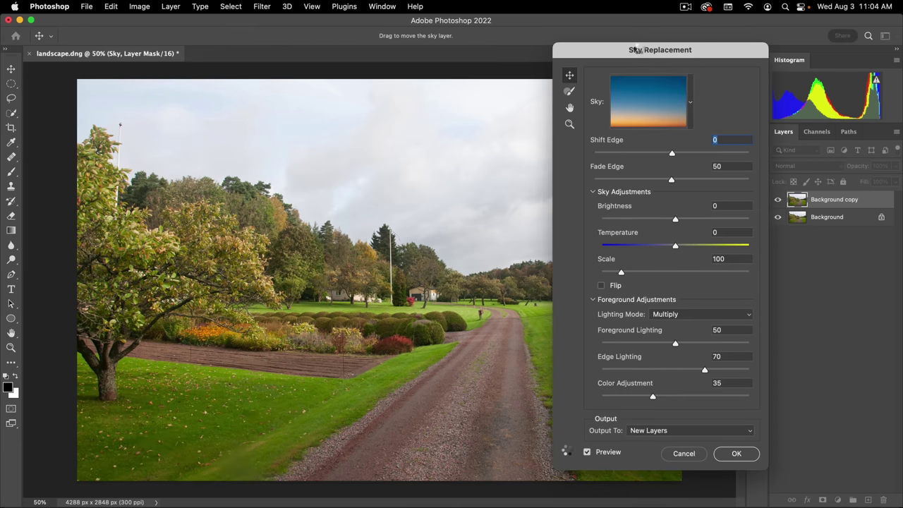
pyautogui.moveTo(636, 50); pyautogui.dragTo(751, 61)
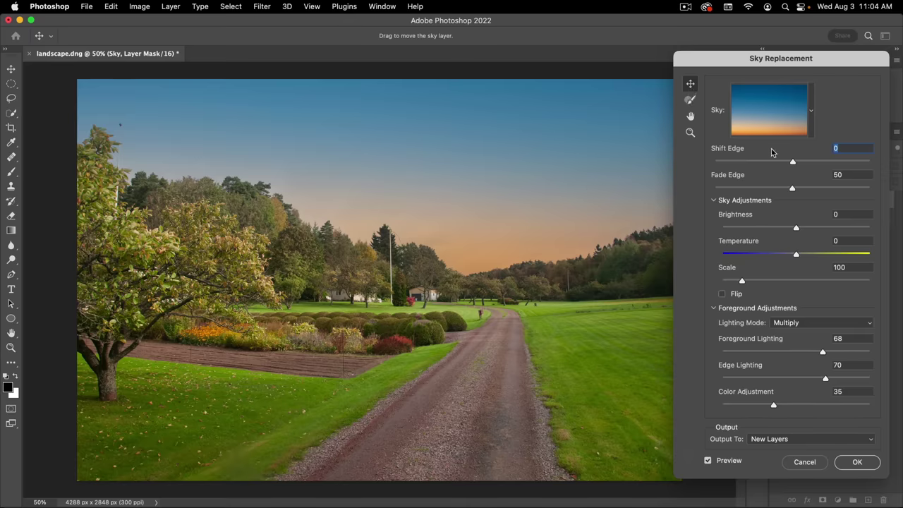
# Step: Examine the sky presets in the Blue Skies, Spectacular and Sunsets groups, then collapse all three groups
pyautogui.click(811, 112)
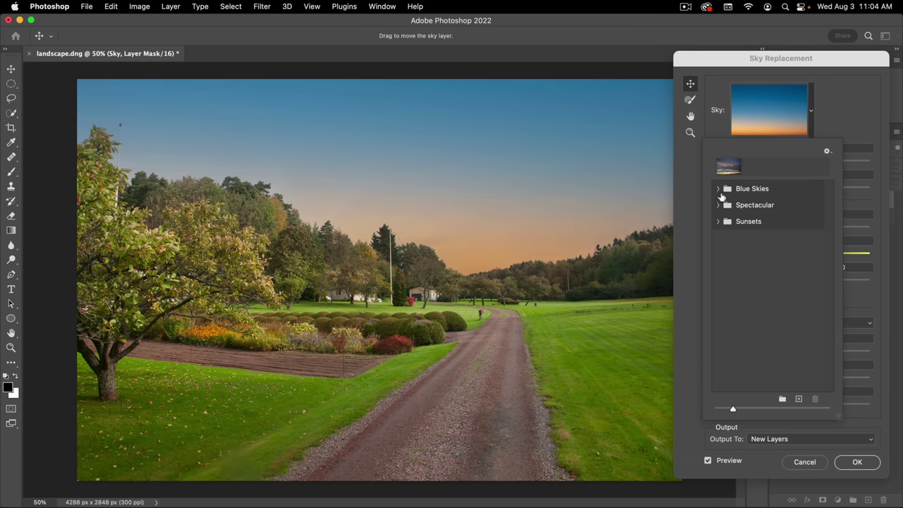
pyautogui.click(718, 189)
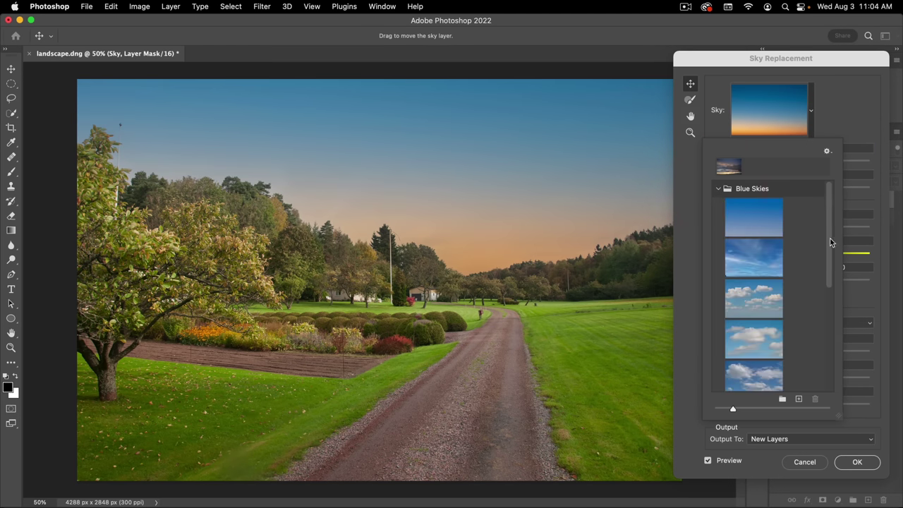
pyautogui.moveTo(830, 237); pyautogui.dragTo(826, 359)
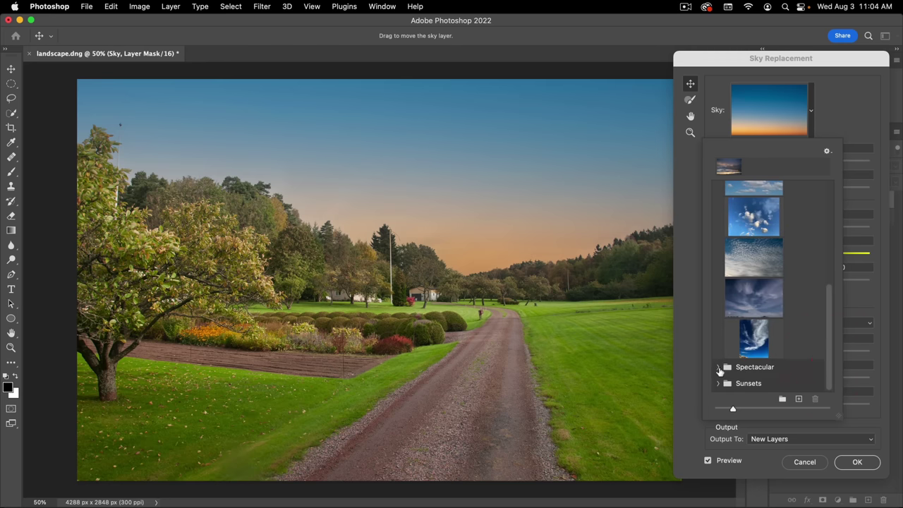
pyautogui.click(719, 367)
pyautogui.moveTo(831, 275); pyautogui.dragTo(836, 381)
pyautogui.click(718, 383)
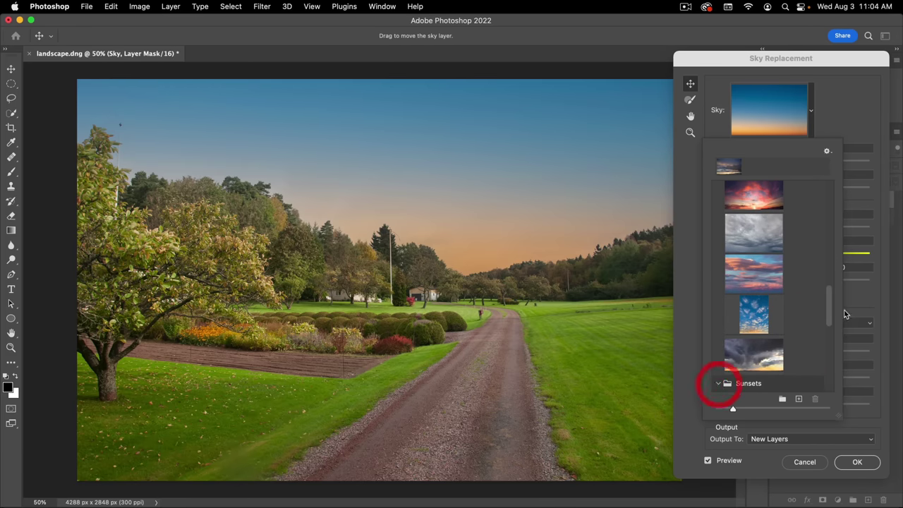
pyautogui.moveTo(831, 312)
pyautogui.mouseDown()
pyautogui.moveTo(833, 382)
pyautogui.moveTo(821, 182)
pyautogui.mouseUp()
pyautogui.click(721, 189)
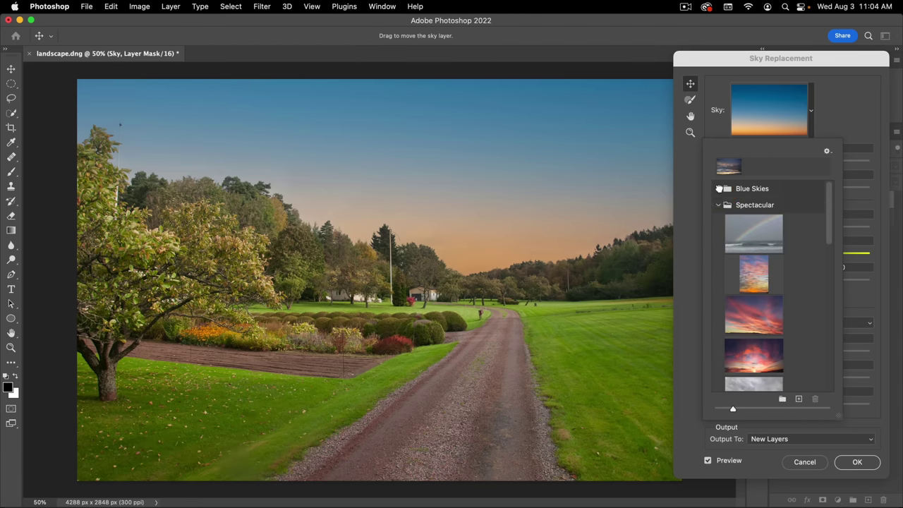
pyautogui.click(719, 204)
pyautogui.click(718, 221)
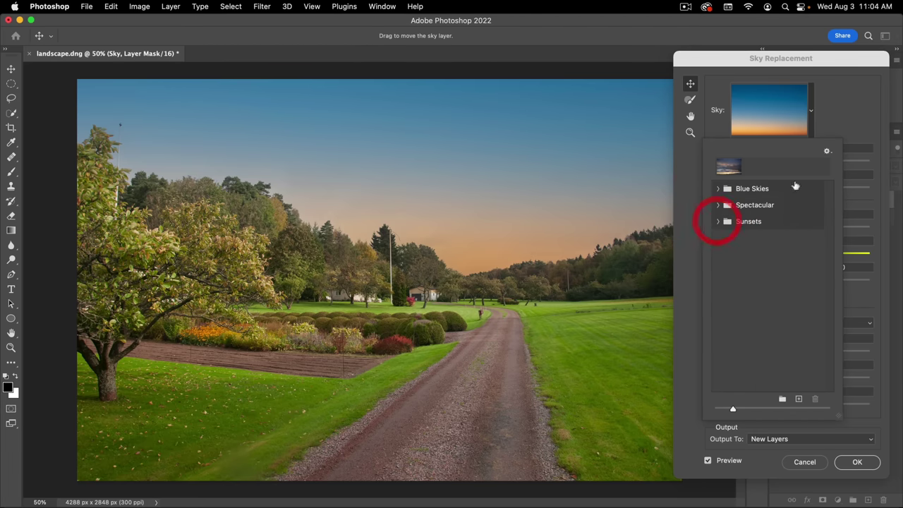
# Step: Import the sky presets from Nucly Sample Skies.sky in the assets folder
pyautogui.click(828, 153)
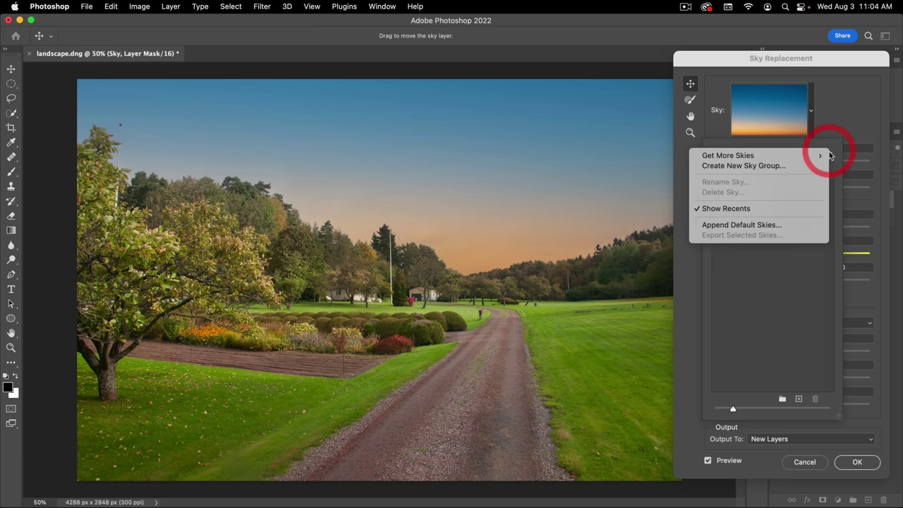
pyautogui.moveTo(716, 156)
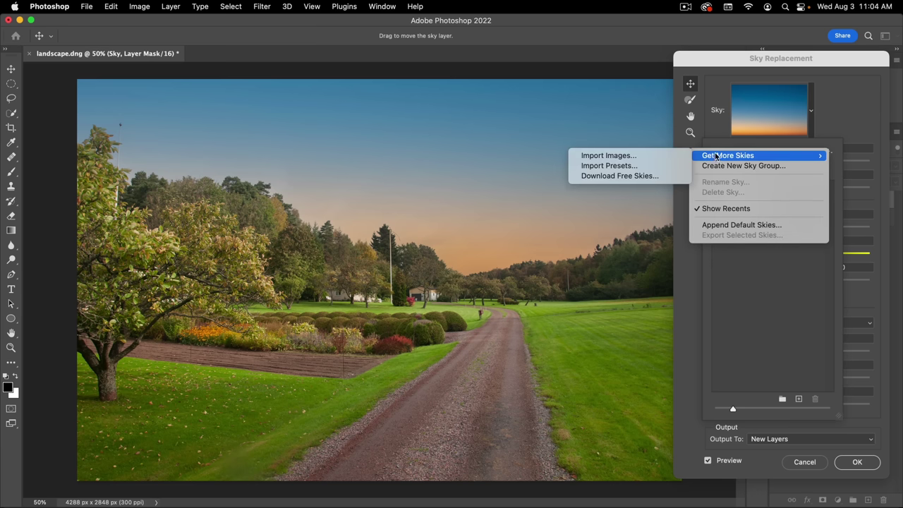
pyautogui.click(625, 167)
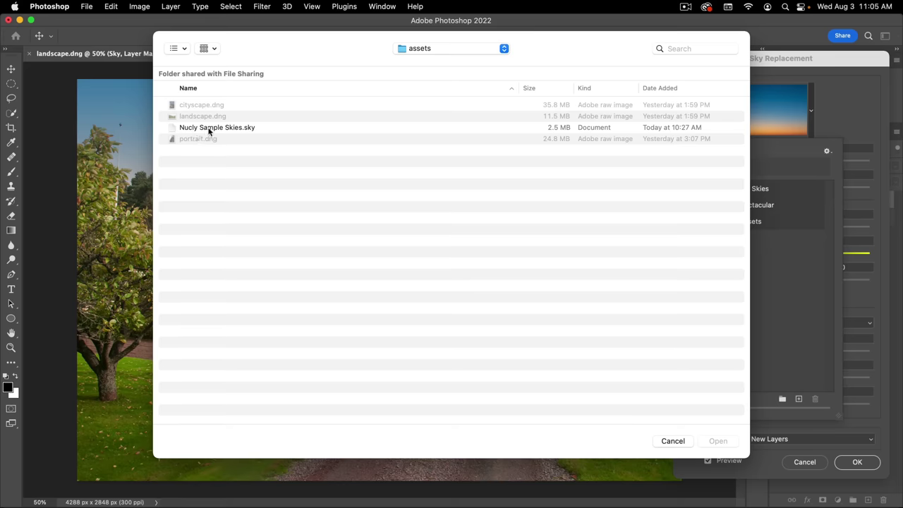
pyautogui.click(209, 129)
pyautogui.click(714, 441)
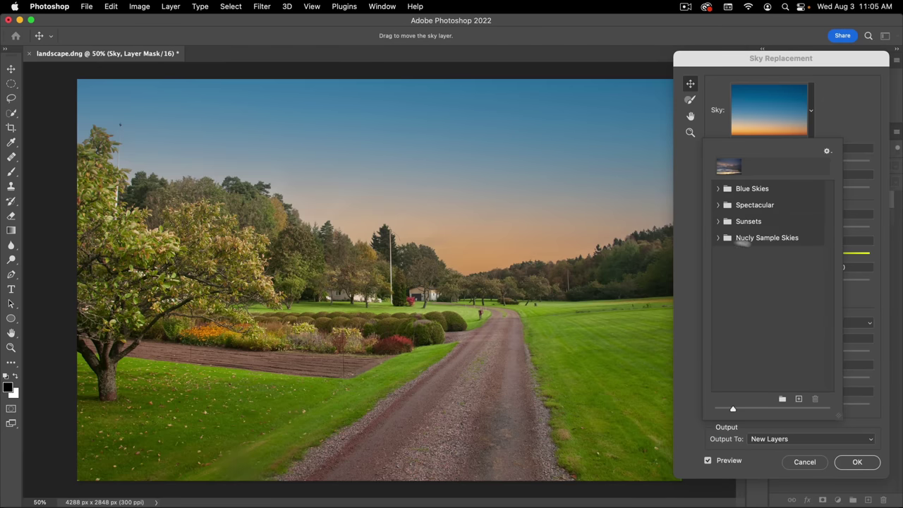
# Step: Apply the first sky in the Nucly Sample Skies group and reposition the Sky Replacement dialog
pyautogui.click(718, 239)
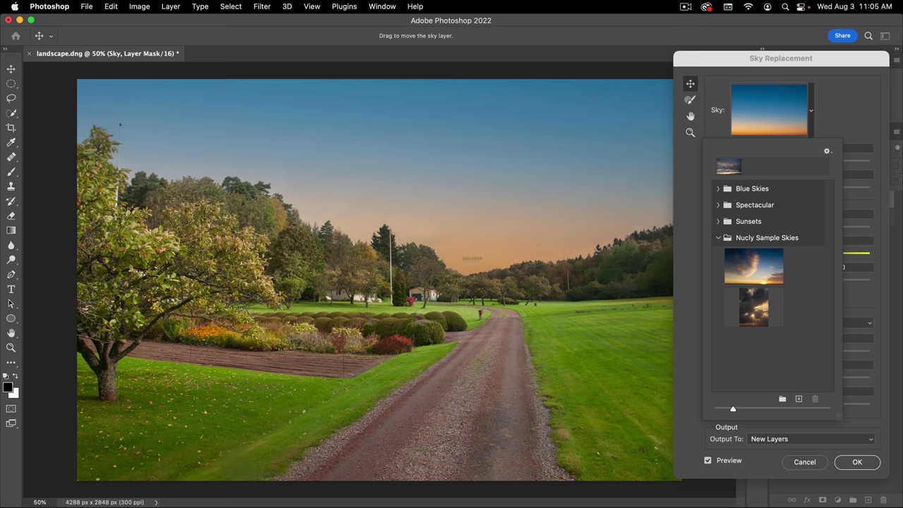
pyautogui.click(768, 276)
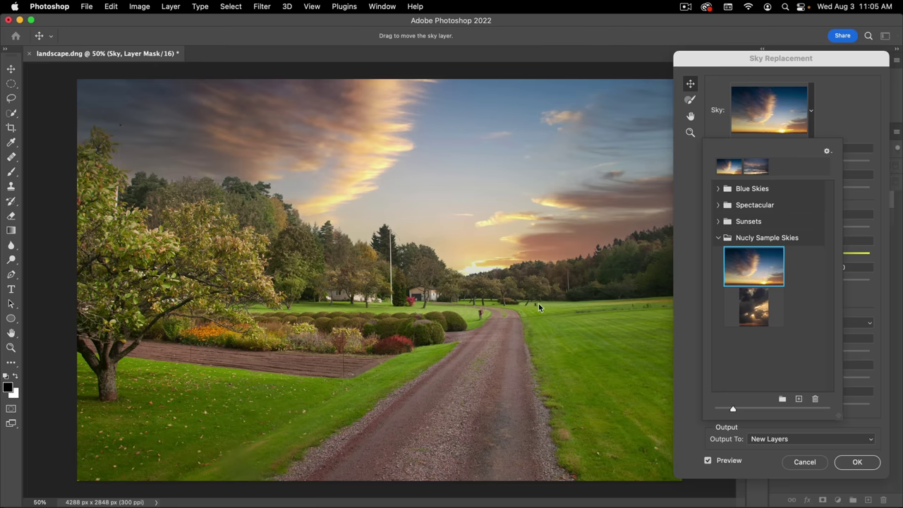
pyautogui.click(846, 118)
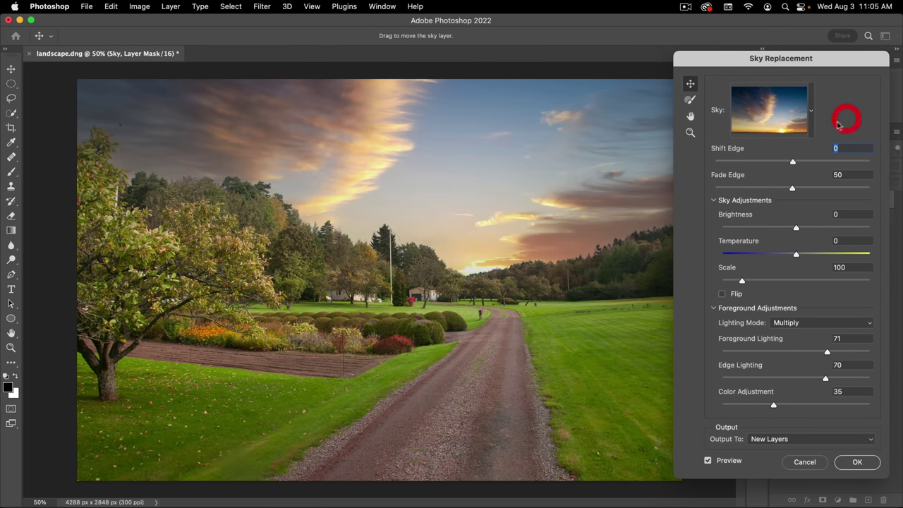
pyautogui.moveTo(776, 58); pyautogui.dragTo(744, 31)
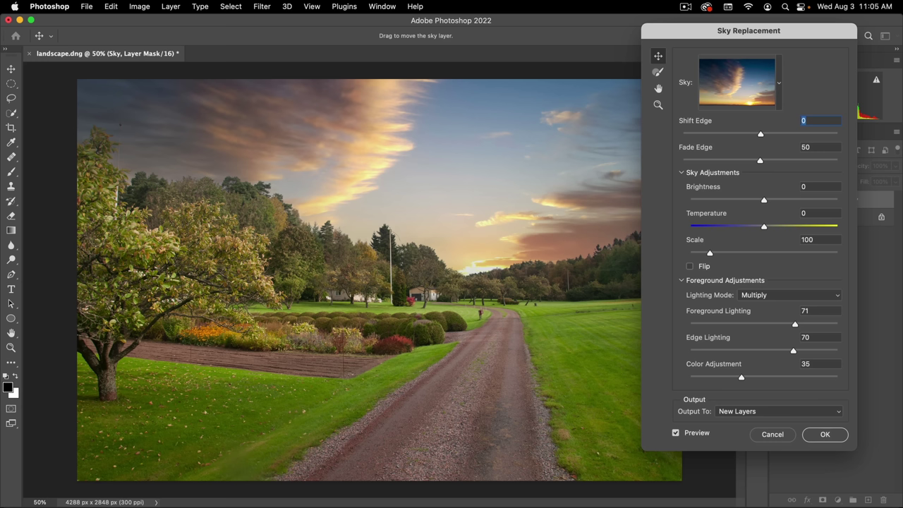
# Step: Try Shift Edge at -100 and 100, then set it back to 0
pyautogui.moveTo(762, 136); pyautogui.dragTo(666, 133)
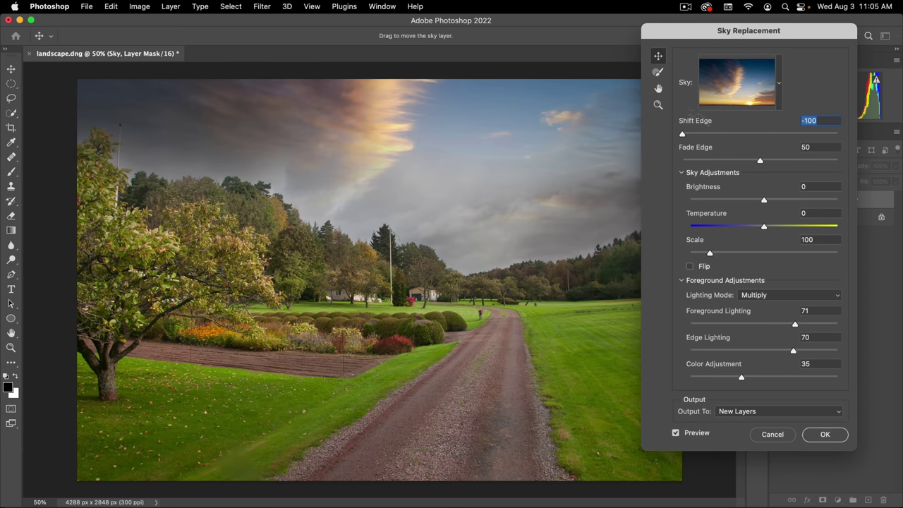
pyautogui.moveTo(683, 134); pyautogui.dragTo(854, 134)
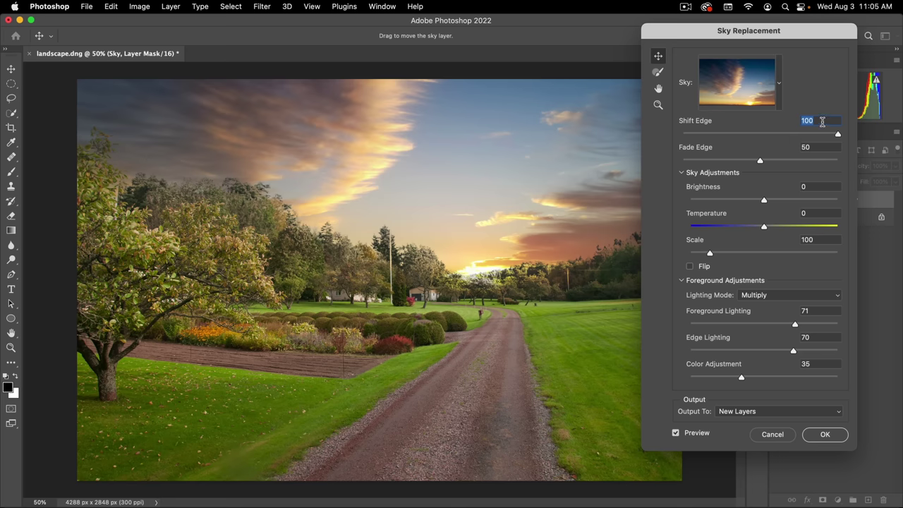
pyautogui.write('0')
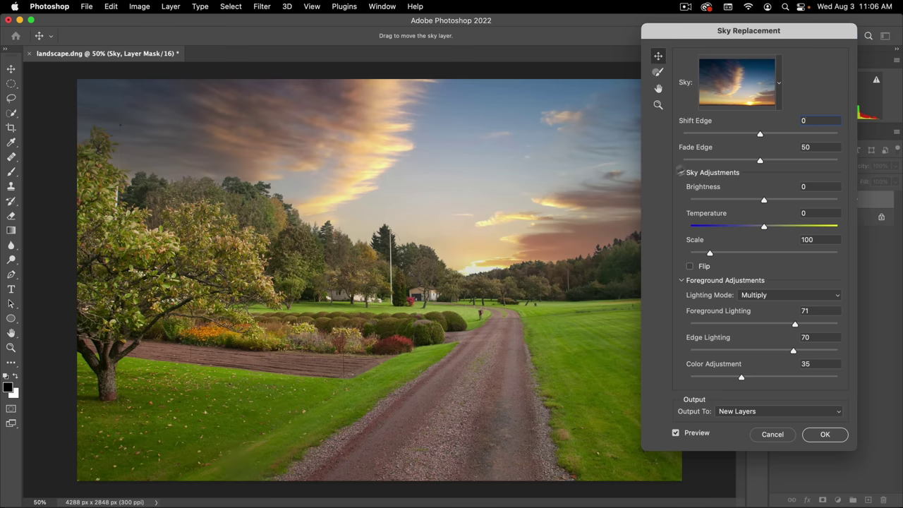
# Step: Compare Fade Edge at 0 and 100 along the distant tree line, leaving it at 100
pyautogui.moveTo(700, 163); pyautogui.dragTo(668, 162)
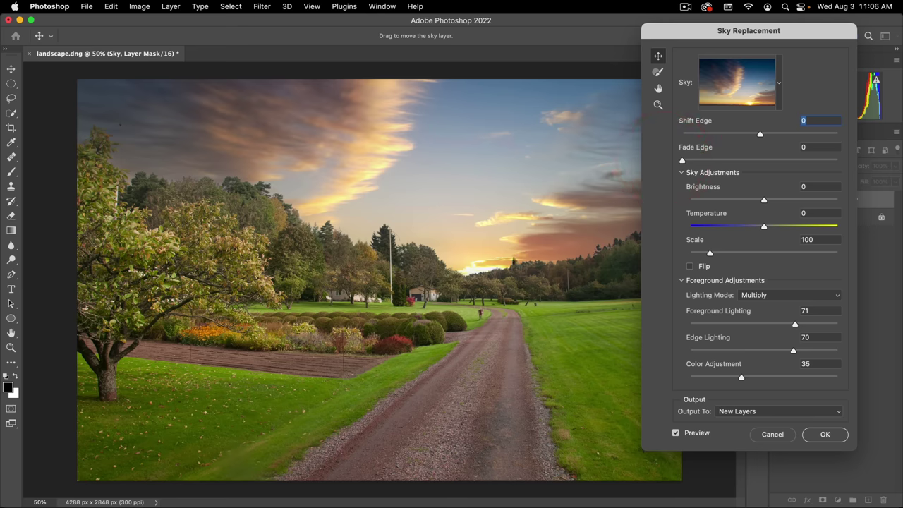
pyautogui.moveTo(717, 162); pyautogui.dragTo(875, 163)
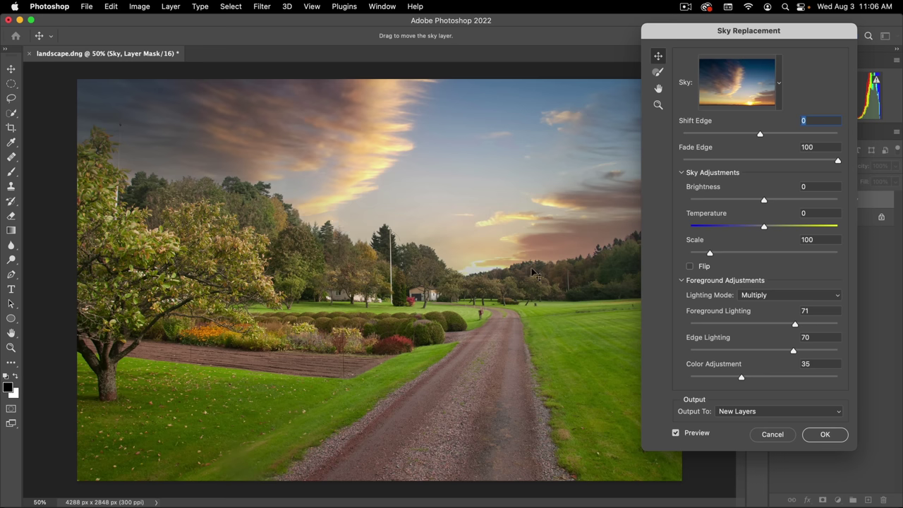
pyautogui.press('space')
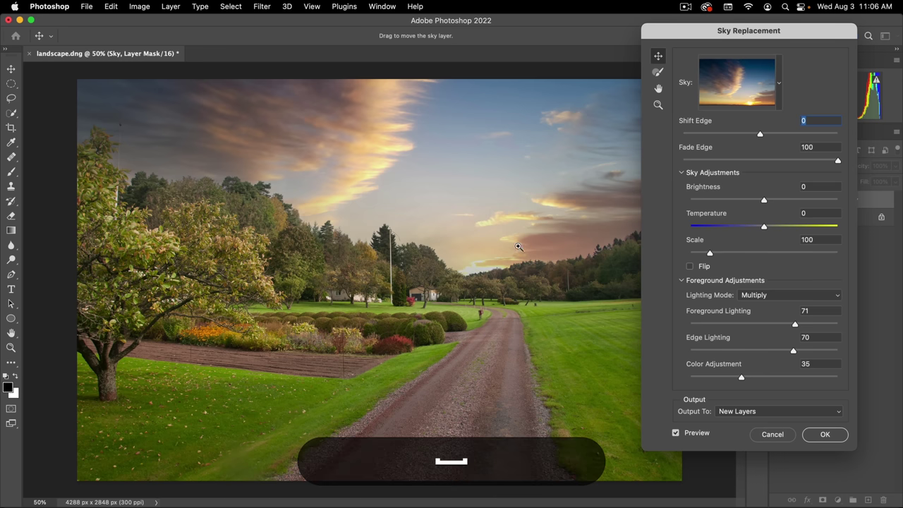
pyautogui.moveTo(514, 263)
pyautogui.mouseDown()
pyautogui.moveTo(552, 270)
pyautogui.moveTo(518, 282)
pyautogui.moveTo(449, 272)
pyautogui.mouseUp()
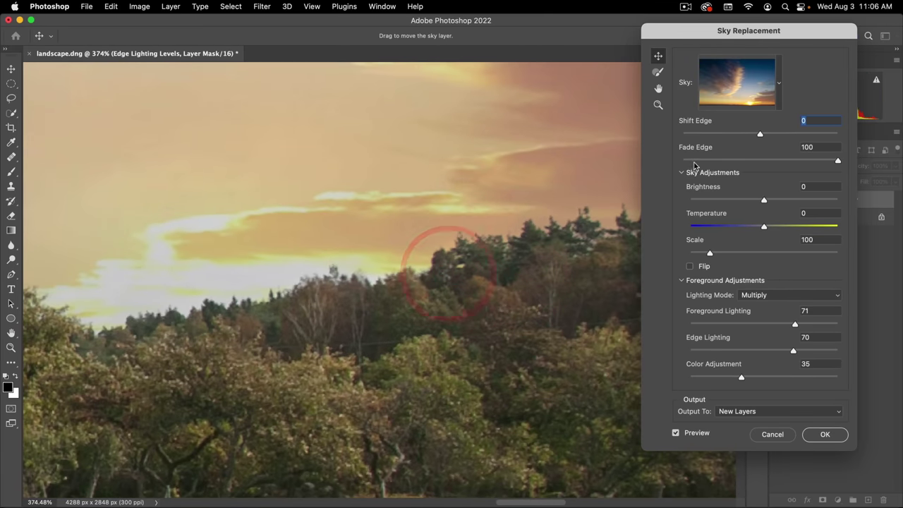
pyautogui.moveTo(694, 161); pyautogui.dragTo(641, 162)
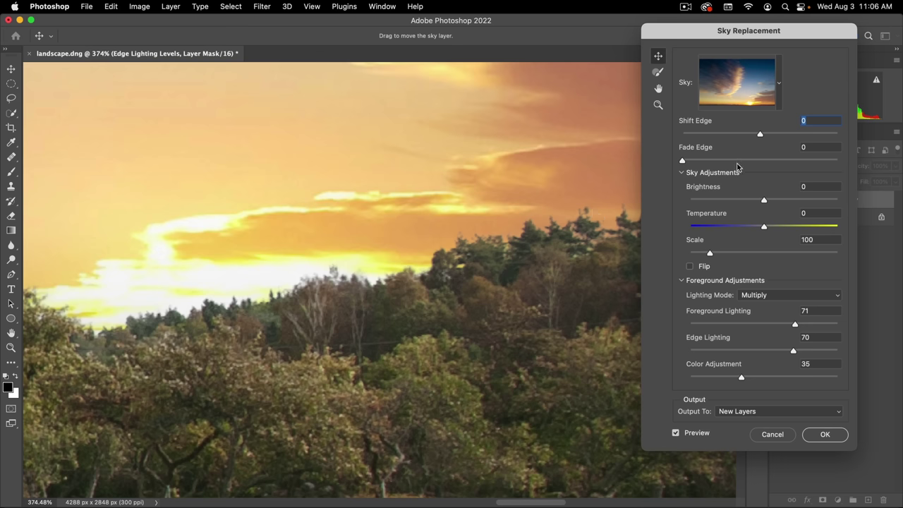
pyautogui.click(837, 161)
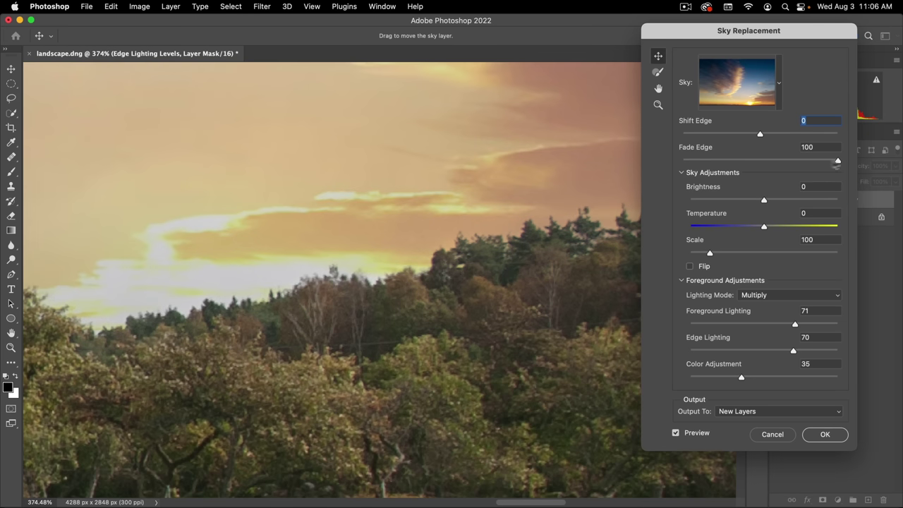
# Step: Set Fade Edge to 50 and move the Sky Replacement dialog farther away from the photo
pyautogui.press('super+space')
pyautogui.moveTo(412, 240)
pyautogui.mouseDown()
pyautogui.moveTo(367, 273)
pyautogui.moveTo(404, 249)
pyautogui.mouseUp()
pyautogui.press('space')
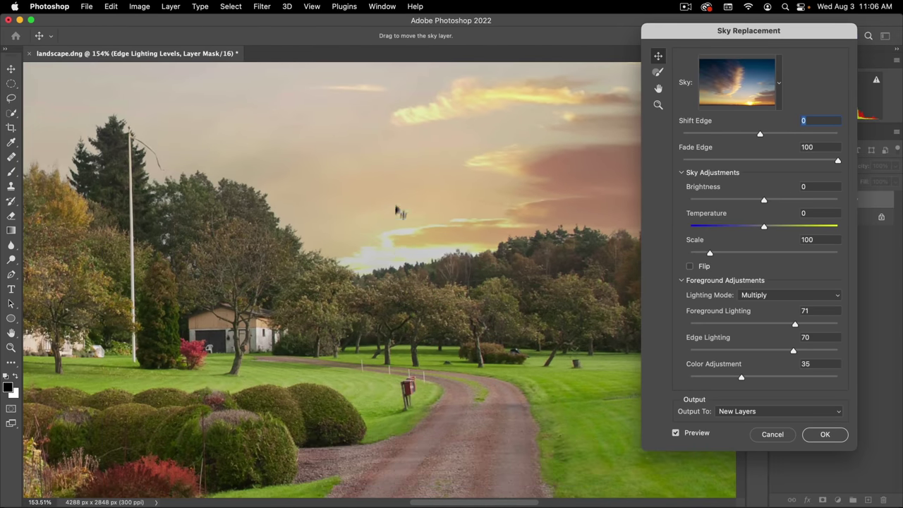
pyautogui.click(728, 145)
pyautogui.write('50')
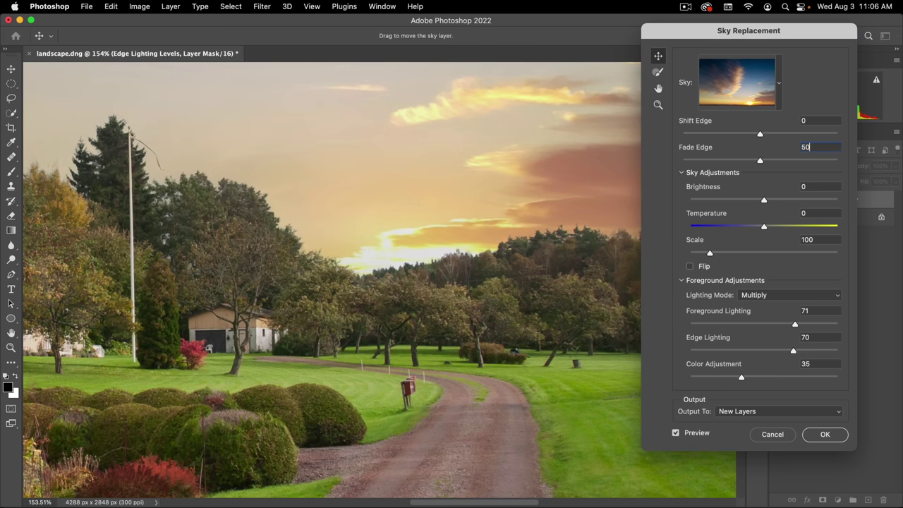
pyautogui.keyDown('alt'); pyautogui.click(373, 282); pyautogui.keyUp('alt')
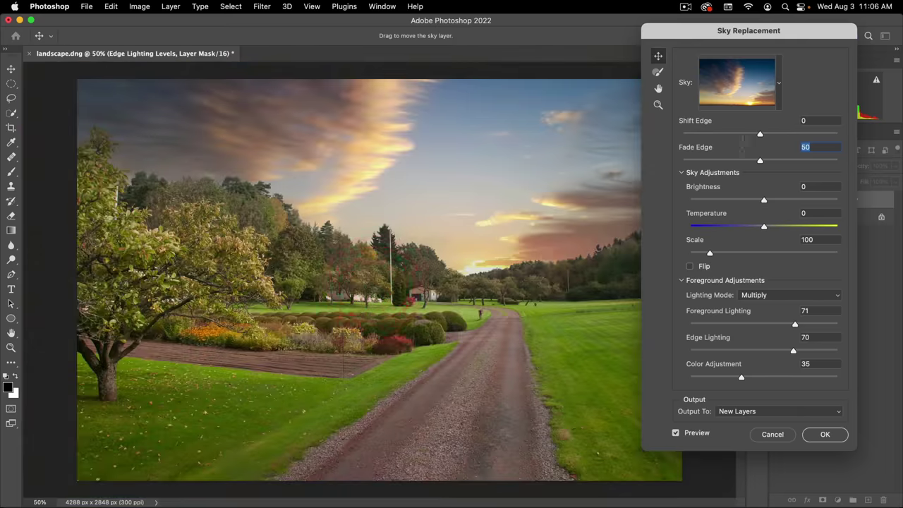
pyautogui.moveTo(725, 39); pyautogui.dragTo(749, 41)
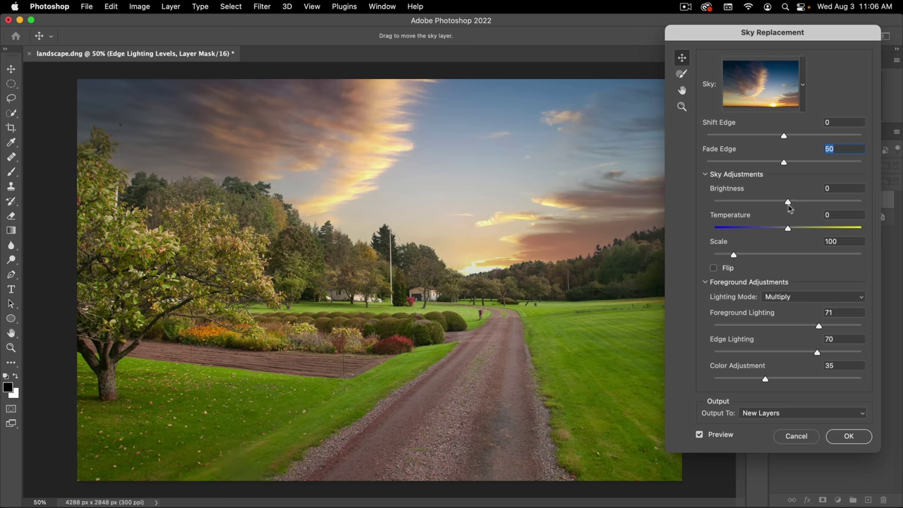
# Step: Try a sky Brightness of 62 and a warmer Temperature, resetting both to 0
pyautogui.moveTo(789, 203); pyautogui.dragTo(833, 201)
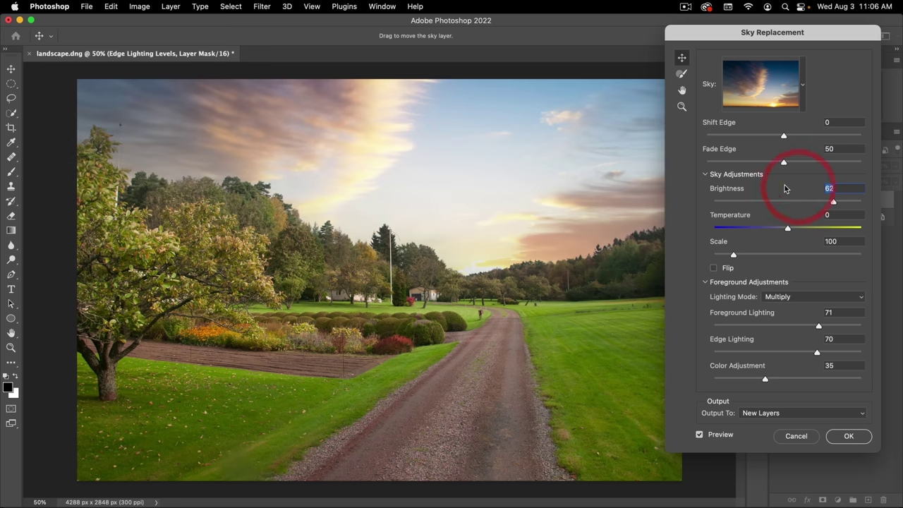
pyautogui.write('0')
pyautogui.moveTo(785, 230); pyautogui.dragTo(830, 229)
pyautogui.click(828, 216)
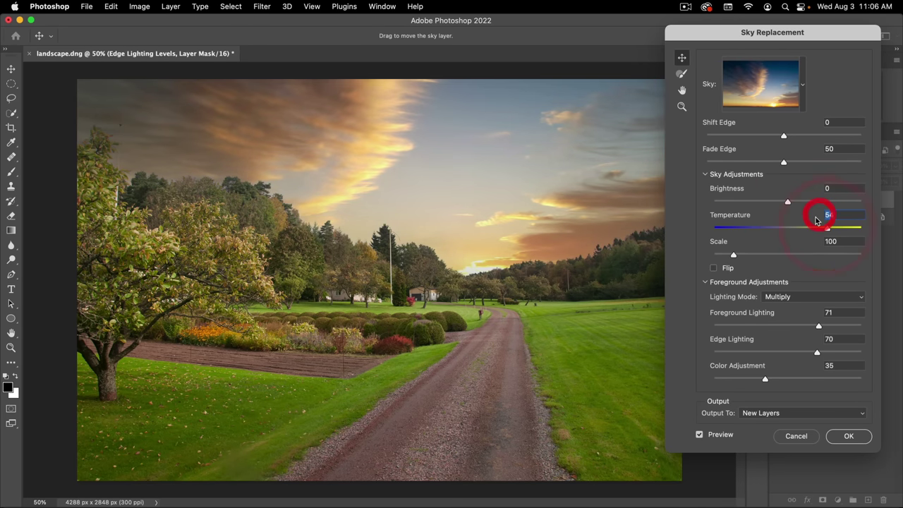
pyautogui.write('0')
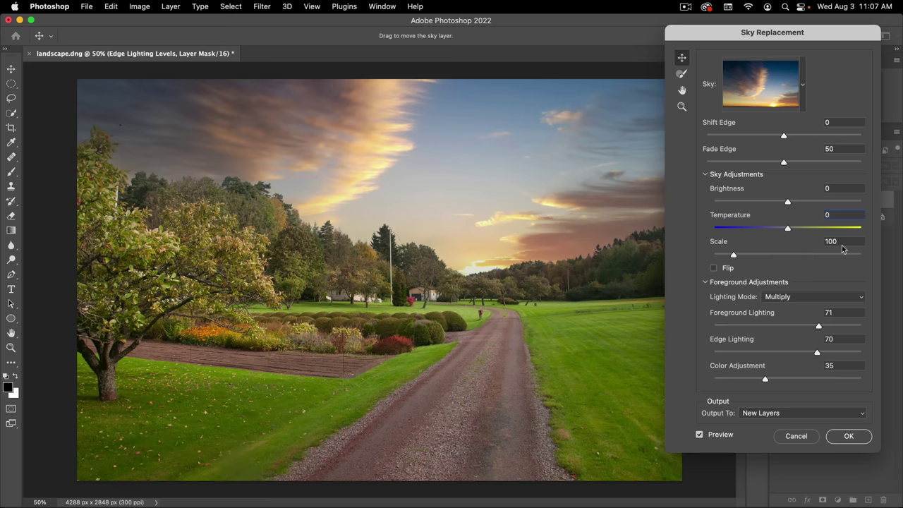
# Step: Try the sky's Scale at 110 and 90, and set it back to 100
pyautogui.click(802, 238)
pyautogui.write('110')
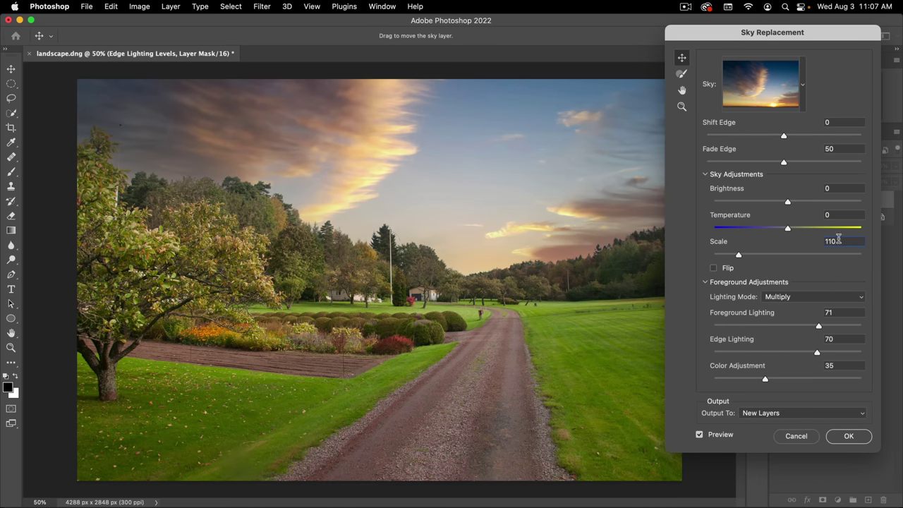
pyautogui.click(782, 236)
pyautogui.write('90')
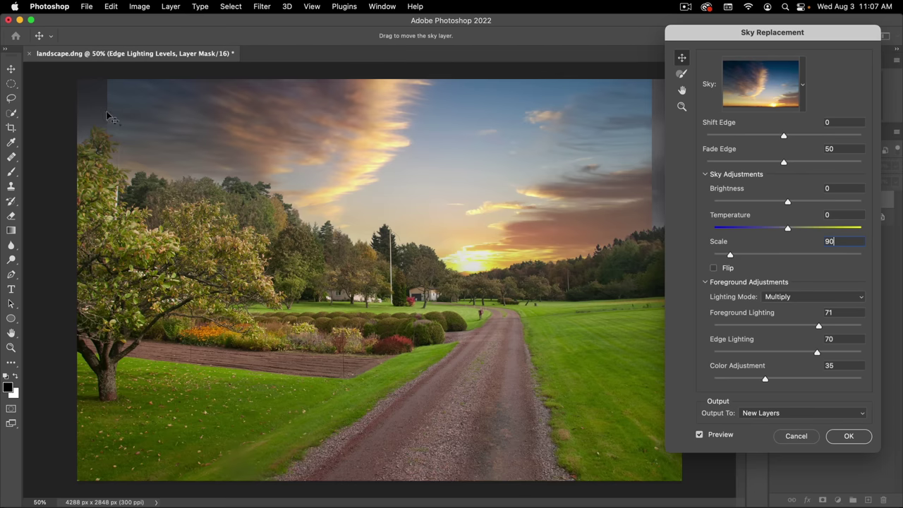
pyautogui.moveTo(704, 32)
pyautogui.mouseDown()
pyautogui.moveTo(720, 37)
pyautogui.moveTo(688, 33)
pyautogui.mouseUp()
pyautogui.click(799, 238)
pyautogui.write('100')
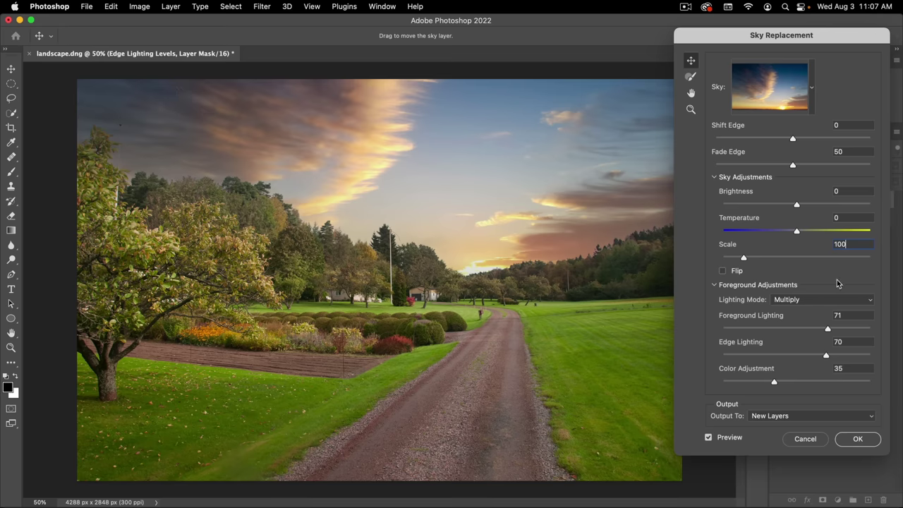
# Step: Flip the sky horizontally on and off for comparison, leaving Flip disabled
pyautogui.click(724, 272)
pyautogui.click(724, 272)
pyautogui.click(724, 271)
pyautogui.click(724, 272)
# Step: Try the Screen lighting mode for the foreground and return it to Multiply
pyautogui.click(812, 300)
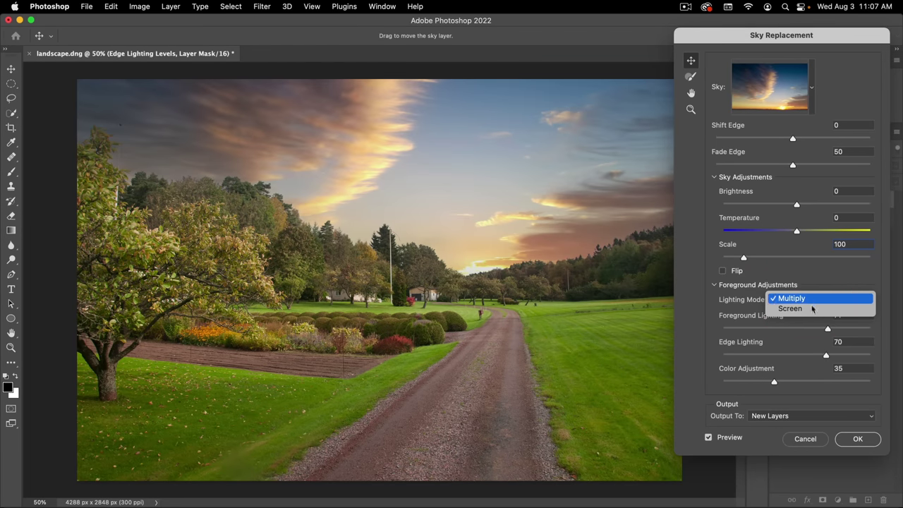
pyautogui.click(794, 298)
pyautogui.click(798, 308)
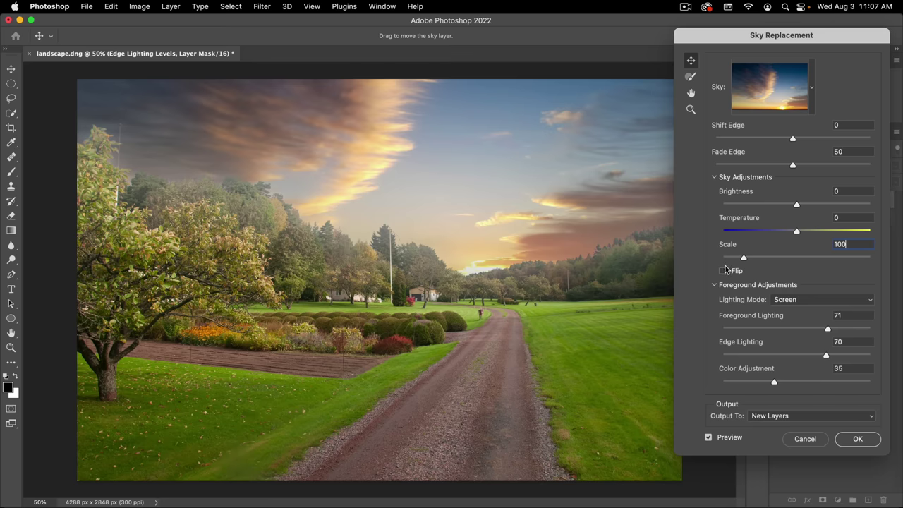
pyautogui.click(801, 299)
pyautogui.click(802, 287)
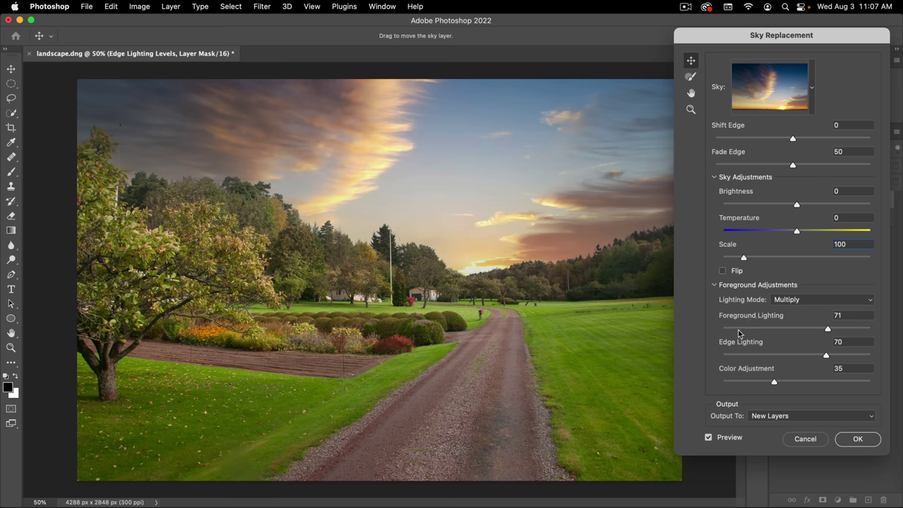
# Step: Compare low and high Foreground Lighting values, including 89, and leave Foreground Lighting at 0
pyautogui.moveTo(746, 329); pyautogui.dragTo(871, 329)
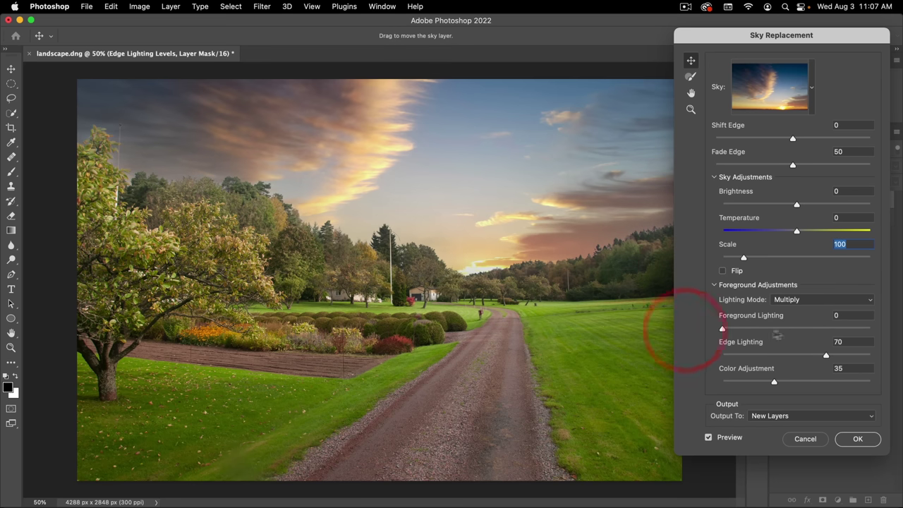
pyautogui.moveTo(790, 329); pyautogui.dragTo(652, 329)
pyautogui.click(854, 328)
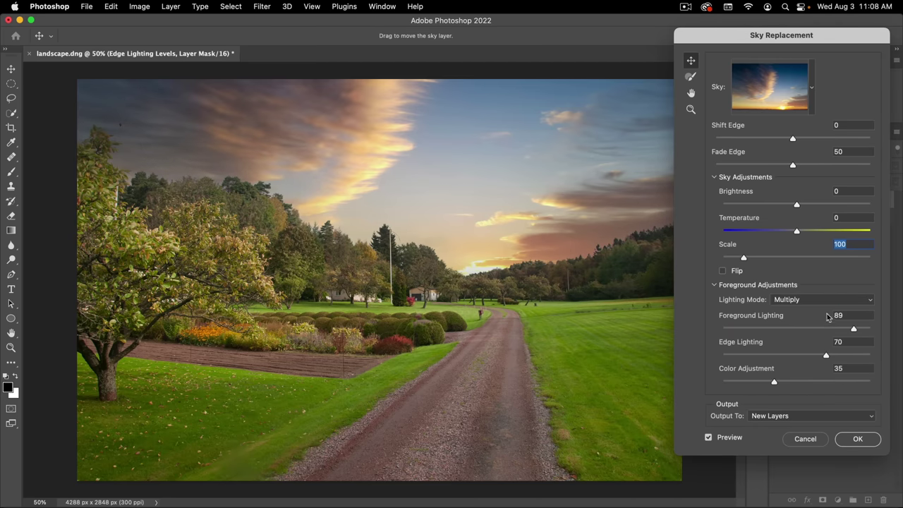
pyautogui.moveTo(828, 316)
pyautogui.mouseDown()
pyautogui.moveTo(749, 331)
pyautogui.moveTo(635, 321)
pyautogui.mouseUp()
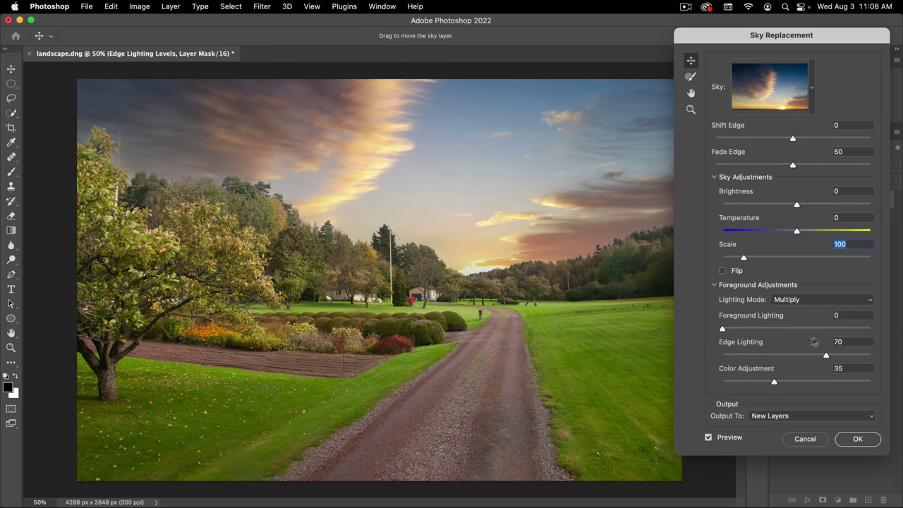
pyautogui.click(789, 316)
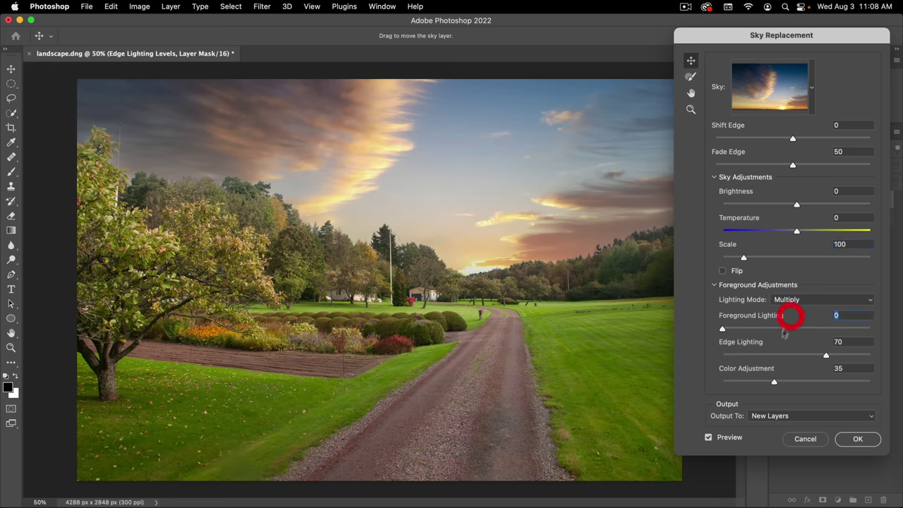
# Step: Compare Edge Lighting at 0 and 100 along the hillside tree line, leaving it at 100
pyautogui.moveTo(816, 355)
pyautogui.mouseDown()
pyautogui.moveTo(730, 356)
pyautogui.moveTo(828, 355)
pyautogui.mouseUp()
pyautogui.press('super+space')
pyautogui.moveTo(634, 234); pyautogui.dragTo(715, 182)
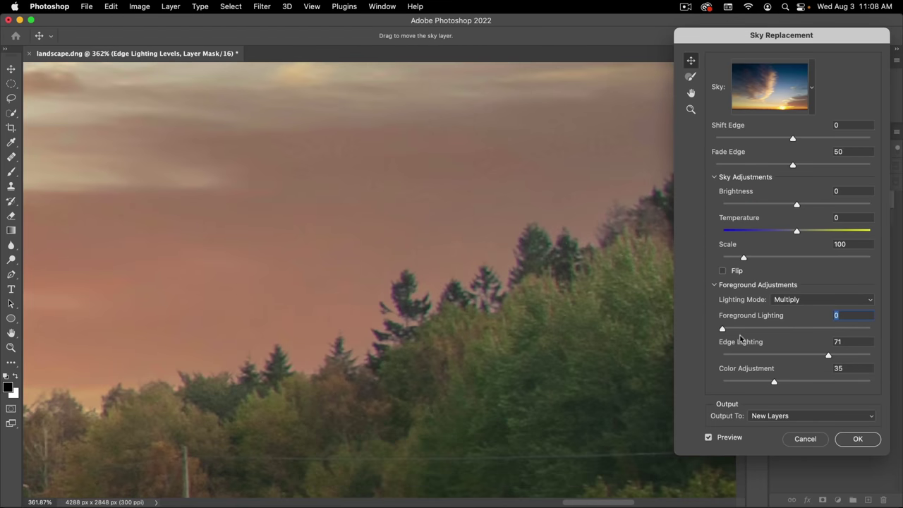
pyautogui.moveTo(743, 355); pyautogui.dragTo(680, 343)
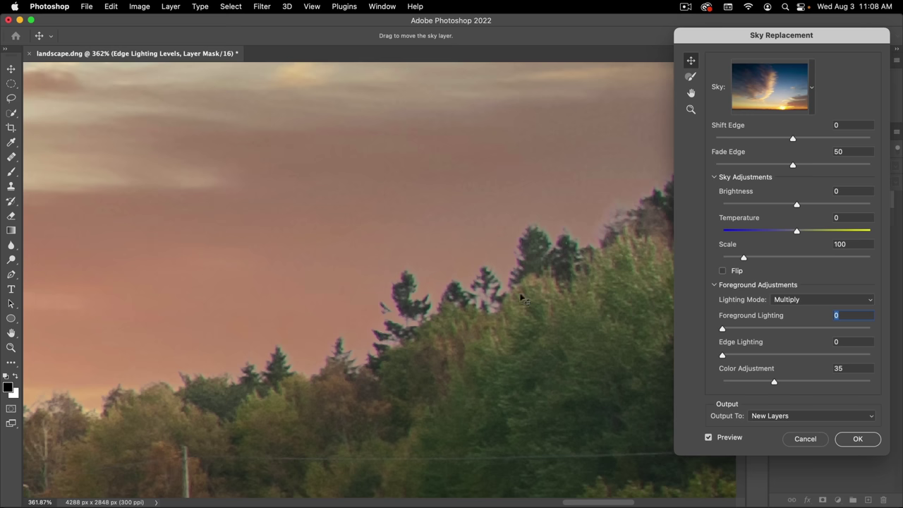
pyautogui.moveTo(752, 361); pyautogui.dragTo(872, 356)
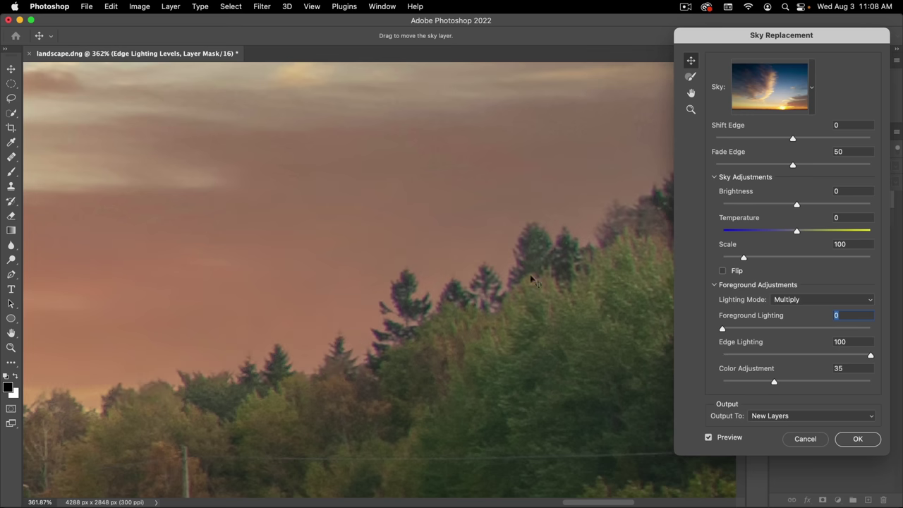
# Step: Compare Color Adjustment at 0 and 100 on the whole photo, leaving it at 0
pyautogui.press('space')
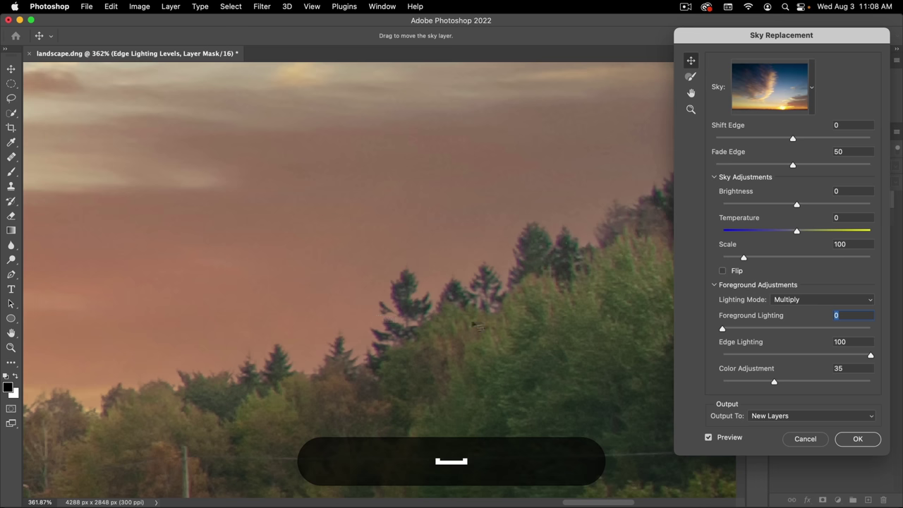
pyautogui.press('super')
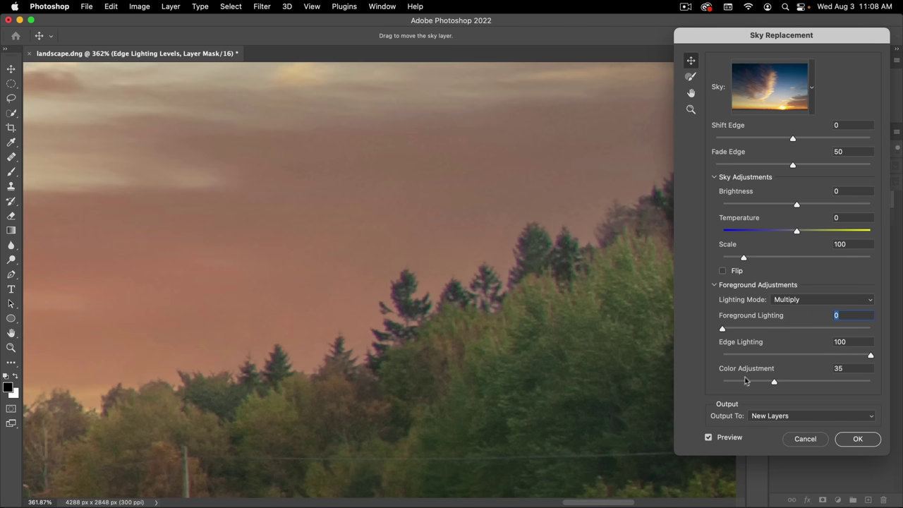
pyautogui.keyDown('alt'); pyautogui.click(353, 308); pyautogui.keyUp('alt')
pyautogui.keyDown('alt'); pyautogui.click(353, 308); pyautogui.keyUp('alt')
pyautogui.keyDown('alt'); pyautogui.click(352, 309); pyautogui.keyUp('alt')
pyautogui.keyDown('alt'); pyautogui.click(352, 309); pyautogui.keyUp('alt')
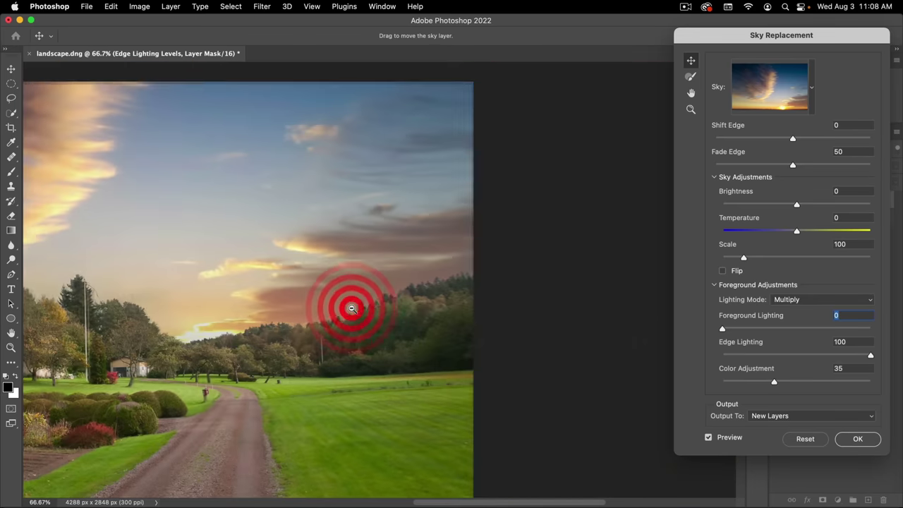
pyautogui.keyDown('alt'); pyautogui.click(352, 309); pyautogui.keyUp('alt')
pyautogui.moveTo(774, 382); pyautogui.dragTo(656, 369)
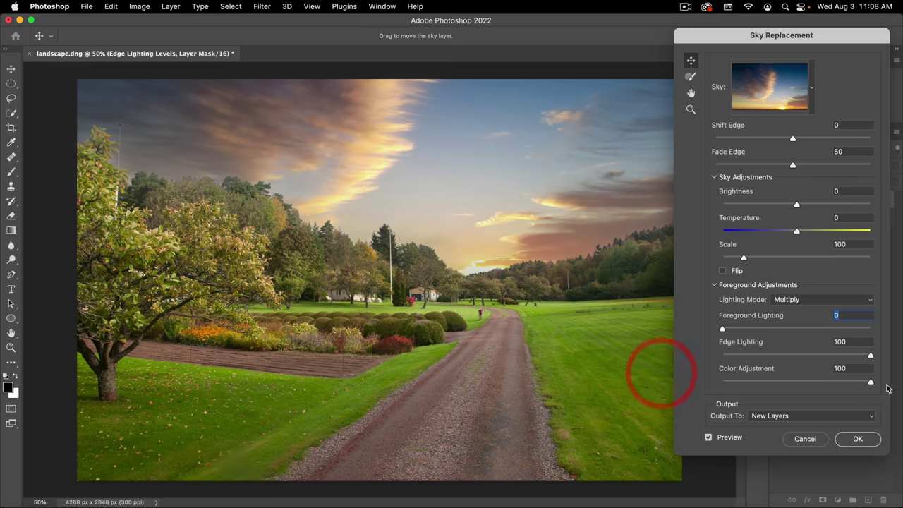
pyautogui.click(881, 381)
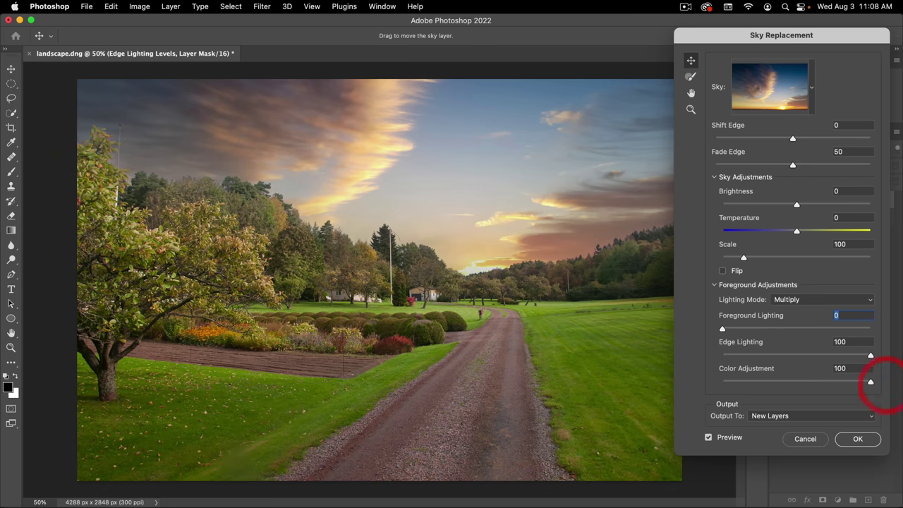
pyautogui.click(692, 379)
pyautogui.moveTo(796, 386); pyautogui.dragTo(699, 385)
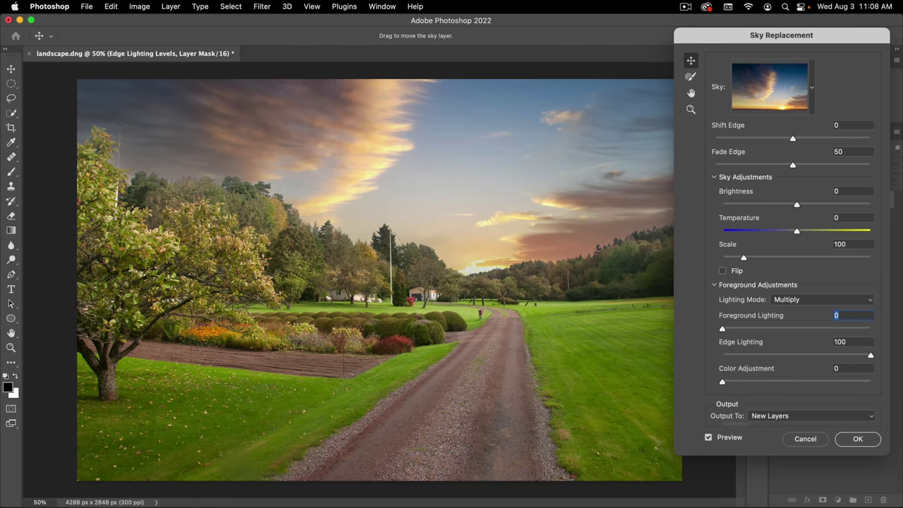
# Step: Keep the output set to New Layers and apply the sky replacement
pyautogui.click(791, 417)
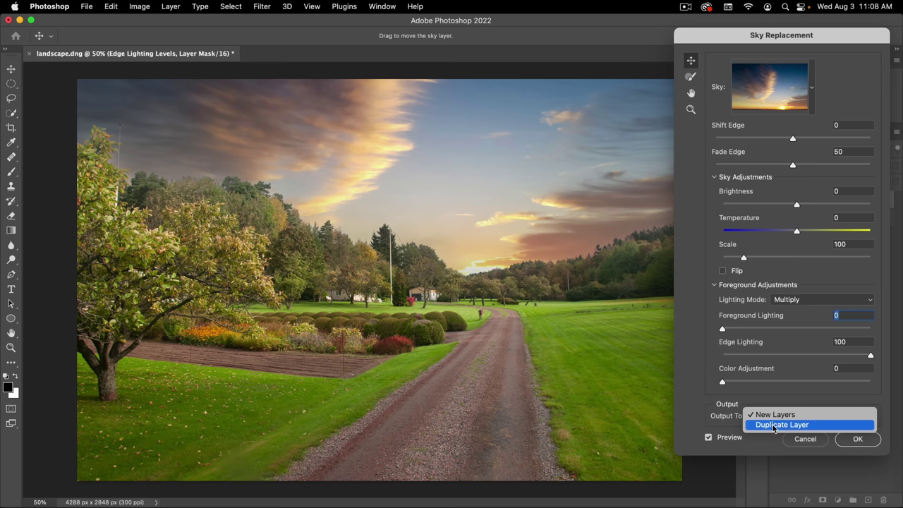
pyautogui.click(775, 415)
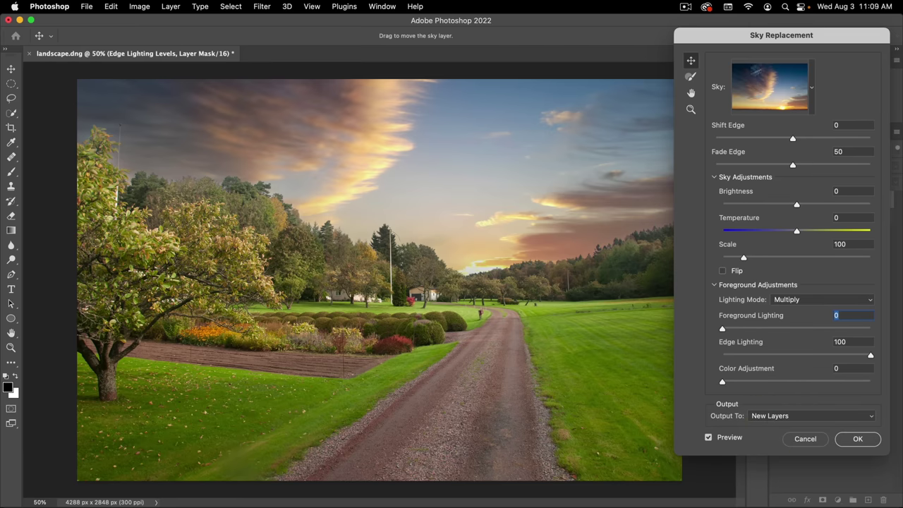
pyautogui.moveTo(785, 35); pyautogui.dragTo(759, 35)
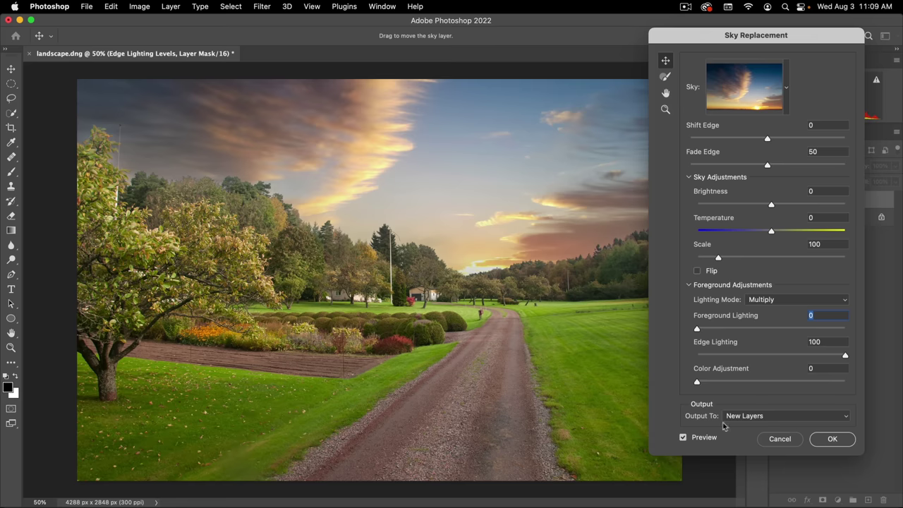
pyautogui.click(832, 439)
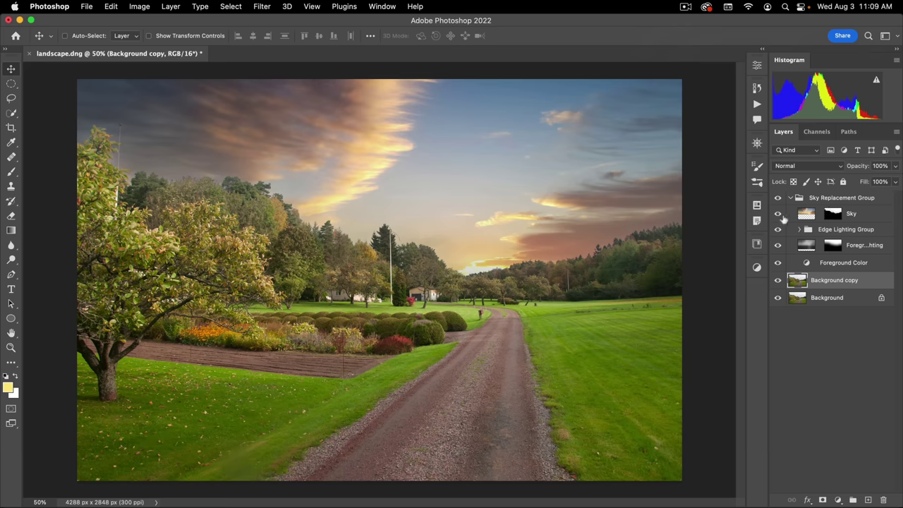
# Step: Set the Foreground Lighting layer's opacity to 100% and delete that layer from the Sky Replacement Group
pyautogui.click(807, 213)
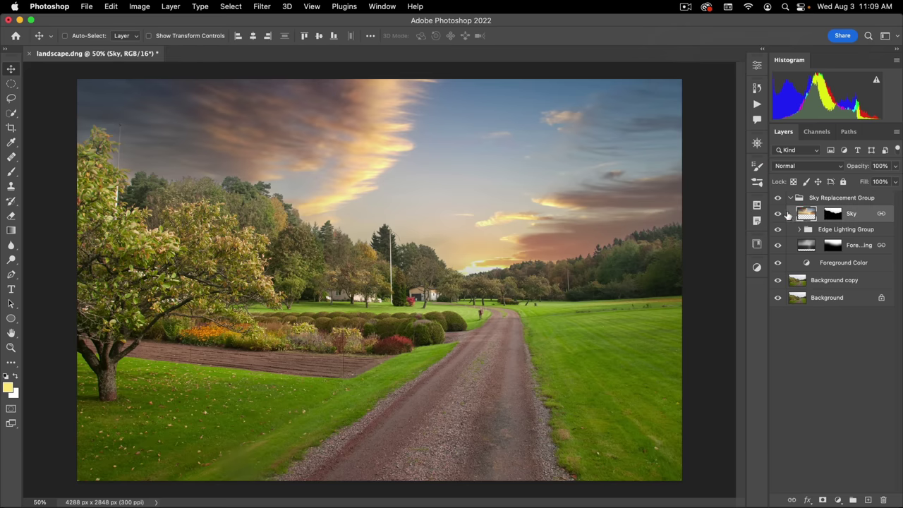
pyautogui.click(807, 245)
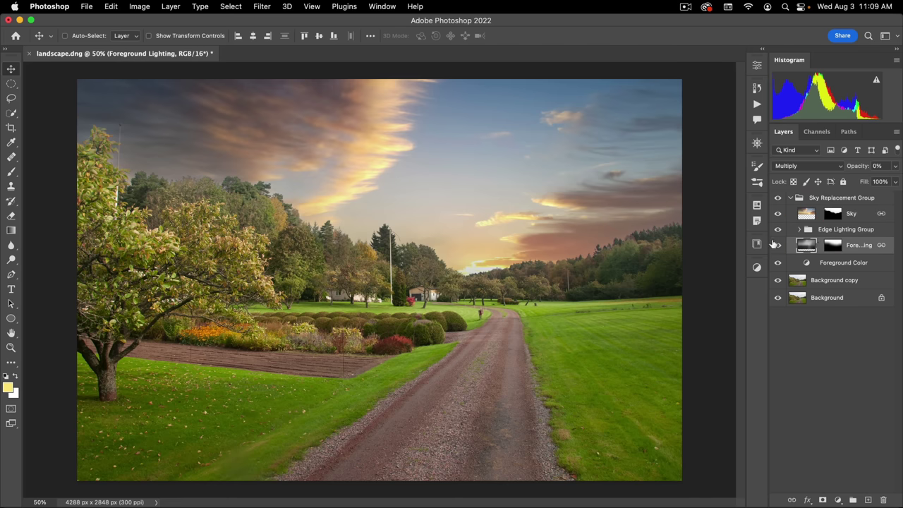
pyautogui.moveTo(770, 237); pyautogui.dragTo(744, 237)
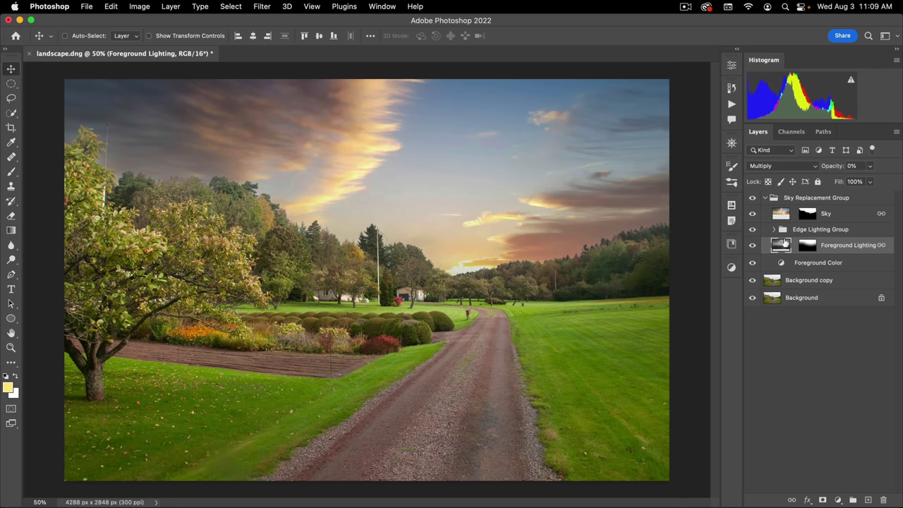
pyautogui.moveTo(836, 166); pyautogui.dragTo(896, 166)
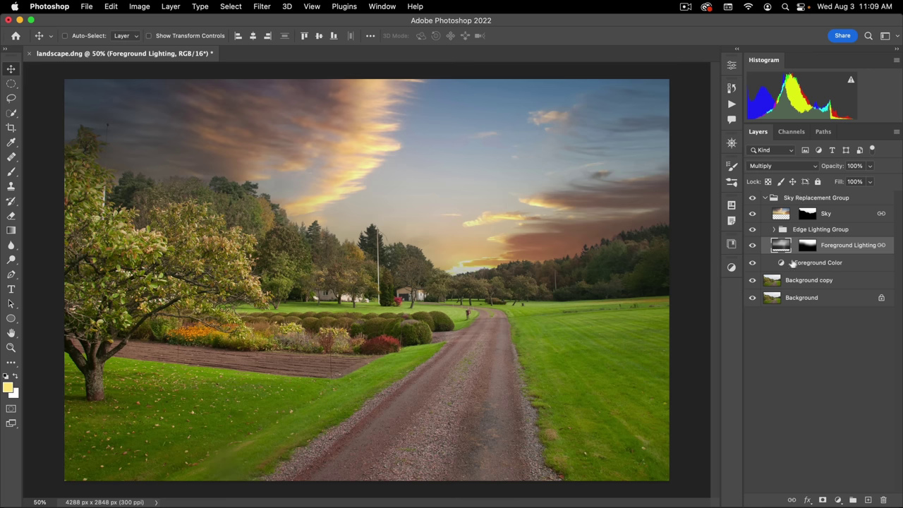
pyautogui.moveTo(784, 247); pyautogui.dragTo(883, 499)
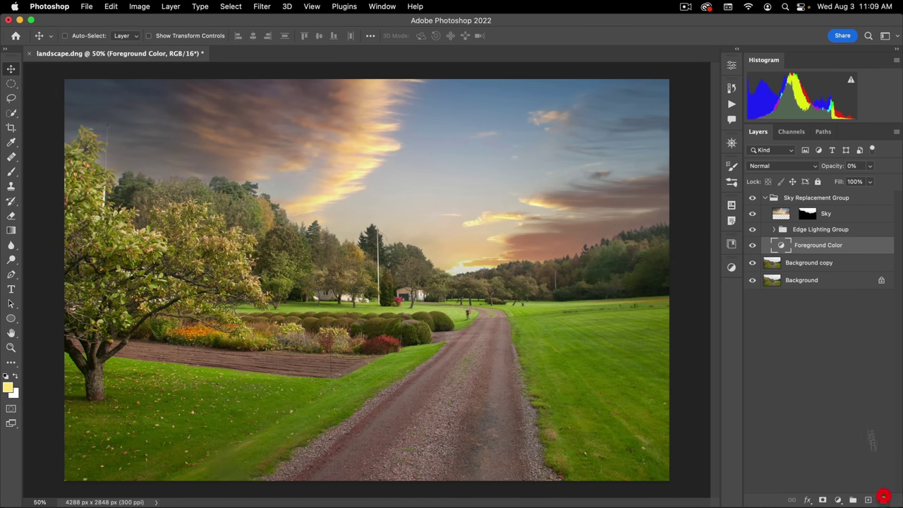
# Step: Check the Foreground Color layer's Curves settings and delete that layer from the Sky Replacement Group
pyautogui.doubleClick(780, 246)
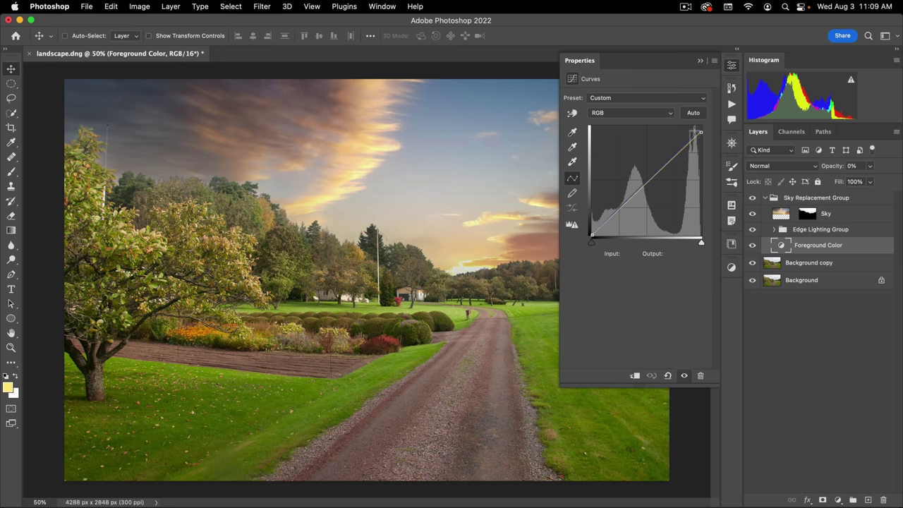
pyautogui.click(732, 66)
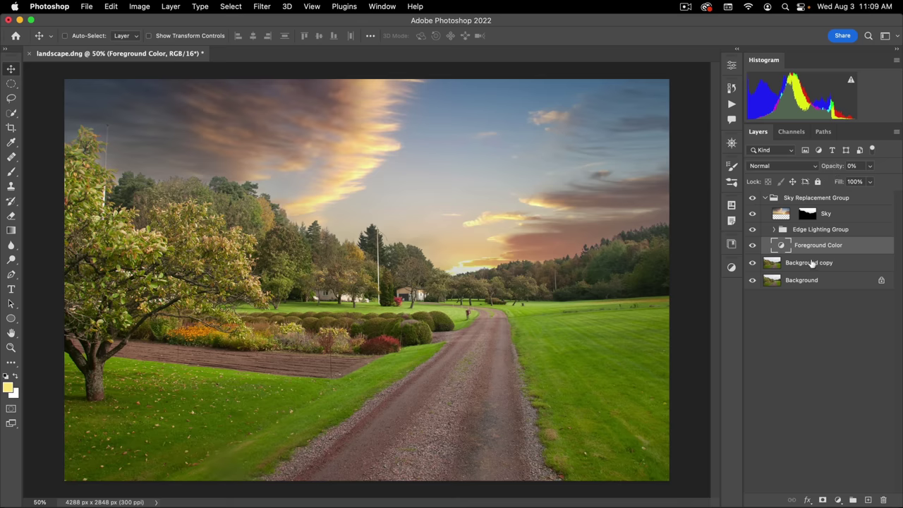
pyautogui.moveTo(788, 247); pyautogui.dragTo(882, 498)
# Step: Compare the photo with and without the Edge Lighting Group, and inspect the settings of its Hue/Saturation adjustment
pyautogui.click(837, 228)
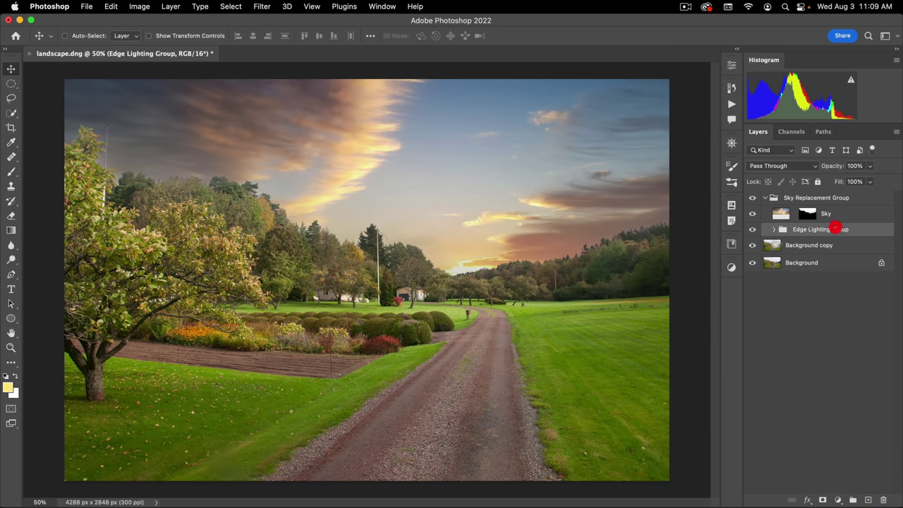
pyautogui.click(754, 229)
pyautogui.click(753, 229)
pyautogui.click(774, 229)
pyautogui.click(795, 264)
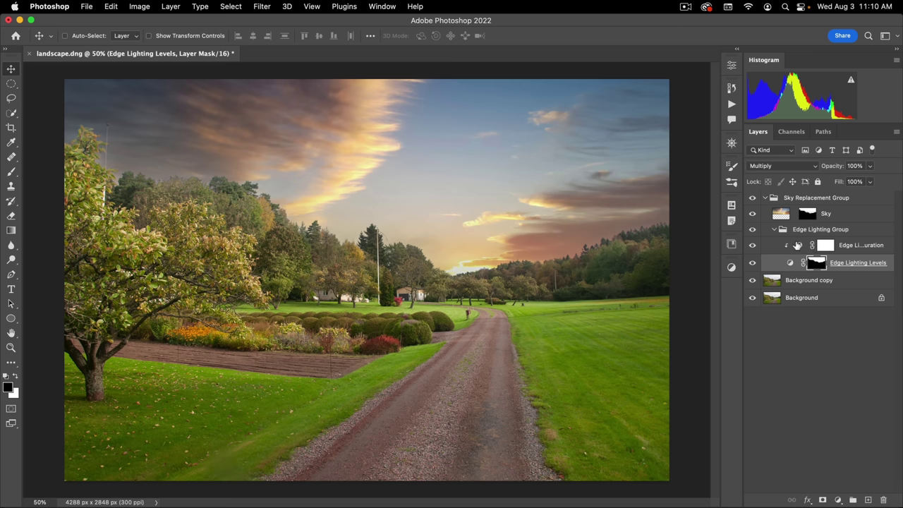
pyautogui.doubleClick(798, 245)
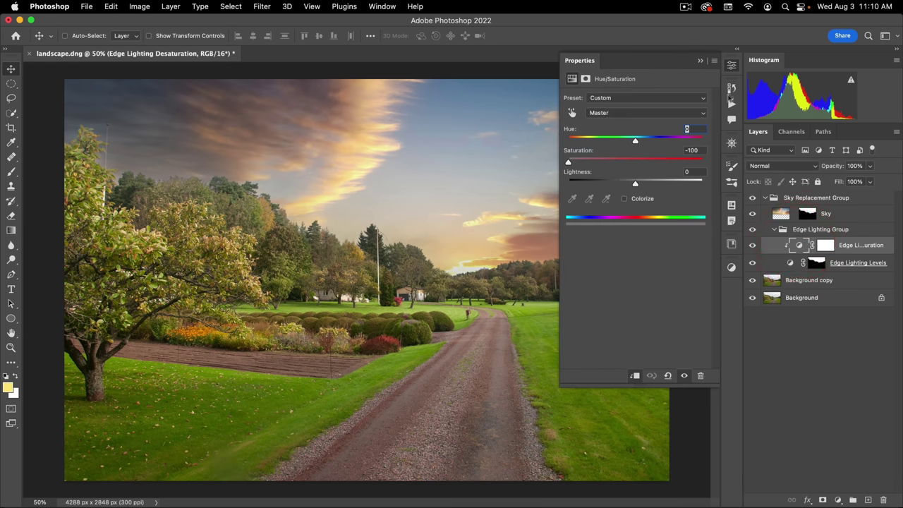
pyautogui.click(733, 65)
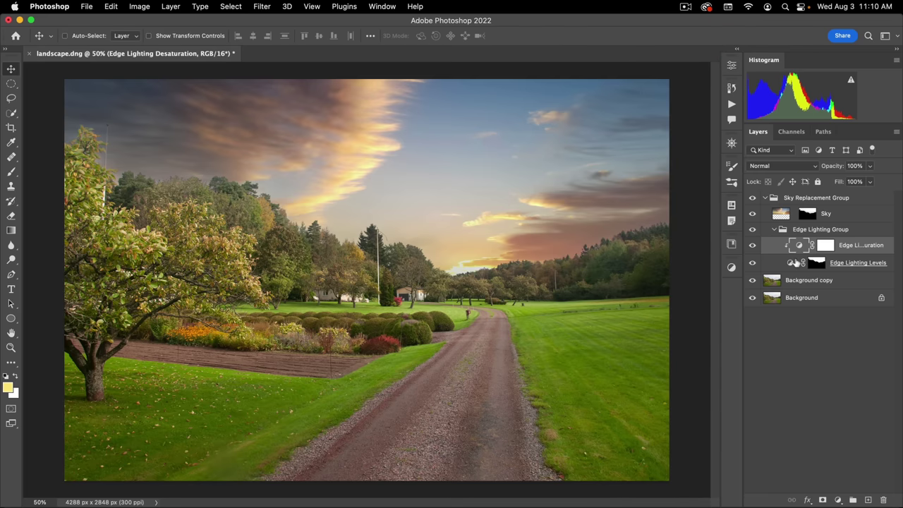
# Step: Compare the photo with the Edge Lighting Levels layer hidden and shown, leaving it visible, and collapse the Edge Lighting Group
pyautogui.click(753, 263)
pyautogui.click(753, 264)
pyautogui.click(753, 264)
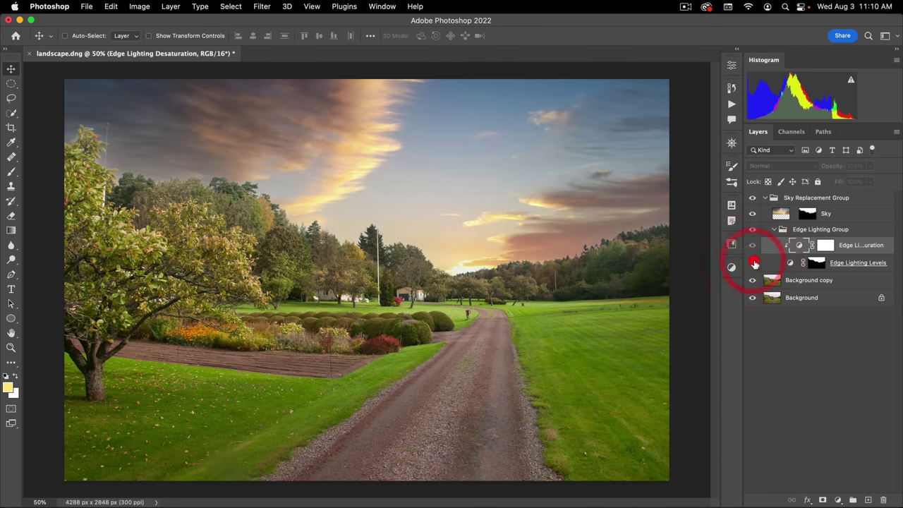
pyautogui.click(754, 264)
pyautogui.click(753, 263)
pyautogui.click(753, 264)
pyautogui.click(754, 263)
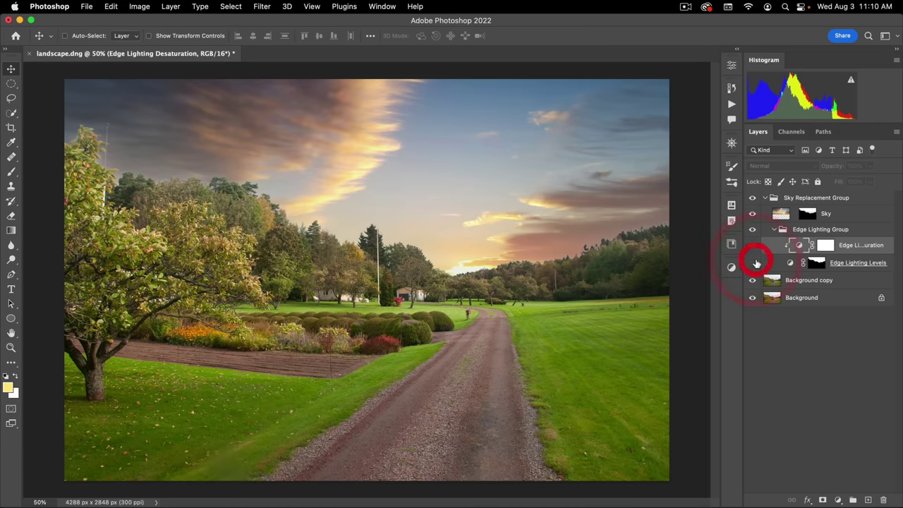
pyautogui.click(755, 263)
pyautogui.click(755, 263)
pyautogui.click(756, 263)
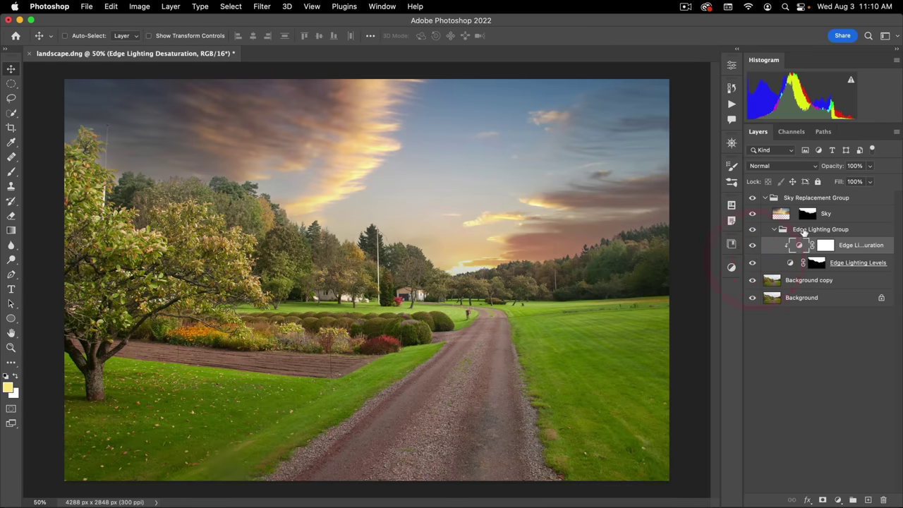
pyautogui.click(779, 232)
pyautogui.click(776, 230)
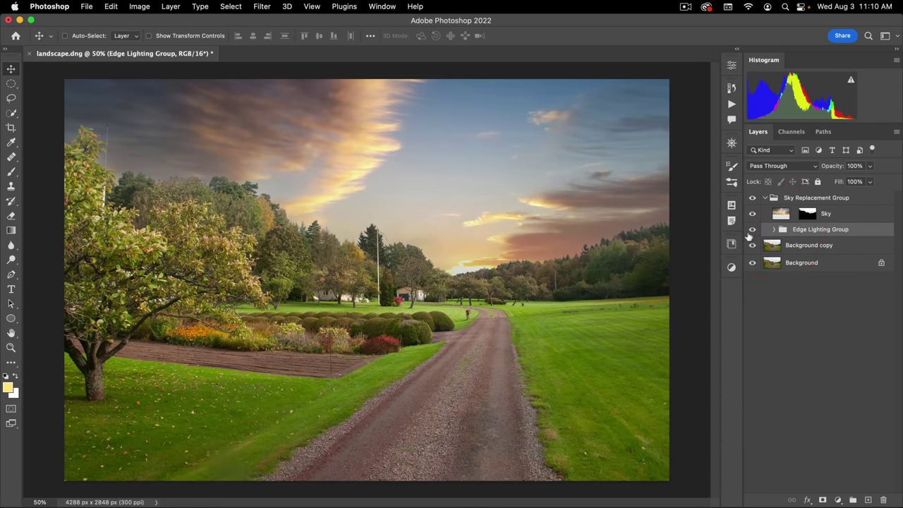
# Step: Reposition the Sky layer's image inside its mask so the sun sits just above the trees near the end of the road
pyautogui.click(780, 214)
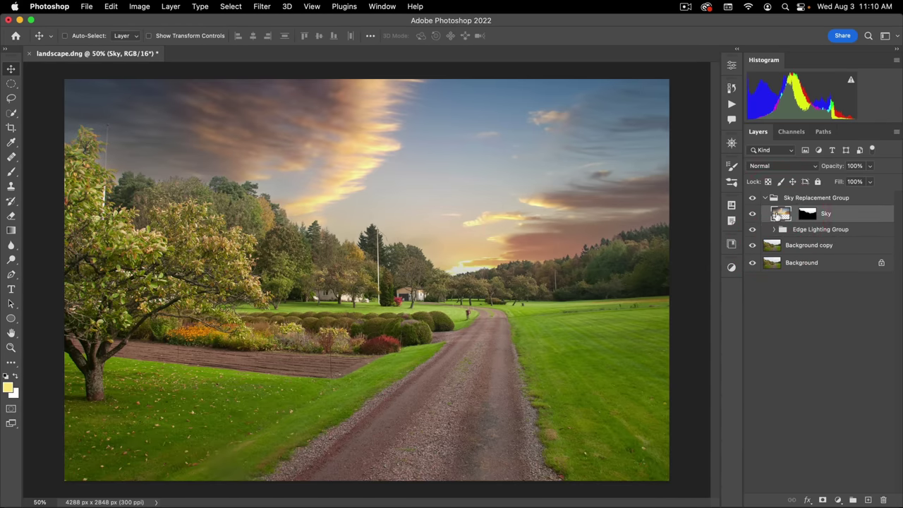
pyautogui.moveTo(480, 209); pyautogui.dragTo(486, 181)
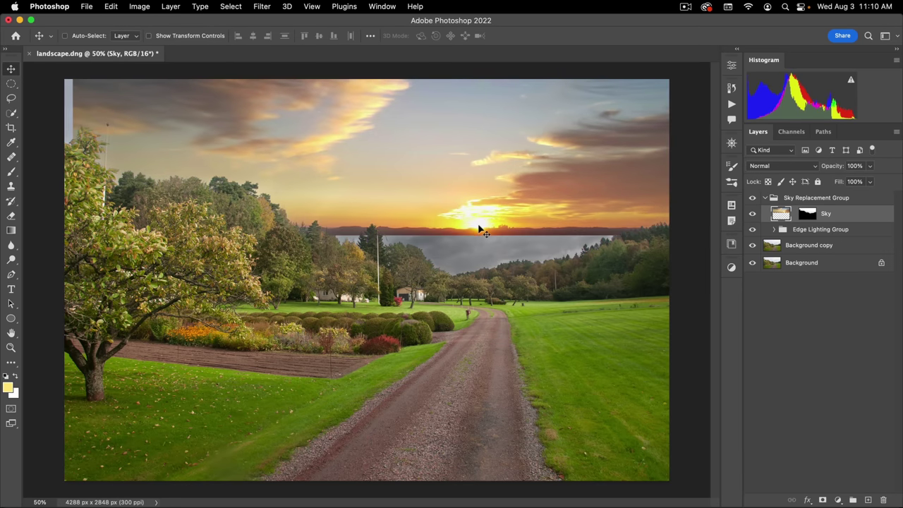
pyautogui.moveTo(479, 228); pyautogui.dragTo(454, 273)
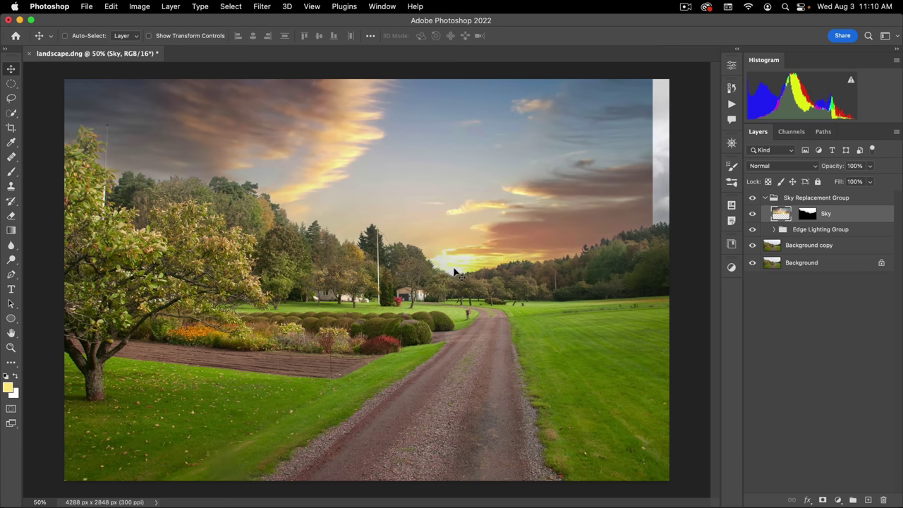
# Step: Free-transform the sky around a reference point on the sun, scaling it proportionally to 108.49% to cover the photo's right edge
pyautogui.press('super+minus')
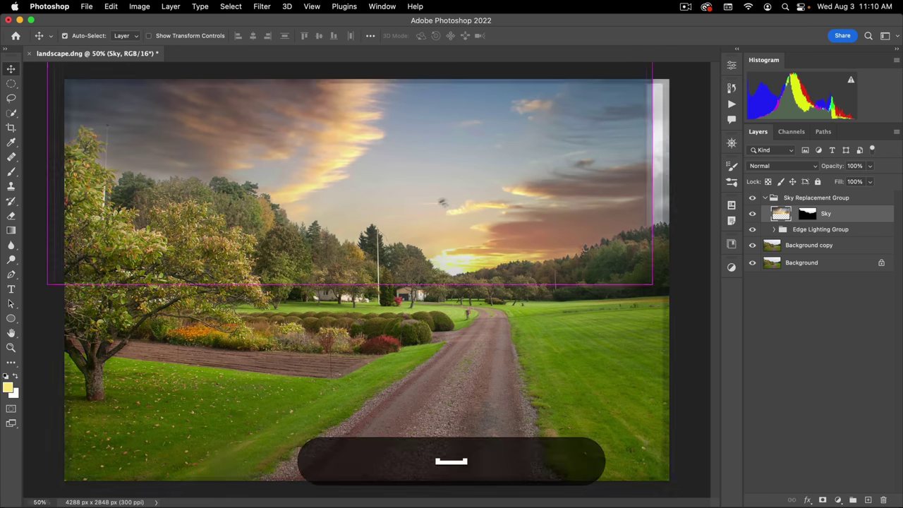
pyautogui.press('super+t')
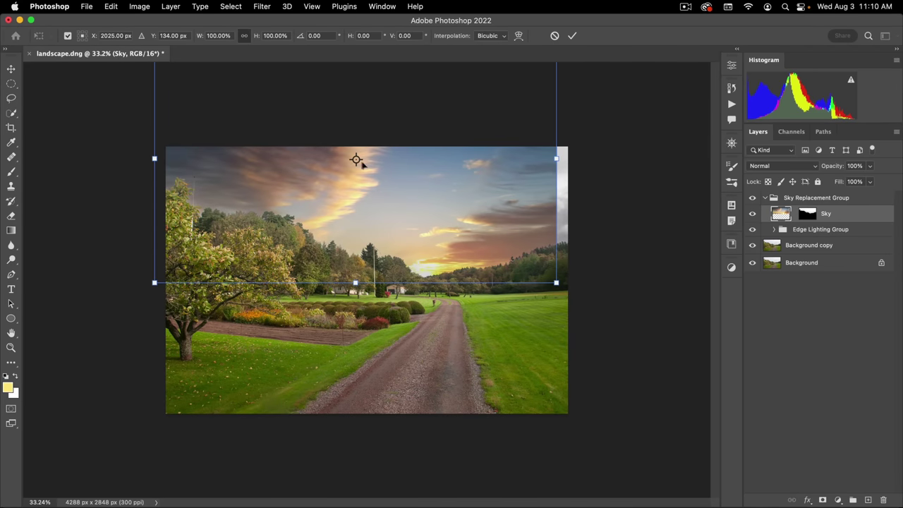
pyautogui.moveTo(356, 160); pyautogui.dragTo(426, 274)
pyautogui.press('alt')
pyautogui.moveTo(556, 158); pyautogui.dragTo(561, 157)
# Step: Squash the sky from its upper edge to a height of 73.54% and apply the transform
pyautogui.press('space')
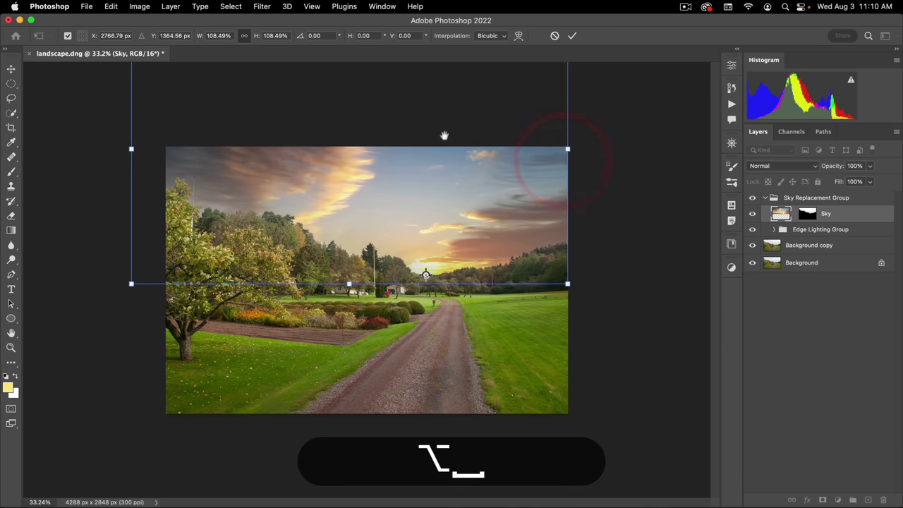
pyautogui.keyDown('alt'); pyautogui.click(454, 206); pyautogui.keyUp('alt')
pyautogui.moveTo(402, 204); pyautogui.dragTo(383, 207)
pyautogui.press('shift')
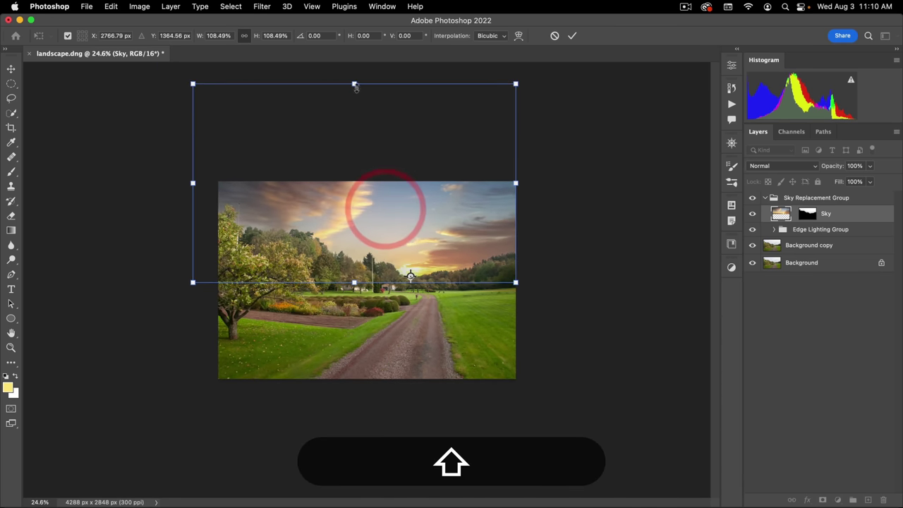
pyautogui.moveTo(354, 83); pyautogui.dragTo(355, 135)
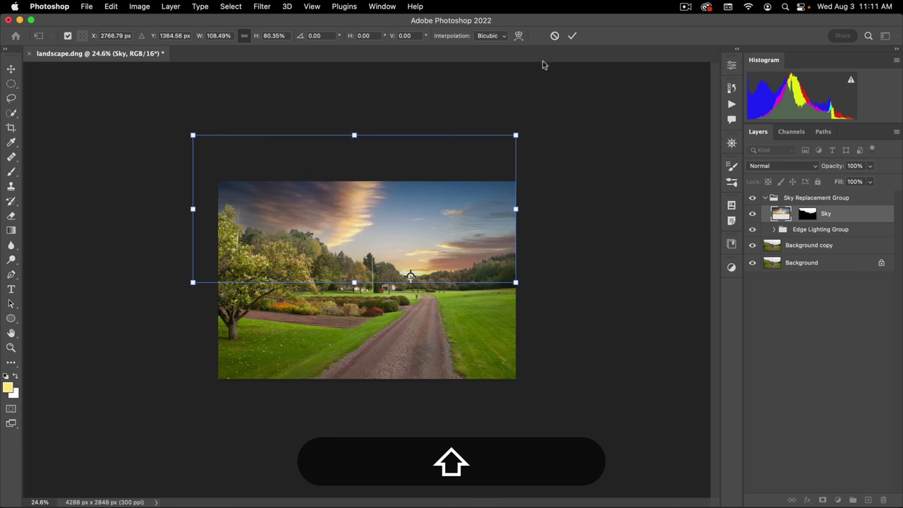
pyautogui.moveTo(354, 136)
pyautogui.mouseDown()
pyautogui.moveTo(362, 137)
pyautogui.moveTo(355, 146)
pyautogui.mouseUp()
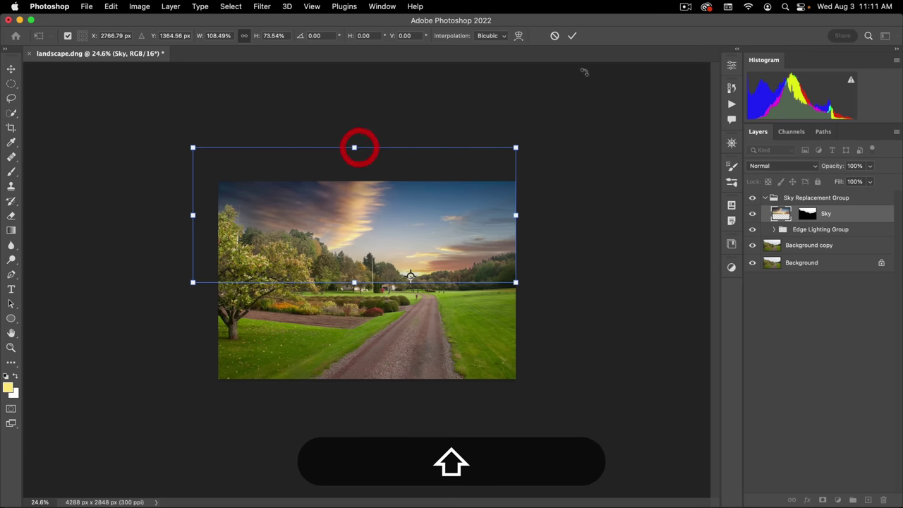
pyautogui.click(573, 40)
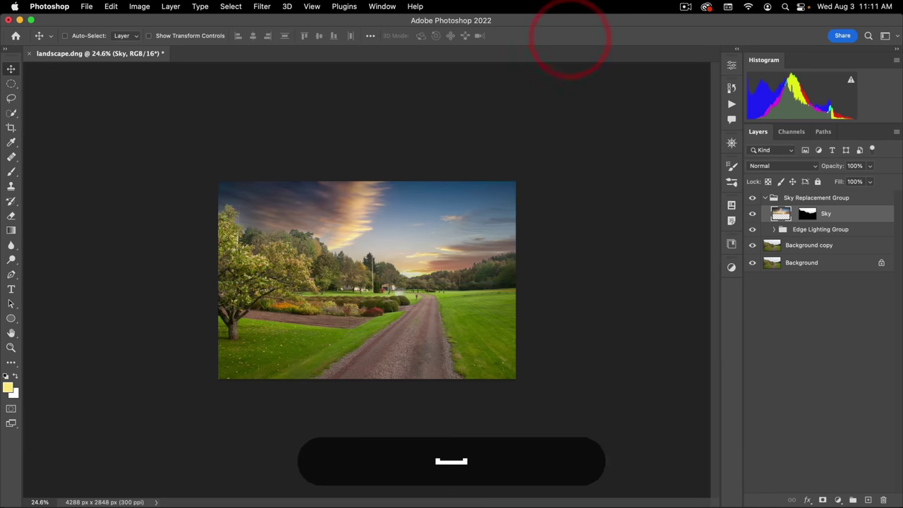
# Step: View the Sky layer mask on its own, examine the tree line and flagpole up close, and return to the full image
pyautogui.keyDown('super'); pyautogui.click(384, 267); pyautogui.keyUp('super')
pyautogui.keyDown('super'); pyautogui.click(387, 265); pyautogui.keyUp('super')
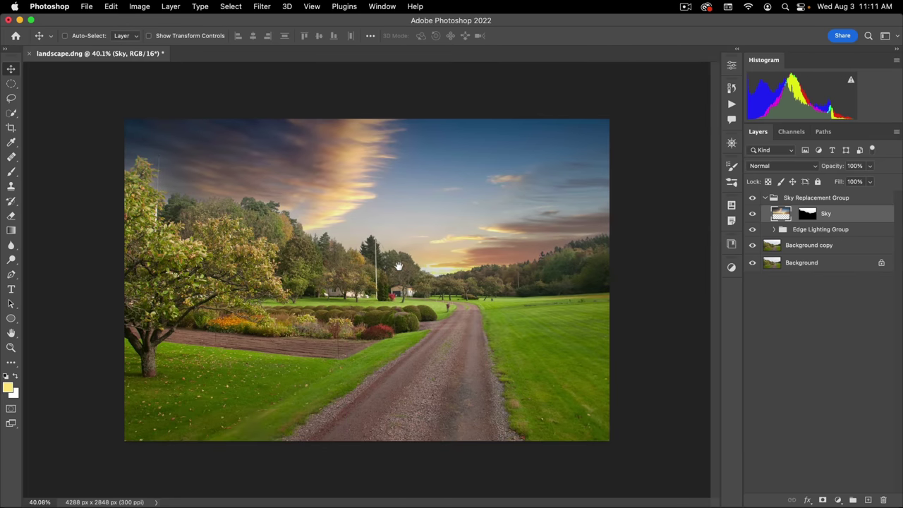
pyautogui.keyDown('super'); pyautogui.click(400, 270); pyautogui.keyUp('super')
pyautogui.click(807, 214)
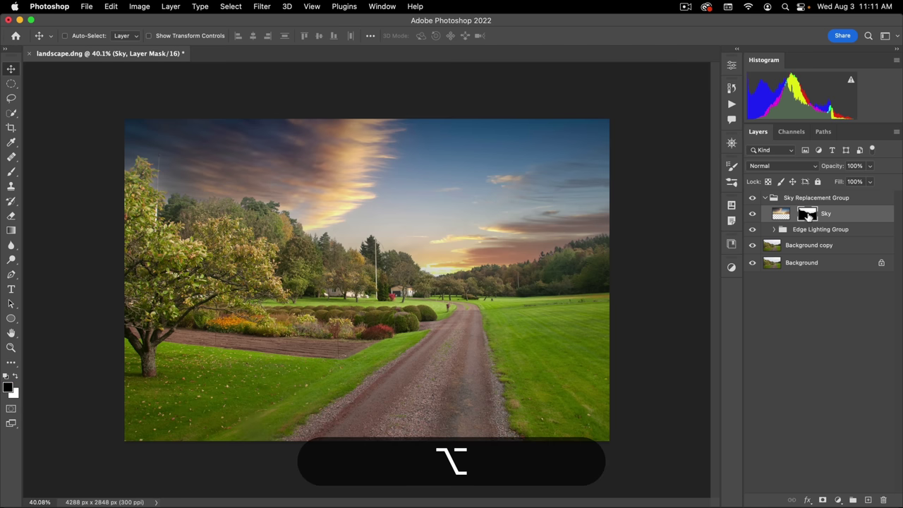
pyautogui.keyDown('alt'); pyautogui.click(807, 214); pyautogui.keyUp('alt')
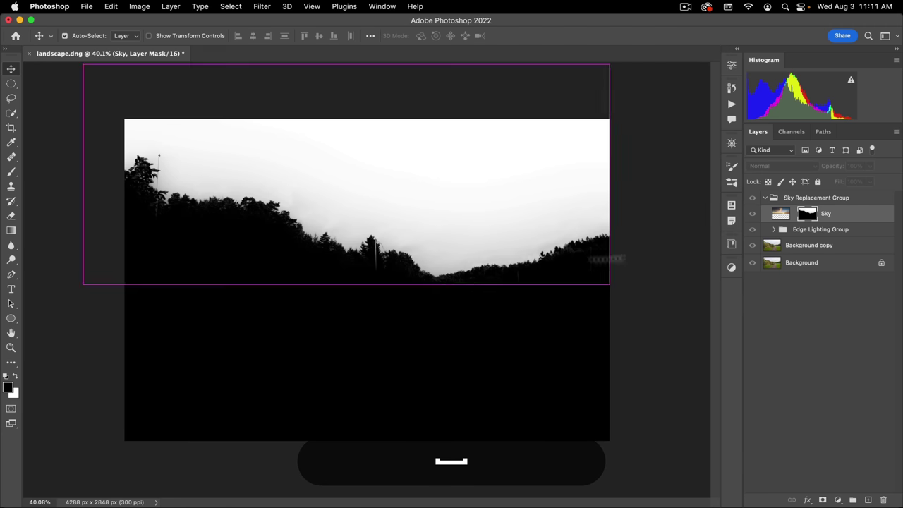
pyautogui.moveTo(469, 277); pyautogui.dragTo(471, 236)
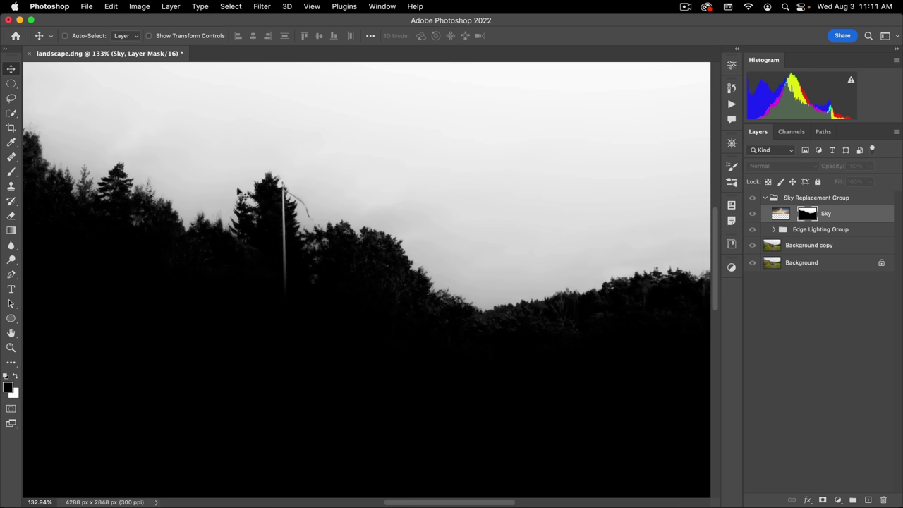
pyautogui.moveTo(373, 204); pyautogui.dragTo(315, 231)
pyautogui.keyDown('alt'); pyautogui.click(808, 214); pyautogui.keyUp('alt')
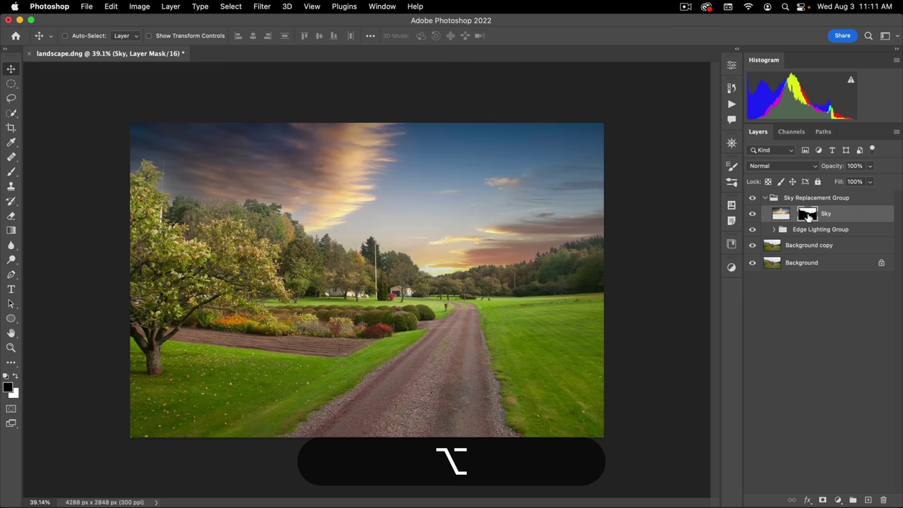
# Step: Apply Curves to the Sky layer mask with the white point input at 176 and the black point input at 22
pyautogui.press('super')
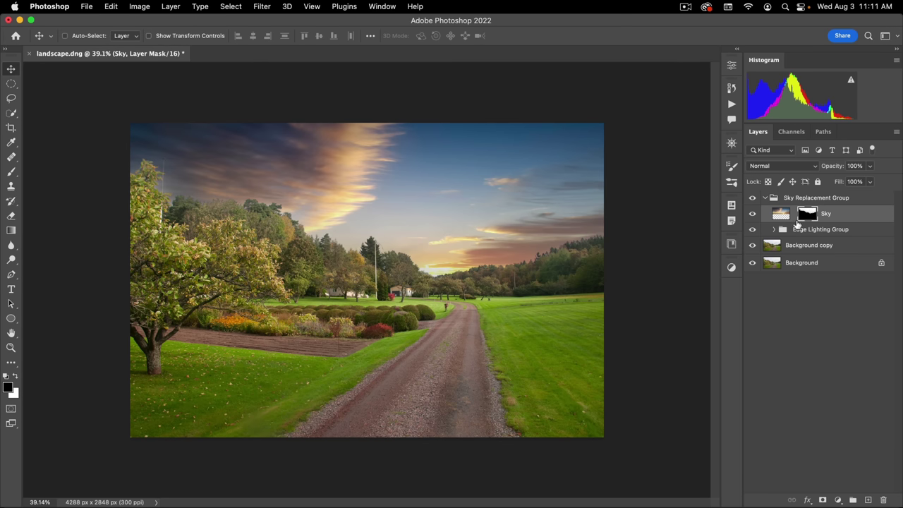
pyautogui.press('super')
pyautogui.press('super+m')
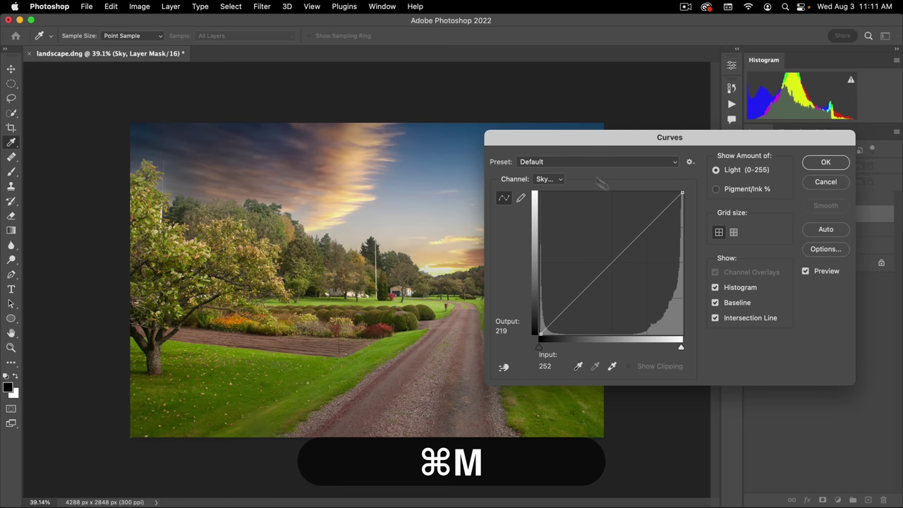
pyautogui.moveTo(588, 140); pyautogui.dragTo(627, 168)
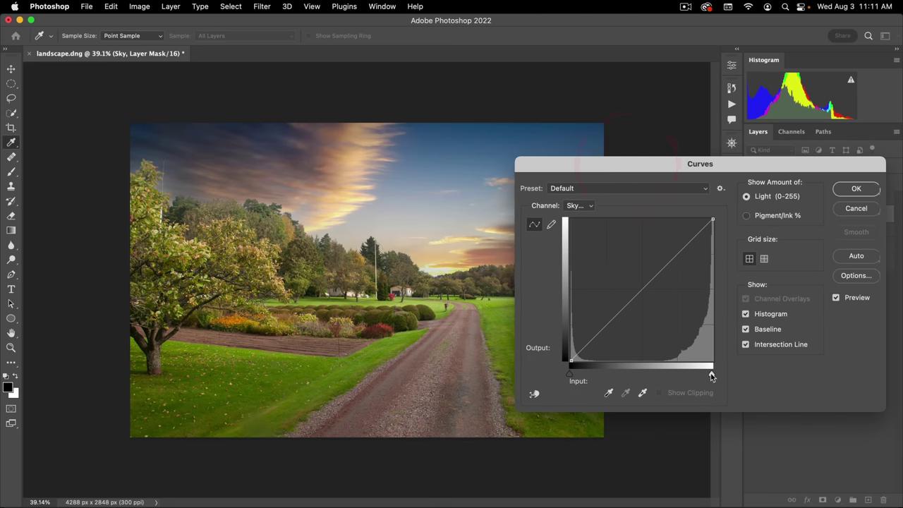
pyautogui.moveTo(711, 373); pyautogui.dragTo(668, 372)
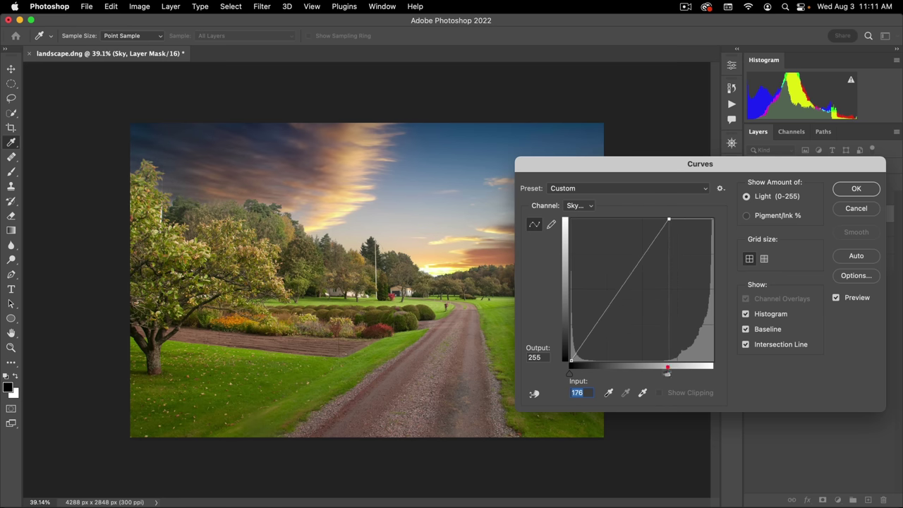
pyautogui.moveTo(571, 372)
pyautogui.mouseDown()
pyautogui.moveTo(586, 376)
pyautogui.moveTo(566, 382)
pyautogui.moveTo(582, 377)
pyautogui.mouseUp()
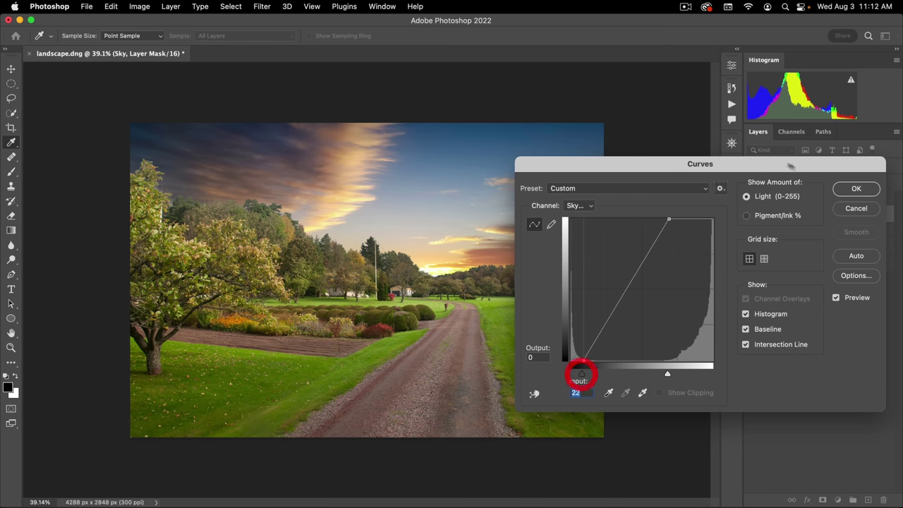
pyautogui.click(851, 190)
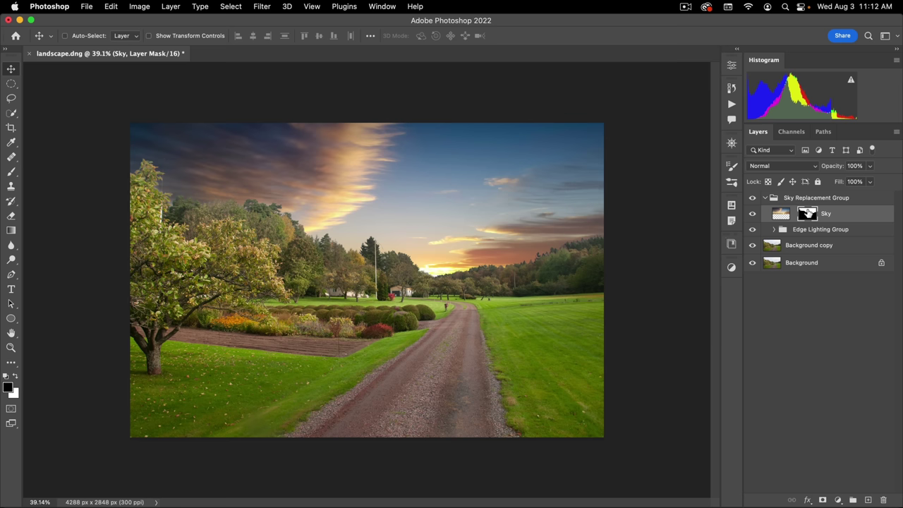
# Step: Load the Sky layer mask as a selection and invert it to select the foreground
pyautogui.rightClick(807, 214)
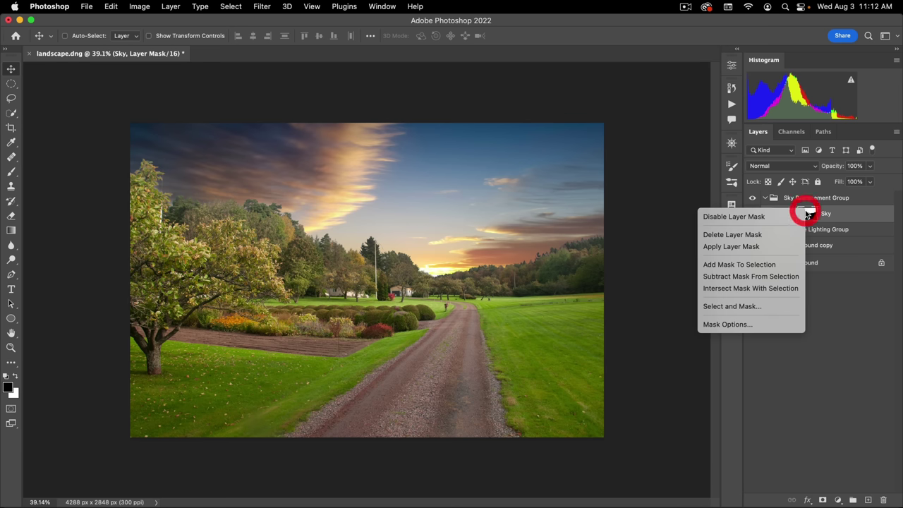
pyautogui.click(766, 264)
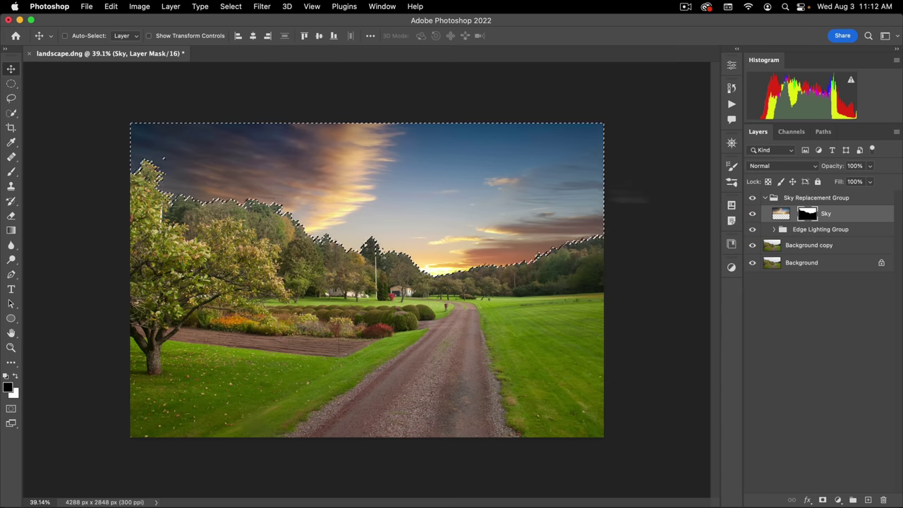
pyautogui.click(229, 7)
pyautogui.click(241, 53)
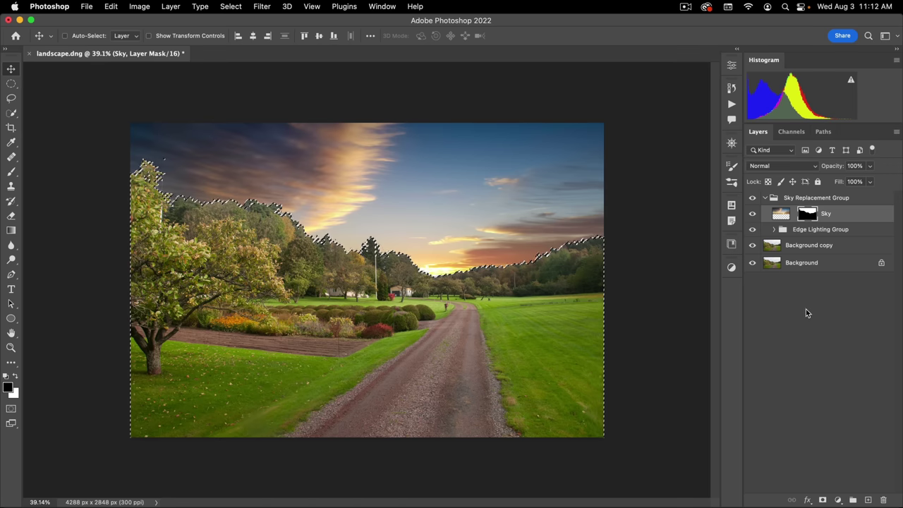
# Step: Add a Curves adjustment layer limited to the foreground selection and lower its white point output to 132
pyautogui.click(837, 500)
pyautogui.click(877, 312)
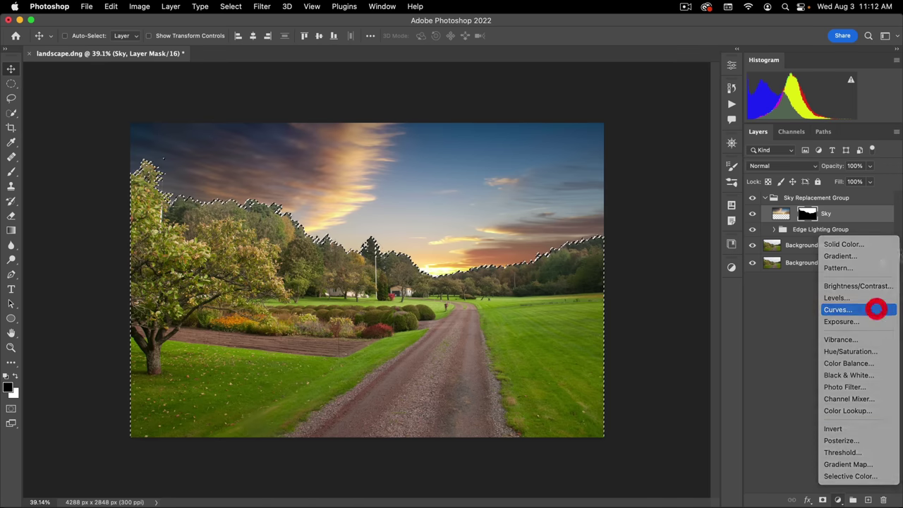
pyautogui.moveTo(789, 215); pyautogui.dragTo(787, 193)
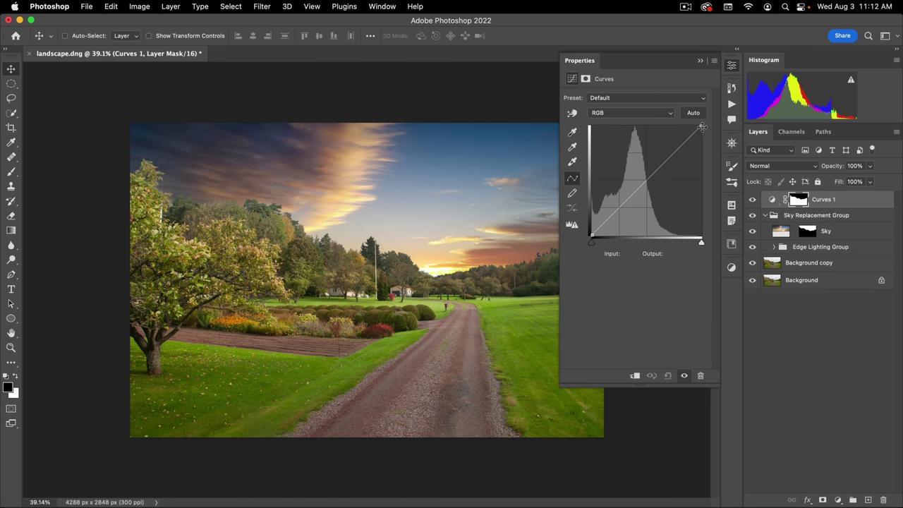
pyautogui.moveTo(700, 127); pyautogui.dragTo(712, 180)
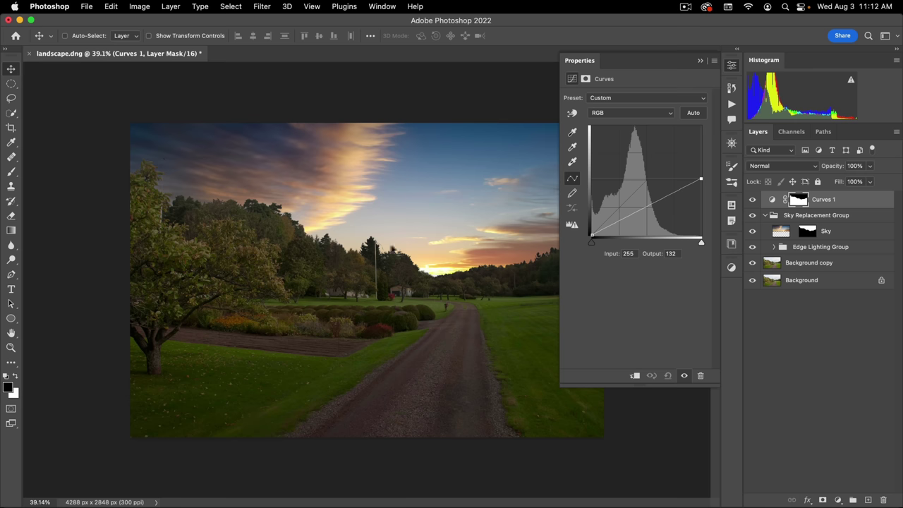
pyautogui.click(735, 67)
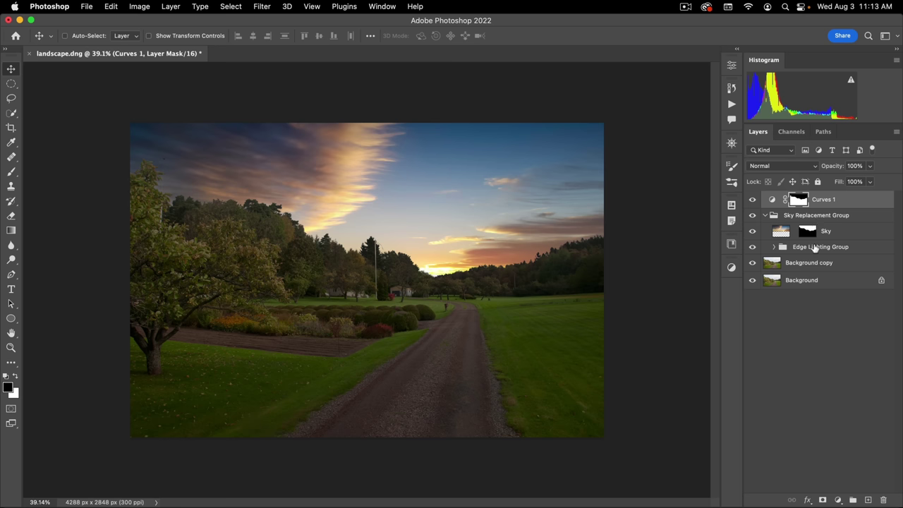
# Step: Put the Curves 1 layer into a group and add a white layer mask to the group
pyautogui.press('super+g')
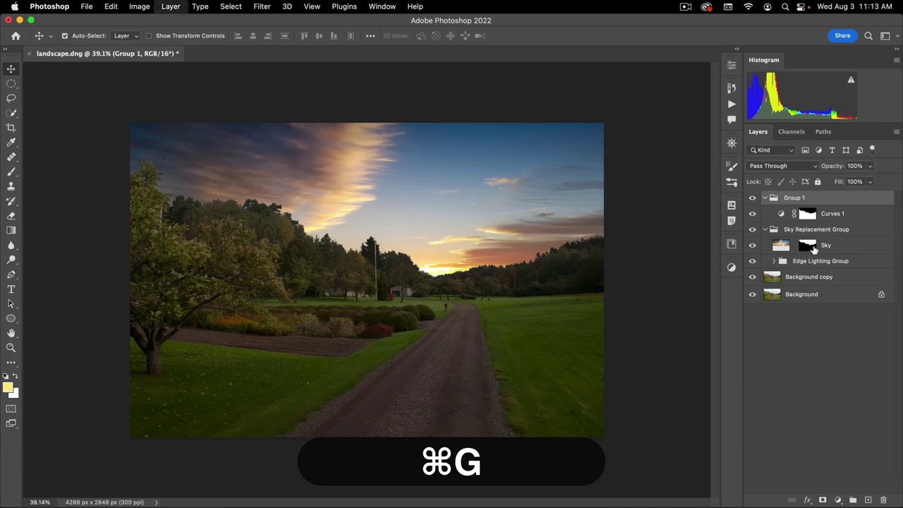
pyautogui.click(823, 500)
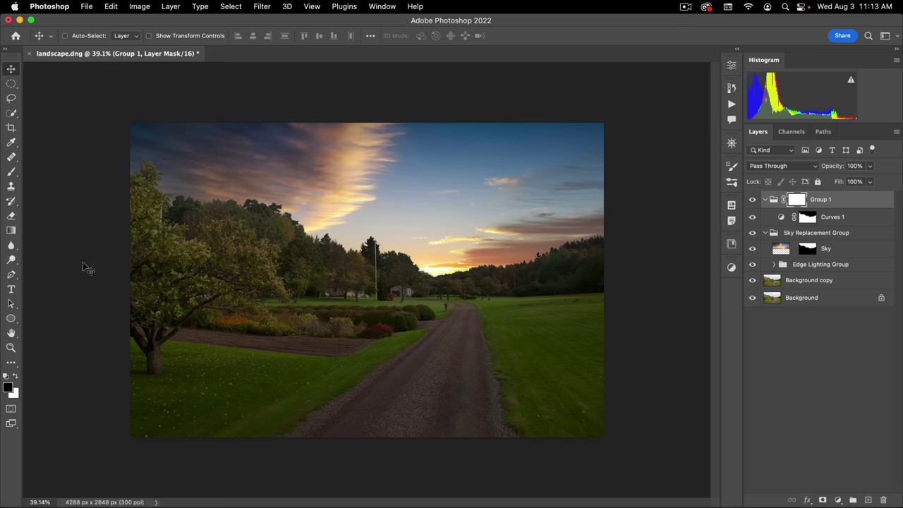
# Step: Set up the Brush tool with the Soft Round Pressure Opacity and Flow brush at 643 px, 0% hardness and 10% flow
pyautogui.click(12, 173)
pyautogui.rightClick(342, 278)
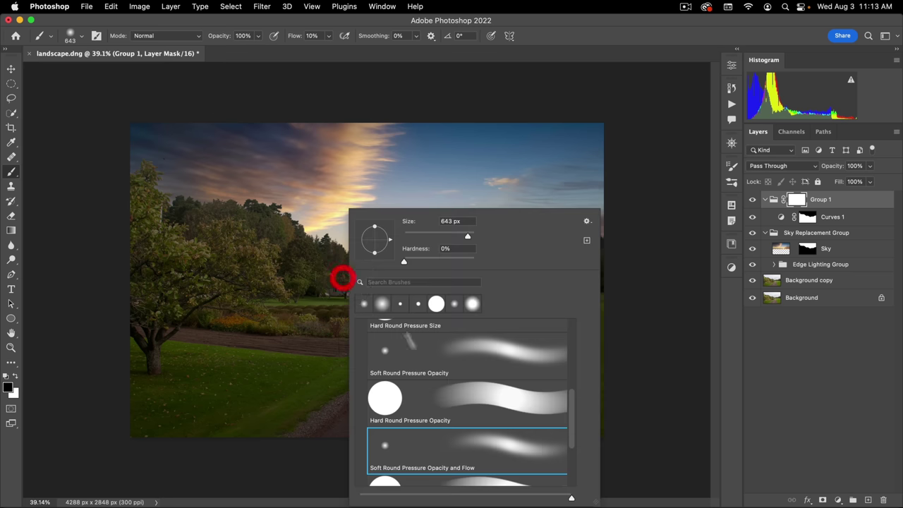
pyautogui.scroll(-2, 392, 432)
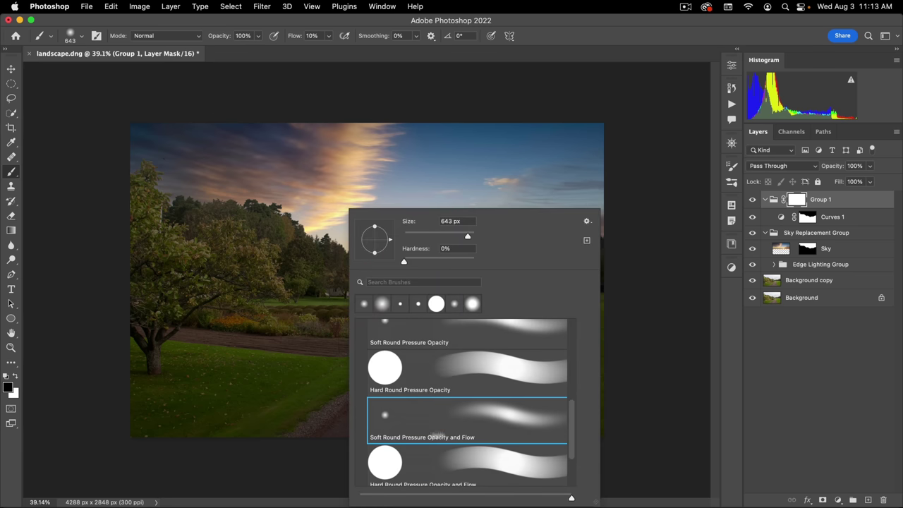
pyautogui.click(443, 431)
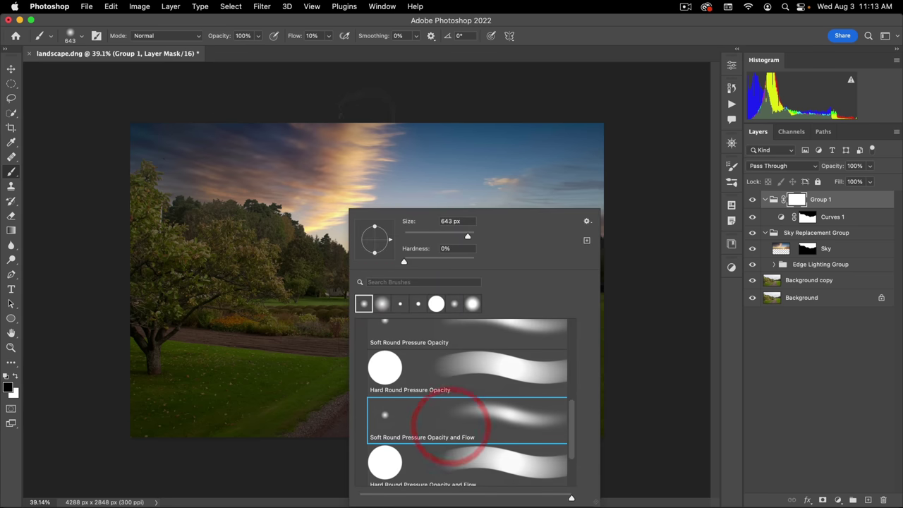
pyautogui.click(355, 28)
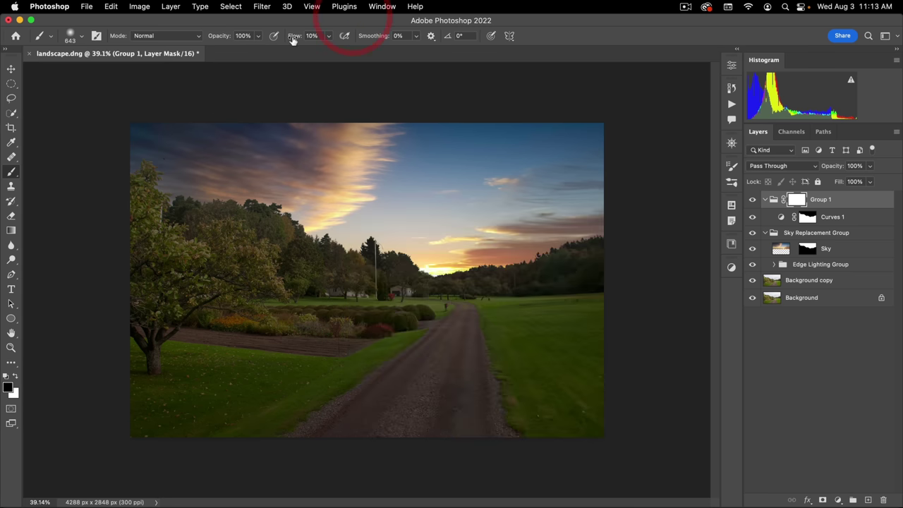
pyautogui.click(330, 36)
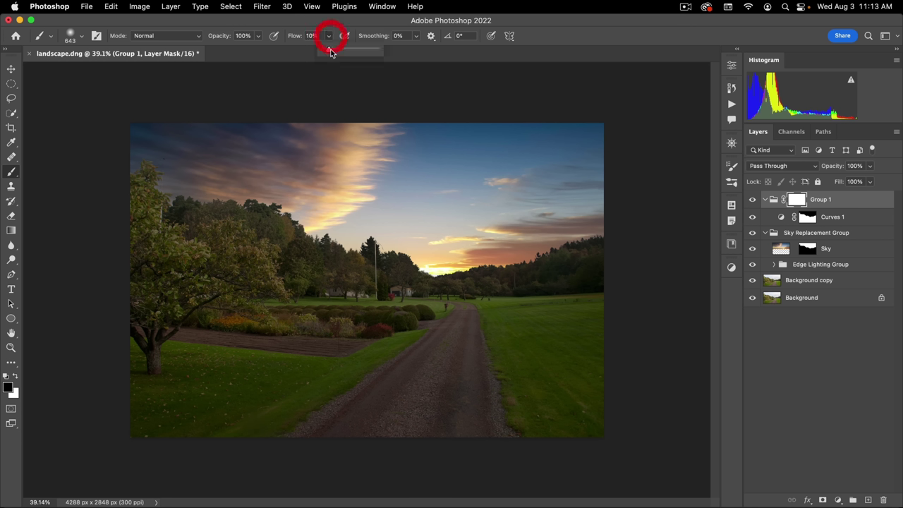
pyautogui.moveTo(329, 50); pyautogui.dragTo(340, 54)
pyautogui.click(363, 123)
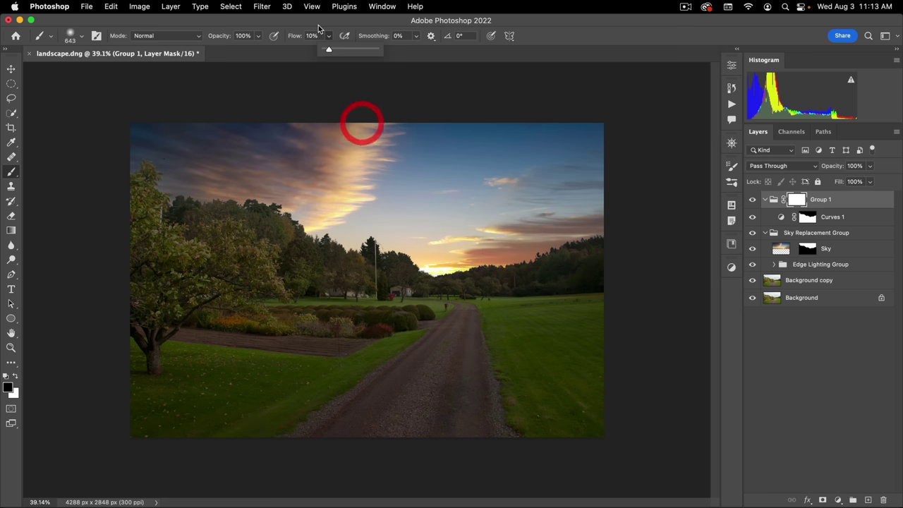
pyautogui.click(317, 28)
# Step: Paint black on the Group 1 mask across the distant lawn, hedges and meadow to brighten the band below the horizon
pyautogui.click(429, 268)
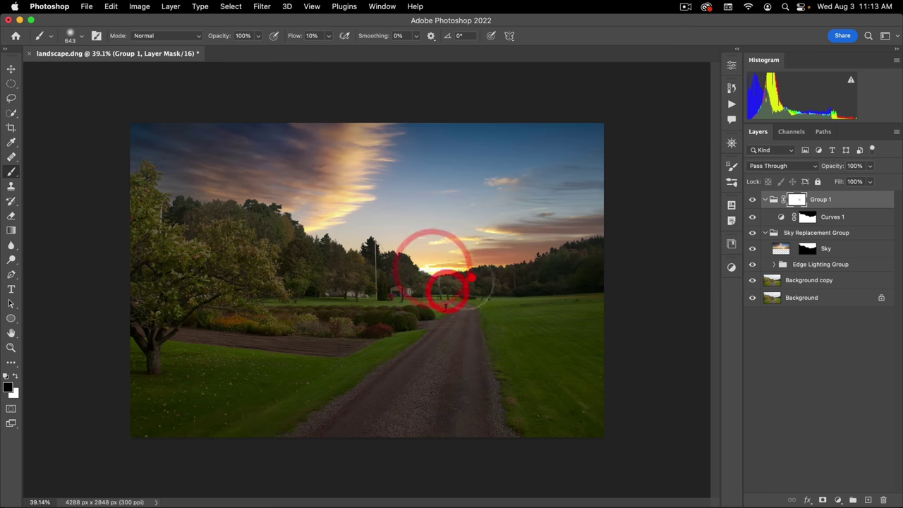
pyautogui.click(502, 317)
pyautogui.click(408, 303)
pyautogui.click(339, 304)
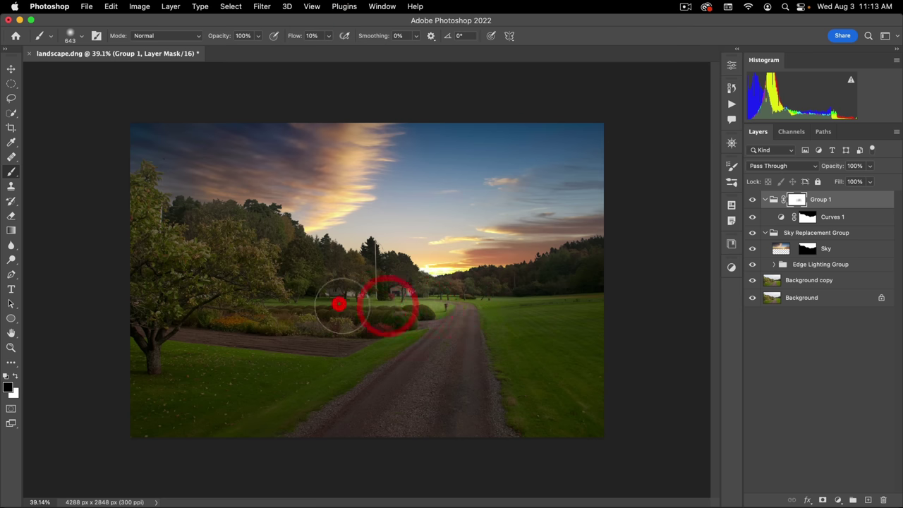
pyautogui.click(450, 308)
pyautogui.click(516, 308)
pyautogui.click(557, 298)
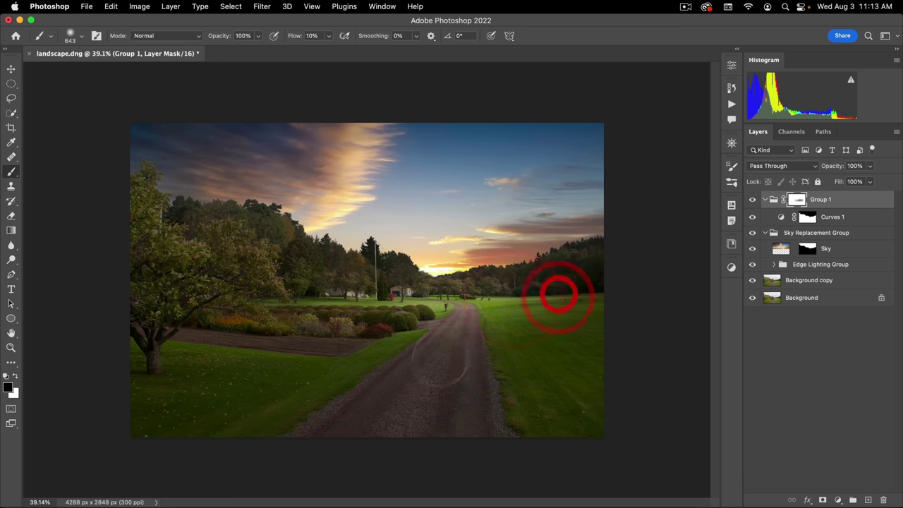
# Step: Paint black on the Group 1 mask along the gravel road, from the foreground to its far end, to brighten it
pyautogui.click(395, 439)
pyautogui.click(456, 336)
pyautogui.click(444, 333)
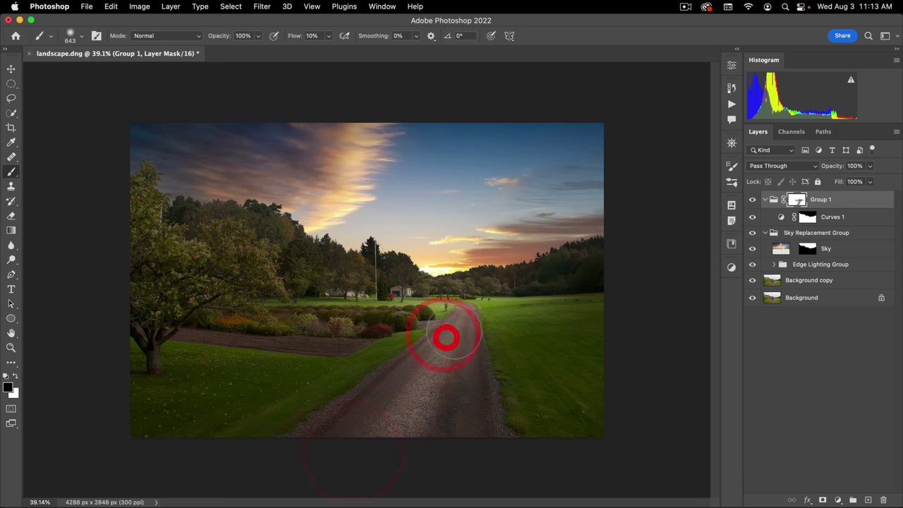
pyautogui.click(456, 319)
pyautogui.click(425, 372)
pyautogui.click(412, 402)
pyautogui.click(456, 315)
pyautogui.click(388, 419)
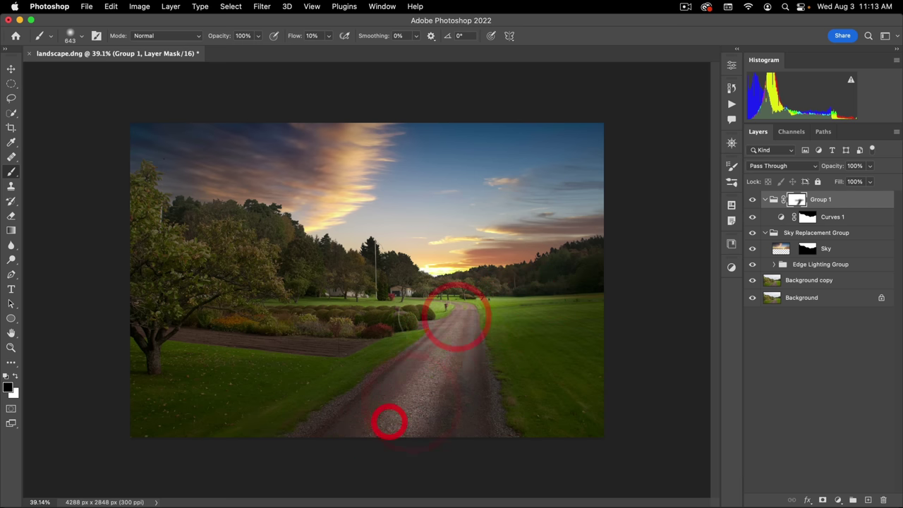
pyautogui.click(436, 405)
pyautogui.click(431, 416)
# Step: Brush black on the Group 1 mask over the meadow's far edge and the trees beneath the sunset to lighten them
pyautogui.click(641, 296)
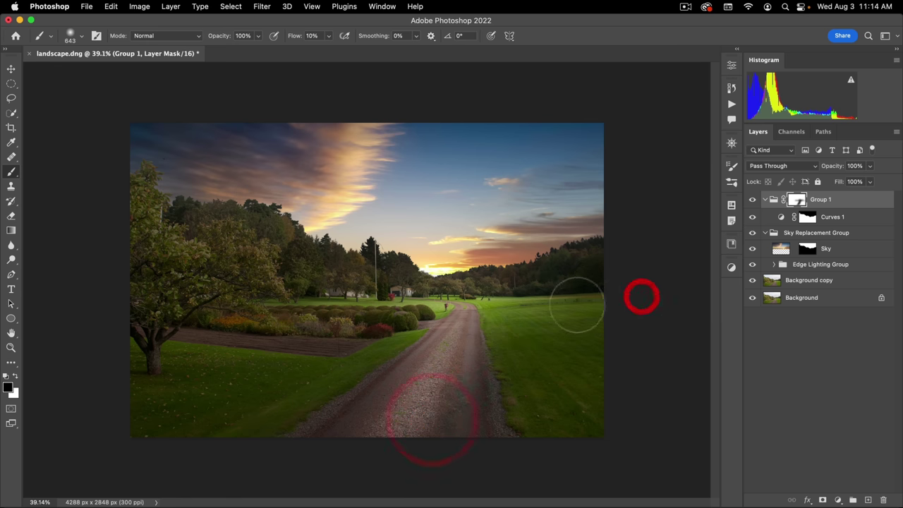
pyautogui.click(621, 288)
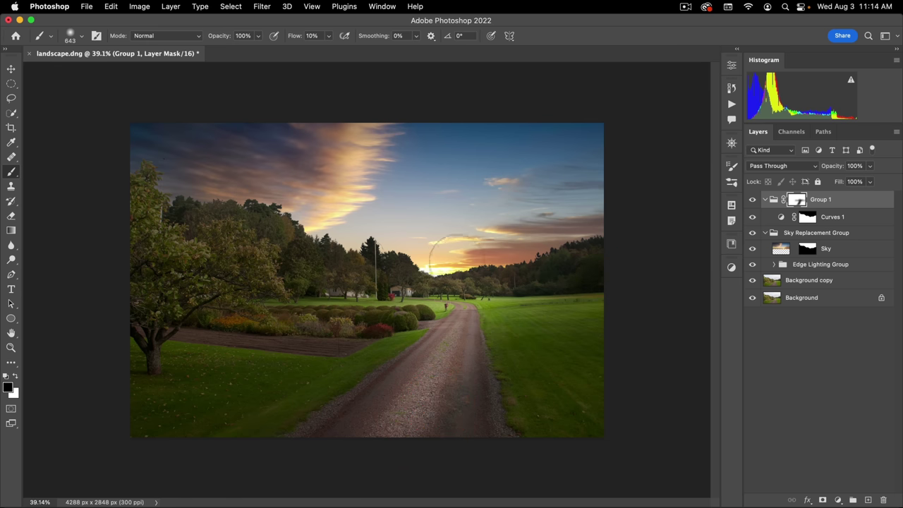
pyautogui.click(454, 257)
pyautogui.click(483, 259)
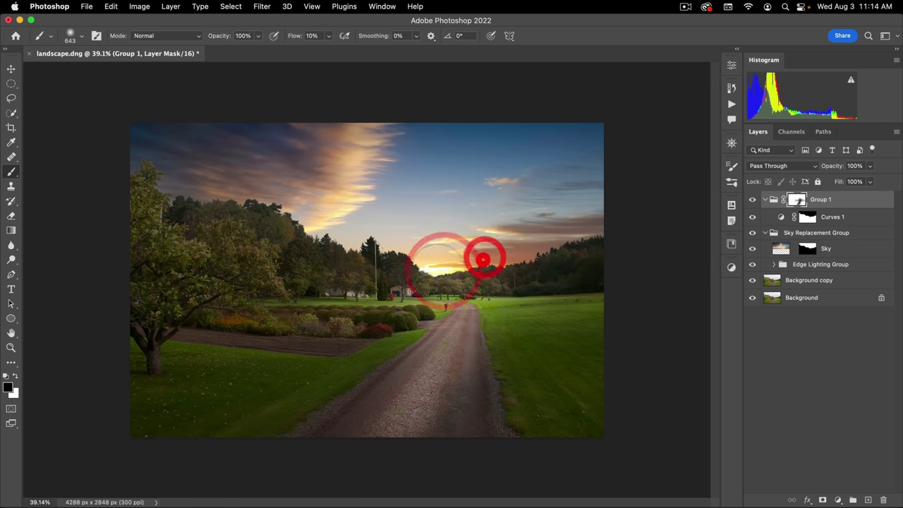
pyautogui.click(468, 258)
pyautogui.click(423, 250)
pyautogui.click(476, 268)
pyautogui.click(473, 270)
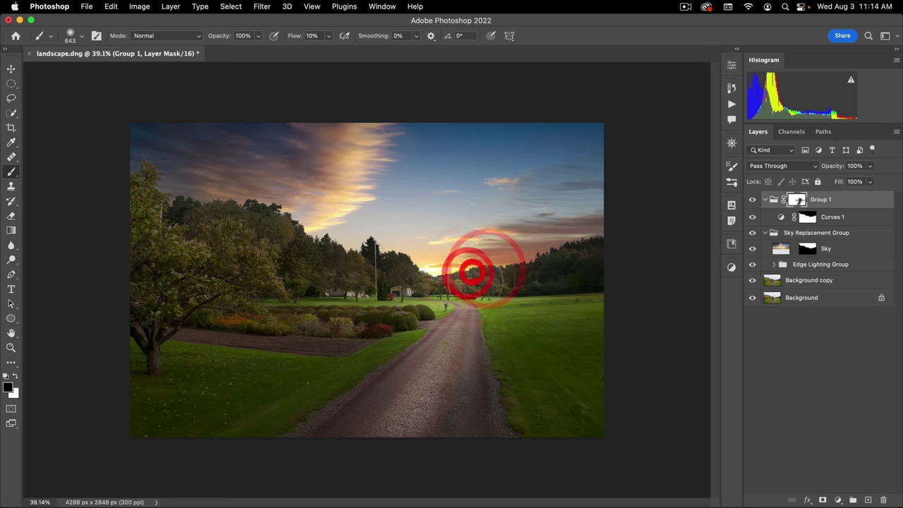
pyautogui.moveTo(462, 303)
pyautogui.mouseDown()
pyautogui.moveTo(436, 362)
pyautogui.moveTo(411, 367)
pyautogui.mouseUp()
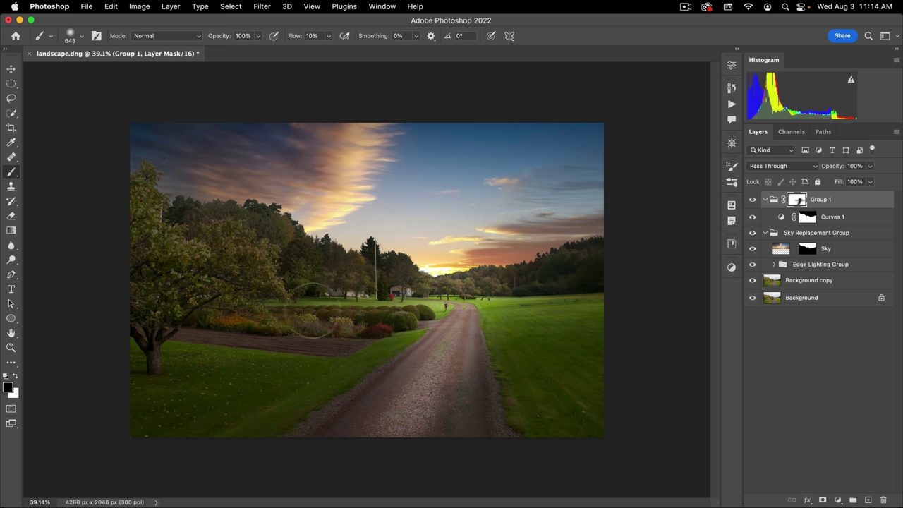
# Step: Select the rounded hedges on the Background copy layer with Quick Selection, subtracting the excess area at the flower bed
pyautogui.moveTo(360, 328); pyautogui.dragTo(383, 317)
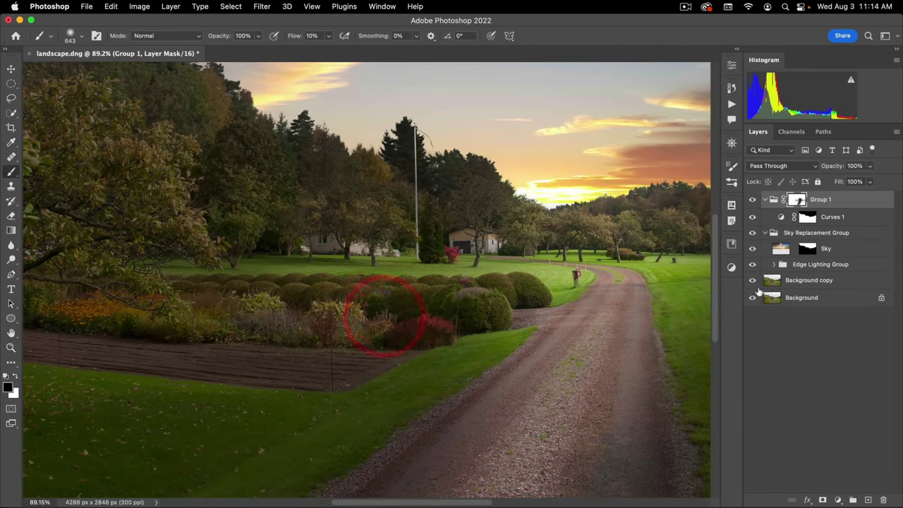
pyautogui.click(801, 282)
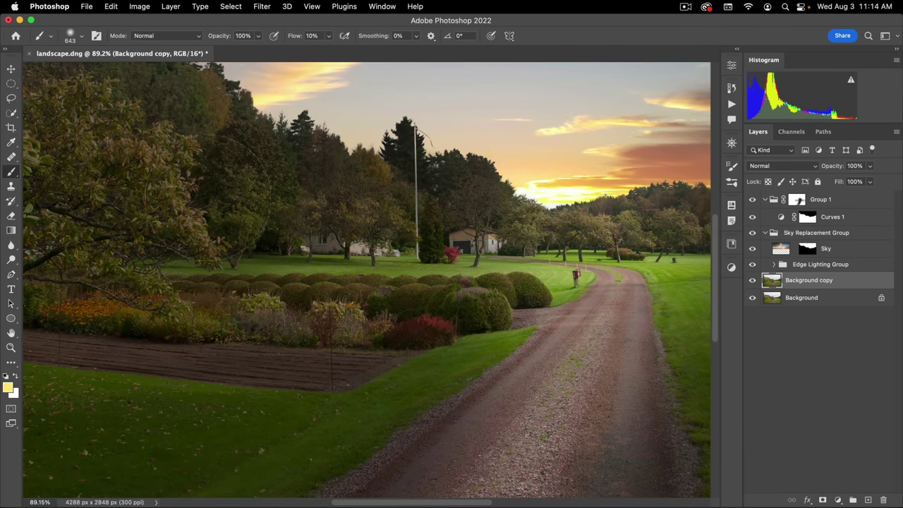
pyautogui.click(11, 113)
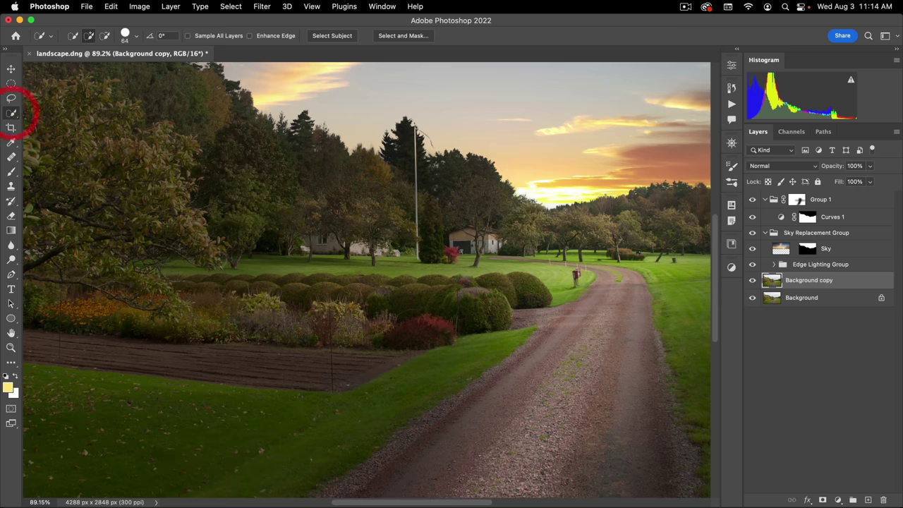
pyautogui.moveTo(190, 282)
pyautogui.mouseDown()
pyautogui.moveTo(438, 290)
pyautogui.moveTo(488, 297)
pyautogui.mouseUp()
pyautogui.click(504, 282)
pyautogui.press('alt')
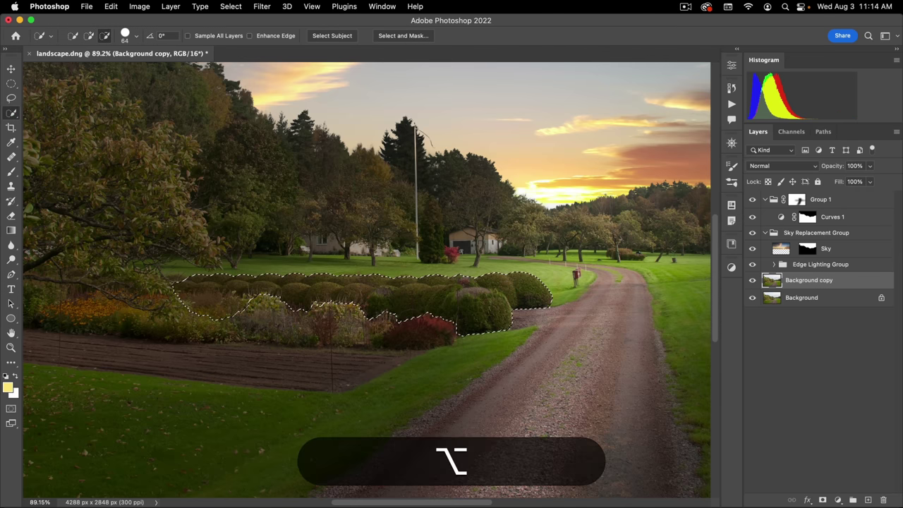
pyautogui.keyDown('alt'); pyautogui.click(164, 303); pyautogui.keyUp('alt')
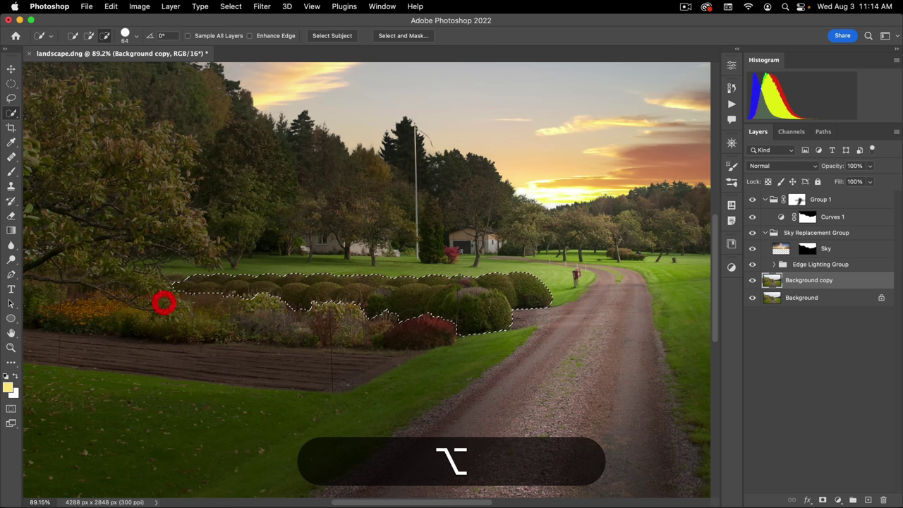
# Step: Refine the hedge selection in Select and Mask by adjusting the edge detection radius, and accept the result
pyautogui.click(397, 36)
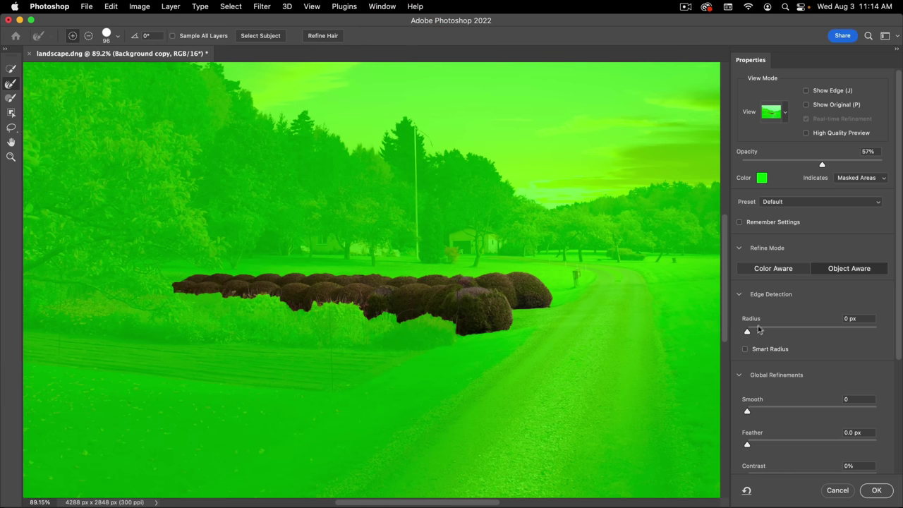
pyautogui.moveTo(764, 332); pyautogui.dragTo(776, 336)
pyautogui.click(874, 490)
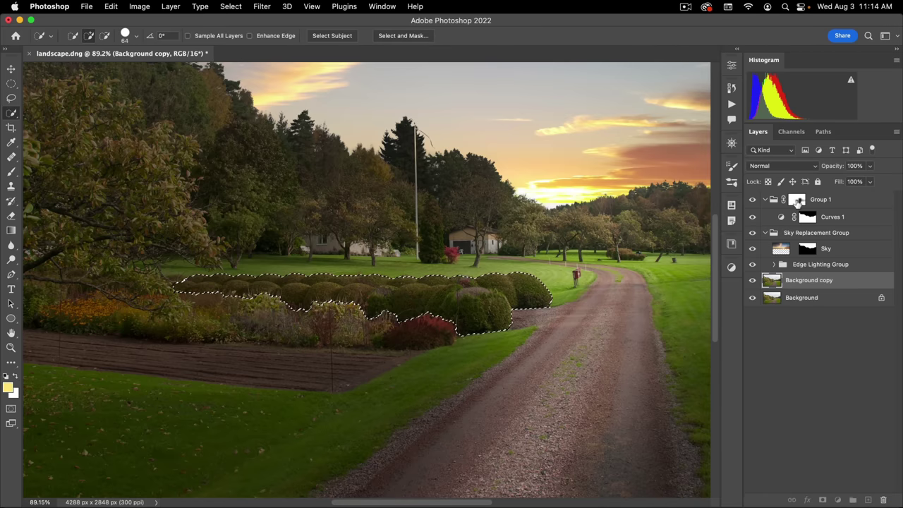
# Step: Paint black on the Group 1 mask inside the hedge selection with a 275 px brush to brighten the hedge tops, and deselect
pyautogui.click(798, 203)
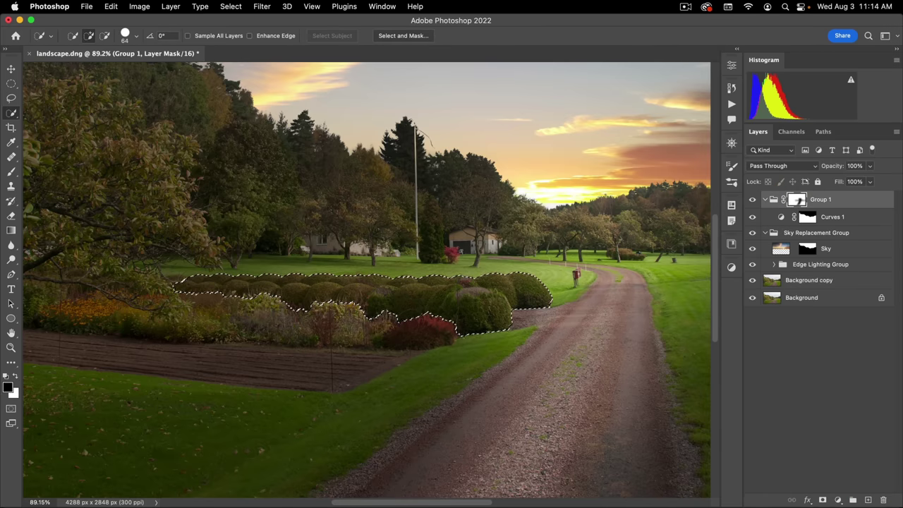
pyautogui.click(10, 173)
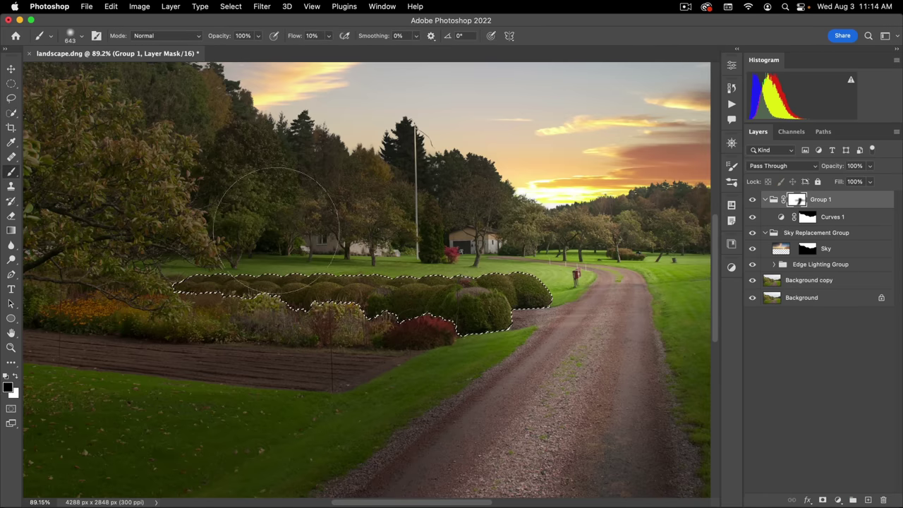
pyautogui.moveTo(318, 196)
pyautogui.mouseDown()
pyautogui.moveTo(353, 196)
pyautogui.moveTo(310, 197)
pyautogui.moveTo(331, 195)
pyautogui.mouseUp()
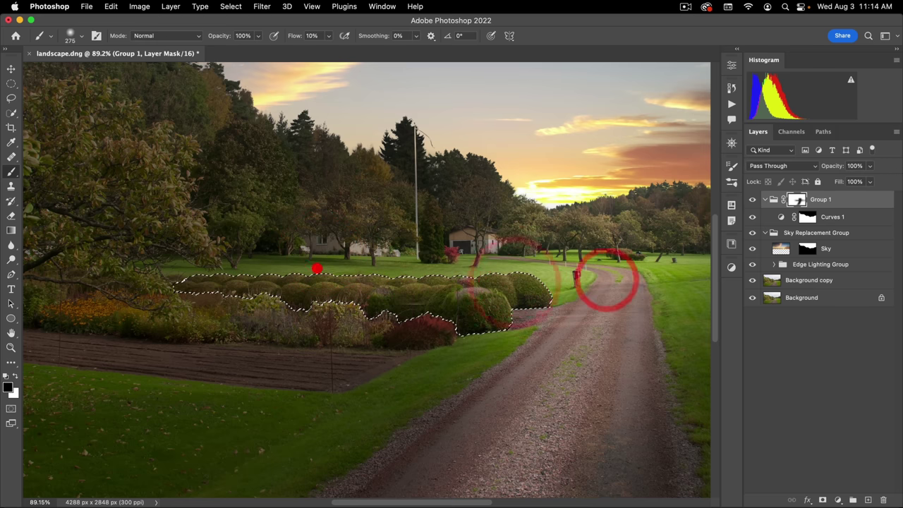
pyautogui.press('super+d')
pyautogui.press('super+space')
pyautogui.moveTo(374, 258); pyautogui.dragTo(325, 259)
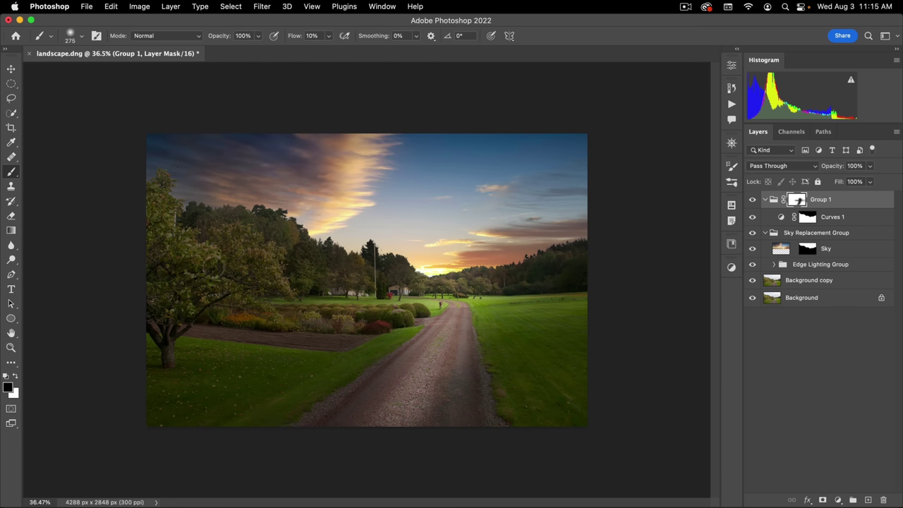
# Step: Select the foreground tree's foliage on the Background copy layer with Quick Selection, from the crown down to the lower branches
pyautogui.click(769, 282)
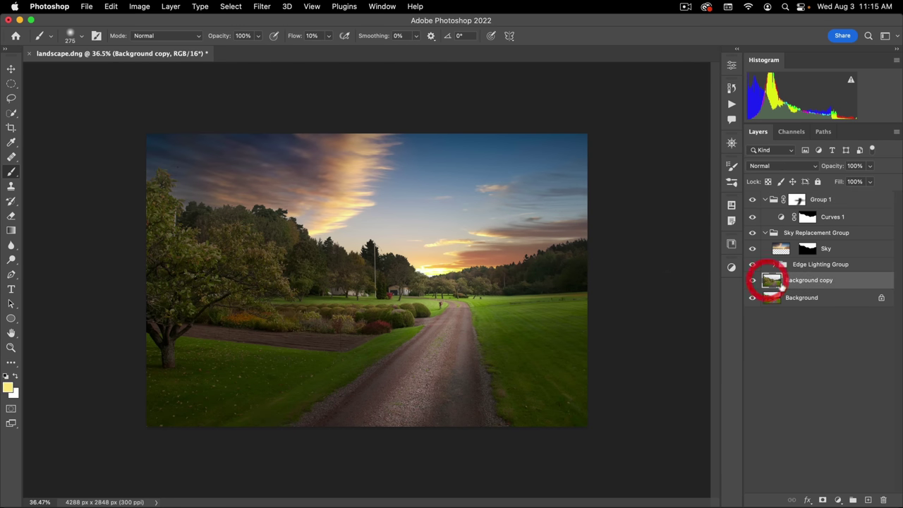
pyautogui.moveTo(204, 321); pyautogui.dragTo(330, 305)
pyautogui.click(12, 115)
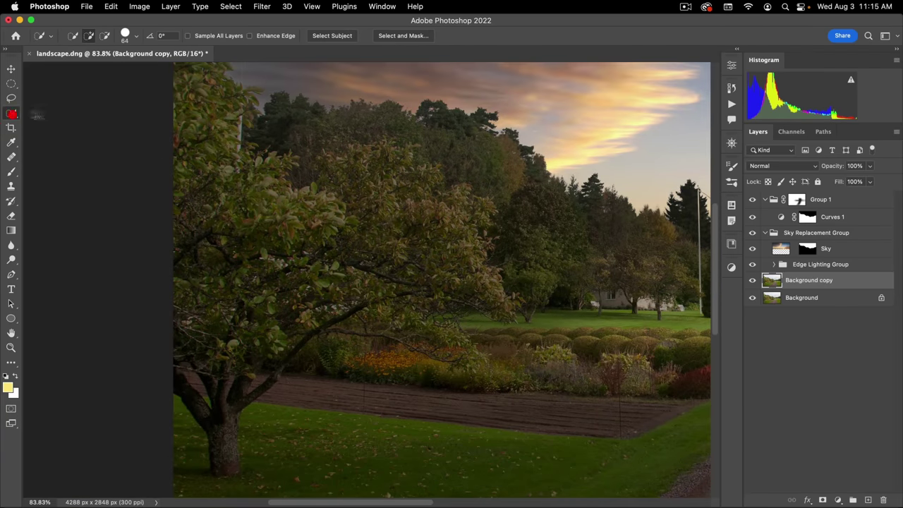
pyautogui.moveTo(200, 95)
pyautogui.mouseDown()
pyautogui.moveTo(201, 139)
pyautogui.moveTo(219, 92)
pyautogui.moveTo(216, 168)
pyautogui.mouseUp()
pyautogui.moveTo(238, 233)
pyautogui.mouseDown()
pyautogui.moveTo(332, 279)
pyautogui.moveTo(352, 241)
pyautogui.mouseUp()
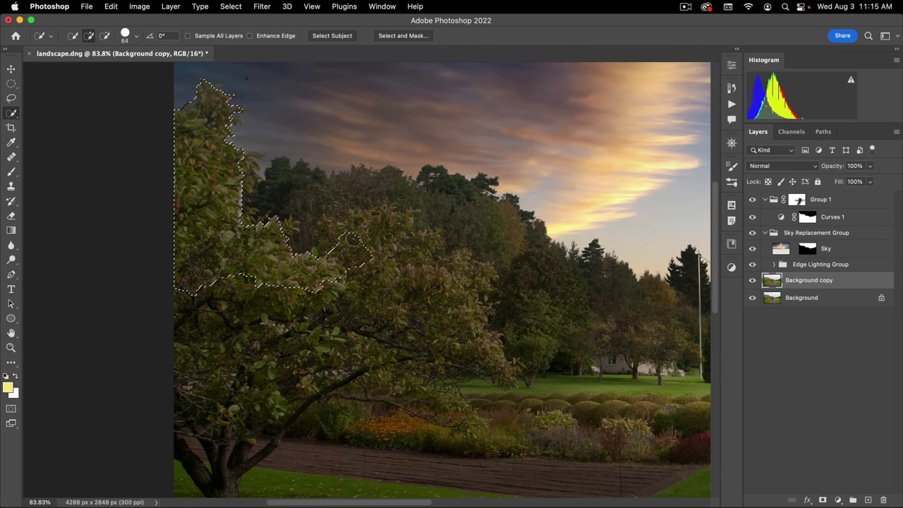
pyautogui.moveTo(400, 224)
pyautogui.mouseDown()
pyautogui.moveTo(411, 251)
pyautogui.moveTo(455, 272)
pyautogui.moveTo(490, 273)
pyautogui.mouseUp()
pyautogui.moveTo(471, 303)
pyautogui.mouseDown()
pyautogui.moveTo(480, 332)
pyautogui.moveTo(460, 278)
pyautogui.moveTo(488, 359)
pyautogui.mouseUp()
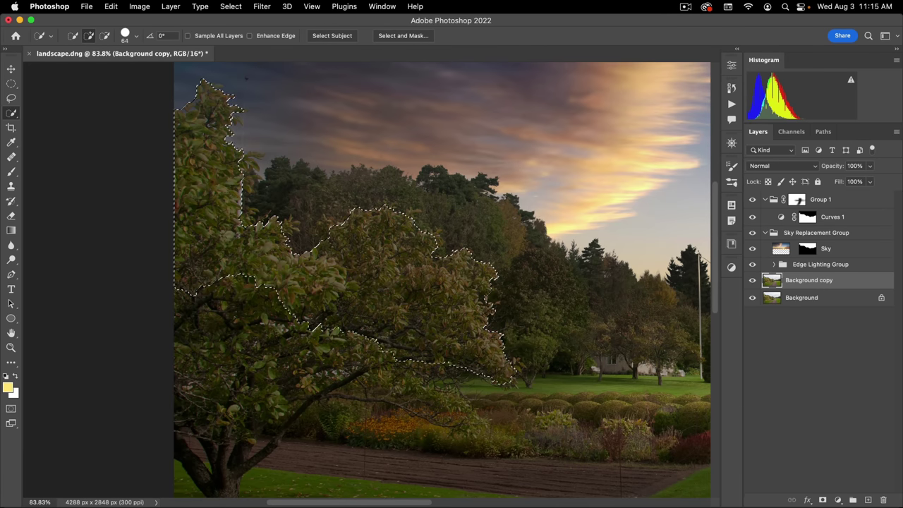
pyautogui.moveTo(318, 345)
pyautogui.mouseDown()
pyautogui.moveTo(211, 344)
pyautogui.moveTo(205, 353)
pyautogui.moveTo(236, 359)
pyautogui.moveTo(227, 361)
pyautogui.moveTo(244, 392)
pyautogui.mouseUp()
pyautogui.click(273, 407)
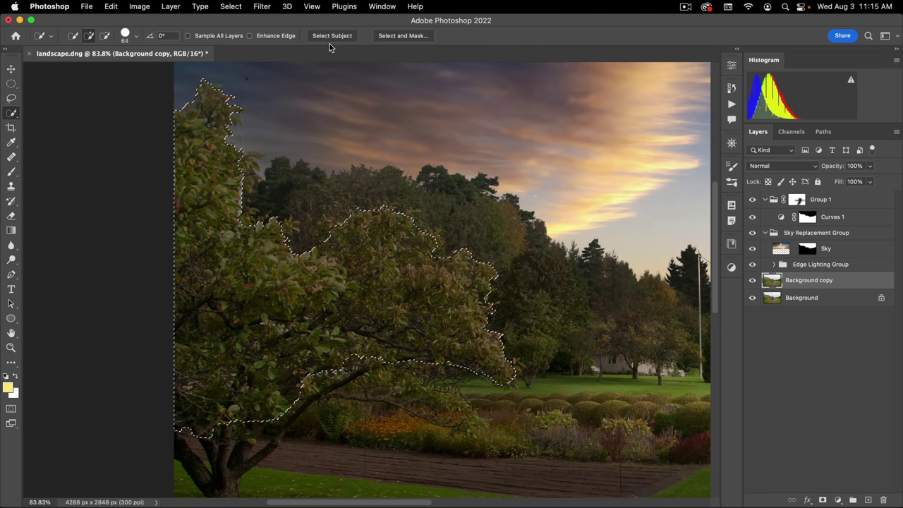
# Step: Refine the foliage selection in Select and Mask with an 80 px edge radius and Refine Edge strokes along the leaves, and accept it
pyautogui.click(403, 35)
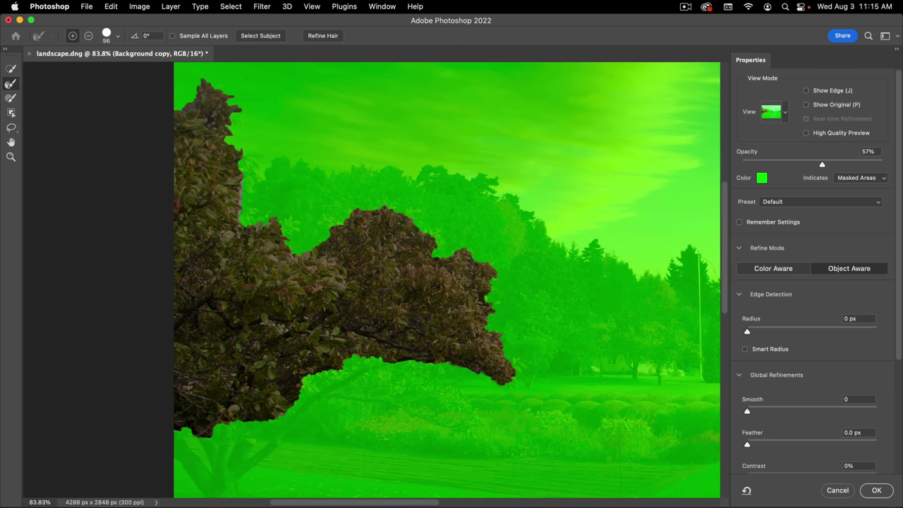
pyautogui.moveTo(794, 333); pyautogui.dragTo(850, 331)
pyautogui.click(850, 331)
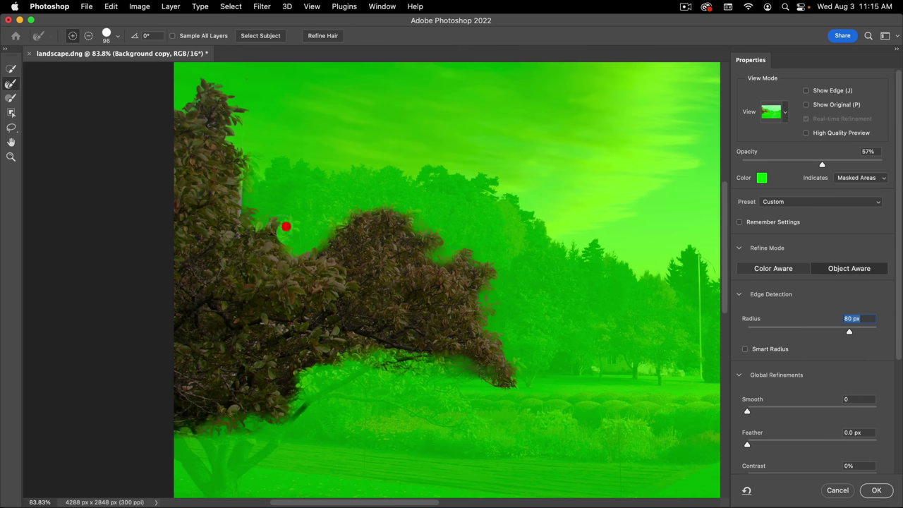
pyautogui.click(286, 226)
pyautogui.click(262, 222)
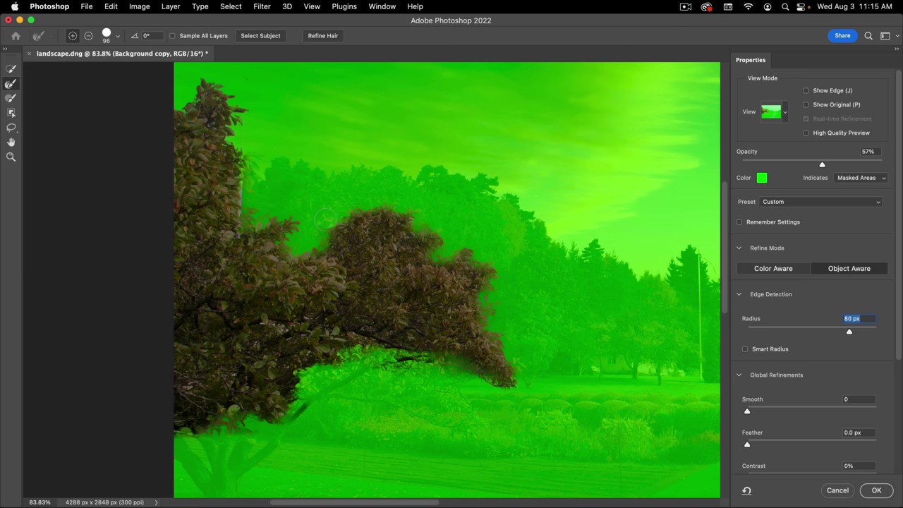
pyautogui.click(329, 229)
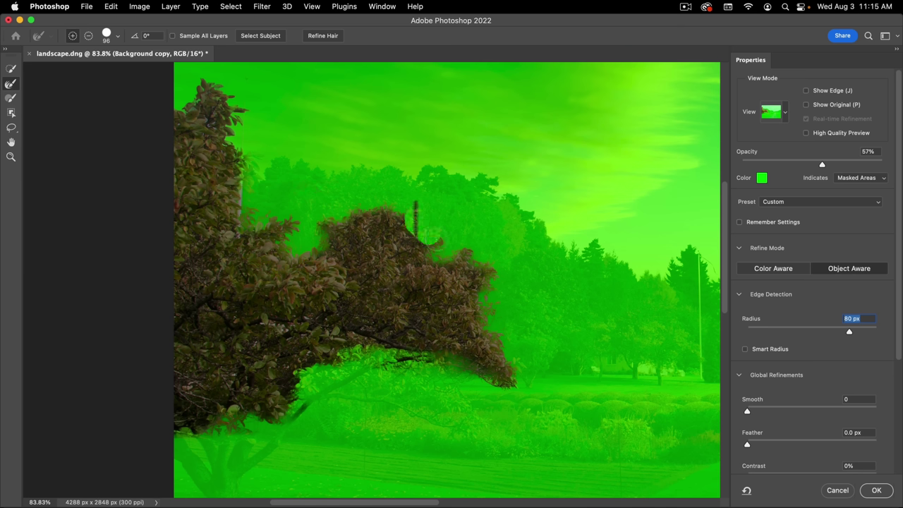
pyautogui.click(429, 255)
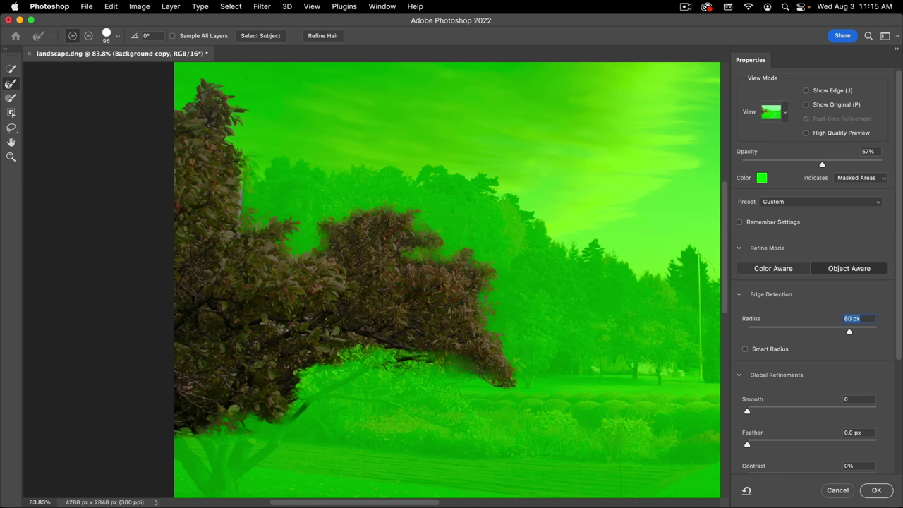
pyautogui.click(876, 490)
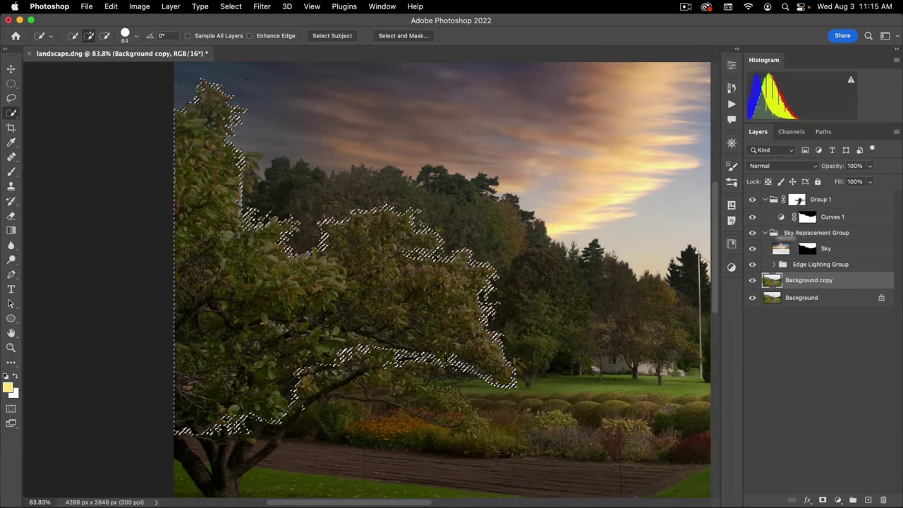
# Step: Paint black on the Group 1 mask inside the foliage selection with an 803 px brush to brighten the tree, and deselect
pyautogui.click(798, 201)
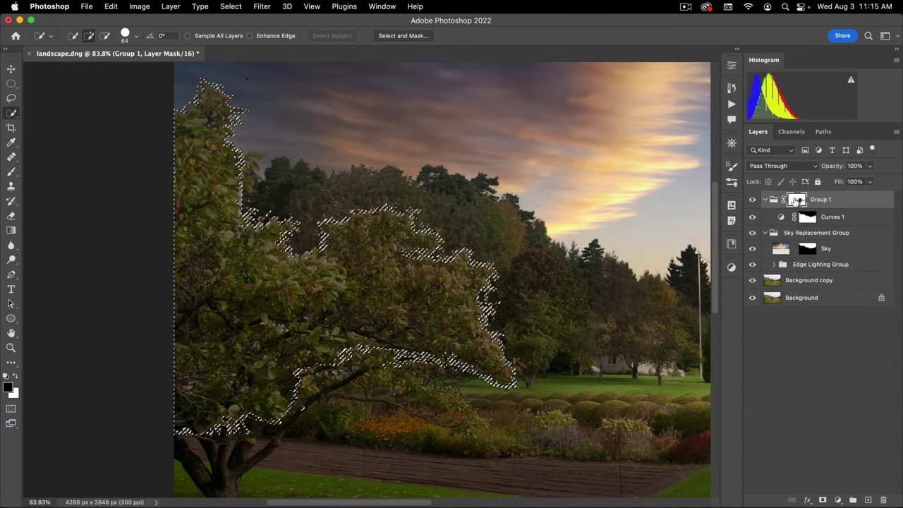
pyautogui.click(798, 201)
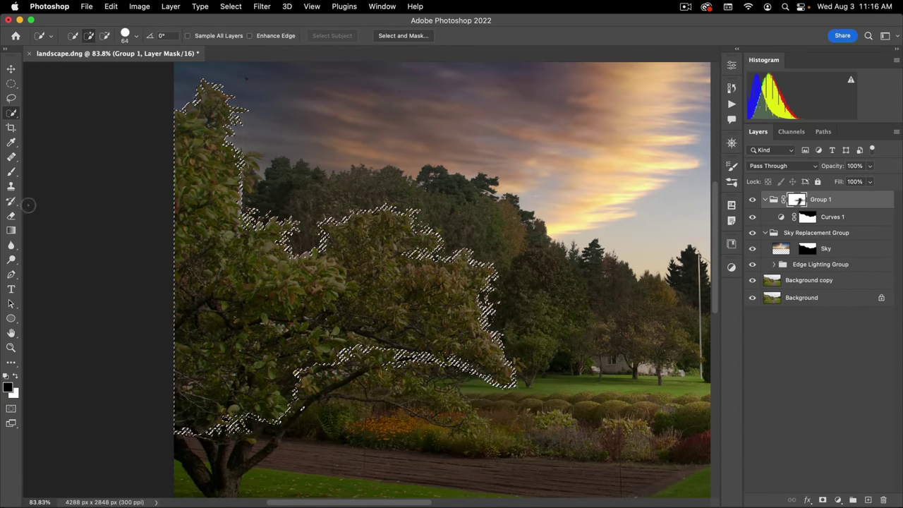
pyautogui.click(11, 172)
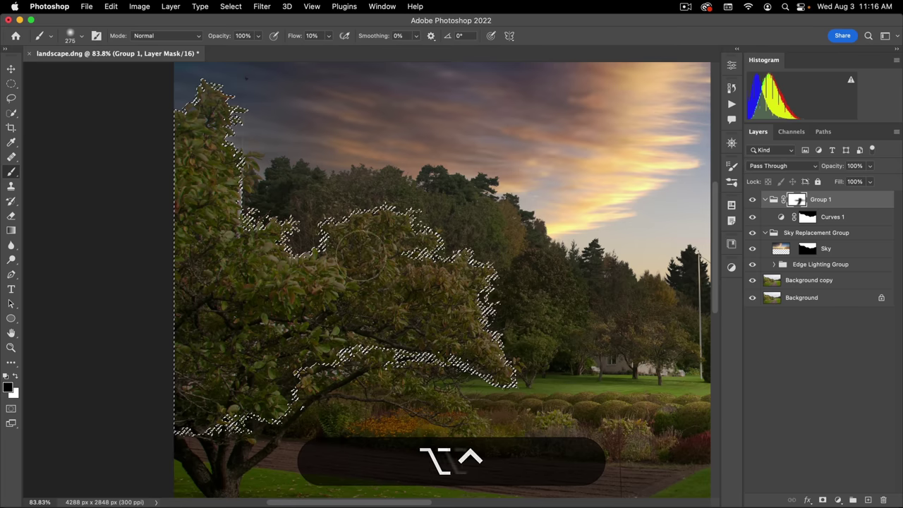
pyautogui.keyDown('ctrl'); pyautogui.keyDown('alt'); pyautogui.moveTo(365, 254); pyautogui.dragTo(494, 254); pyautogui.keyUp('alt'); pyautogui.keyUp('ctrl')
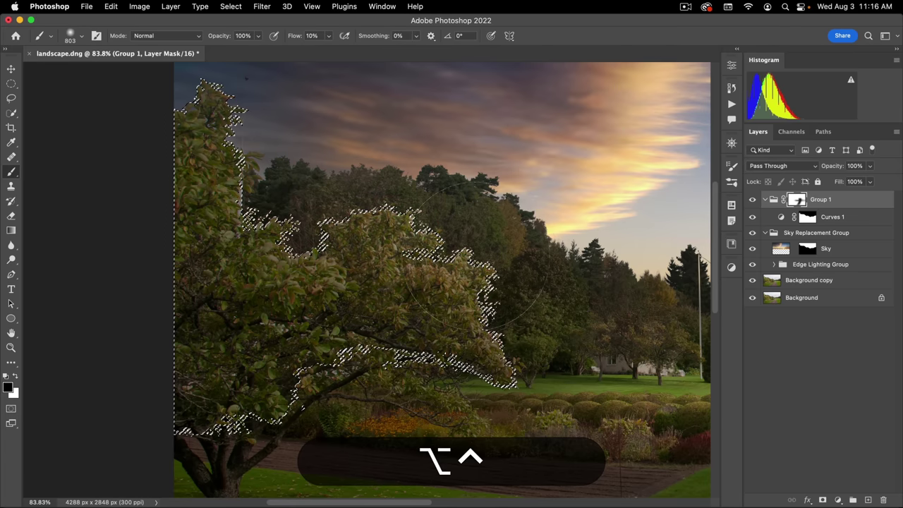
pyautogui.keyDown('super'); pyautogui.moveTo(373, 219); pyautogui.dragTo(331, 219); pyautogui.keyUp('super')
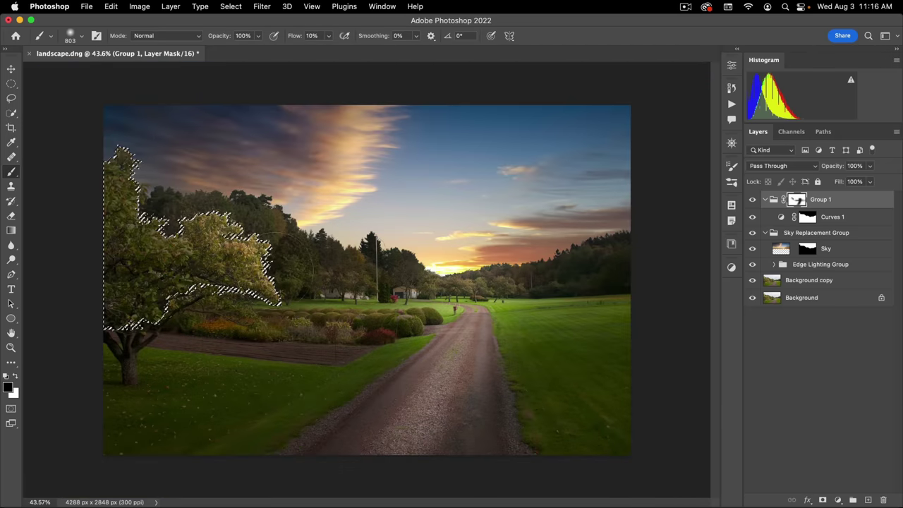
pyautogui.moveTo(98, 176)
pyautogui.mouseDown()
pyautogui.moveTo(154, 217)
pyautogui.moveTo(141, 176)
pyautogui.moveTo(170, 215)
pyautogui.moveTo(260, 245)
pyautogui.moveTo(271, 292)
pyautogui.moveTo(220, 289)
pyautogui.moveTo(171, 315)
pyautogui.mouseUp()
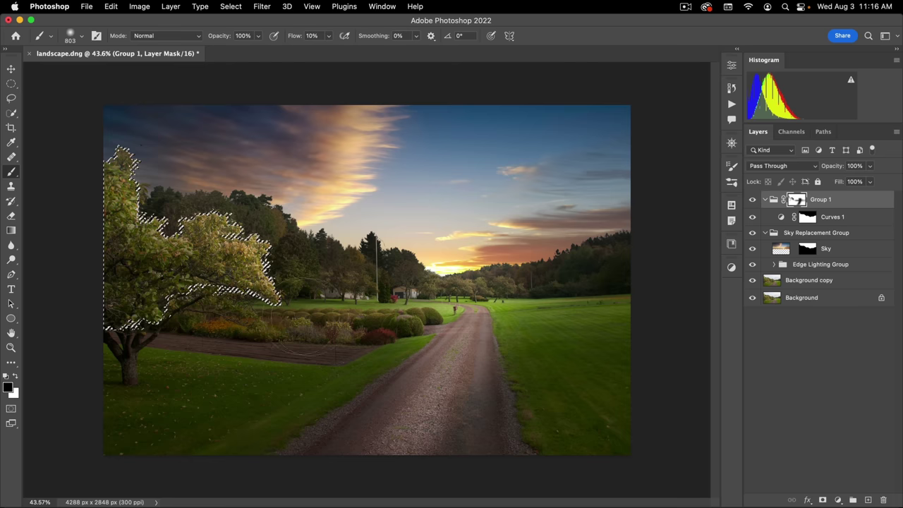
pyautogui.press('super+d')
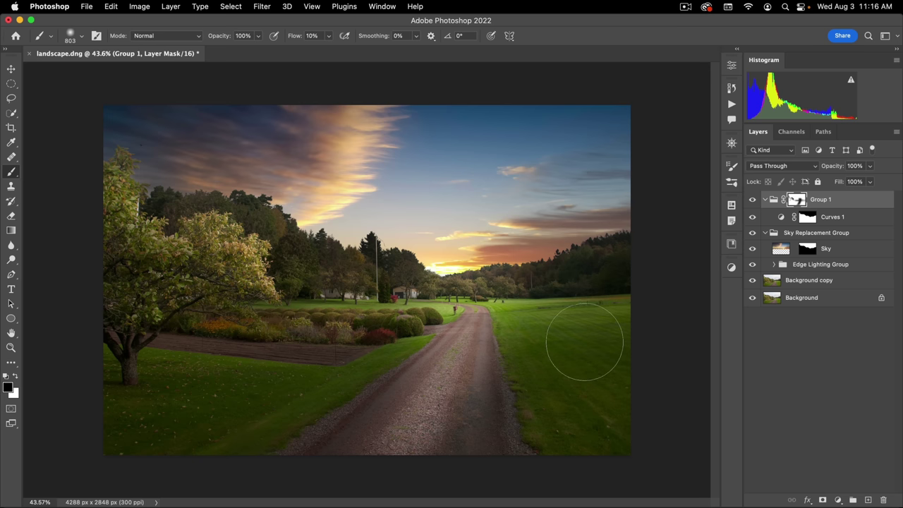
pyautogui.press('v')
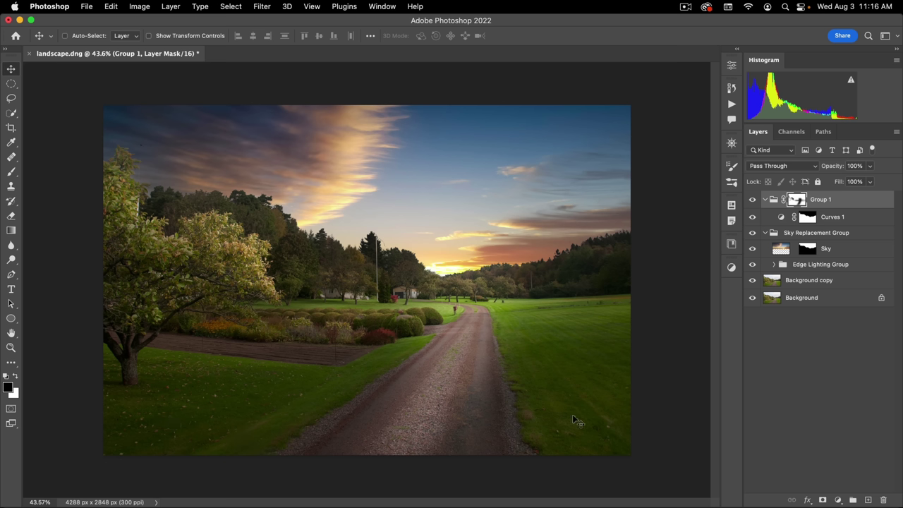
# Step: Open the blending options of the Curves 1 layer and lower the Blend If white limit for the underlying layer to 170
pyautogui.click(809, 220)
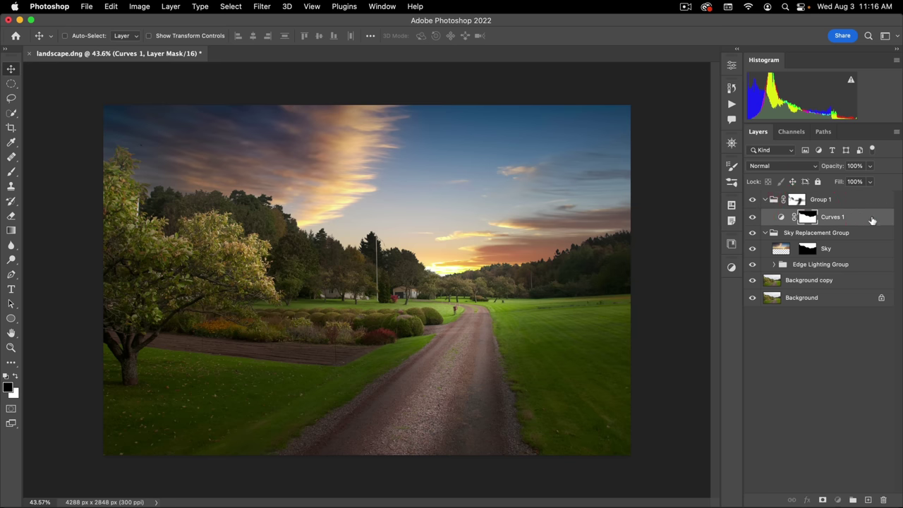
pyautogui.doubleClick(872, 221)
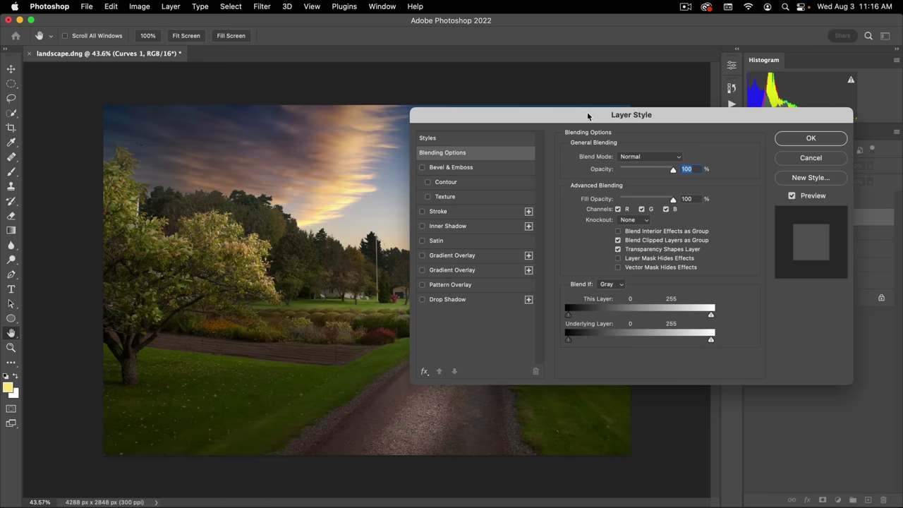
pyautogui.moveTo(588, 117); pyautogui.dragTo(604, 70)
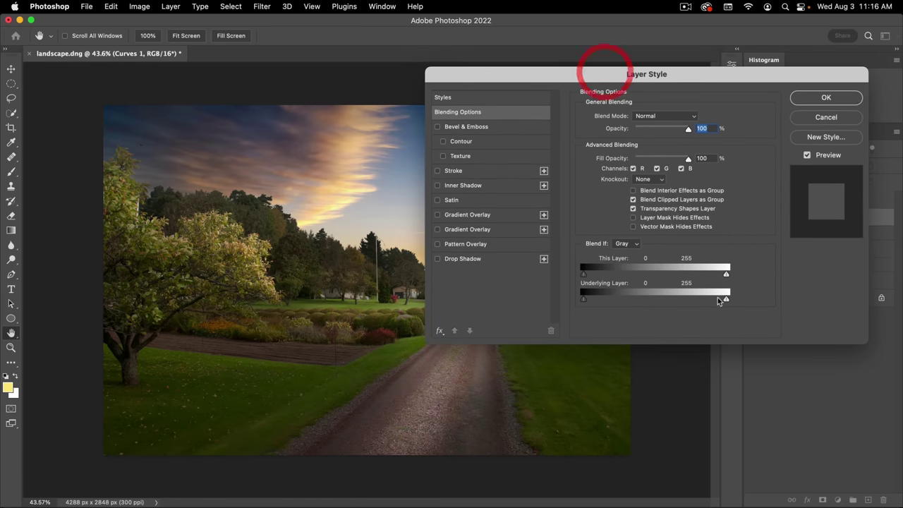
pyautogui.click(584, 297)
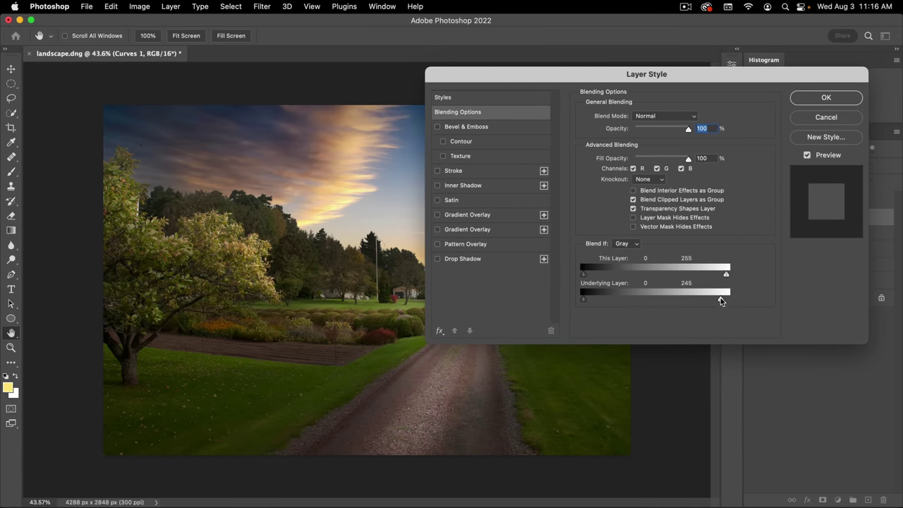
pyautogui.moveTo(708, 302); pyautogui.dragTo(671, 293)
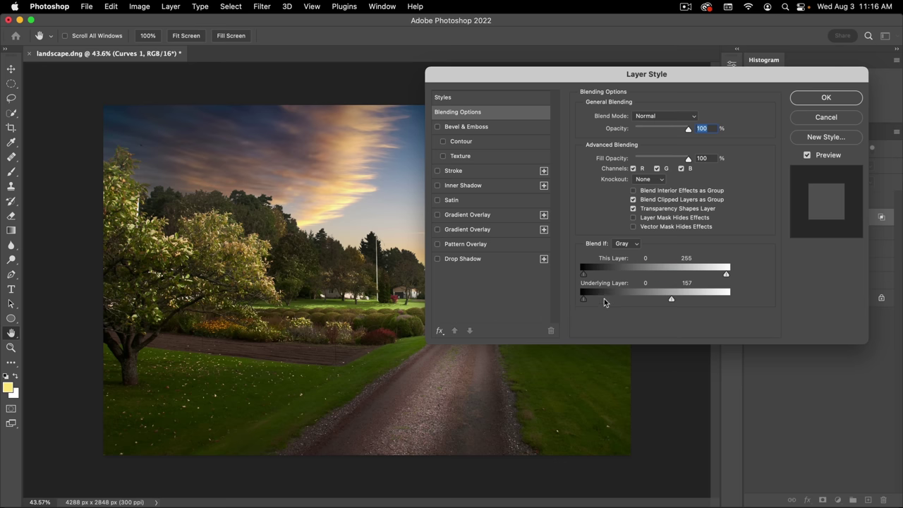
pyautogui.moveTo(621, 80); pyautogui.dragTo(641, 86)
pyautogui.moveTo(692, 306); pyautogui.dragTo(700, 305)
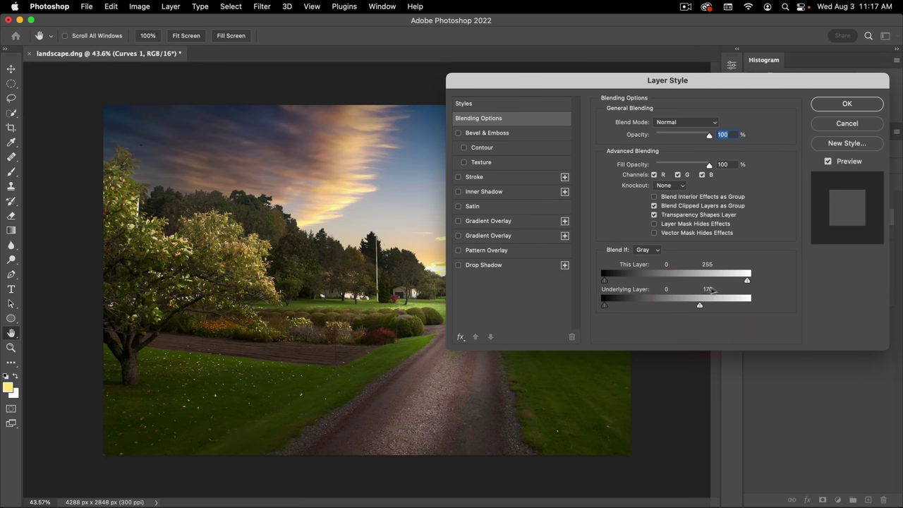
# Step: Split the underlying layer's white Blend If limit to 170 / 255 for a smooth transition, and accept the layer style
pyautogui.press('alt')
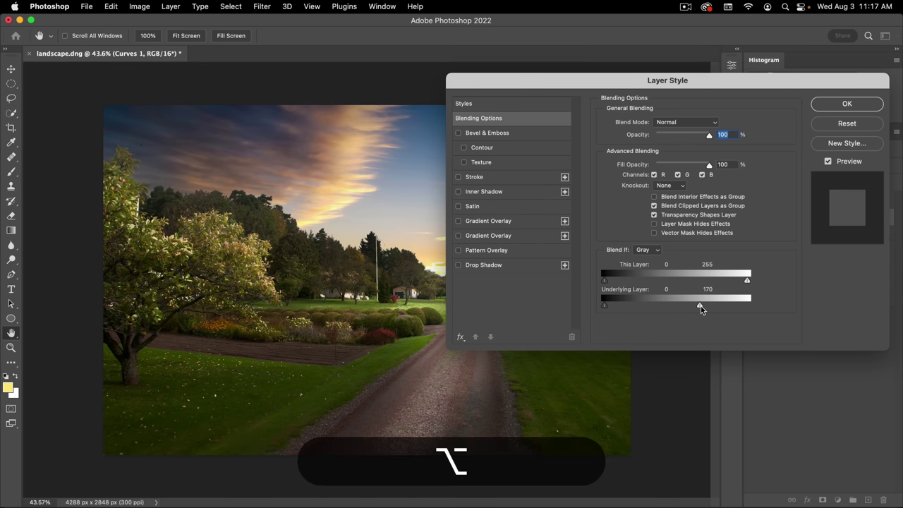
pyautogui.click(725, 308)
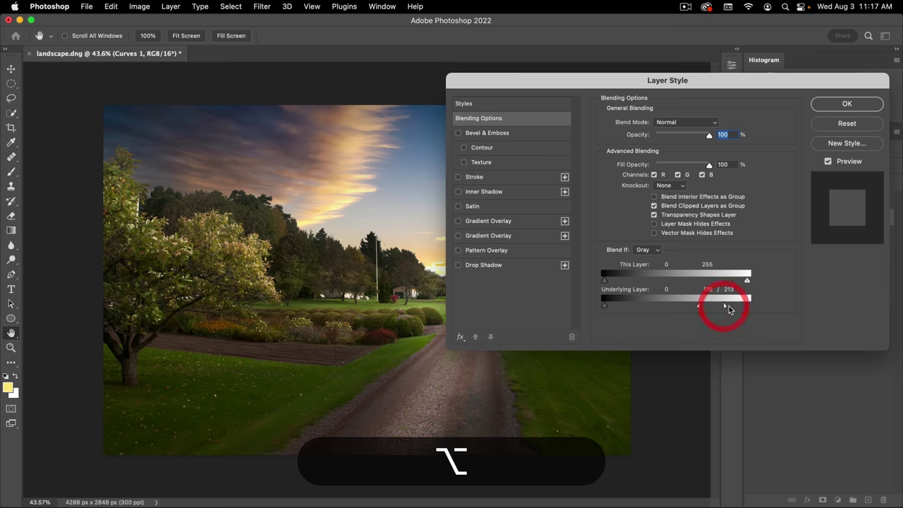
pyautogui.click(748, 305)
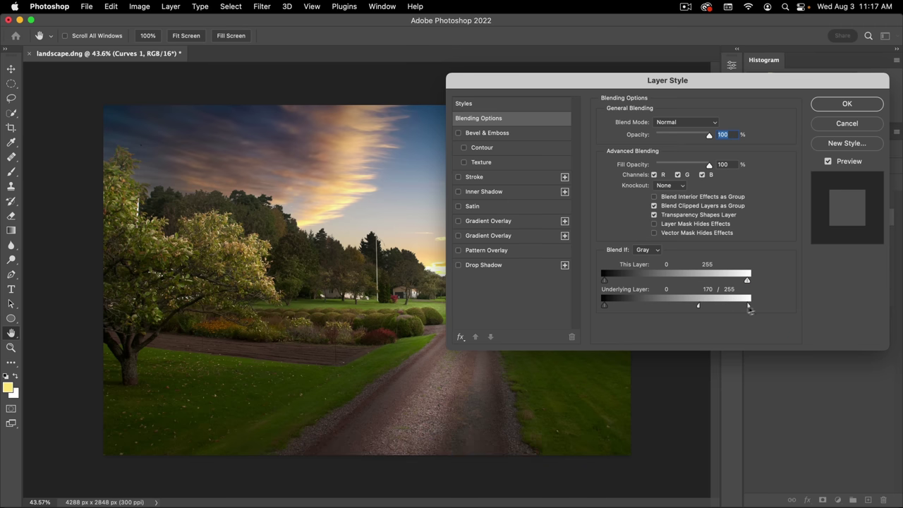
pyautogui.click(867, 107)
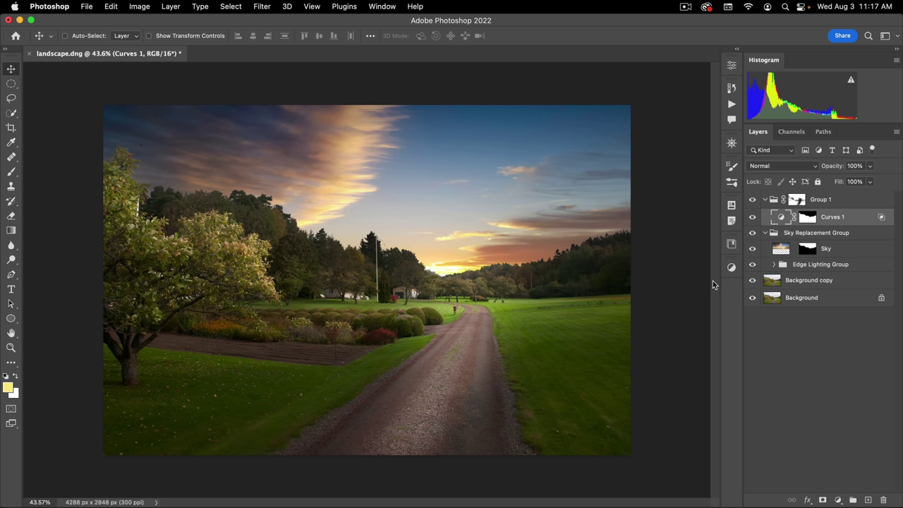
# Step: Load the Curves 1 mask as a selection and add a Color Balance adjustment layer masked by it above Group 1
pyautogui.rightClick(807, 218)
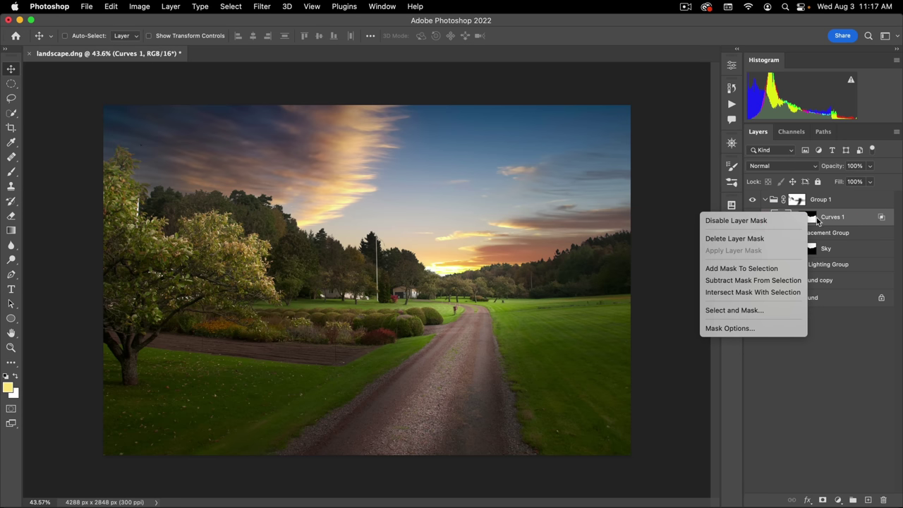
pyautogui.click(817, 221)
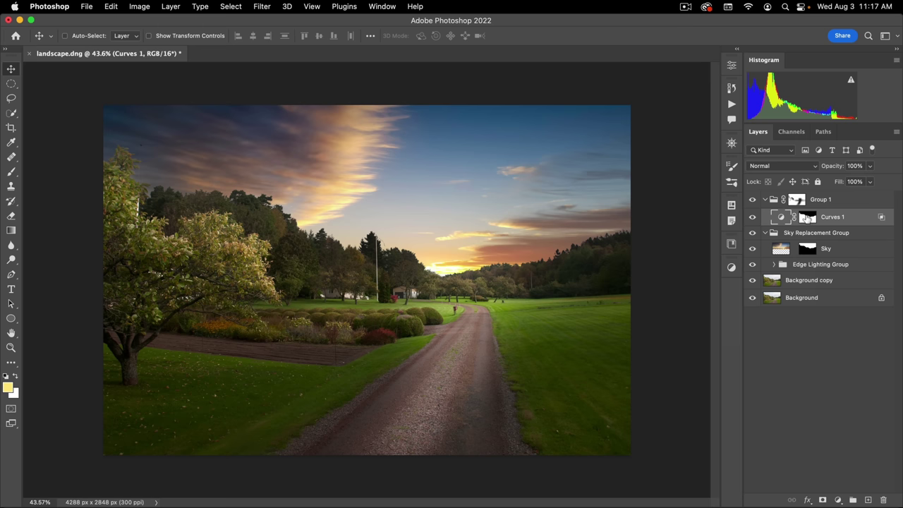
pyautogui.press('super')
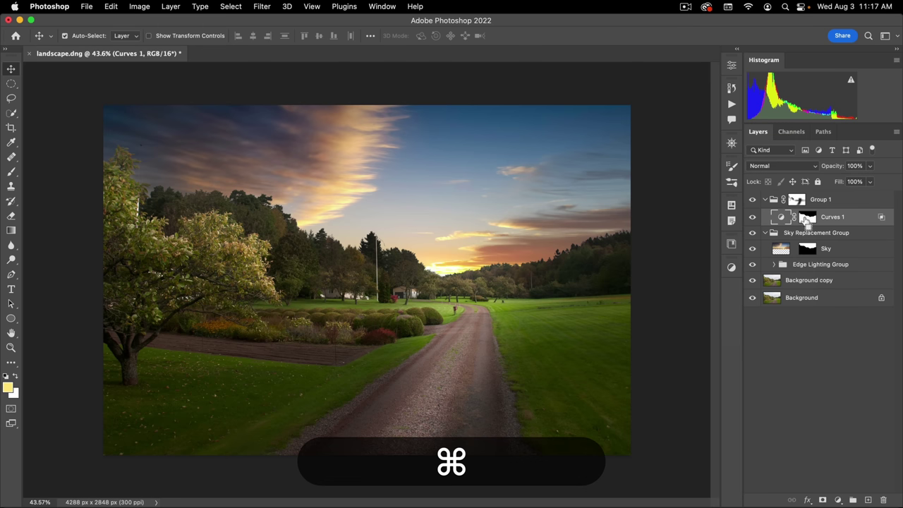
pyautogui.keyDown('super'); pyautogui.click(807, 218); pyautogui.keyUp('super')
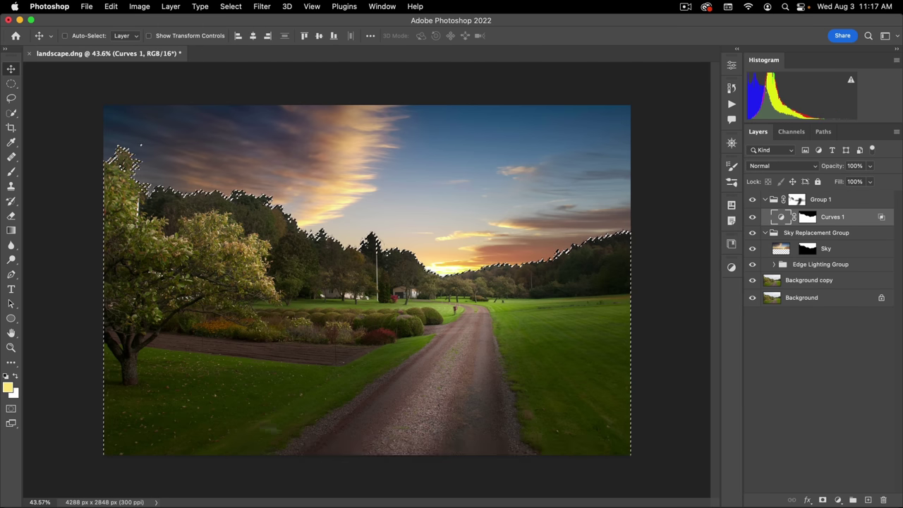
pyautogui.click(836, 200)
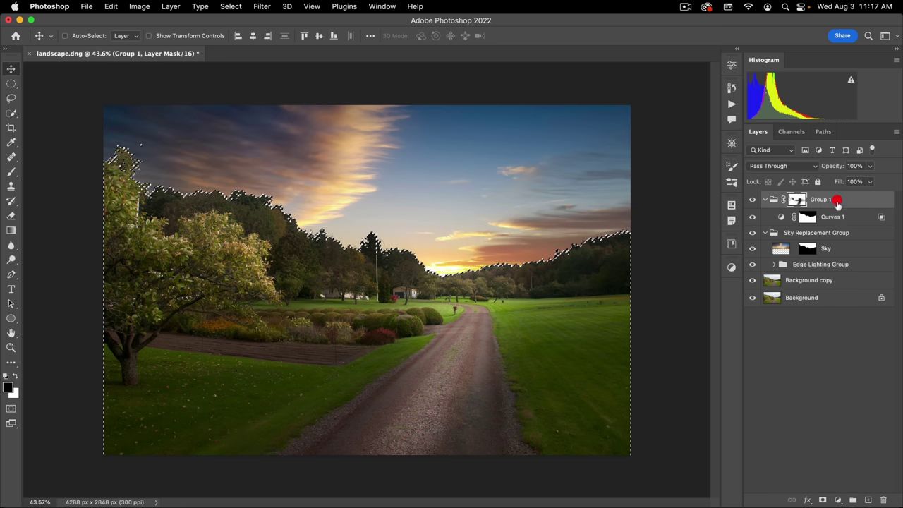
pyautogui.click(839, 500)
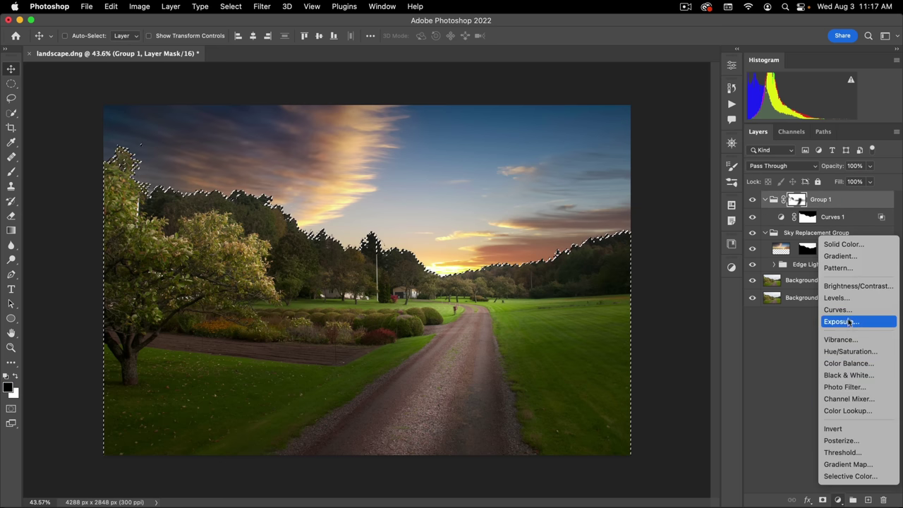
pyautogui.click(849, 363)
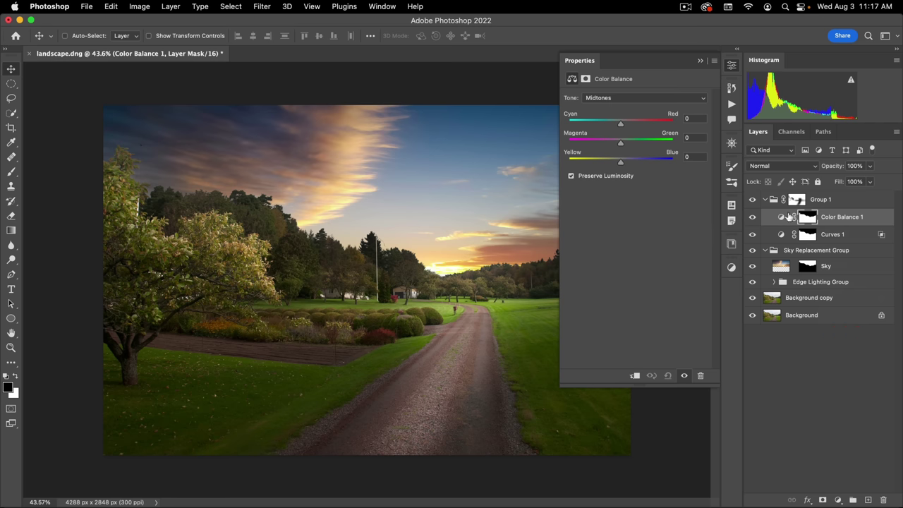
pyautogui.moveTo(789, 217); pyautogui.dragTo(789, 192)
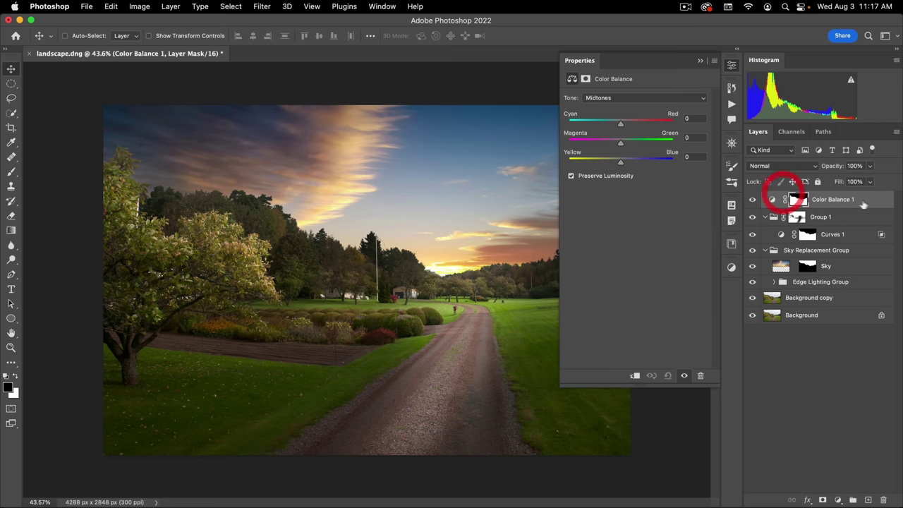
# Step: Warm the highlights of the Color Balance adjustment by setting Yellow–Blue to -47
pyautogui.click(625, 99)
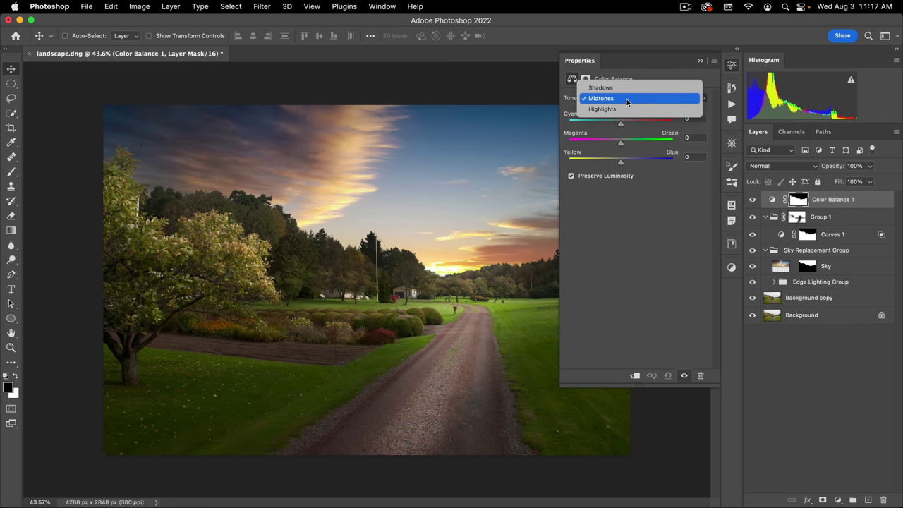
pyautogui.click(621, 110)
pyautogui.moveTo(622, 167); pyautogui.dragTo(597, 162)
# Step: Shift the Color Balance shadows slightly toward red, and set the midtones to Cyan–Red +4 and Yellow–Blue -6
pyautogui.click(640, 97)
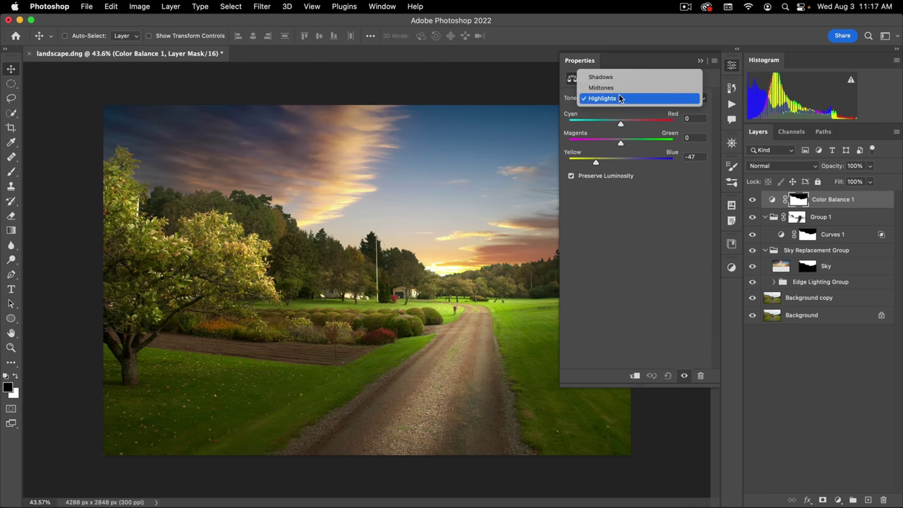
pyautogui.click(625, 79)
pyautogui.moveTo(621, 123); pyautogui.dragTo(624, 125)
pyautogui.click(625, 97)
pyautogui.click(611, 107)
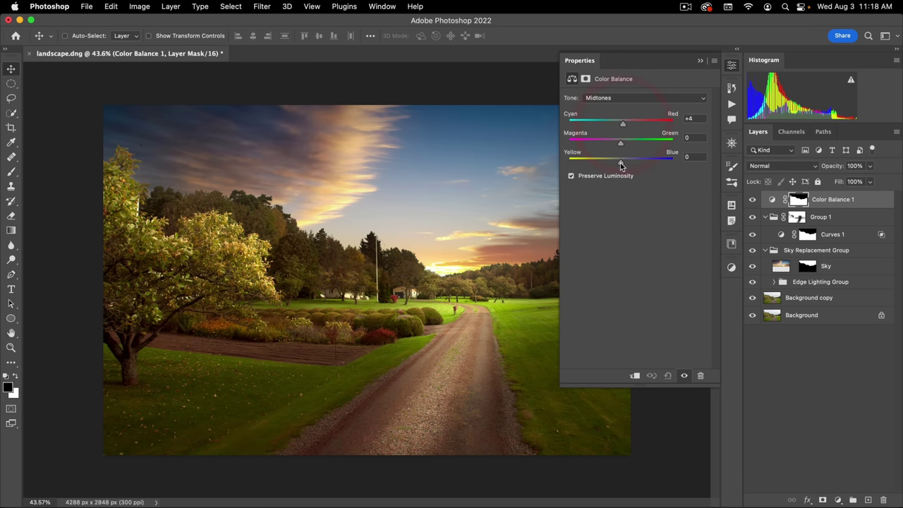
pyautogui.moveTo(620, 163); pyautogui.dragTo(619, 163)
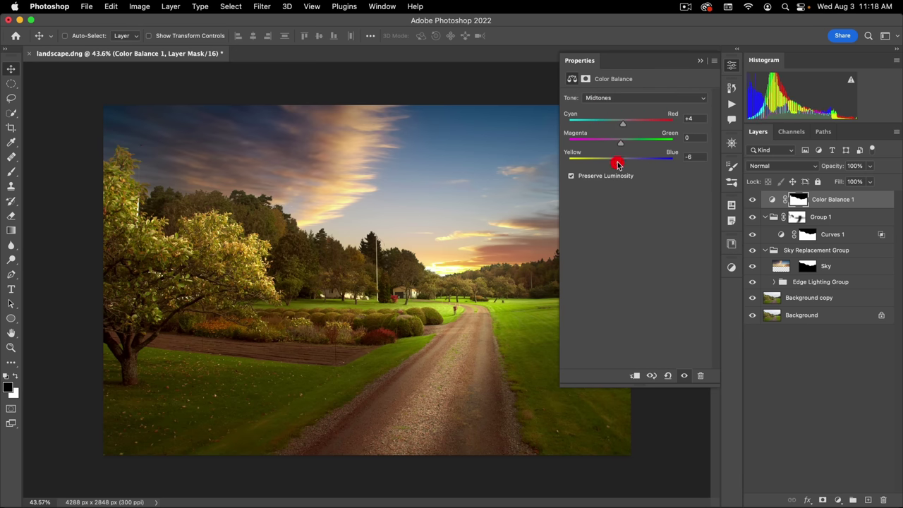
# Step: Compare the image with and without the Color Balance adjustment, leaving the adjustment visible
pyautogui.click(684, 375)
pyautogui.click(684, 376)
pyautogui.click(684, 376)
pyautogui.click(684, 376)
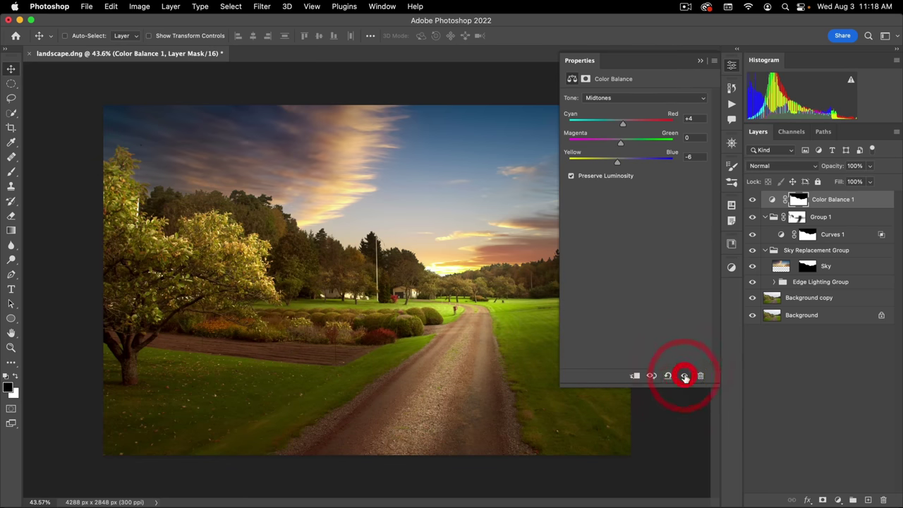
pyautogui.click(684, 376)
pyautogui.click(684, 377)
pyautogui.click(683, 376)
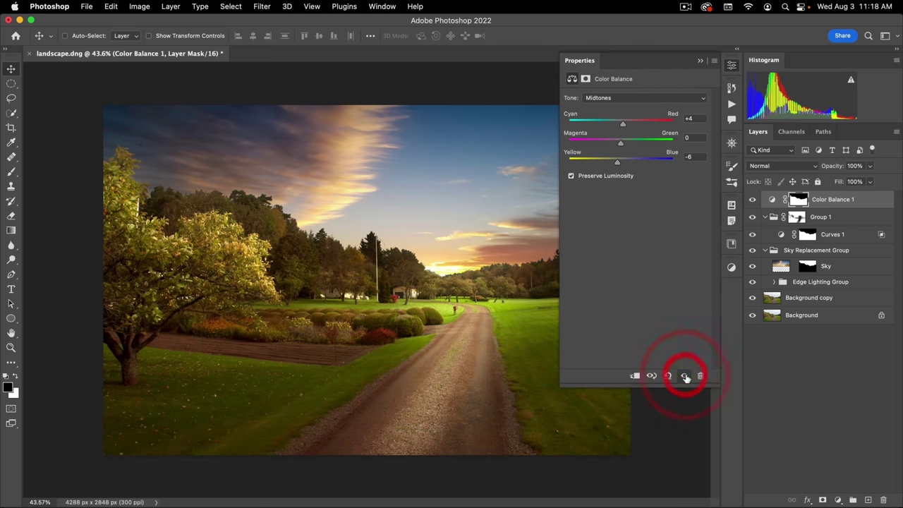
pyautogui.click(684, 376)
pyautogui.click(683, 376)
pyautogui.click(683, 376)
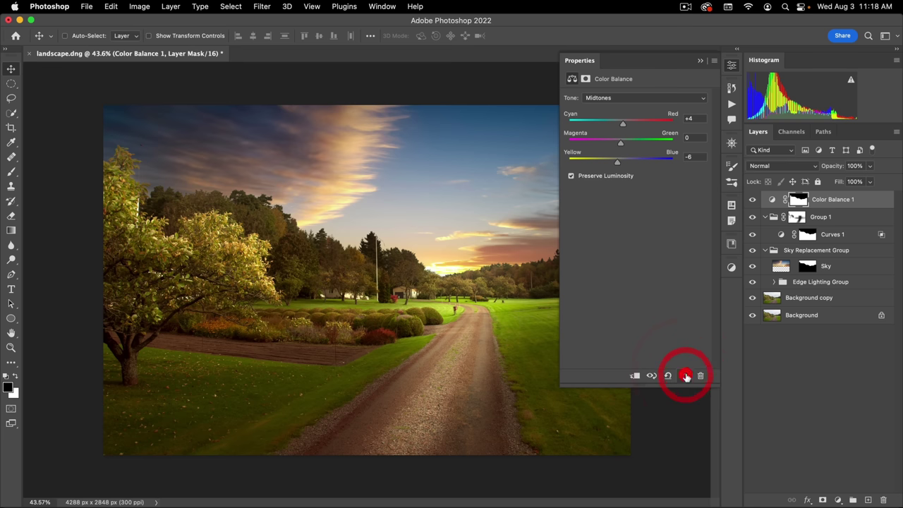
# Step: Rename the Color Balance layer "golden look" and deselect all layers
pyautogui.click(734, 64)
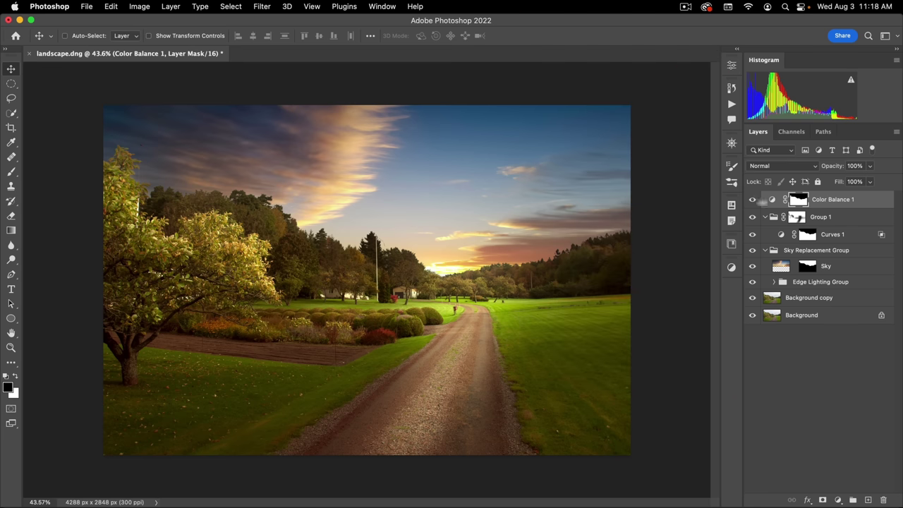
pyautogui.doubleClick(824, 200)
pyautogui.write('gold')
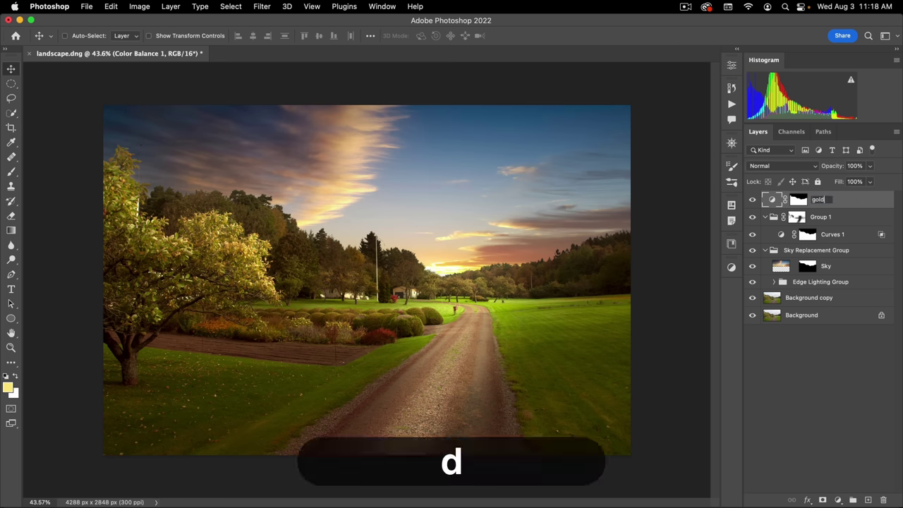
pyautogui.write('en look')
pyautogui.press('Return')
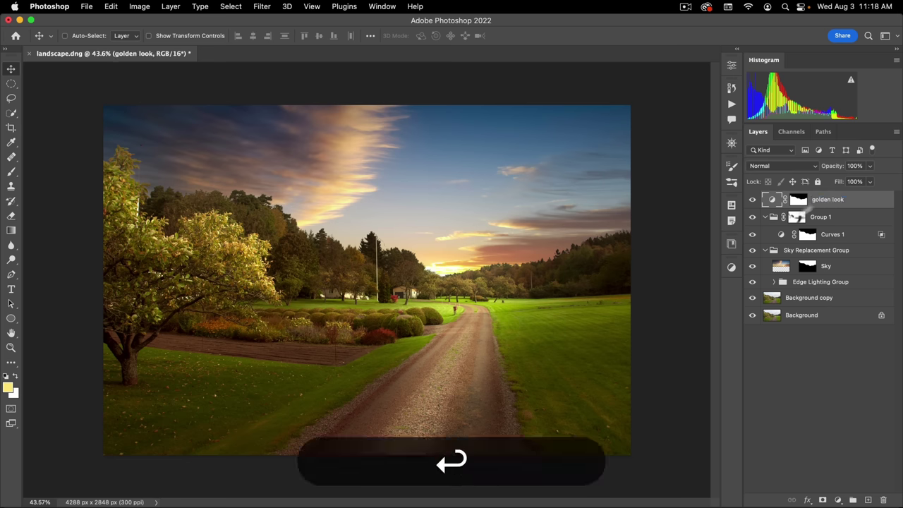
pyautogui.click(823, 413)
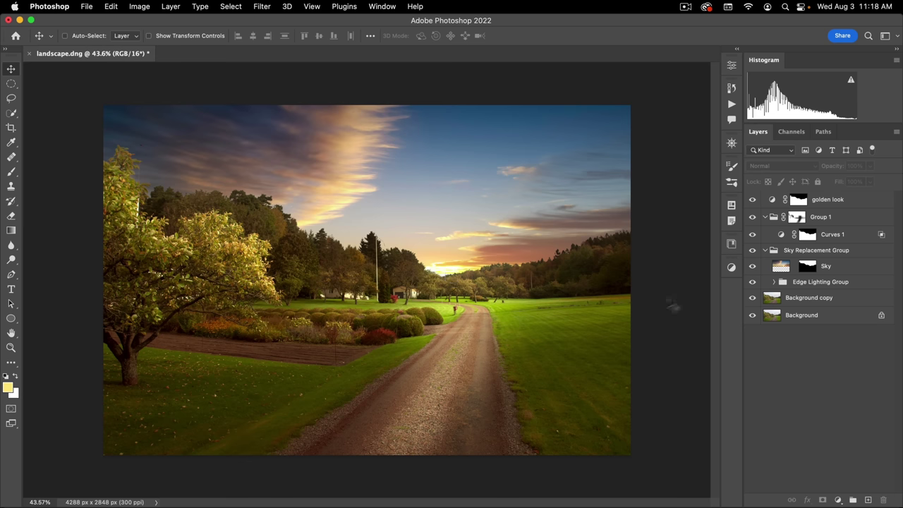
# Step: Place the flare_12 image from the FLARES library into the landscape near the setting sun
pyautogui.click(731, 245)
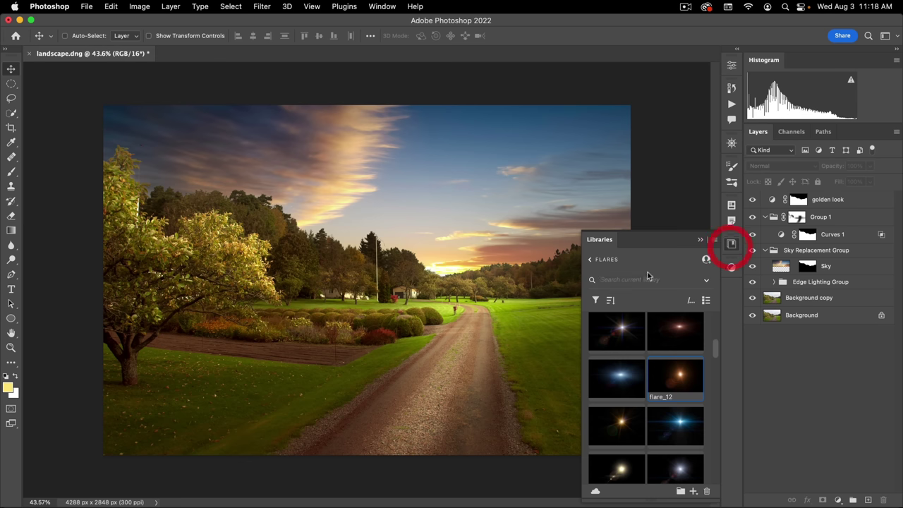
pyautogui.scroll(-2, 715, 356)
pyautogui.click(717, 351)
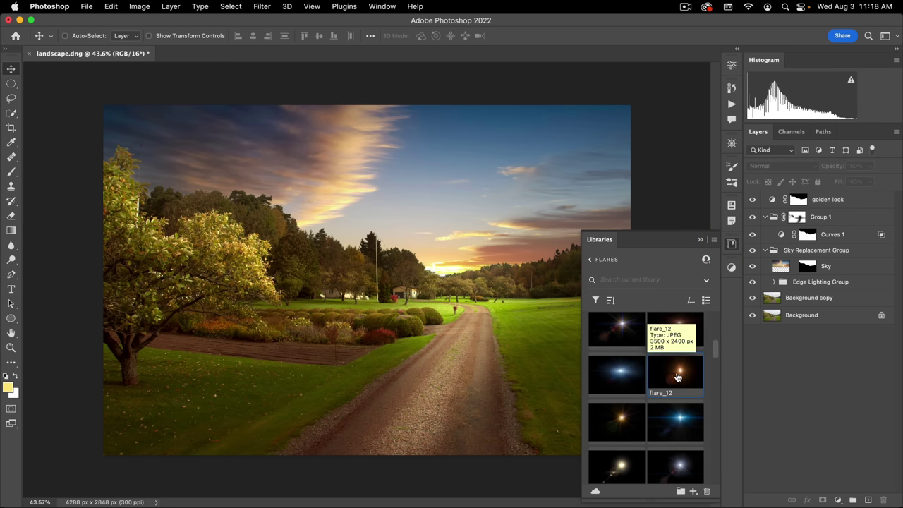
pyautogui.moveTo(677, 378); pyautogui.dragTo(468, 298)
pyautogui.click(466, 264)
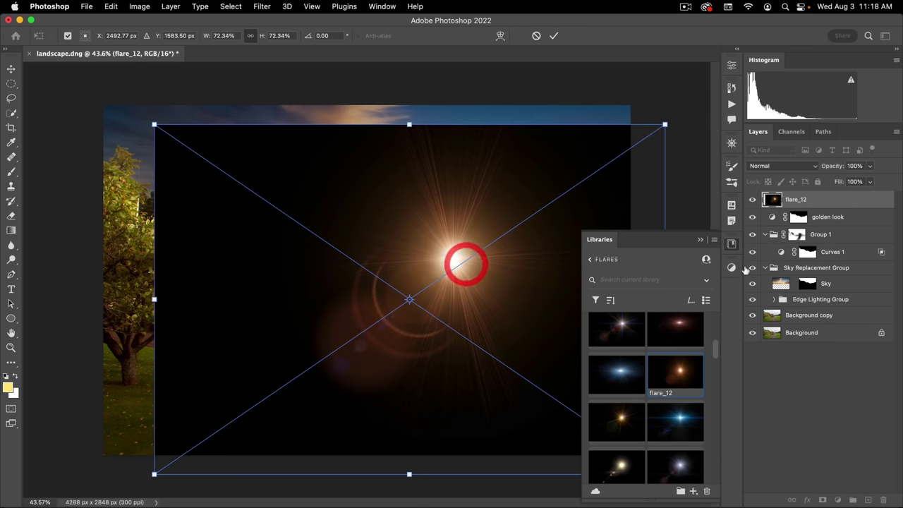
# Step: Set the blend mode of the flare_12 layer to Screen to drop out its black background
pyautogui.click(732, 244)
pyautogui.click(789, 167)
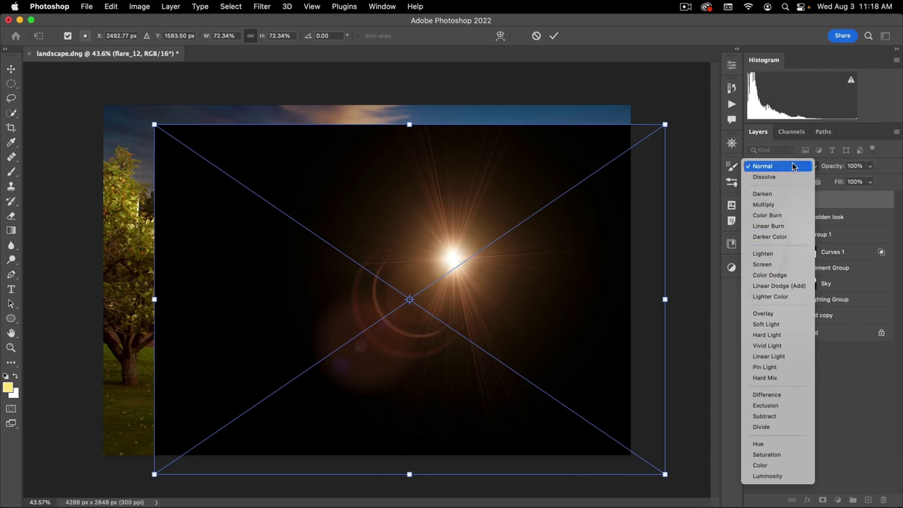
pyautogui.click(783, 264)
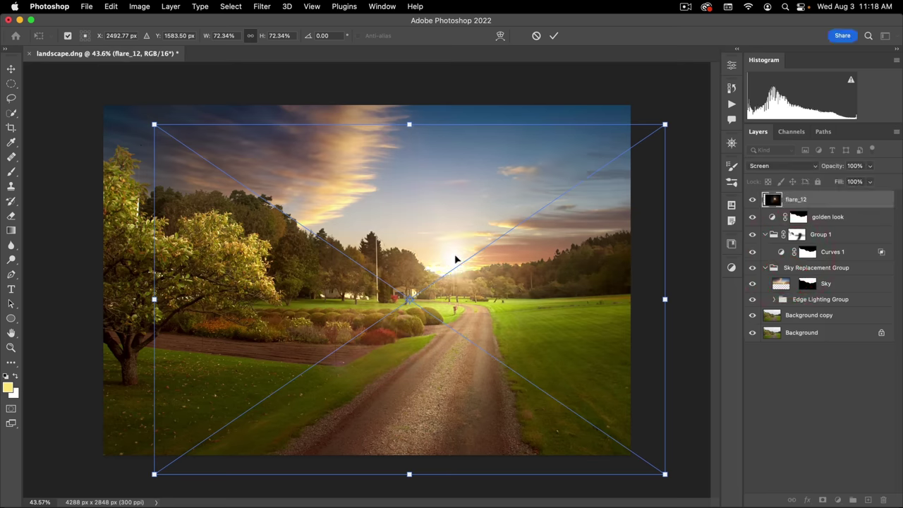
# Step: Move the flare onto the sun at the horizon, scale it to 65.42% around its bright center, and accept the transform
pyautogui.moveTo(453, 263)
pyautogui.mouseDown()
pyautogui.moveTo(440, 266)
pyautogui.moveTo(446, 274)
pyautogui.mouseUp()
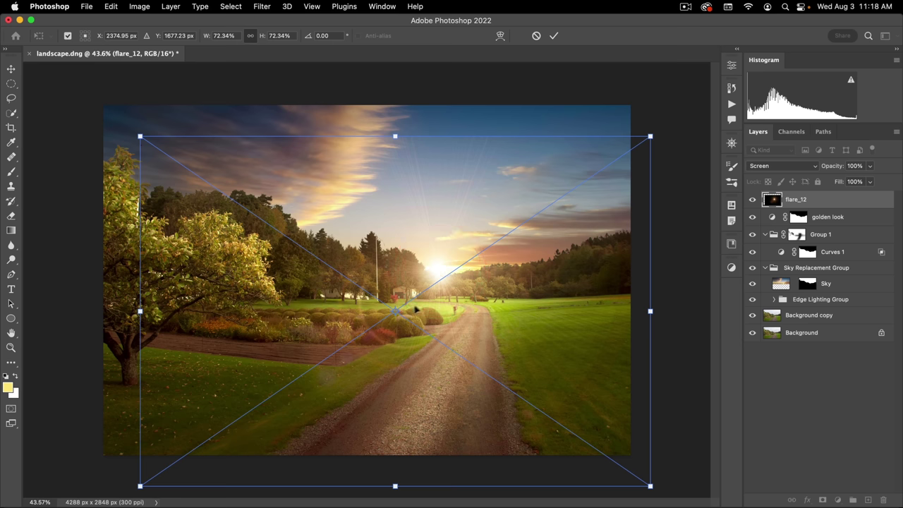
pyautogui.moveTo(398, 316); pyautogui.dragTo(441, 275)
pyautogui.moveTo(650, 136); pyautogui.dragTo(631, 149)
pyautogui.click(600, 122)
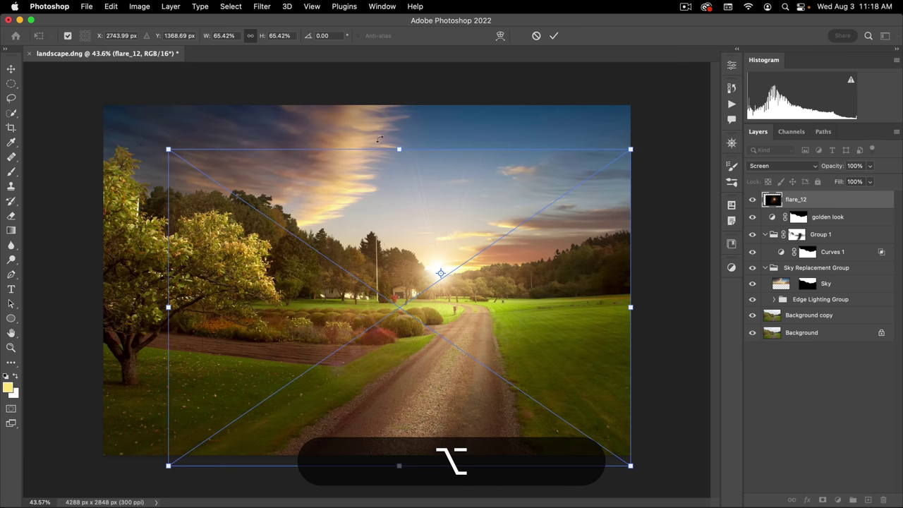
pyautogui.click(554, 35)
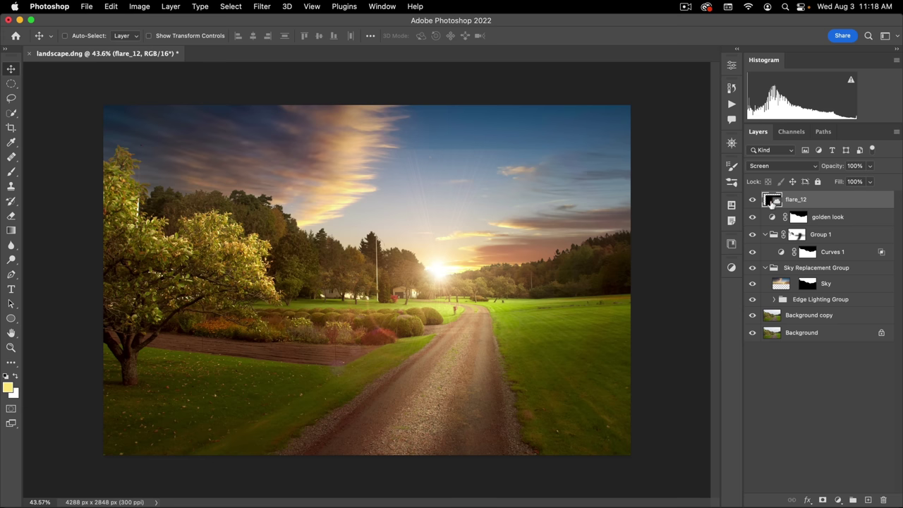
# Step: Check the flare_12 layer on its own, and apply a Curves adjustment to it with the black point input at 19
pyautogui.press('alt')
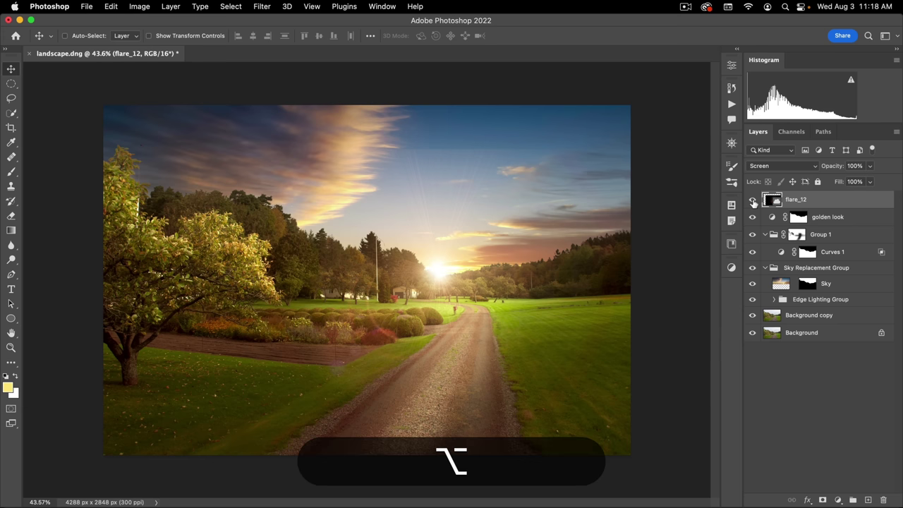
pyautogui.keyDown('alt'); pyautogui.click(753, 201); pyautogui.keyUp('alt')
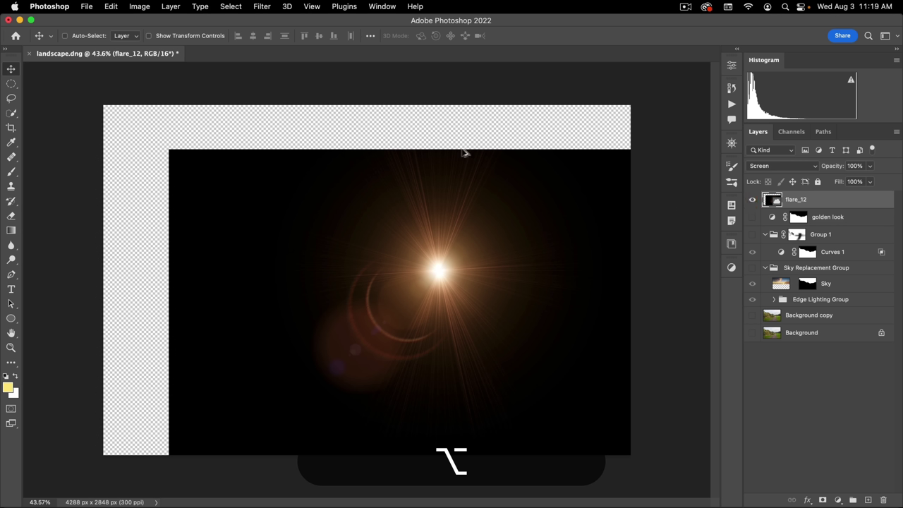
pyautogui.keyDown('alt'); pyautogui.click(753, 202); pyautogui.keyUp('alt')
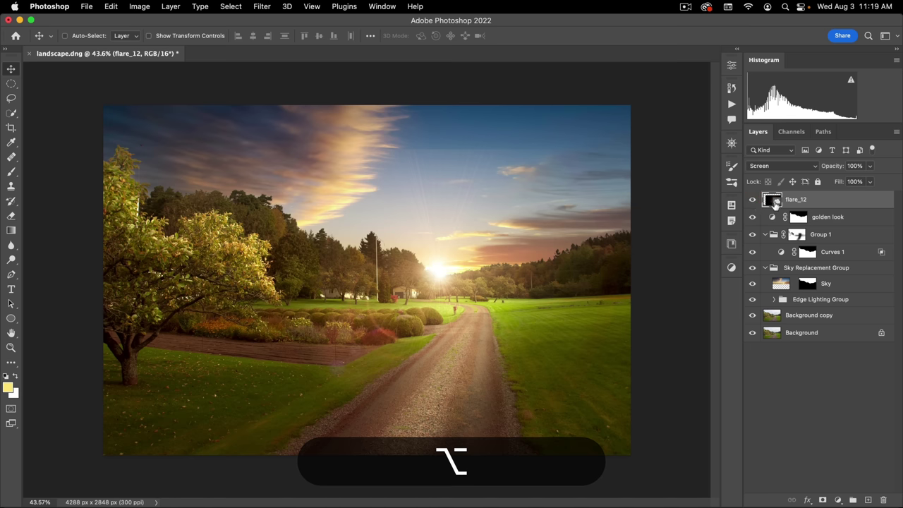
pyautogui.click(140, 7)
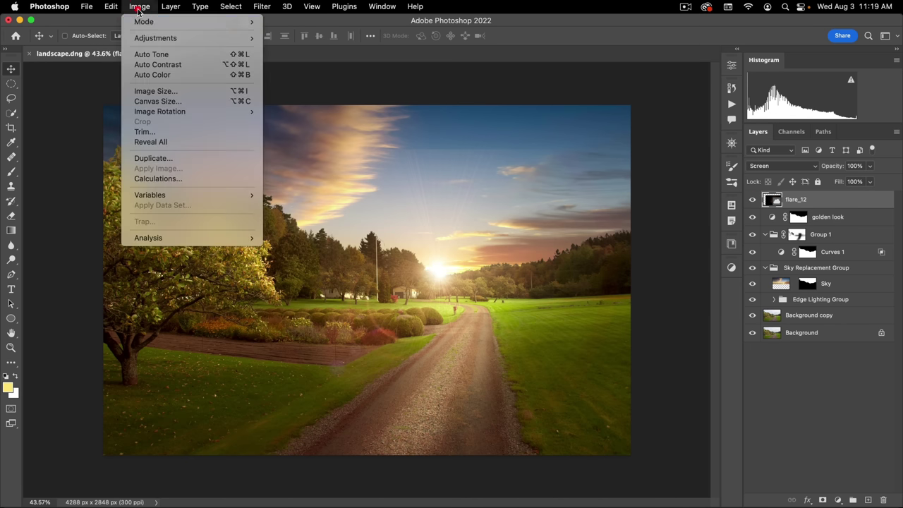
pyautogui.moveTo(170, 38)
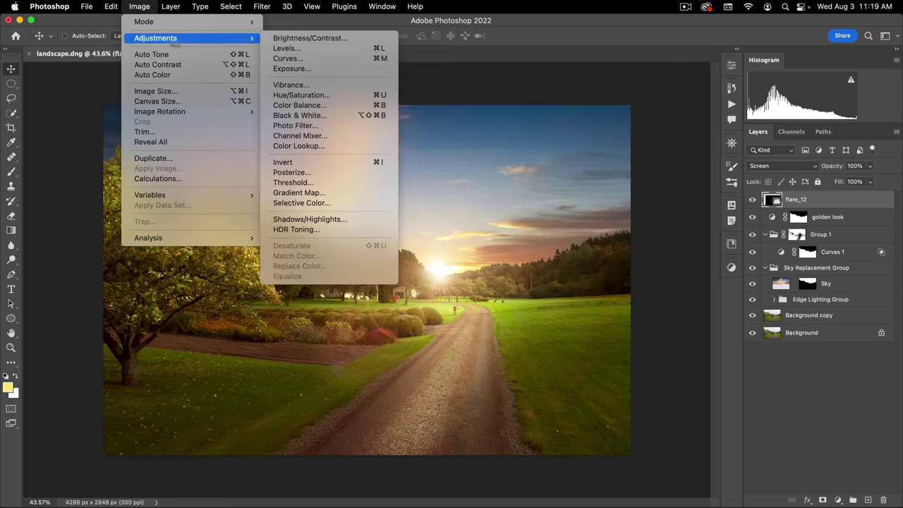
pyautogui.click(382, 60)
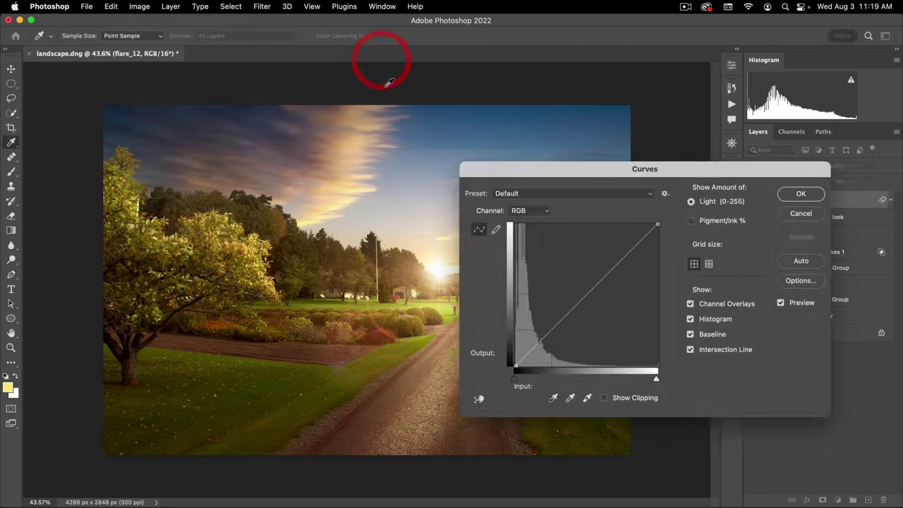
pyautogui.moveTo(520, 165); pyautogui.dragTo(554, 172)
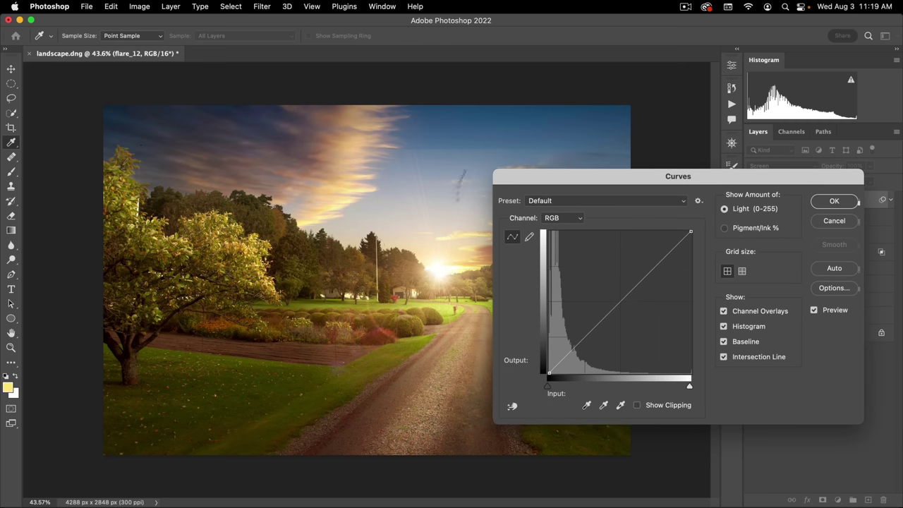
pyautogui.moveTo(549, 388); pyautogui.dragTo(558, 388)
pyautogui.click(557, 388)
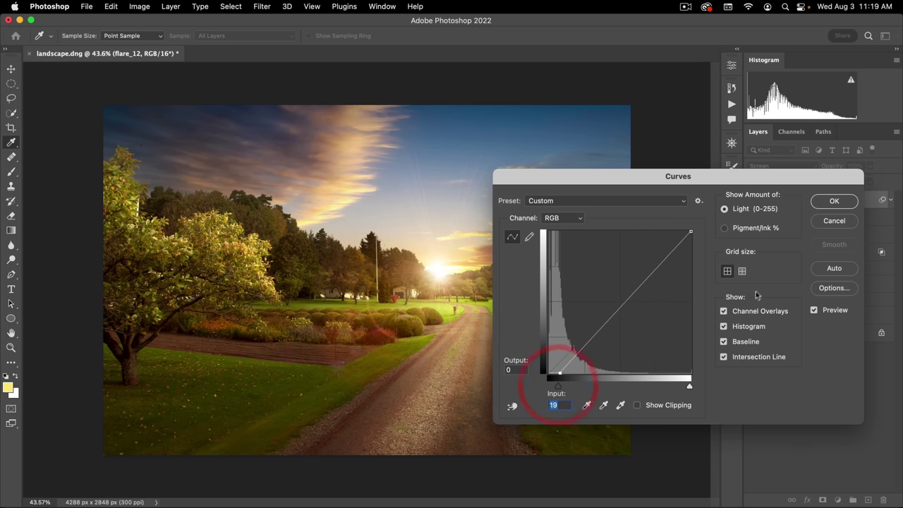
pyautogui.click(846, 202)
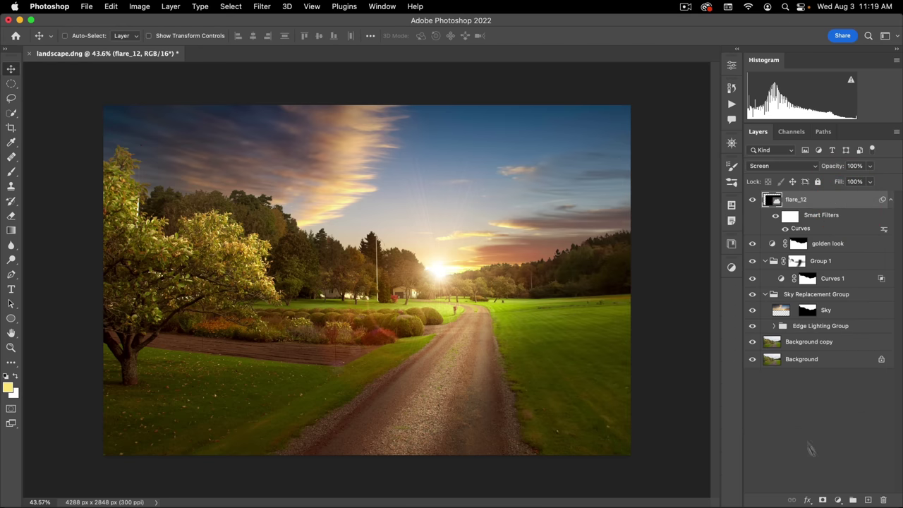
# Step: Add a layer mask to flare_12 and fade out the flare's upper and lower edges with black-to-transparent linear gradients
pyautogui.click(822, 499)
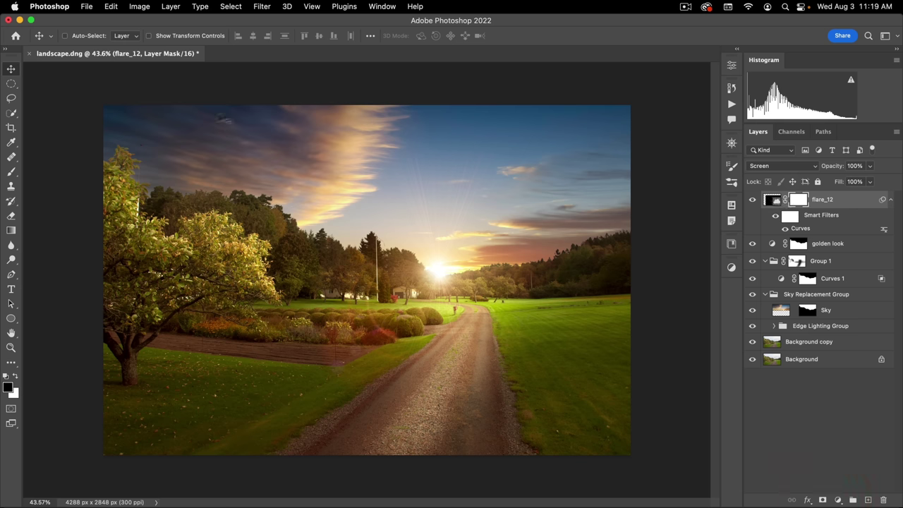
pyautogui.click(11, 230)
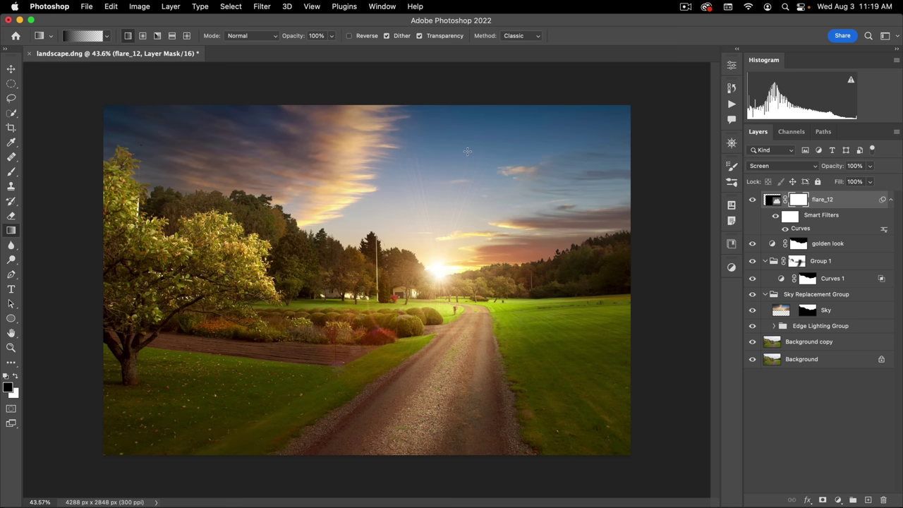
pyautogui.moveTo(467, 151); pyautogui.dragTo(475, 234)
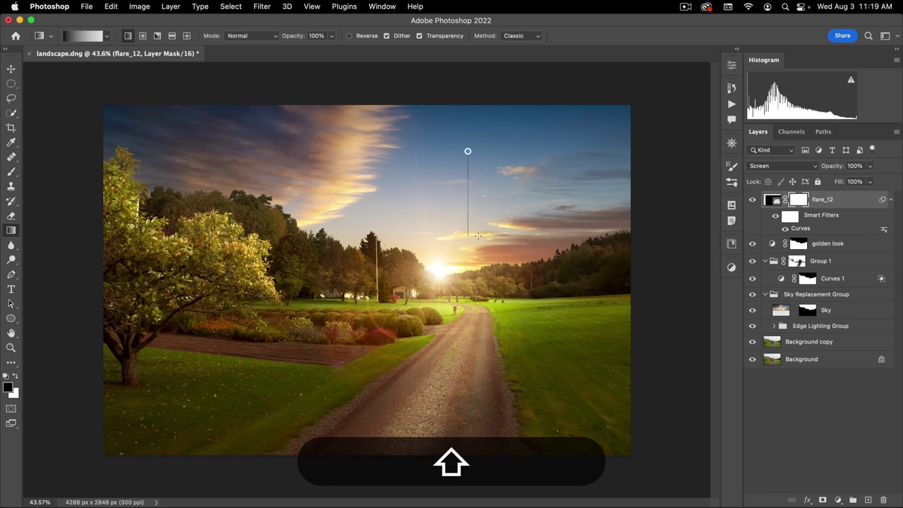
pyautogui.moveTo(480, 232); pyautogui.dragTo(479, 231)
pyautogui.moveTo(460, 321); pyautogui.dragTo(460, 317)
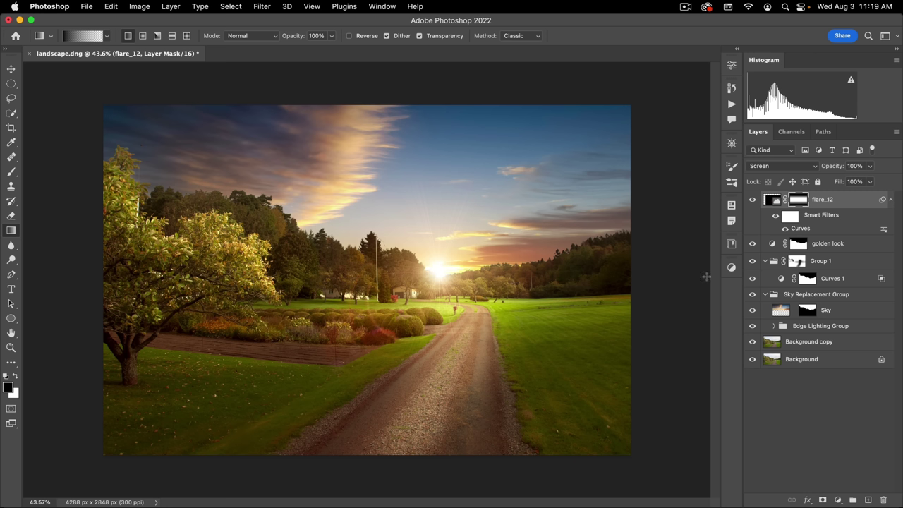
# Step: Lasso a freehand strip along the horizon around the sun and add a Solid Color fill layer there in #ffae00
pyautogui.click(11, 98)
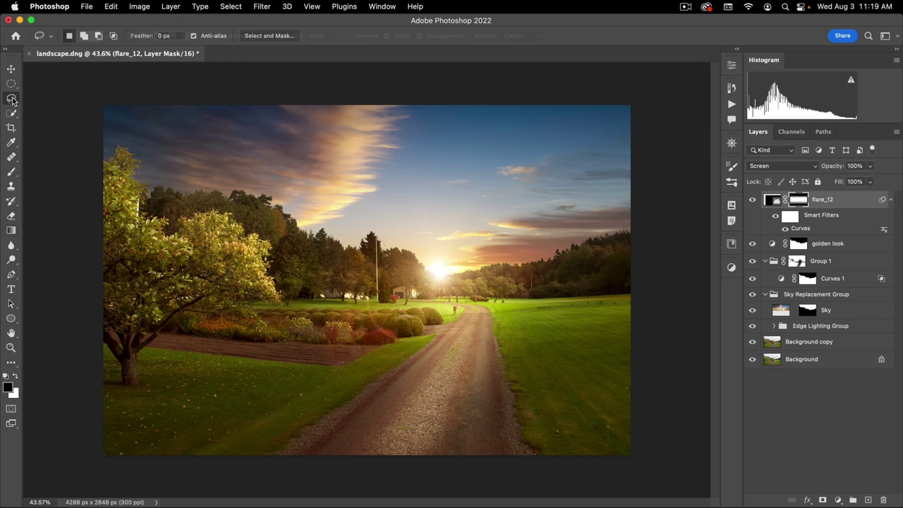
pyautogui.moveTo(443, 256); pyautogui.dragTo(419, 248)
pyautogui.moveTo(371, 231)
pyautogui.mouseDown()
pyautogui.moveTo(300, 220)
pyautogui.moveTo(404, 281)
pyautogui.moveTo(467, 291)
pyautogui.moveTo(575, 267)
pyautogui.moveTo(565, 257)
pyautogui.moveTo(505, 258)
pyautogui.moveTo(574, 256)
pyautogui.mouseUp()
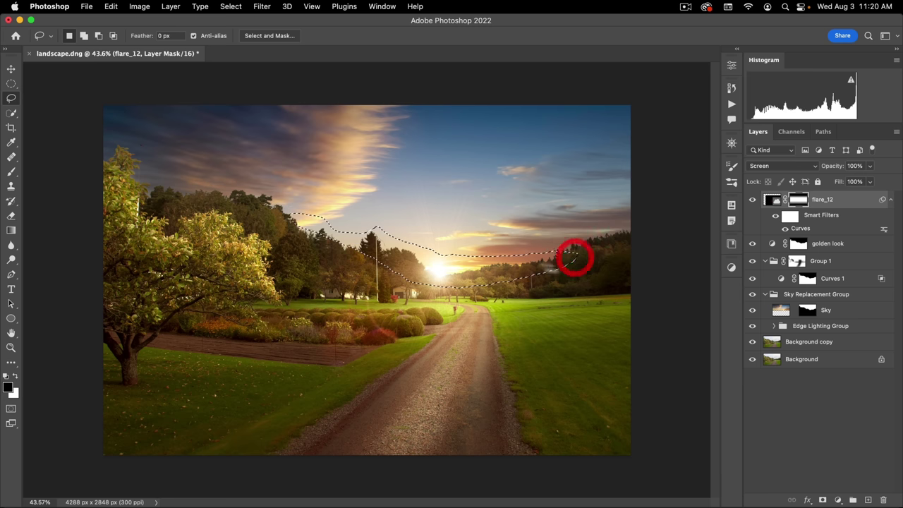
pyautogui.click(839, 500)
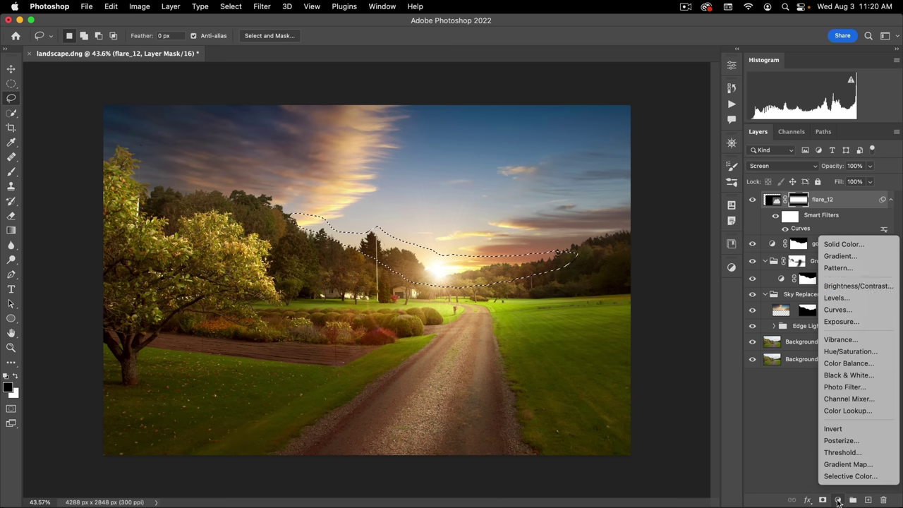
pyautogui.click(847, 245)
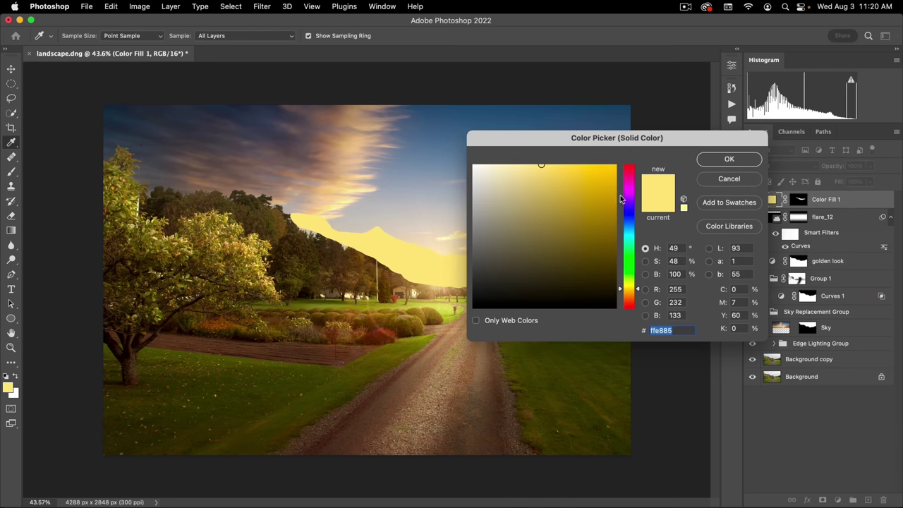
pyautogui.moveTo(625, 282); pyautogui.dragTo(628, 300)
pyautogui.moveTo(628, 167); pyautogui.dragTo(631, 291)
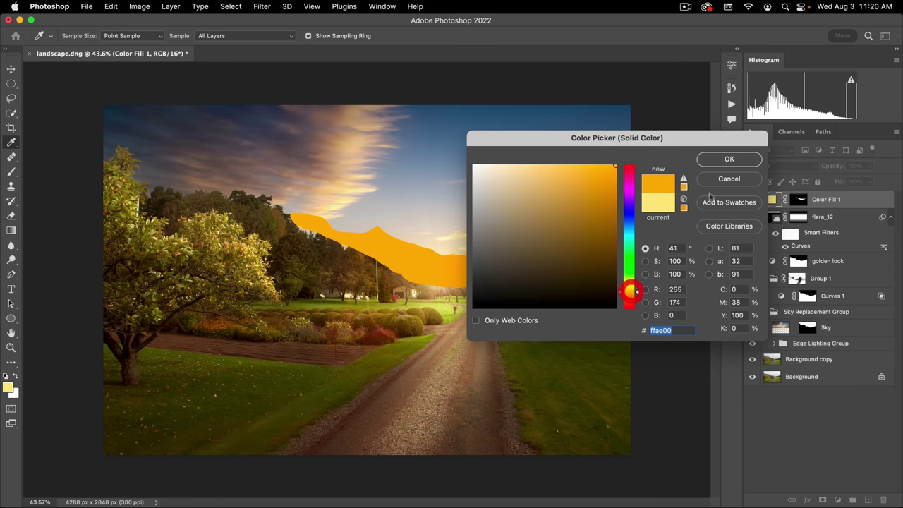
pyautogui.click(729, 159)
# Step: Set the color fill layer's blend mode to Screen and feather its layer mask by 162.3 px
pyautogui.click(771, 166)
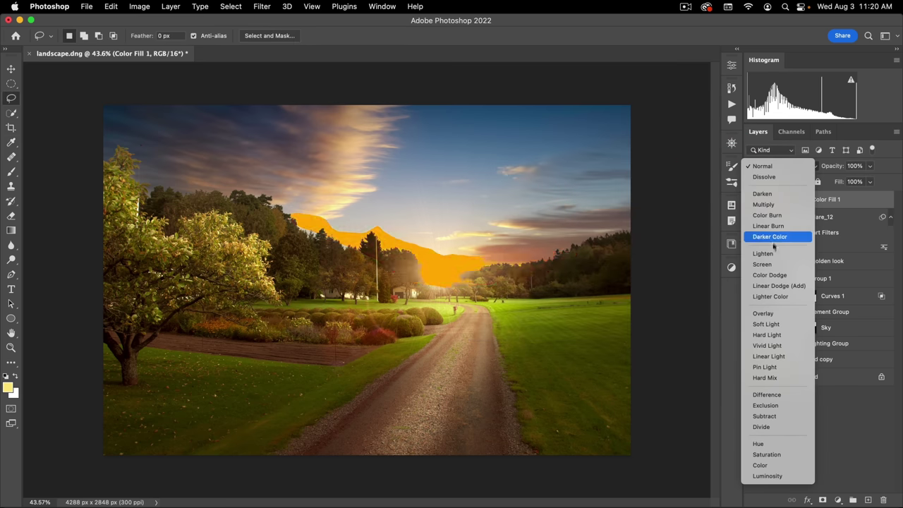
pyautogui.click(772, 264)
pyautogui.click(798, 199)
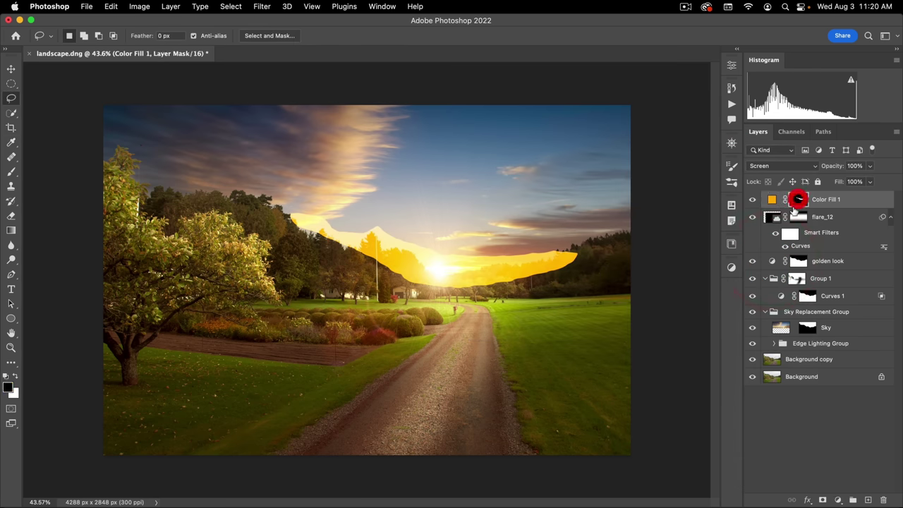
pyautogui.click(731, 65)
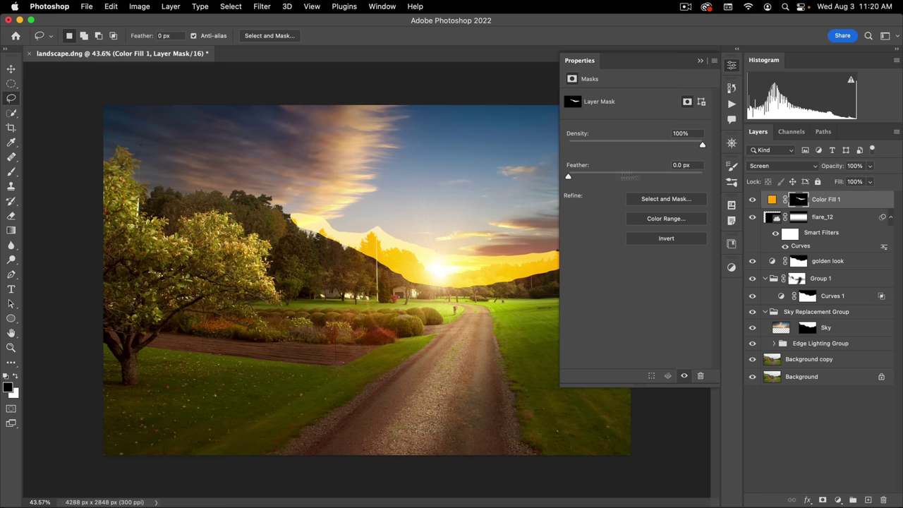
pyautogui.moveTo(652, 176); pyautogui.dragTo(669, 177)
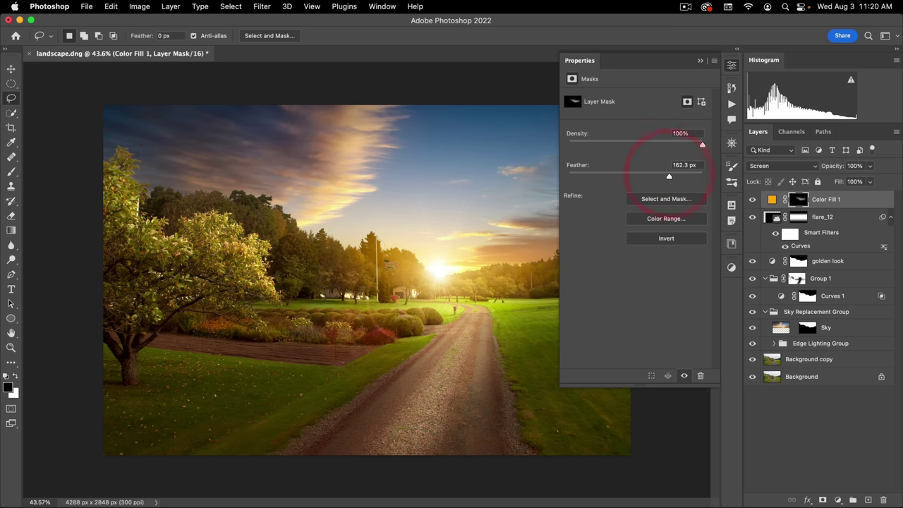
pyautogui.click(732, 66)
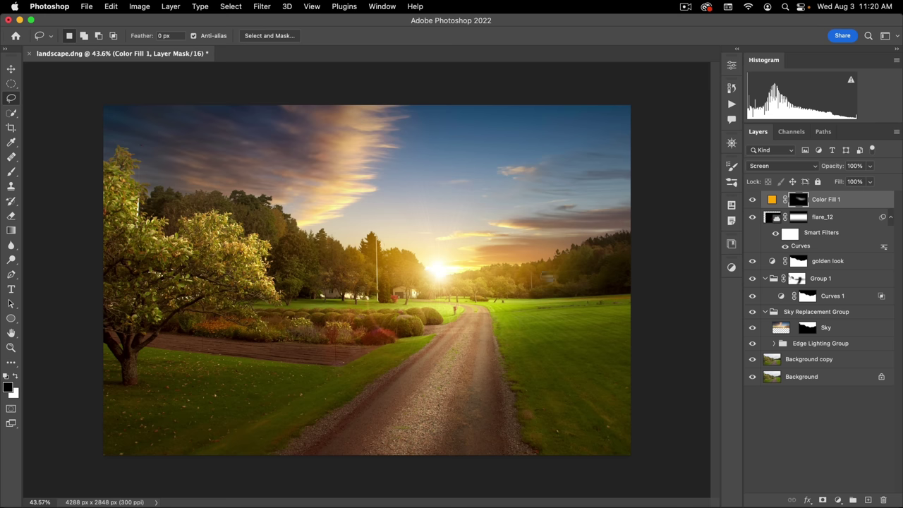
# Step: Change the fill layer's color to #ff8400, reduce its Fill to 75%, and compare the image with and without it
pyautogui.doubleClick(772, 201)
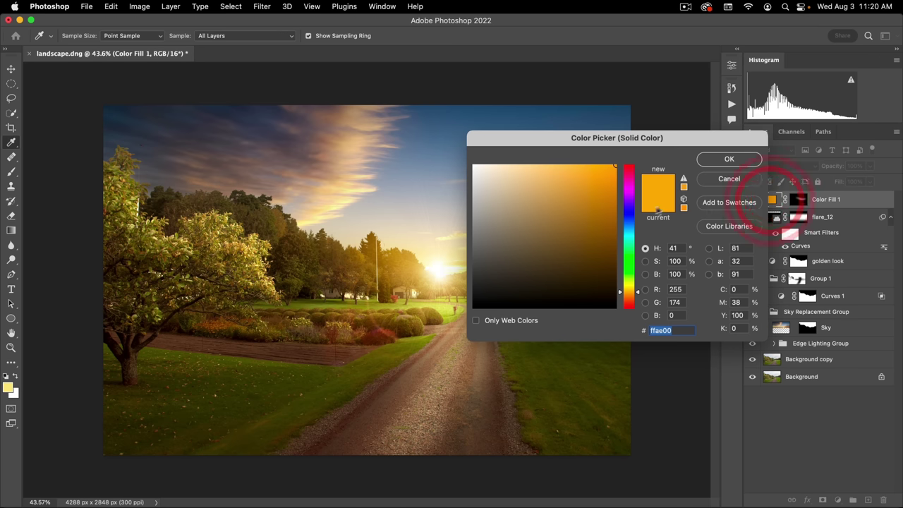
pyautogui.moveTo(621, 292); pyautogui.dragTo(620, 297)
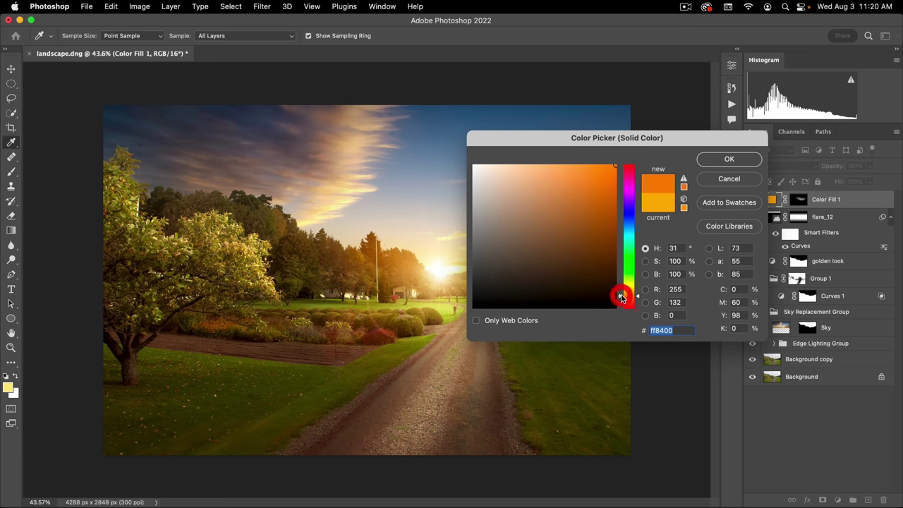
pyautogui.click(730, 159)
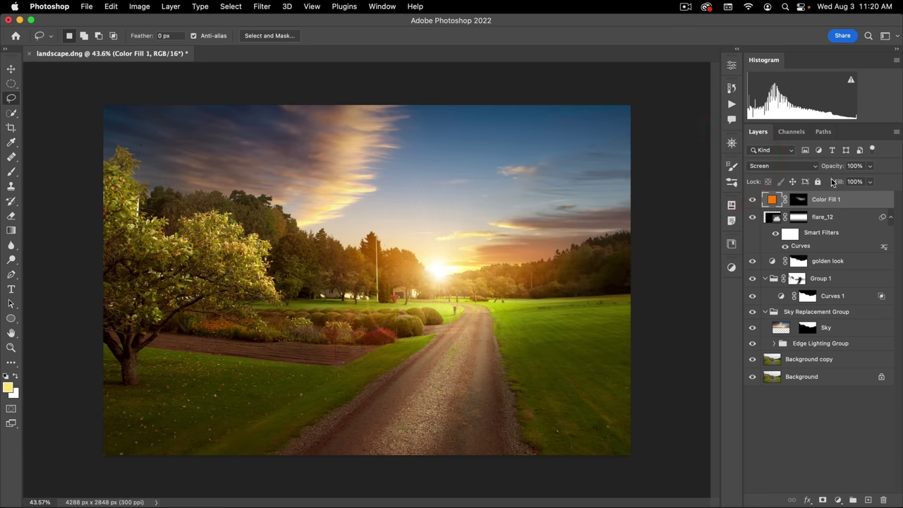
pyautogui.moveTo(839, 182); pyautogui.dragTo(827, 187)
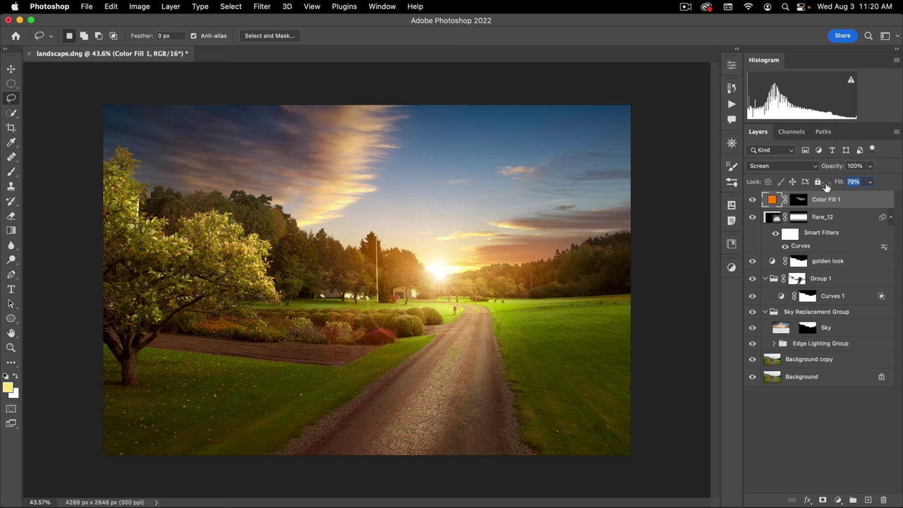
pyautogui.click(752, 200)
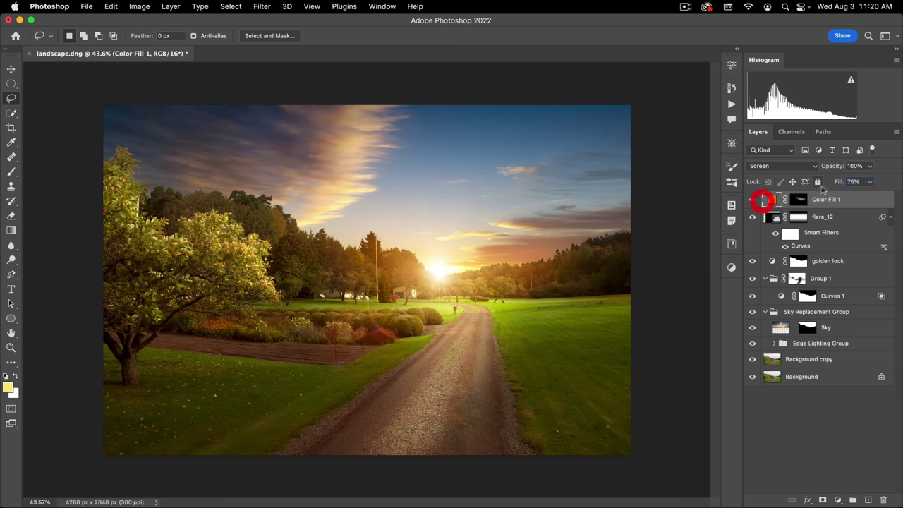
pyautogui.click(752, 199)
pyautogui.click(752, 199)
pyautogui.click(752, 199)
# Step: Add a Curves adjustment layer on top, with RGB points at input 107, output 83 and input 195, output 191
pyautogui.click(838, 500)
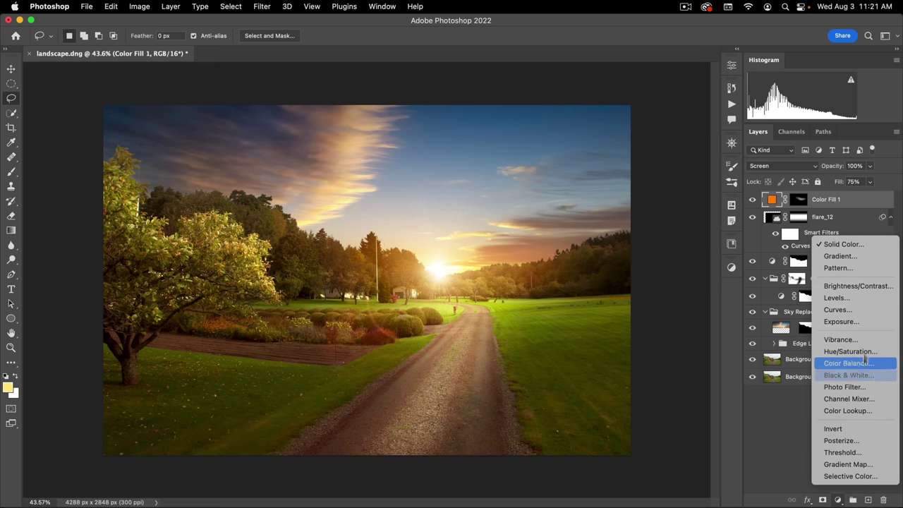
pyautogui.click(867, 314)
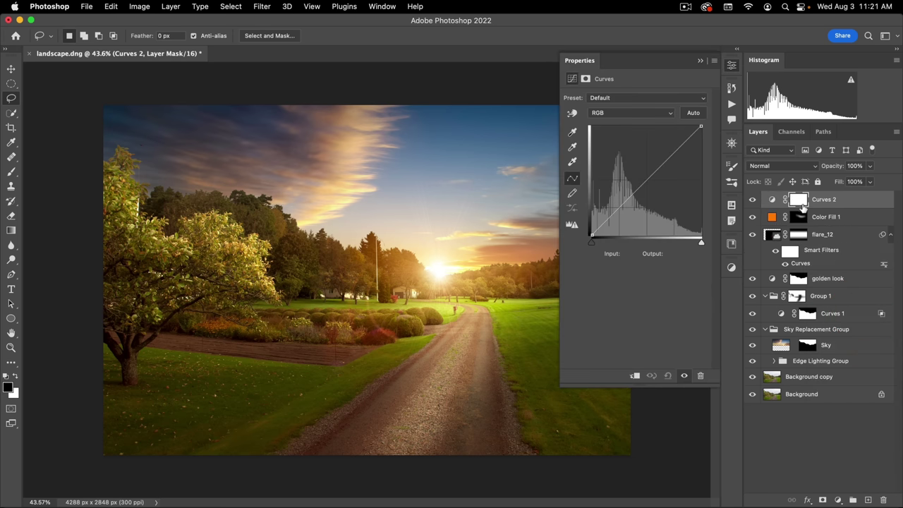
pyautogui.moveTo(636, 187); pyautogui.dragTo(637, 197)
pyautogui.moveTo(675, 155); pyautogui.dragTo(675, 152)
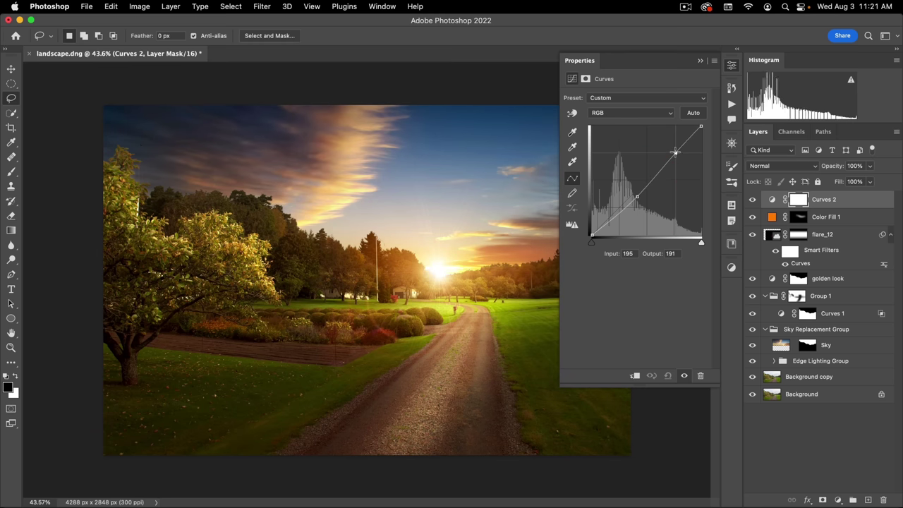
pyautogui.moveTo(635, 199); pyautogui.dragTo(638, 202)
pyautogui.click(638, 201)
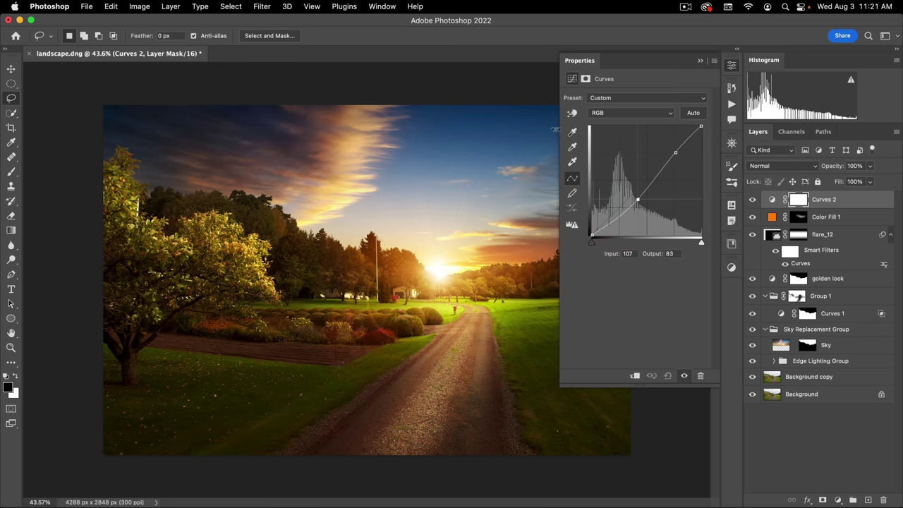
# Step: In the Curves 2 Red channel, anchor the highlights at input 177, output 176 and adjust the curve's shadow end
pyautogui.click(608, 112)
pyautogui.click(614, 123)
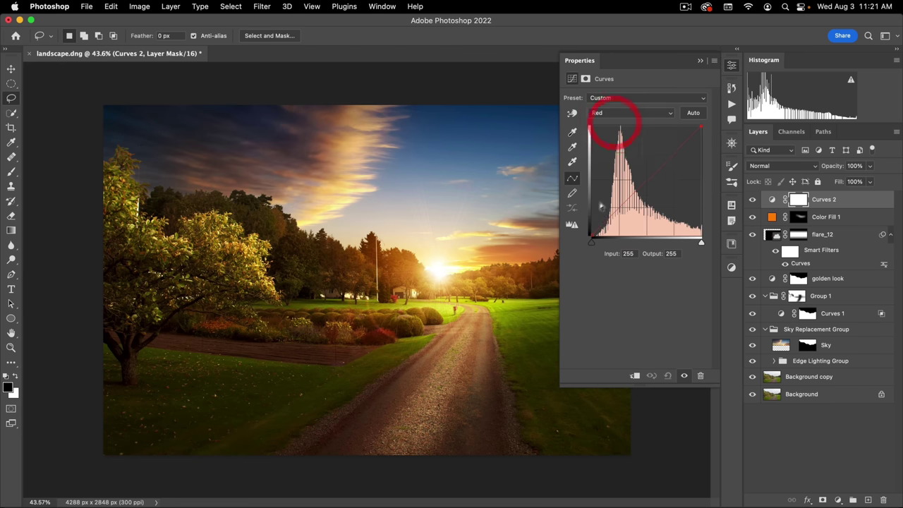
pyautogui.click(667, 159)
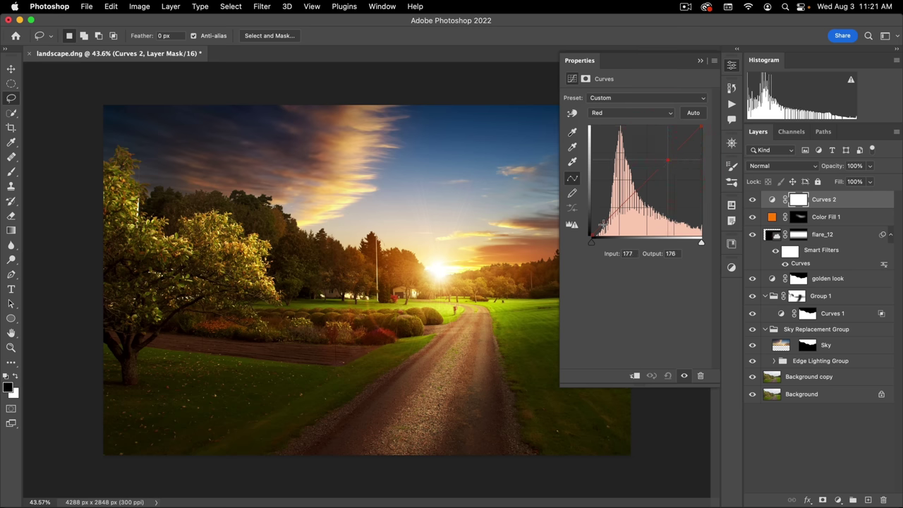
pyautogui.moveTo(604, 224); pyautogui.dragTo(604, 224)
# Step: In the Curves 2 Blue channel, anchor the highlights with a point and raise the black point to output 21
pyautogui.click(624, 115)
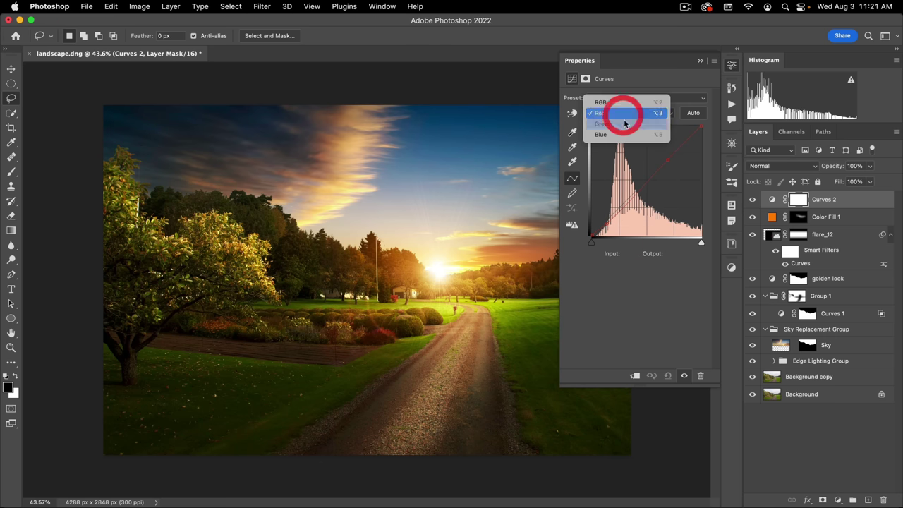
pyautogui.click(625, 134)
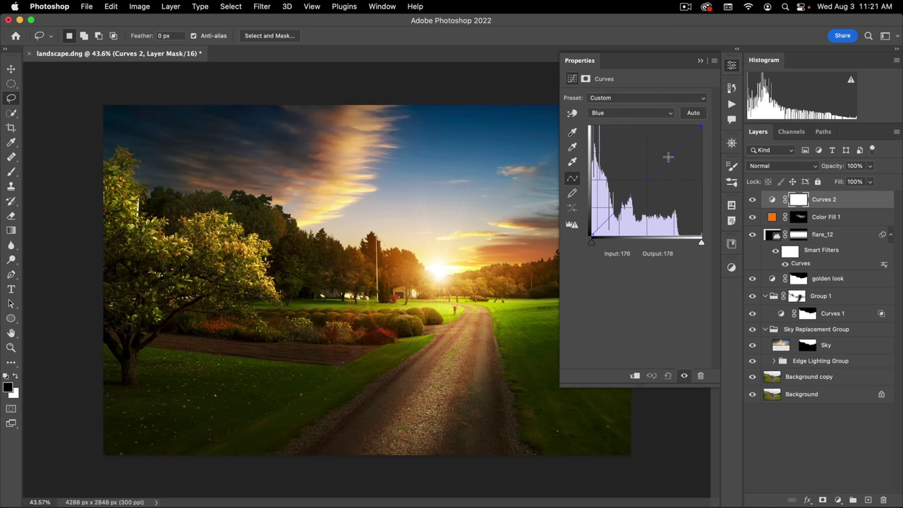
pyautogui.click(665, 162)
pyautogui.moveTo(592, 236); pyautogui.dragTo(591, 227)
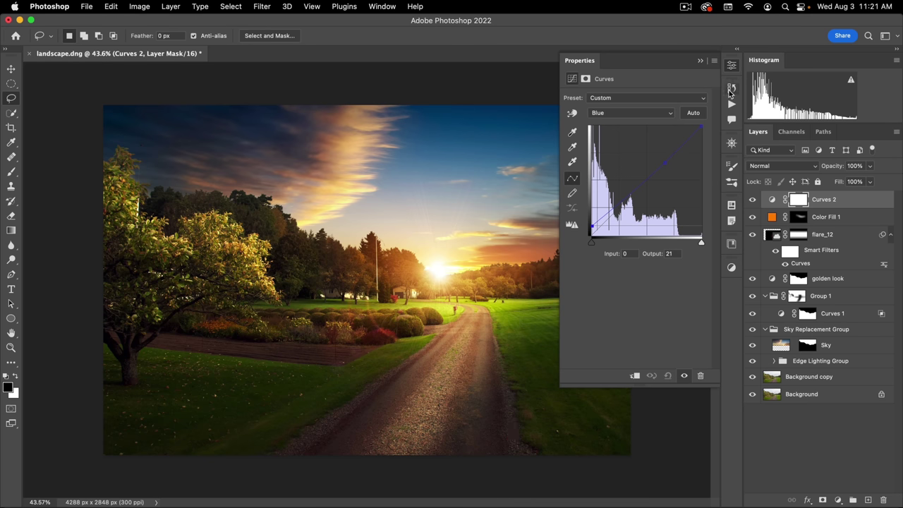
pyautogui.click(733, 66)
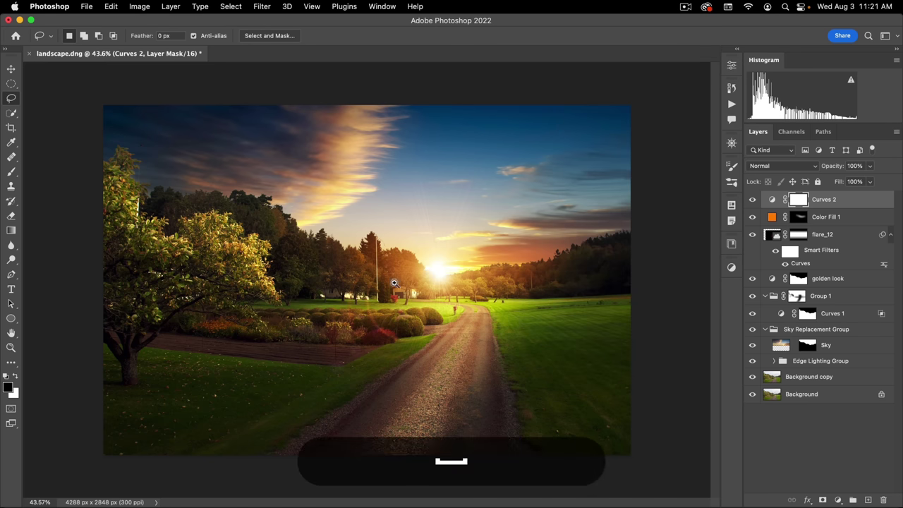
# Step: With the Curves 2 layer mask active, draw a wide elliptical marquee selection centred on the sun
pyautogui.moveTo(367, 296); pyautogui.dragTo(360, 301)
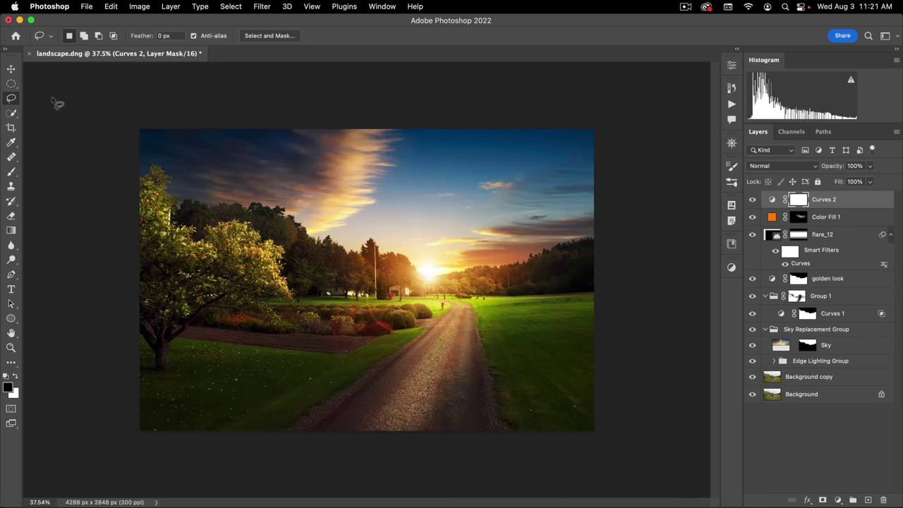
pyautogui.click(11, 83)
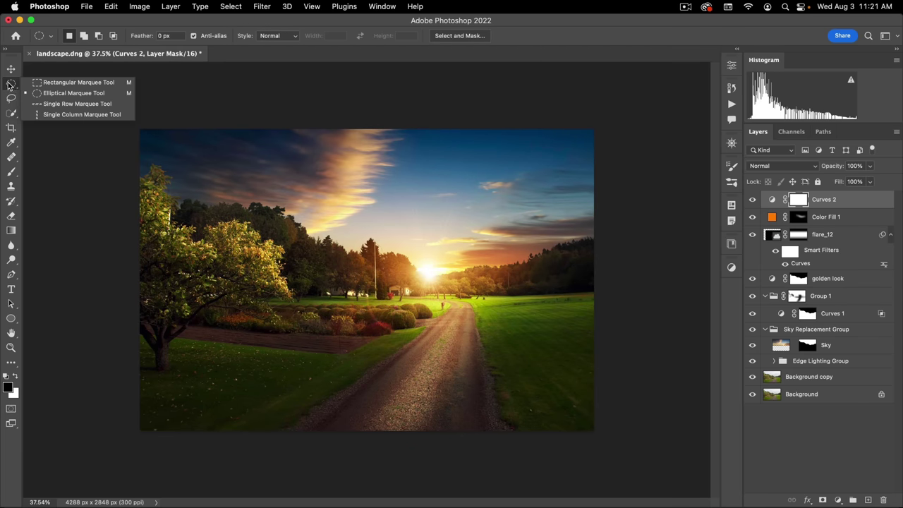
pyautogui.click(59, 93)
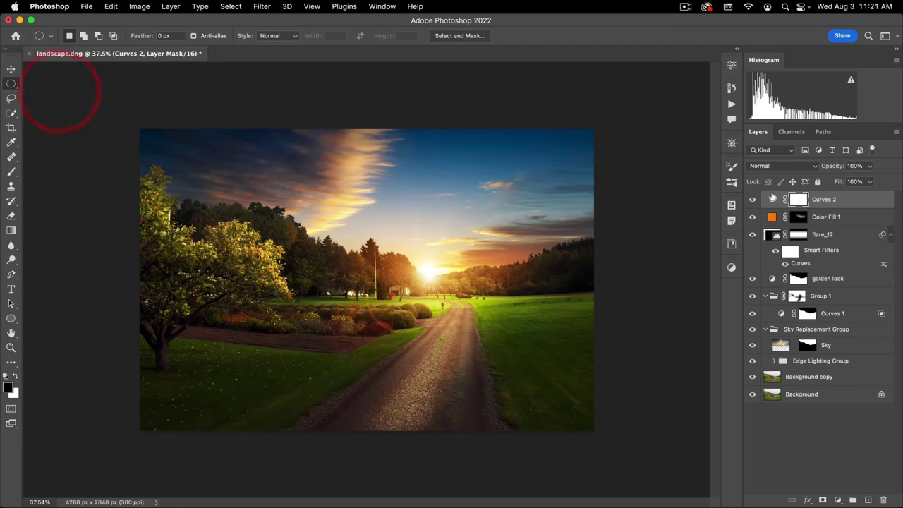
pyautogui.click(799, 201)
pyautogui.press('alt')
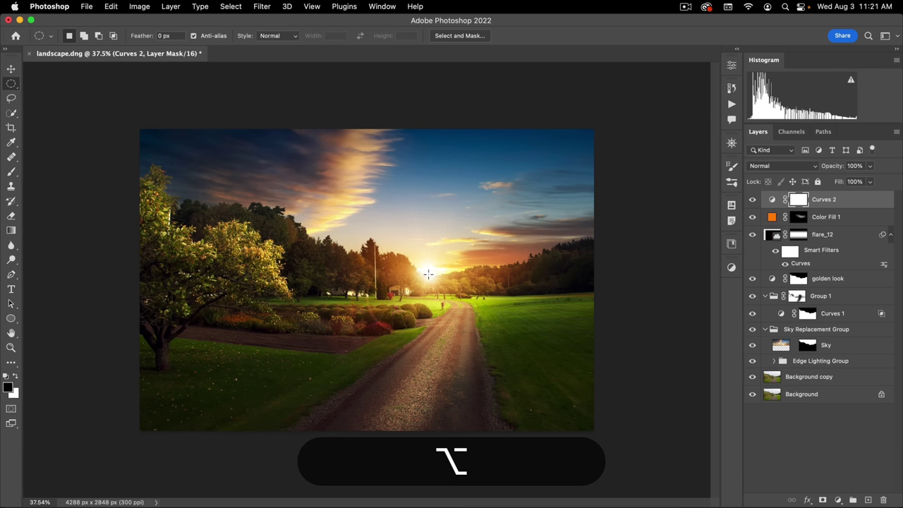
pyautogui.moveTo(429, 274); pyautogui.dragTo(581, 365)
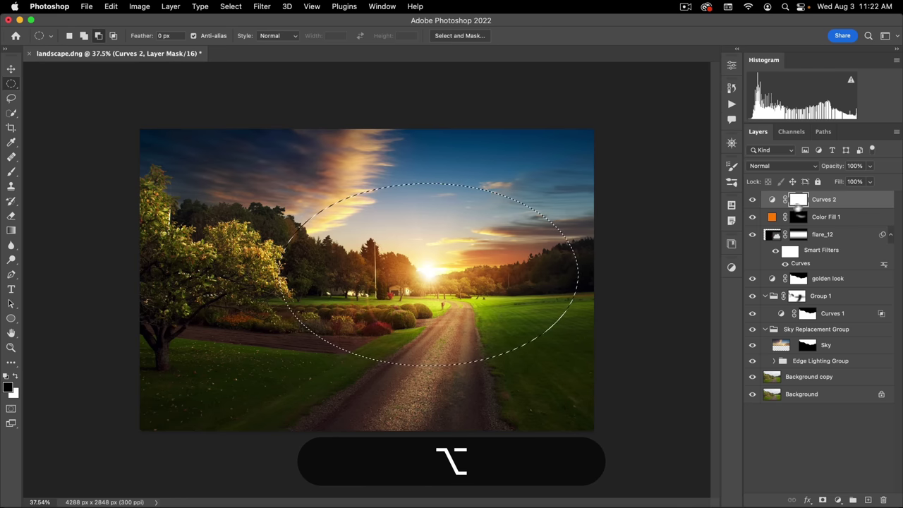
# Step: Fill the ellipse with black on the Curves 2 layer mask, deselect, and feather the mask by 570.5 px
pyautogui.click(798, 200)
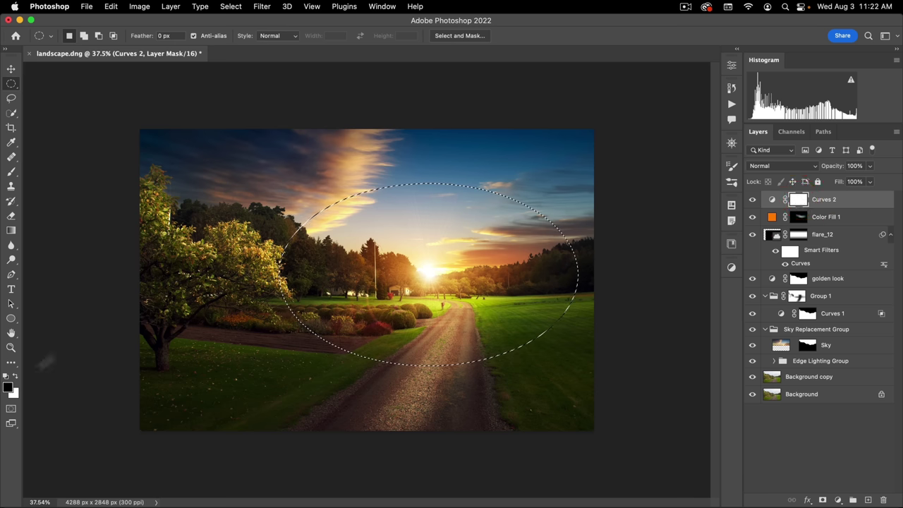
pyautogui.hotkey('alt', 'BackSpace')
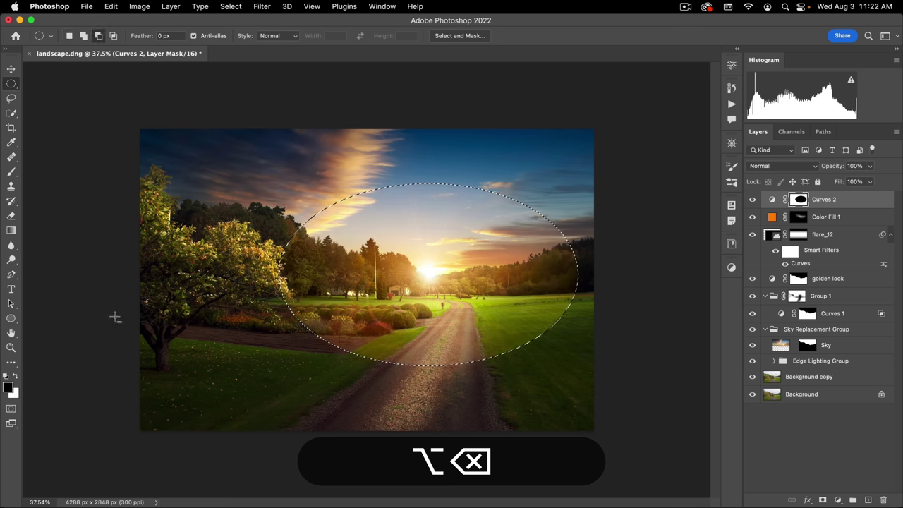
pyautogui.click(519, 158)
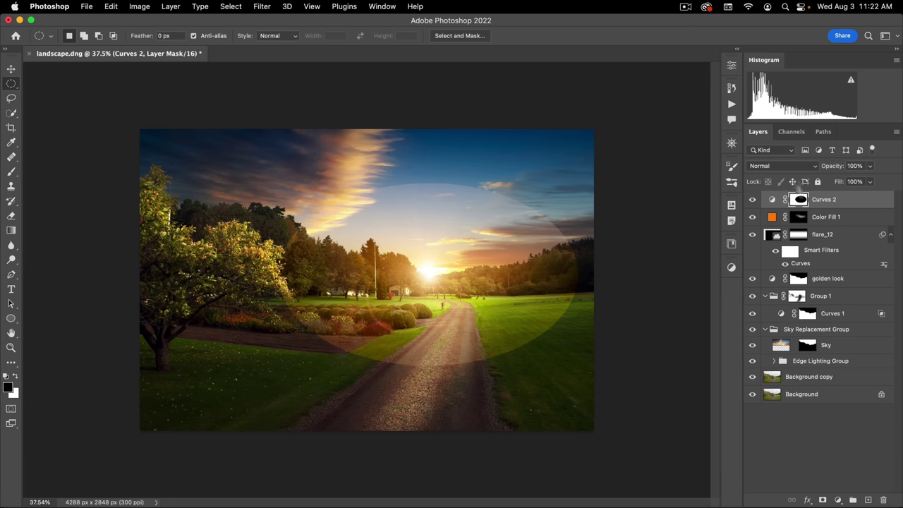
pyautogui.click(732, 65)
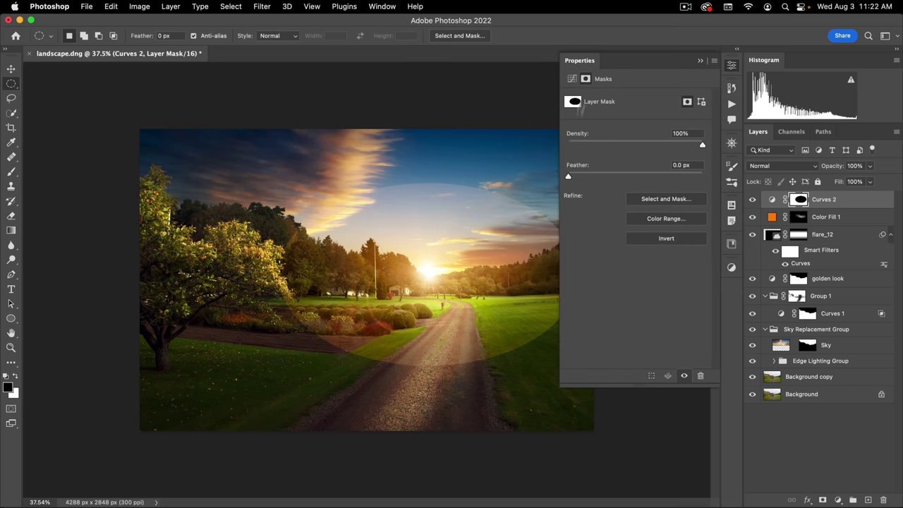
pyautogui.moveTo(593, 178); pyautogui.dragTo(692, 176)
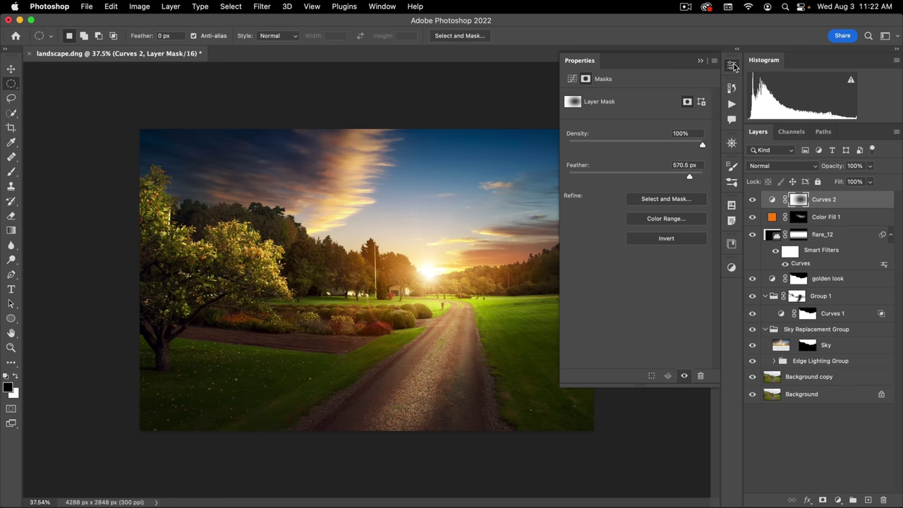
pyautogui.click(732, 65)
# Step: Compare the landscape with and without the Curves 2 adjustment and review the whole composite
pyautogui.click(753, 199)
pyautogui.click(755, 199)
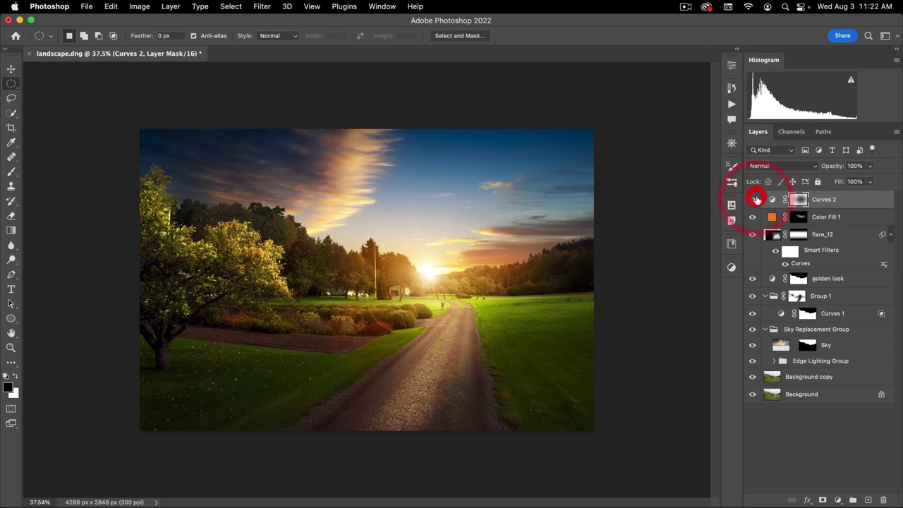
pyautogui.click(753, 199)
pyautogui.click(753, 199)
pyautogui.click(753, 199)
pyautogui.click(753, 199)
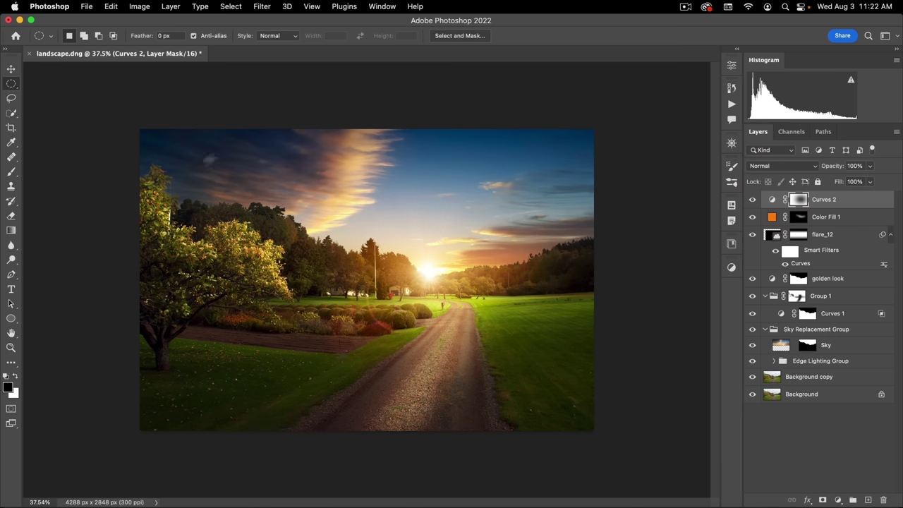
pyautogui.moveTo(393, 357); pyautogui.dragTo(347, 385)
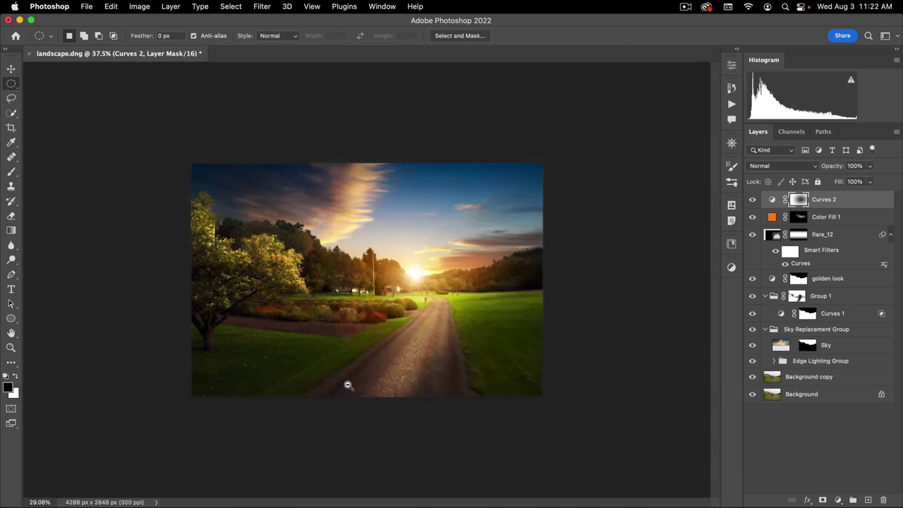
pyautogui.click(352, 381)
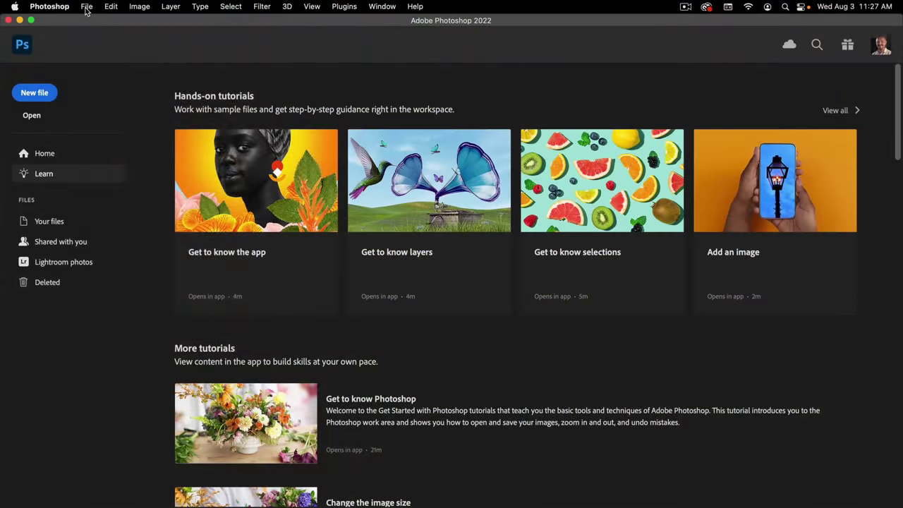
# Step: Open cityscape.dng from the assets folder, accepting its existing Camera Raw settings
pyautogui.click(86, 6)
pyautogui.click(83, 31)
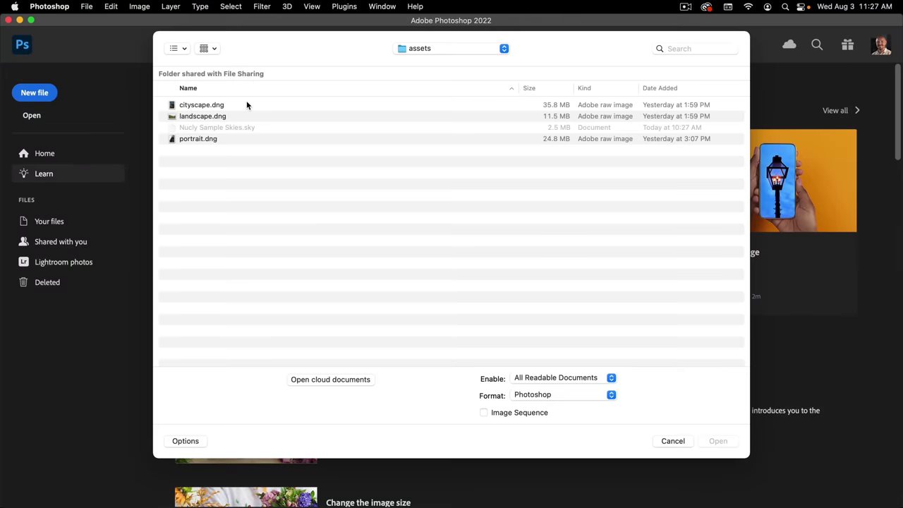
pyautogui.doubleClick(207, 107)
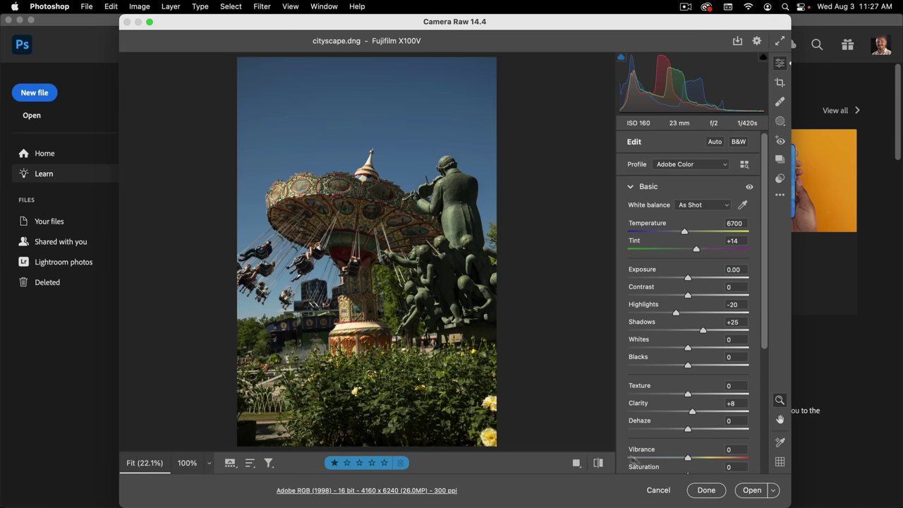
pyautogui.click(753, 491)
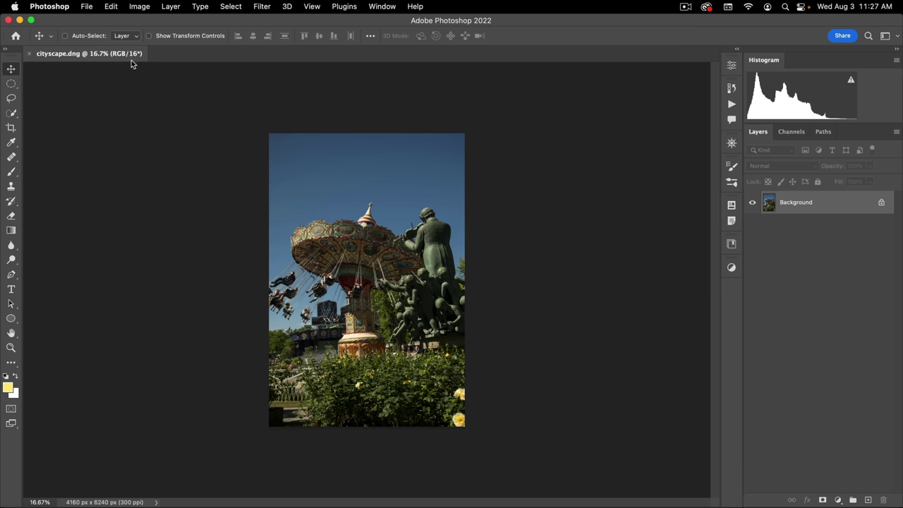
# Step: Duplicate the Background layer of the cityscape photo
pyautogui.press('super')
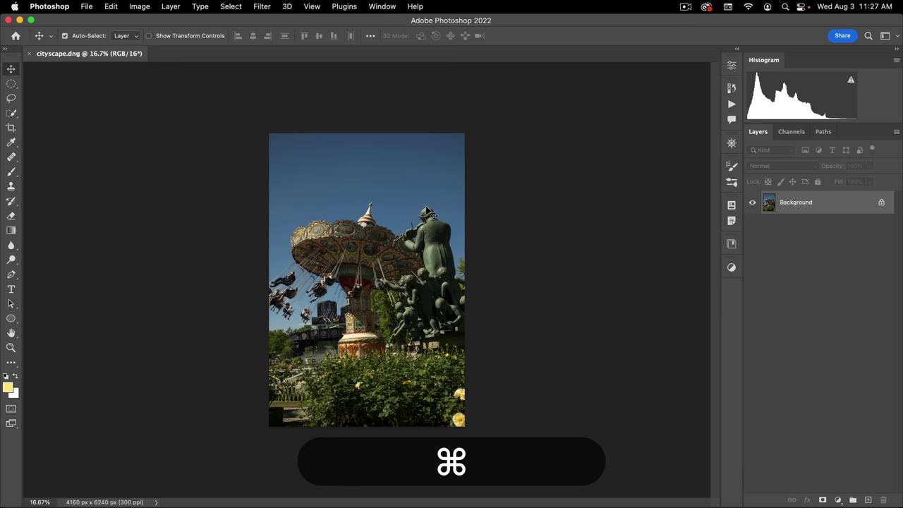
pyautogui.press('super+o')
pyautogui.press('super+Escape')
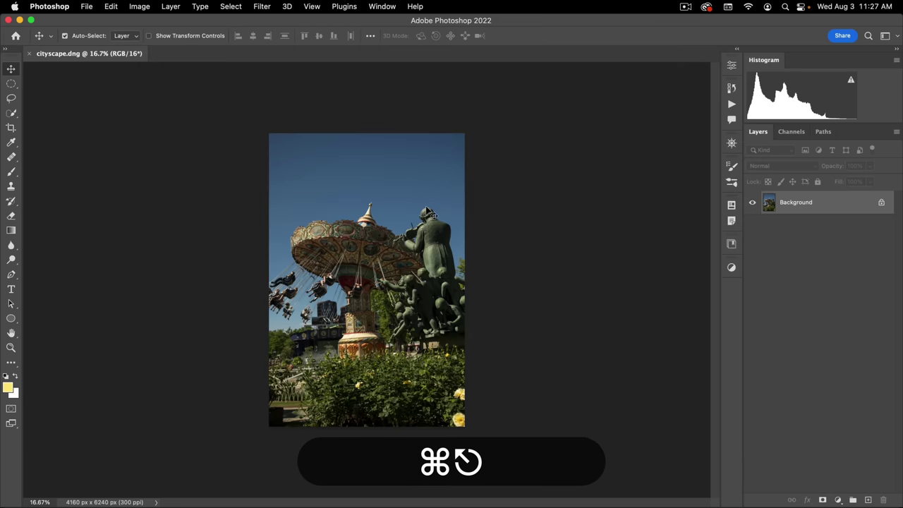
pyautogui.press('super+0')
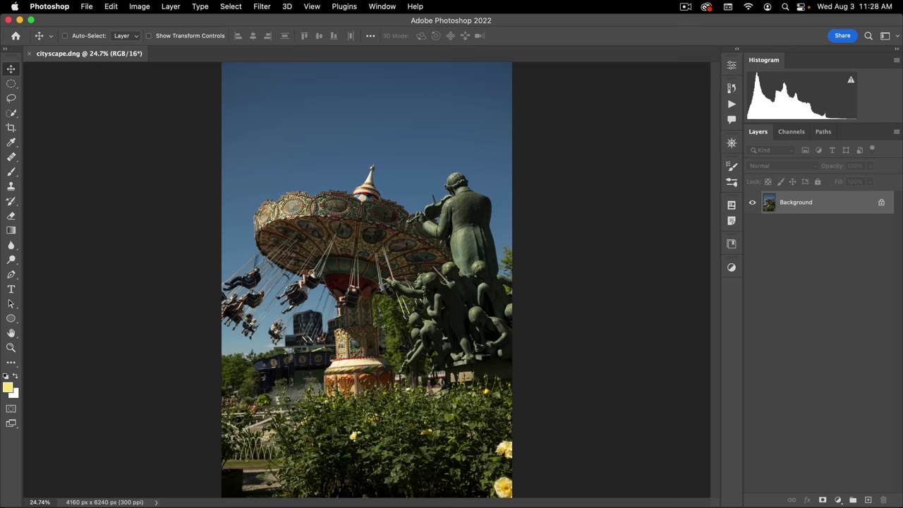
pyautogui.moveTo(831, 209); pyautogui.dragTo(868, 500)
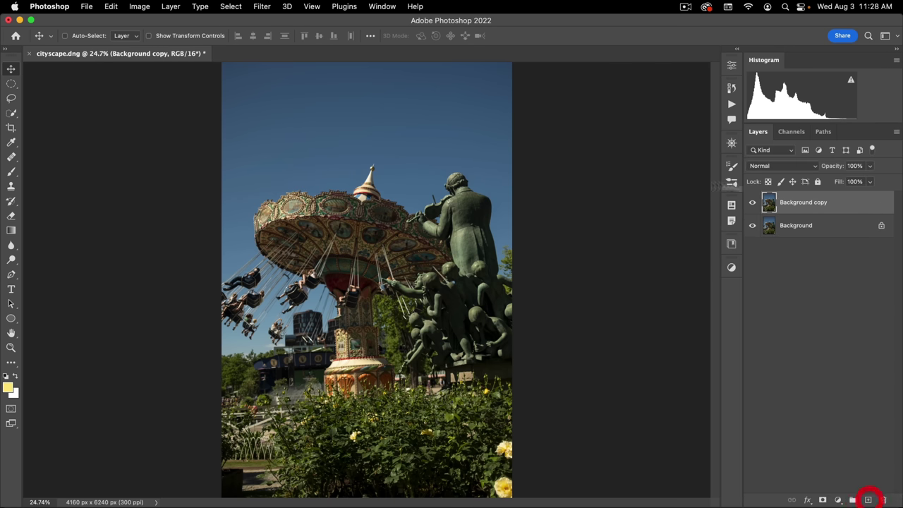
# Step: Start Sky Replacement on the duplicate layer and choose the dark cloudy sky from Nucly Sample Skies
pyautogui.click(111, 7)
pyautogui.click(123, 285)
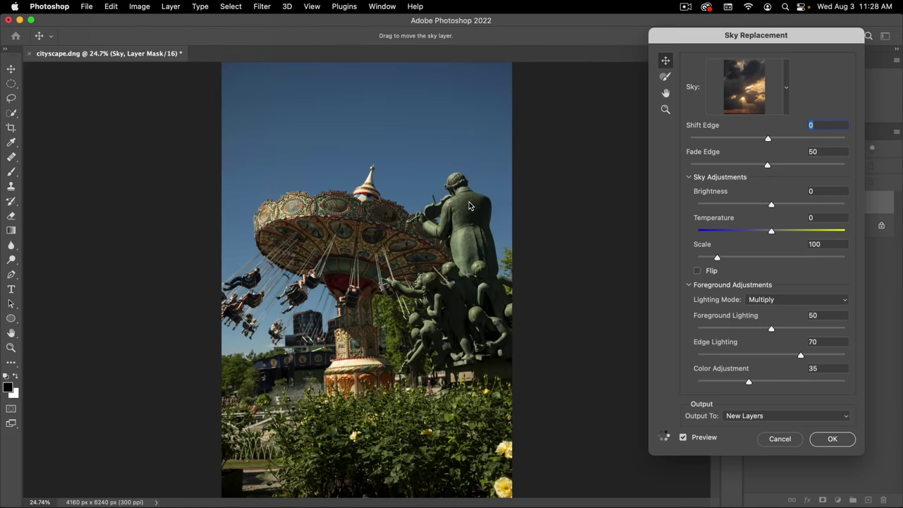
pyautogui.click(788, 87)
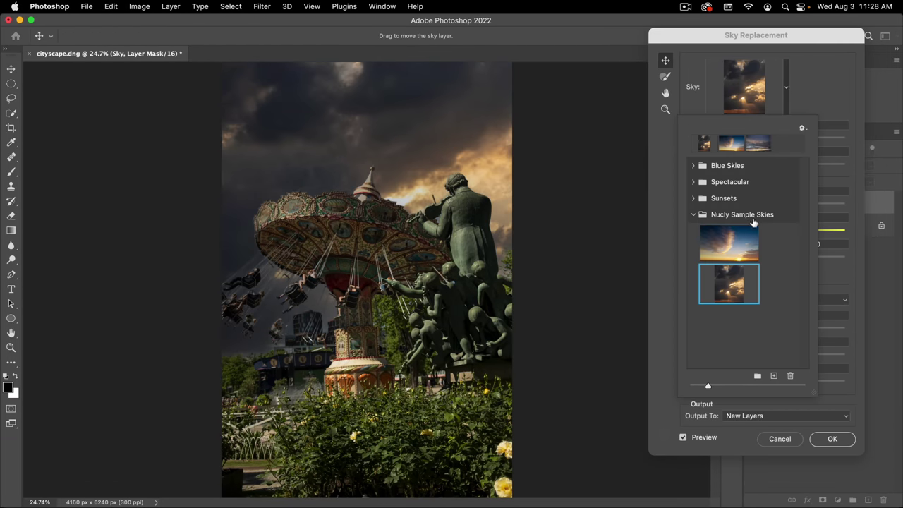
pyautogui.click(723, 252)
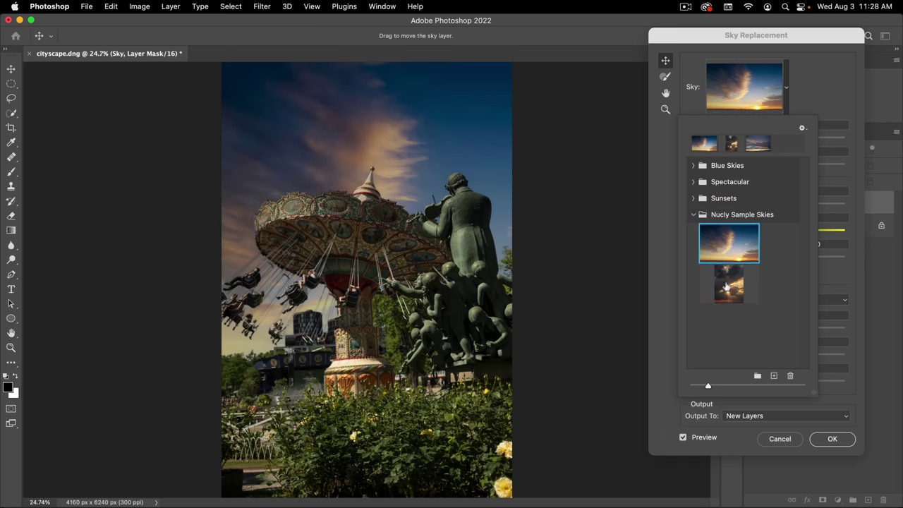
pyautogui.click(727, 285)
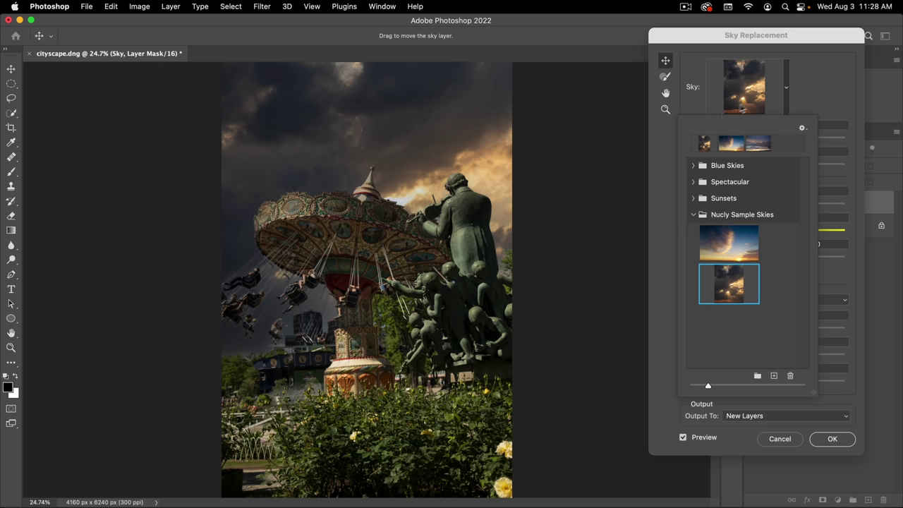
pyautogui.click(714, 104)
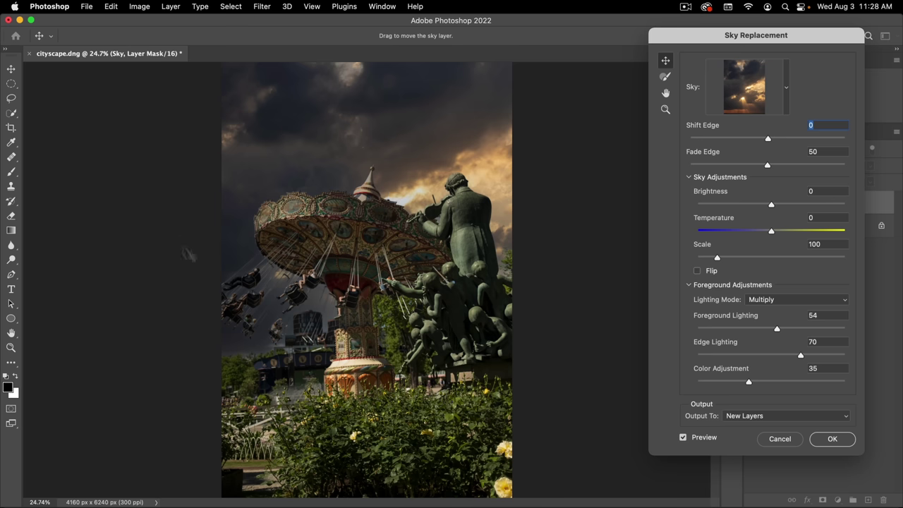
# Step: Flip the replacement sky, set its Scale to 101, and move it down behind the carousel
pyautogui.click(698, 271)
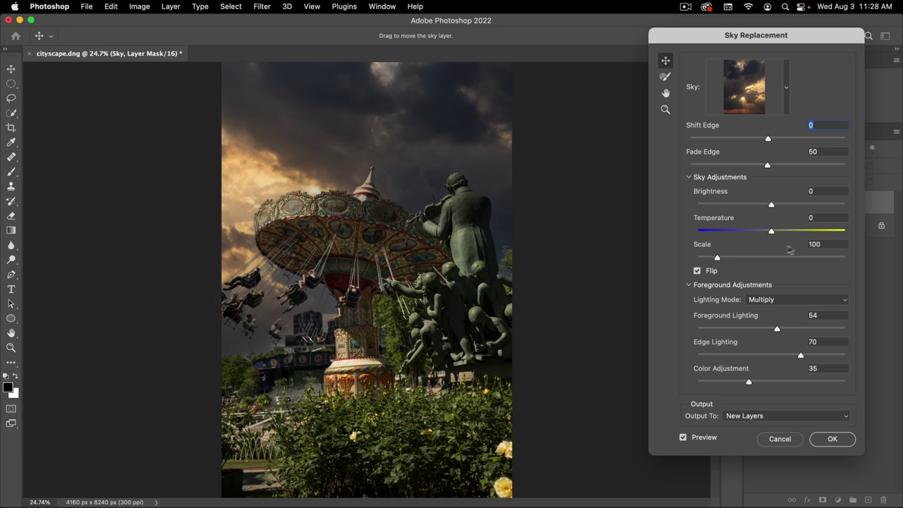
pyautogui.click(809, 244)
pyautogui.write('101')
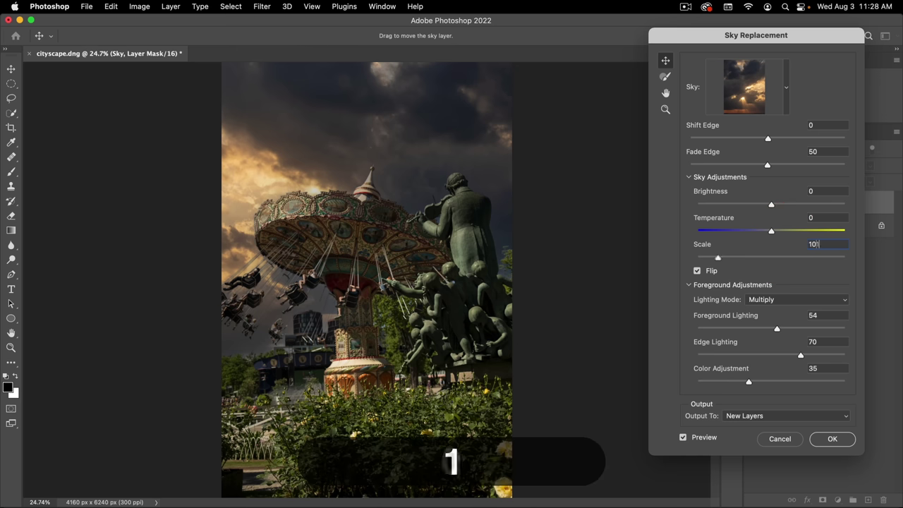
pyautogui.moveTo(374, 135); pyautogui.dragTo(373, 182)
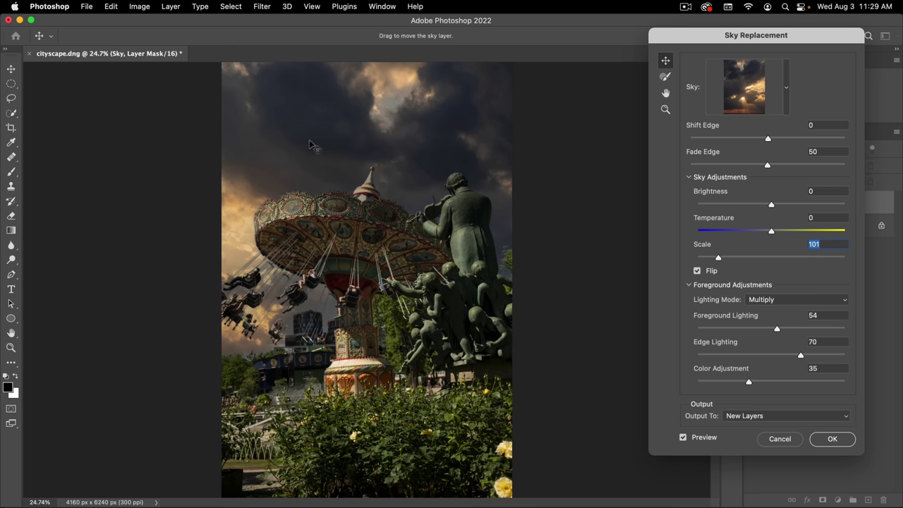
# Step: Nudge the replacement sky slightly upward behind the carousel and set its Fade Edge to 0
pyautogui.moveTo(315, 147)
pyautogui.mouseDown()
pyautogui.moveTo(311, 117)
pyautogui.moveTo(311, 134)
pyautogui.mouseUp()
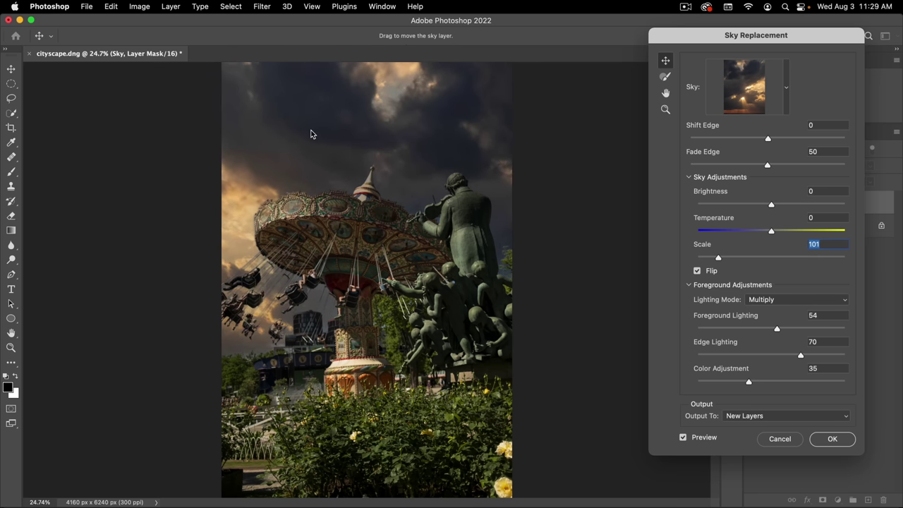
pyautogui.click(311, 134)
pyautogui.moveTo(769, 165); pyautogui.dragTo(710, 164)
pyautogui.moveTo(782, 165); pyautogui.dragTo(850, 165)
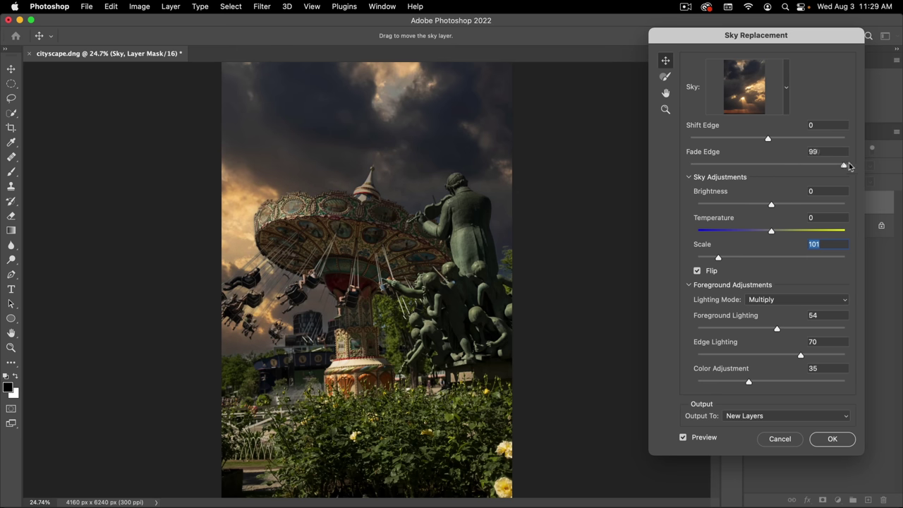
pyautogui.click(769, 165)
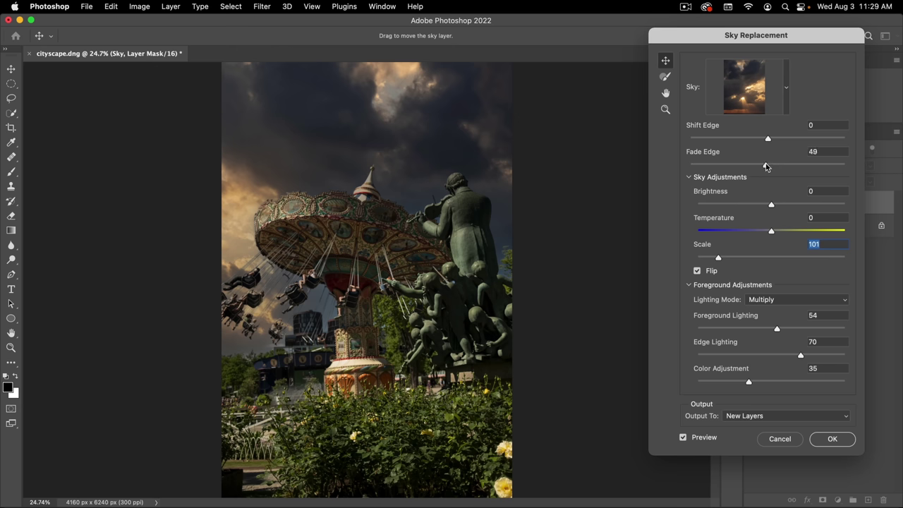
pyautogui.moveTo(768, 165); pyautogui.dragTo(642, 167)
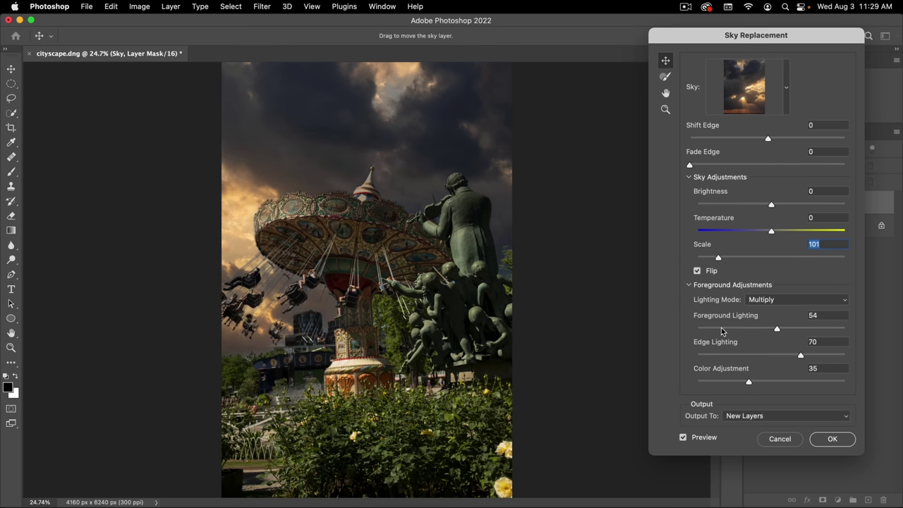
# Step: Set Foreground Lighting and Color Adjustment to 0, and apply the sky replacement as new layers
pyautogui.moveTo(719, 331); pyautogui.dragTo(667, 329)
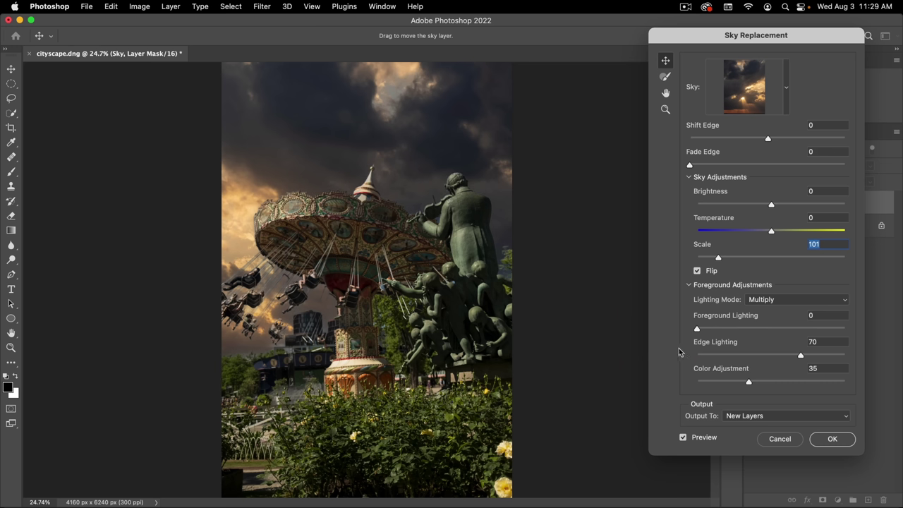
pyautogui.moveTo(727, 384); pyautogui.dragTo(656, 383)
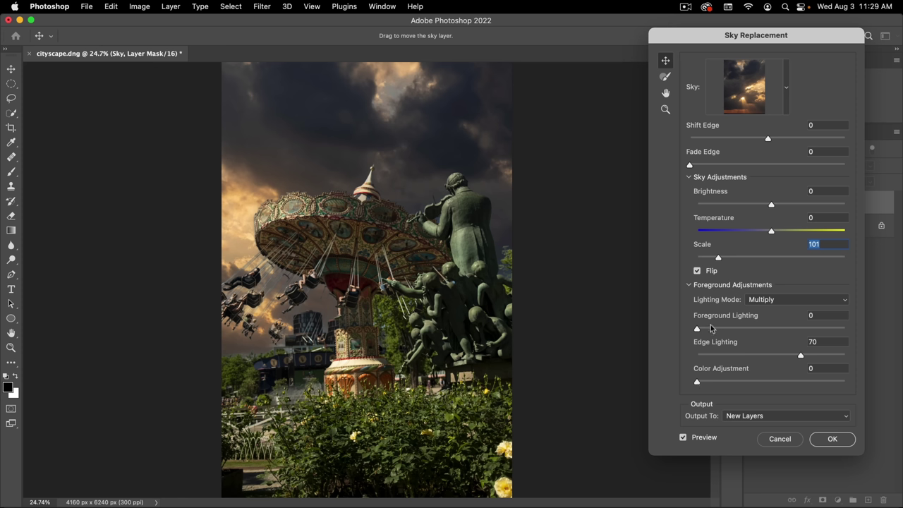
pyautogui.click(802, 361)
pyautogui.click(830, 439)
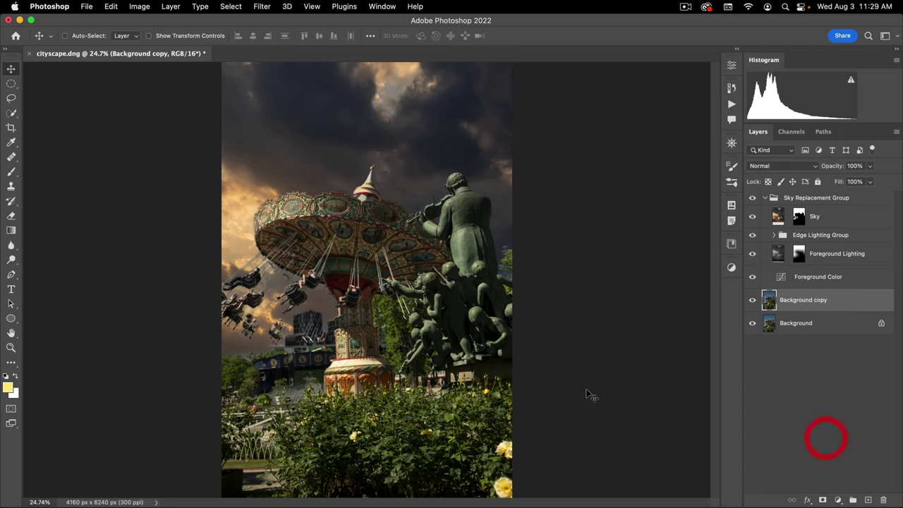
# Step: Delete the Foreground Color and Foreground Lighting layers, and compare the image with the Sky layer hidden and shown
pyautogui.click(831, 276)
pyautogui.keyDown('super'); pyautogui.click(863, 254); pyautogui.keyUp('super')
pyautogui.moveTo(863, 254); pyautogui.dragTo(883, 499)
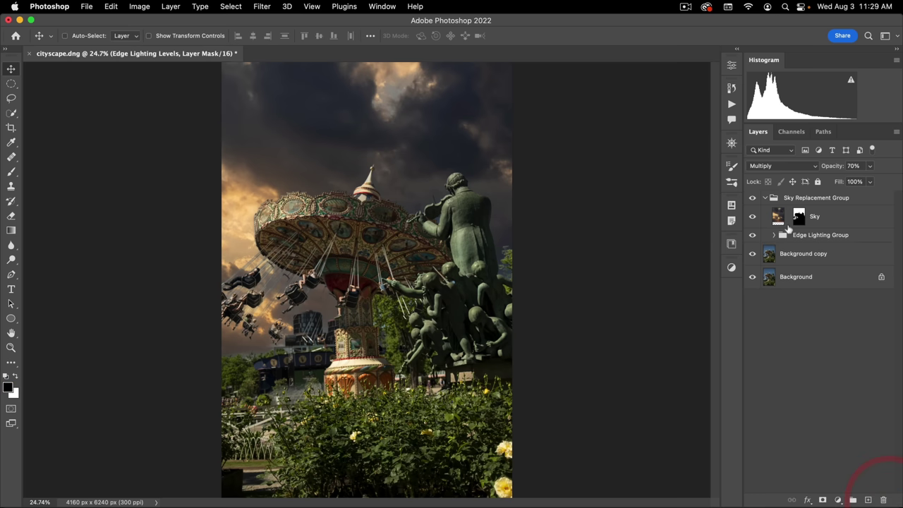
pyautogui.click(810, 236)
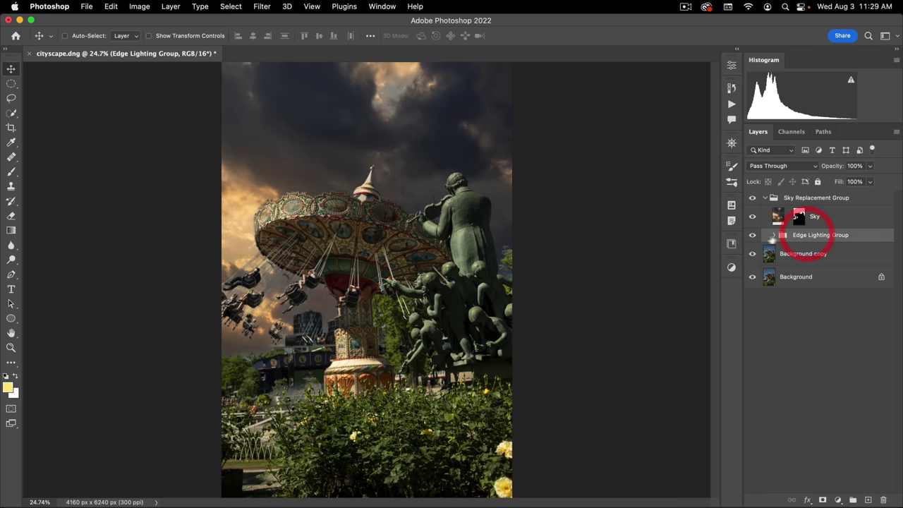
pyautogui.click(753, 220)
pyautogui.click(753, 219)
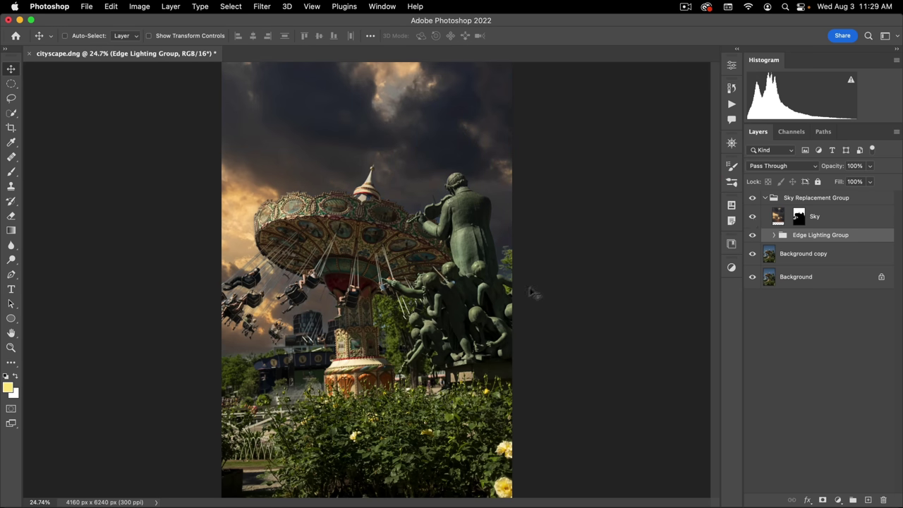
# Step: Check the Sky mask at the leftover blue patch between the statue figures, and quick-select that patch on Background copy
pyautogui.moveTo(458, 283)
pyautogui.mouseDown()
pyautogui.moveTo(571, 207)
pyautogui.moveTo(439, 221)
pyautogui.mouseUp()
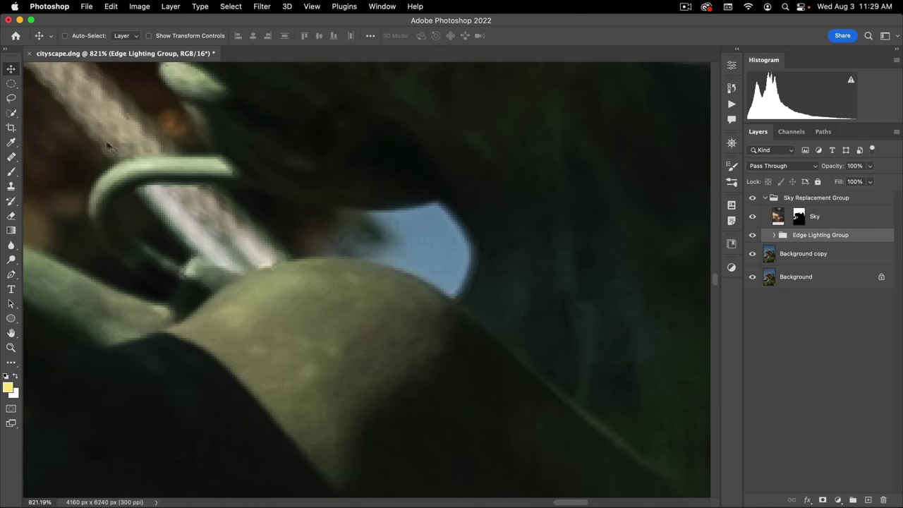
pyautogui.click(780, 220)
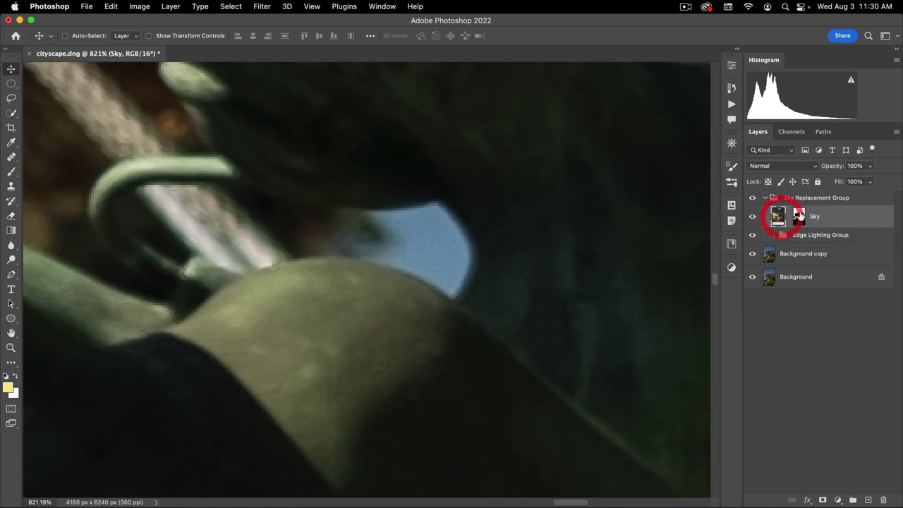
pyautogui.click(799, 218)
pyautogui.keyDown('alt'); pyautogui.click(799, 217); pyautogui.keyUp('alt')
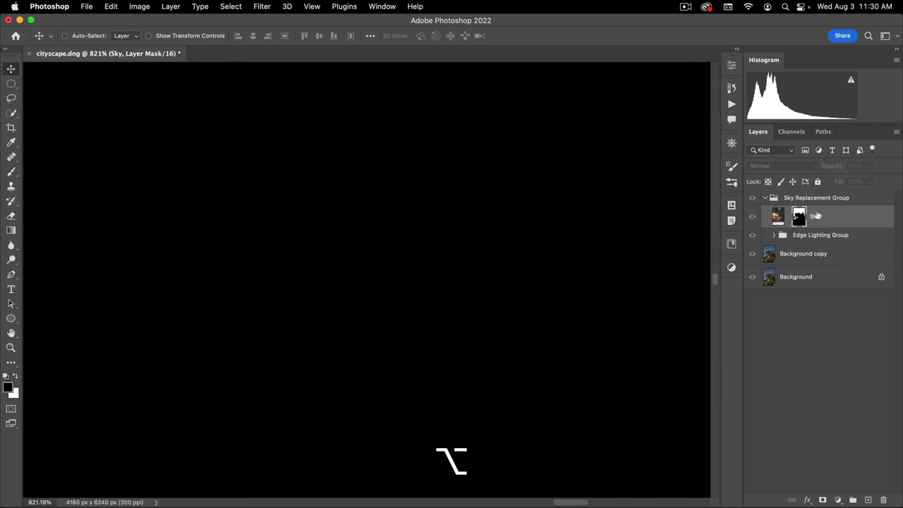
pyautogui.keyDown('alt'); pyautogui.click(800, 218); pyautogui.keyUp('alt')
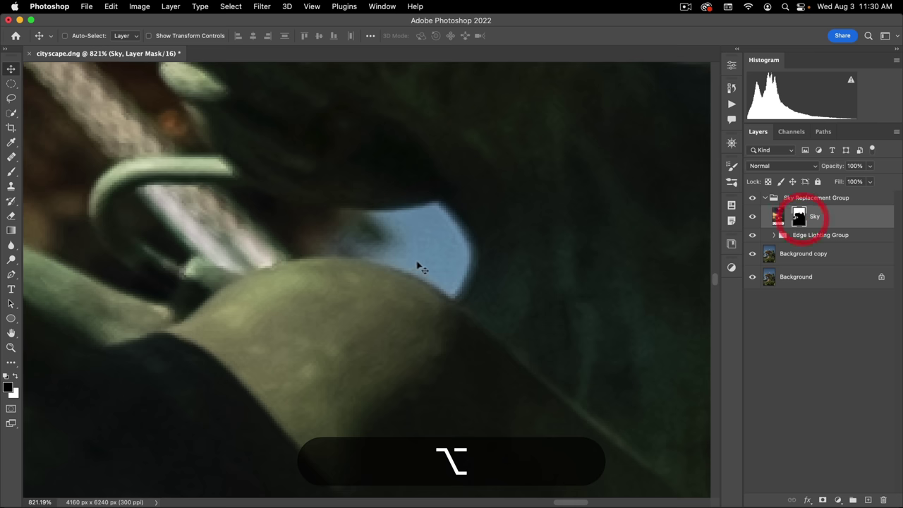
pyautogui.click(770, 258)
pyautogui.press('w')
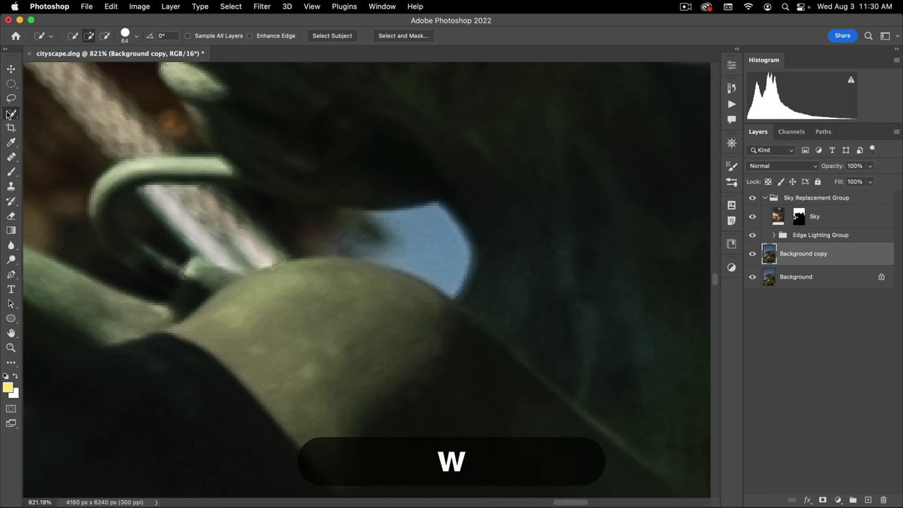
pyautogui.moveTo(417, 272); pyautogui.dragTo(367, 270)
pyautogui.moveTo(414, 246)
pyautogui.mouseDown()
pyautogui.moveTo(361, 249)
pyautogui.moveTo(417, 240)
pyautogui.moveTo(440, 293)
pyautogui.mouseUp()
# Step: Fill the selected patch with white on the Sky layer mask and deselect it
pyautogui.hotkey('alt', ']')
pyautogui.hotkey('alt', ']')
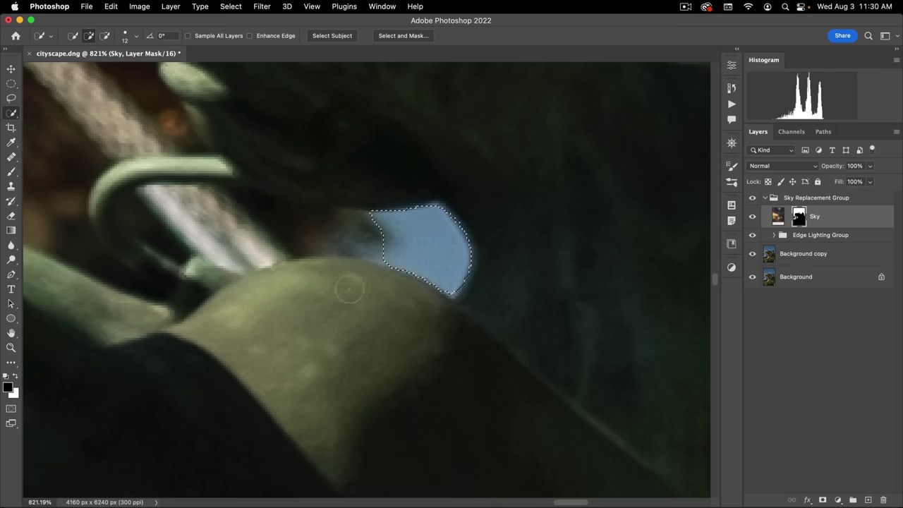
pyautogui.press('super+BackSpace')
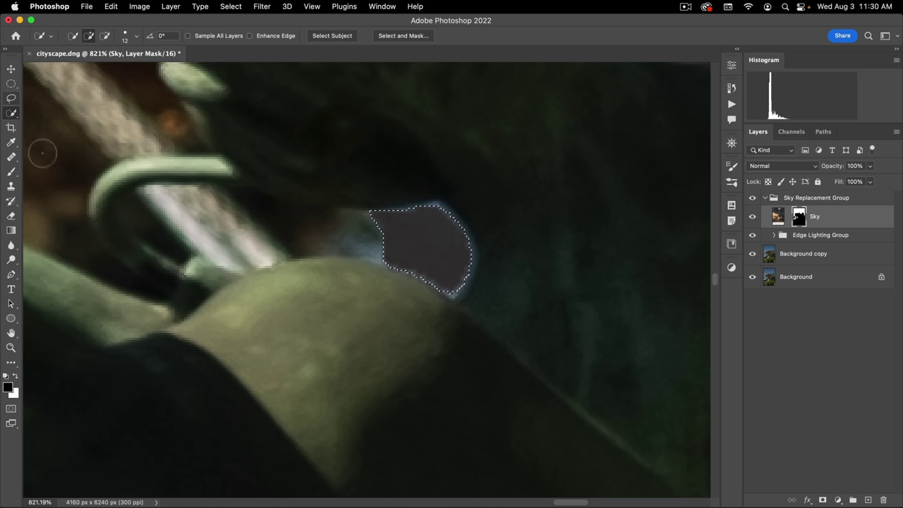
pyautogui.press('super+d')
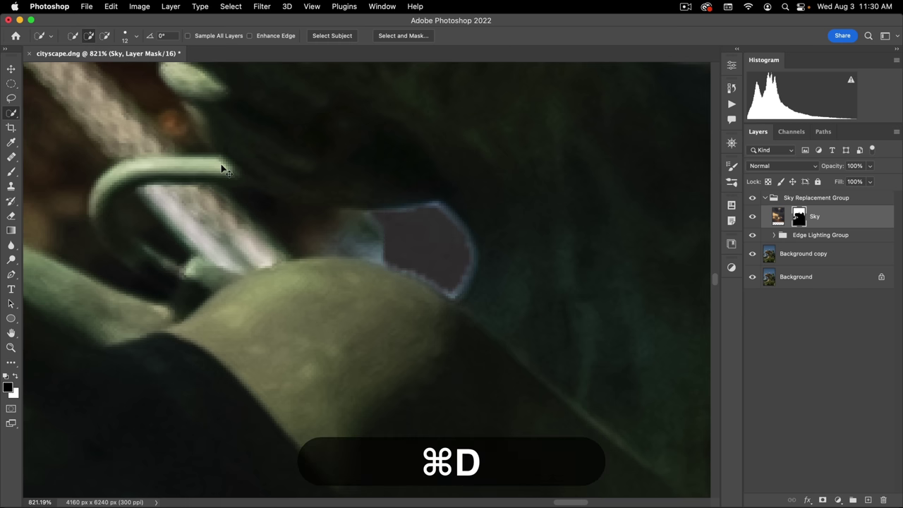
# Step: Paint white on the Sky mask around the patch's remaining blue edges using a 12 px brush at 100% flow
pyautogui.press('b')
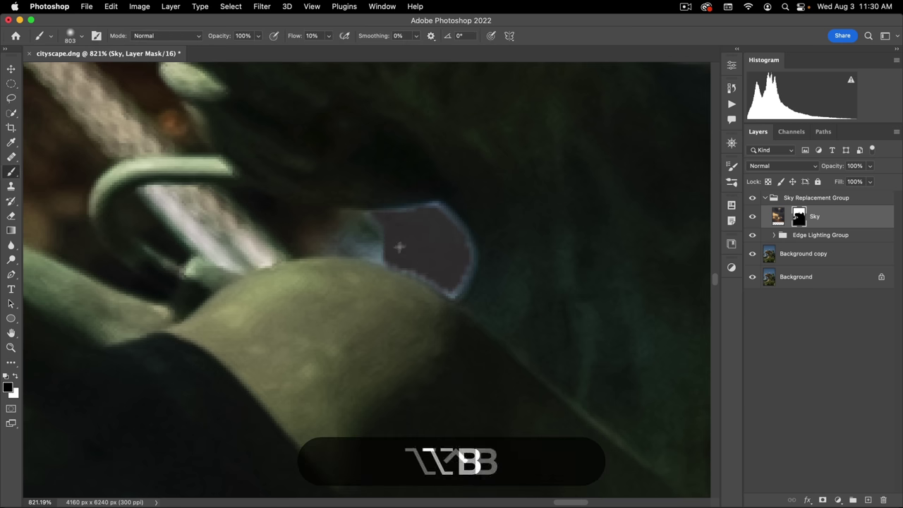
pyautogui.keyDown('ctrl'); pyautogui.keyDown('alt'); pyautogui.moveTo(397, 244); pyautogui.dragTo(431, 240); pyautogui.keyUp('alt'); pyautogui.keyUp('ctrl')
pyautogui.moveTo(291, 247)
pyautogui.mouseDown()
pyautogui.moveTo(91, 268)
pyautogui.moveTo(289, 256)
pyautogui.moveTo(188, 258)
pyautogui.moveTo(207, 252)
pyautogui.mouseUp()
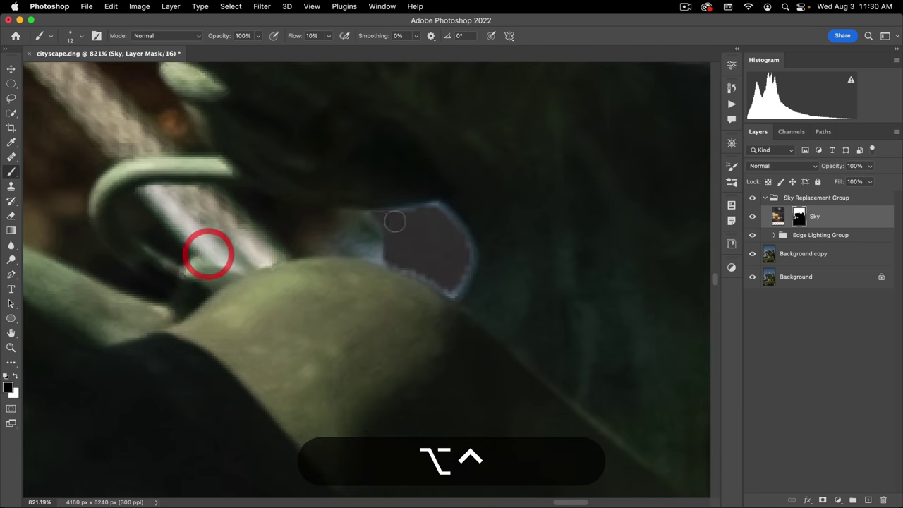
pyautogui.keyDown('ctrl'); pyautogui.keyDown('alt'); pyautogui.moveTo(425, 216); pyautogui.dragTo(409, 219); pyautogui.keyUp('alt'); pyautogui.keyUp('ctrl')
pyautogui.press('x')
pyautogui.hotkey('shift', '0')
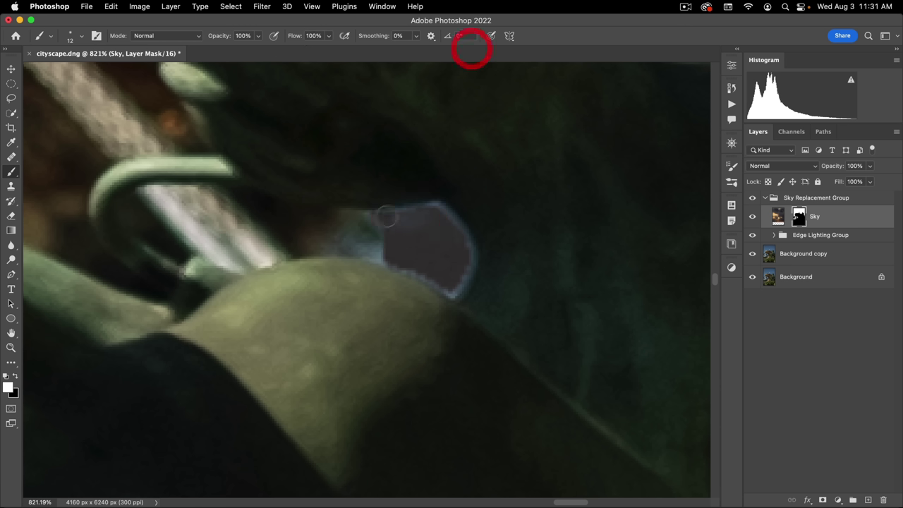
pyautogui.moveTo(436, 214)
pyautogui.mouseDown()
pyautogui.moveTo(466, 259)
pyautogui.moveTo(454, 288)
pyautogui.moveTo(399, 258)
pyautogui.moveTo(452, 290)
pyautogui.moveTo(379, 253)
pyautogui.moveTo(387, 227)
pyautogui.moveTo(374, 218)
pyautogui.moveTo(382, 241)
pyautogui.moveTo(361, 246)
pyautogui.mouseUp()
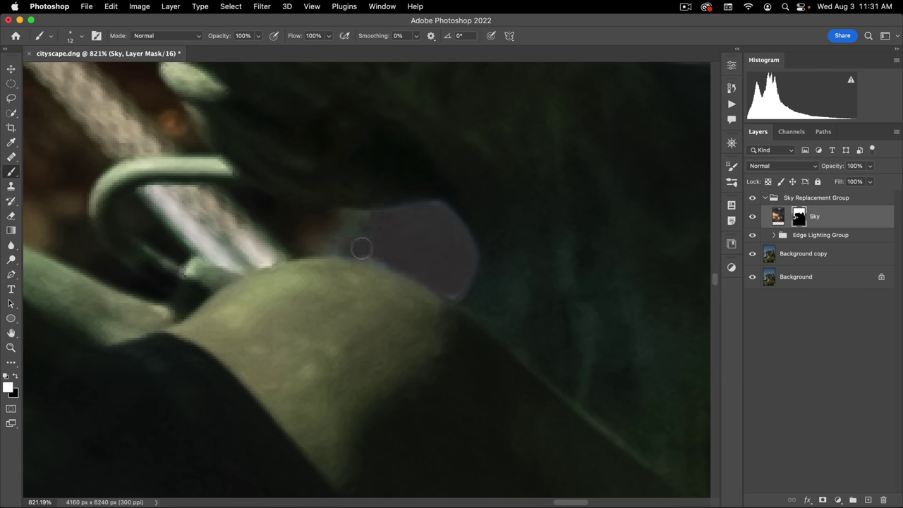
# Step: Review the whole cityscape composite and select the Sky Replacement Group
pyautogui.keyDown('alt'); pyautogui.click(365, 245); pyautogui.keyUp('alt')
pyautogui.keyDown('alt'); pyautogui.click(271, 286); pyautogui.keyUp('alt')
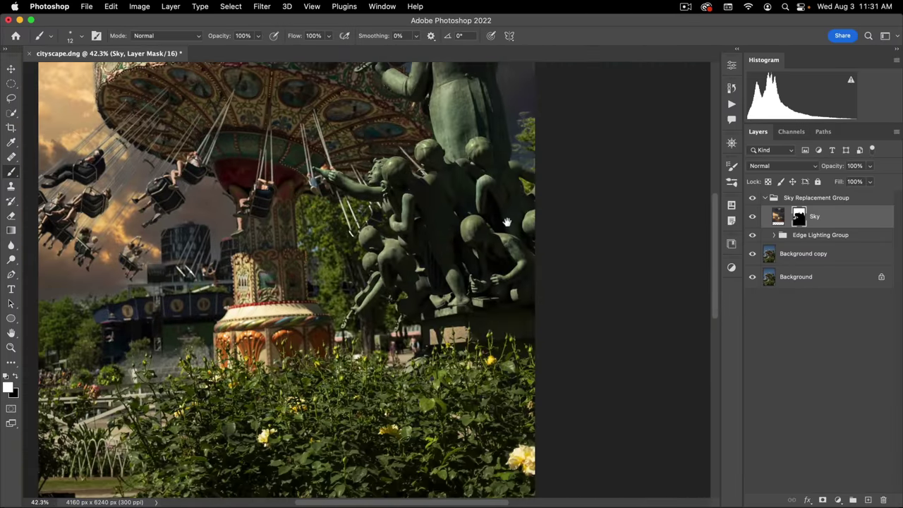
pyautogui.keyDown('alt'); pyautogui.click(507, 222); pyautogui.keyUp('alt')
pyautogui.keyDown('alt'); pyautogui.click(403, 285); pyautogui.keyUp('alt')
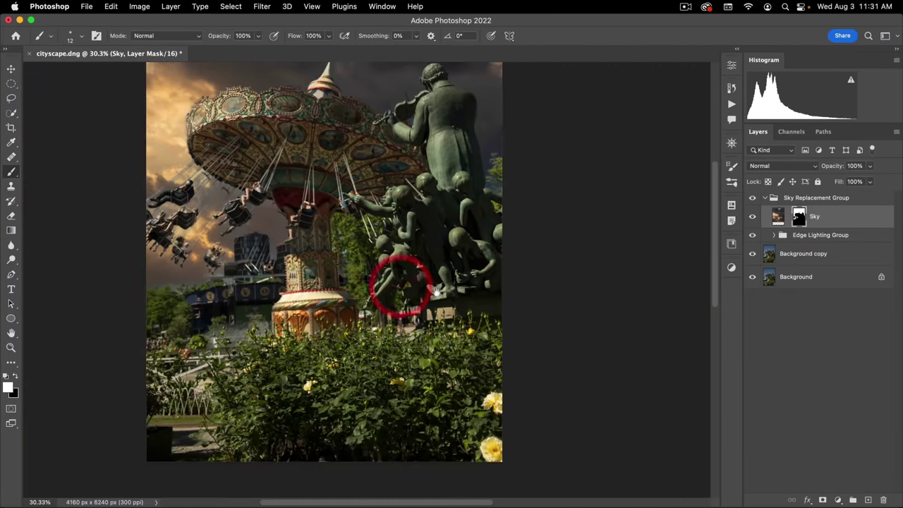
pyautogui.keyDown('alt'); pyautogui.click(444, 334); pyautogui.keyUp('alt')
pyautogui.keyDown('alt'); pyautogui.click(377, 330); pyautogui.keyUp('alt')
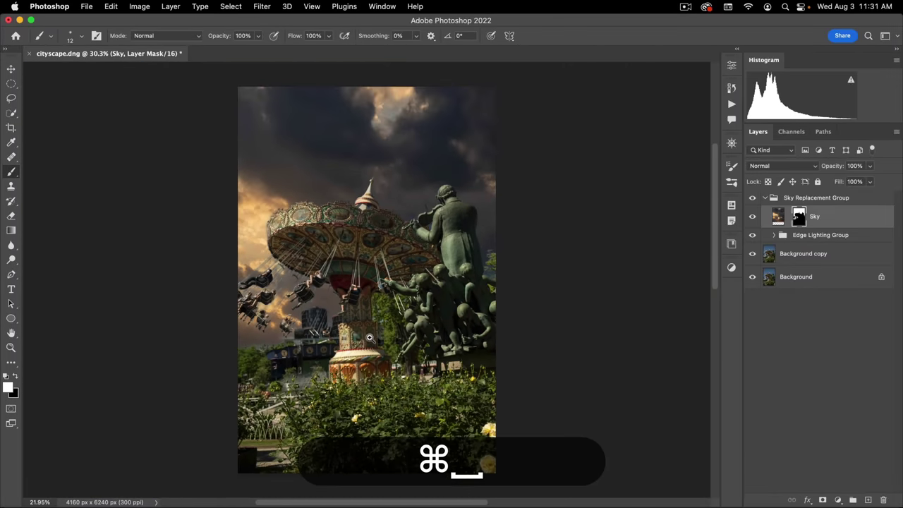
pyautogui.keyDown('super'); pyautogui.click(374, 332); pyautogui.keyUp('super')
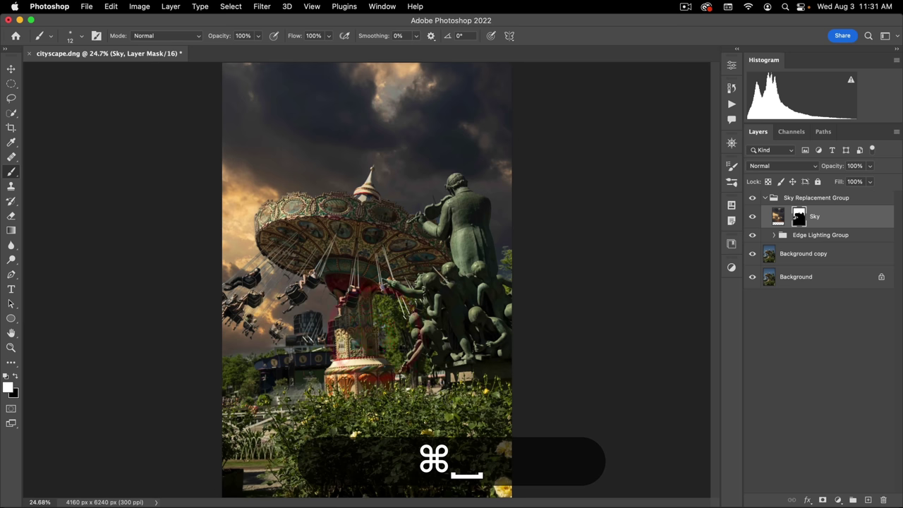
pyautogui.press('v')
pyautogui.press('space')
pyautogui.click(398, 290)
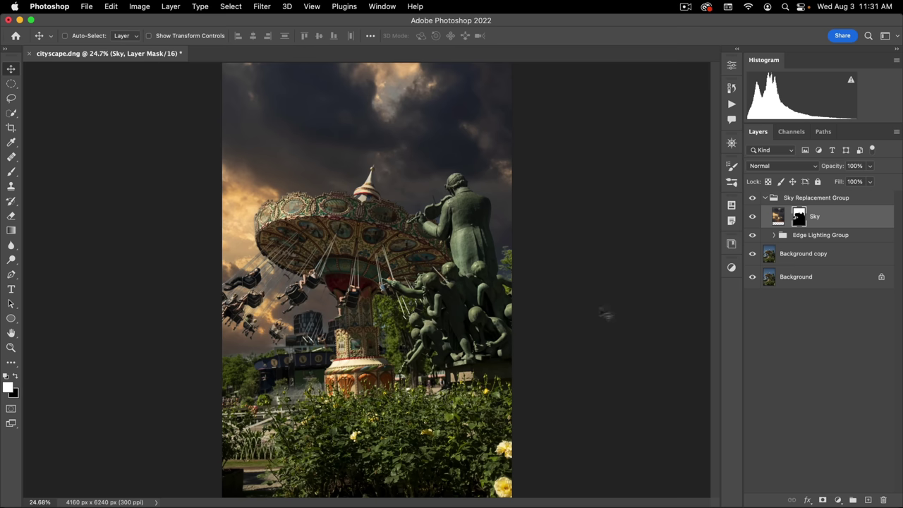
pyautogui.click(807, 199)
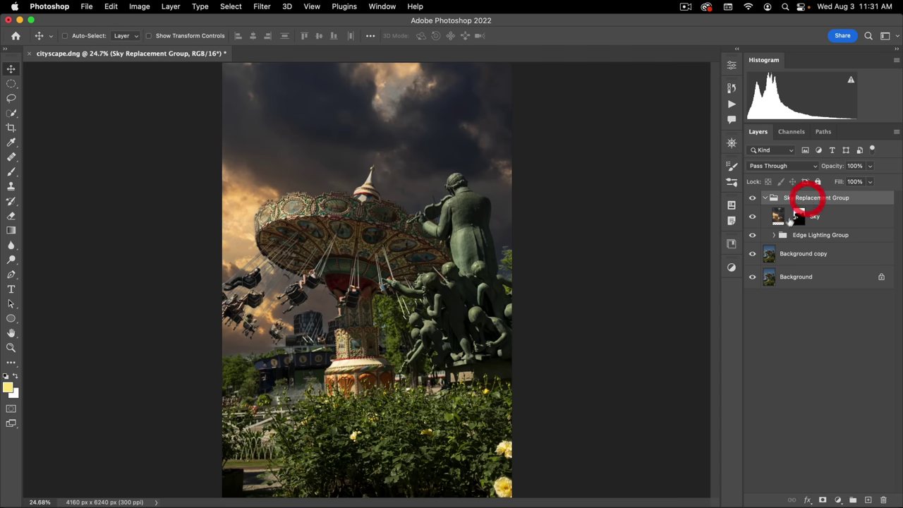
# Step: Add a Hue/Saturation adjustment layer directly above the Background copy layer
pyautogui.click(799, 255)
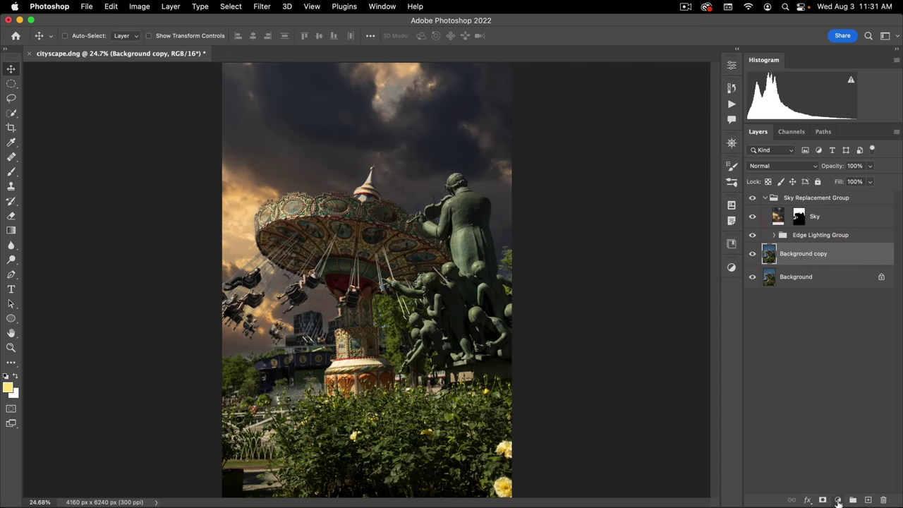
pyautogui.click(839, 500)
pyautogui.click(861, 348)
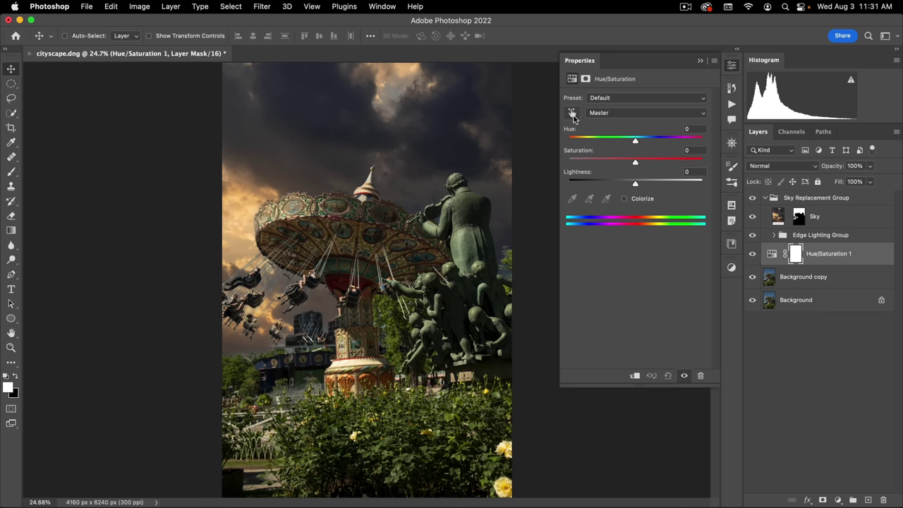
# Step: Sample the green foliage with the on-image adjustment tool to target Yellows, and extend the affected colour range to 112°\143°
pyautogui.click(572, 115)
pyautogui.click(572, 114)
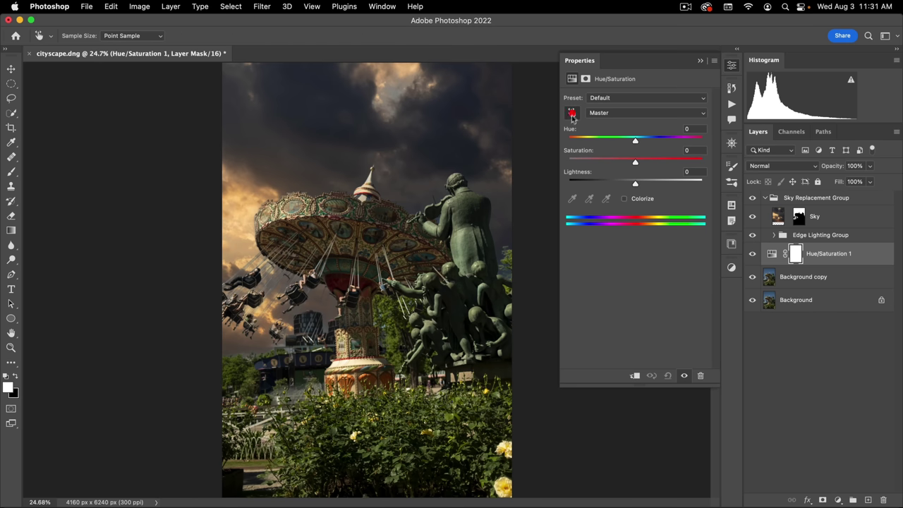
pyautogui.click(452, 412)
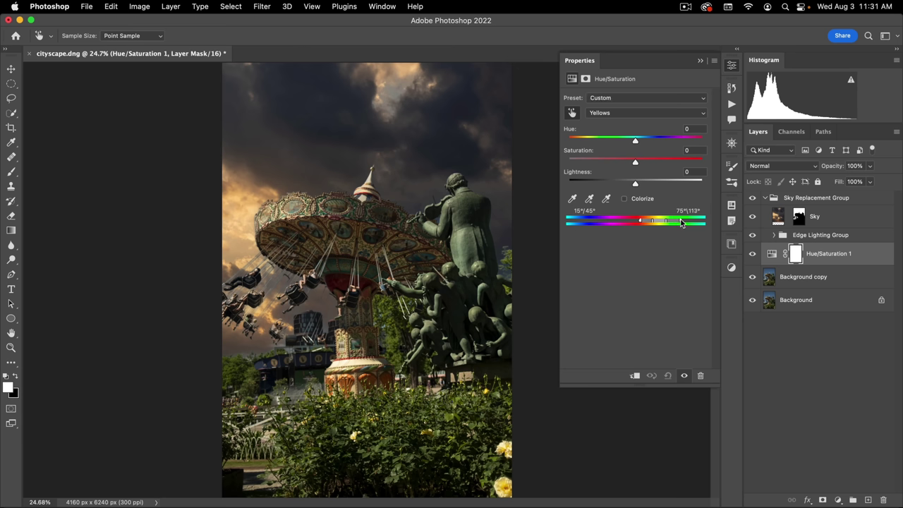
pyautogui.moveTo(691, 223); pyautogui.dragTo(681, 221)
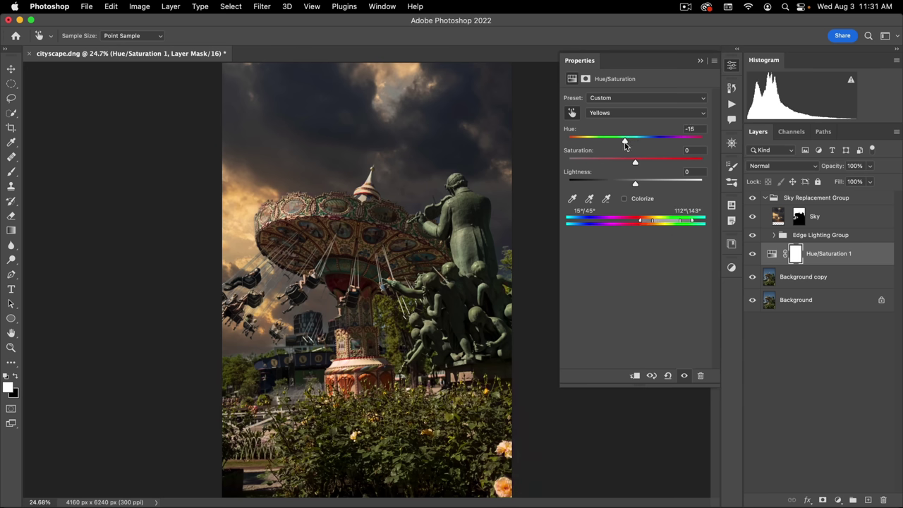
# Step: Set the Yellows' hue to -13 and saturation to -22, and compare the photo with and without the adjustment
pyautogui.moveTo(621, 145); pyautogui.dragTo(629, 143)
pyautogui.click(627, 141)
pyautogui.moveTo(637, 163); pyautogui.dragTo(629, 164)
pyautogui.click(621, 163)
pyautogui.click(685, 376)
pyautogui.click(685, 376)
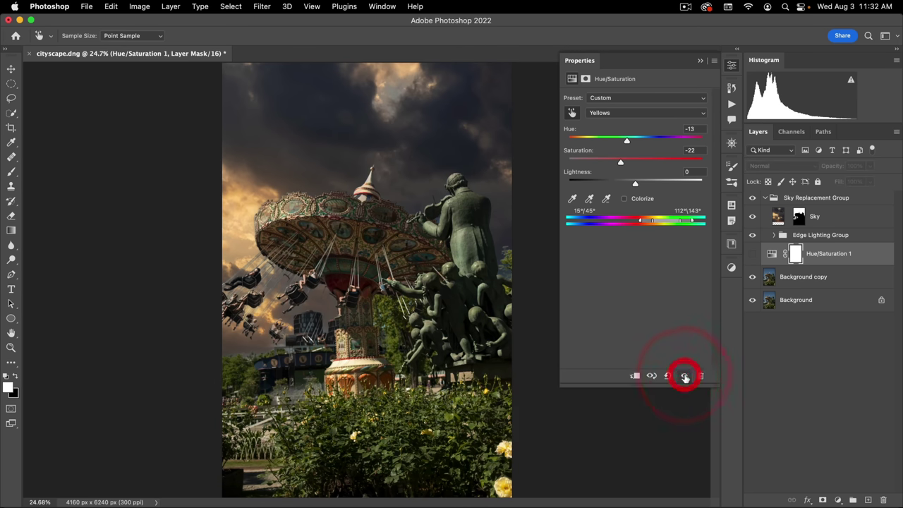
pyautogui.click(685, 376)
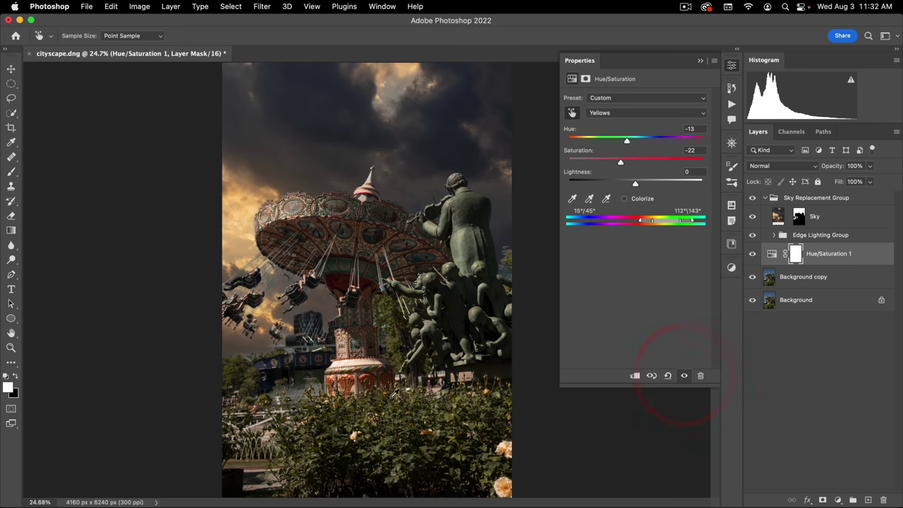
pyautogui.click(732, 66)
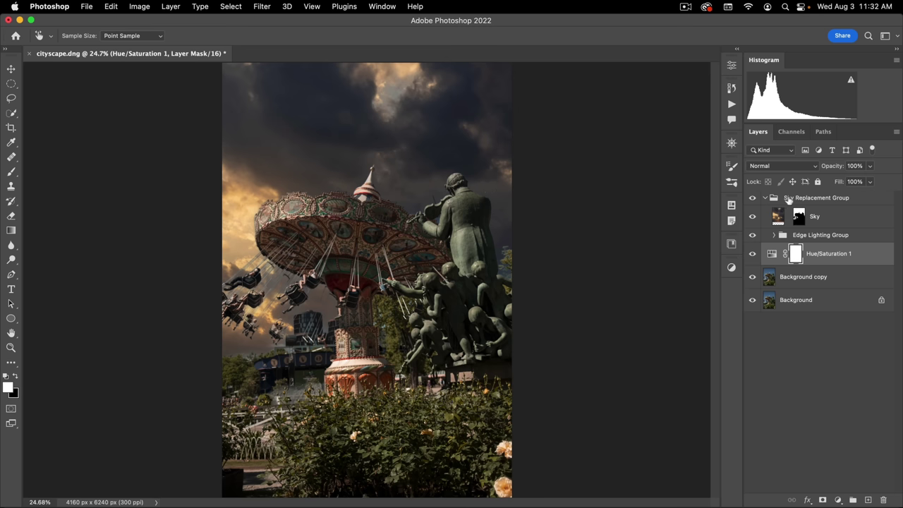
# Step: Add a Color Balance adjustment layer above the Sky Replacement Group
pyautogui.click(789, 199)
pyautogui.click(839, 500)
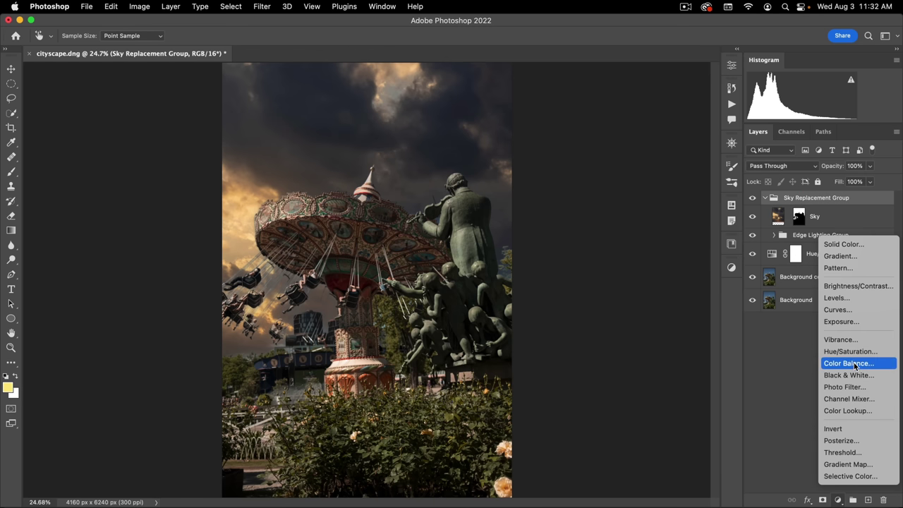
pyautogui.click(856, 364)
pyautogui.moveTo(782, 216)
pyautogui.mouseDown()
pyautogui.moveTo(788, 192)
pyautogui.moveTo(787, 200)
pyautogui.mouseUp()
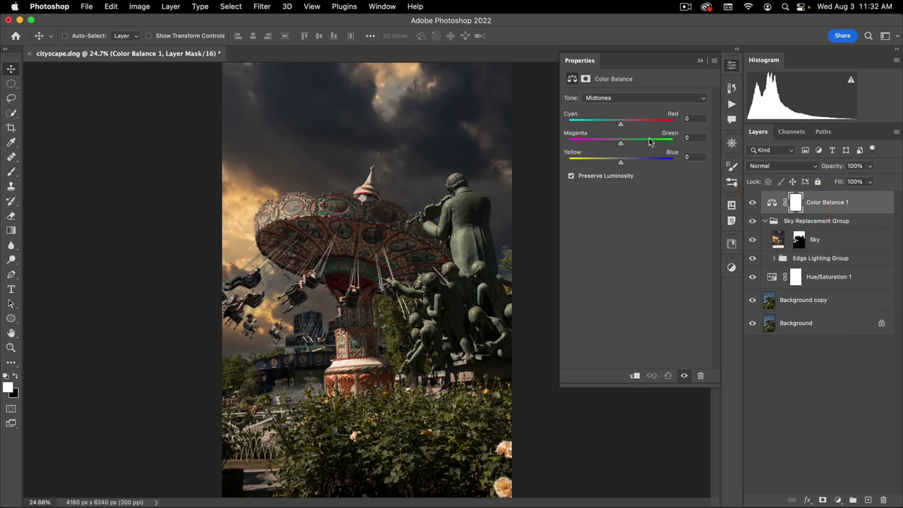
# Step: Warm the Color Balance highlights by setting Yellow/Blue to -31
pyautogui.click(607, 99)
pyautogui.click(605, 109)
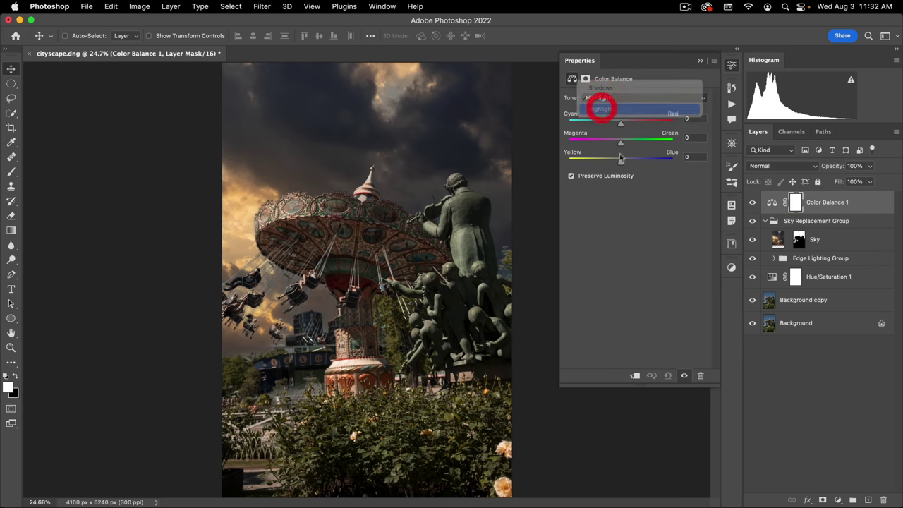
pyautogui.moveTo(621, 164); pyautogui.dragTo(604, 161)
pyautogui.click(622, 125)
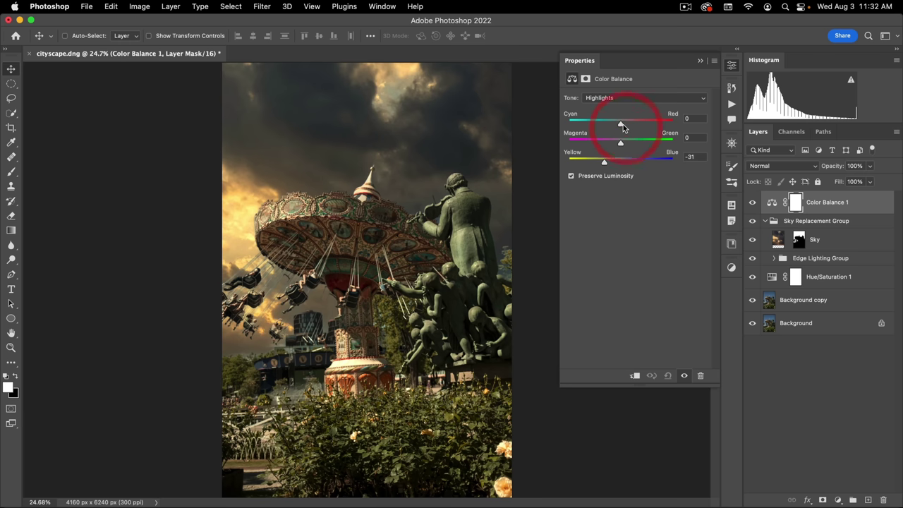
pyautogui.click(619, 124)
# Step: Set the Color Balance shadows to Cyan/Red +11 and Yellow/Blue -3, and compare the photo with and without the adjustment
pyautogui.click(625, 97)
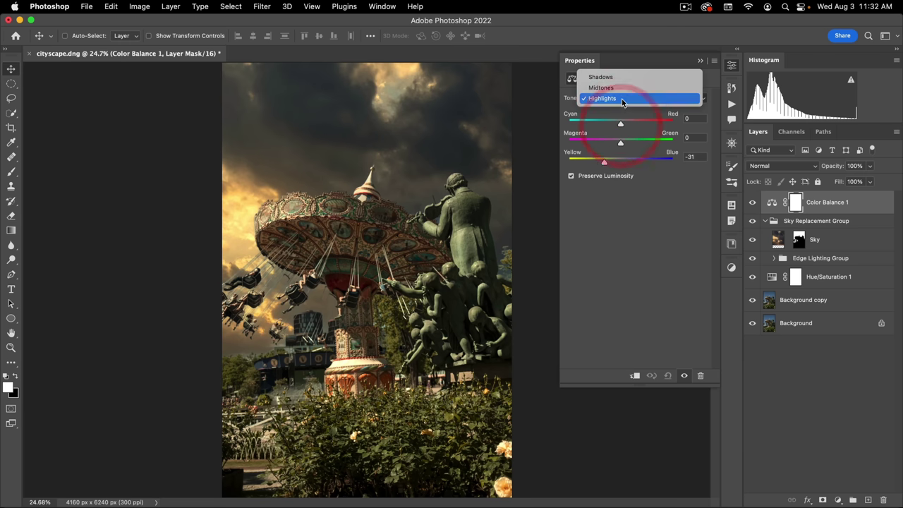
pyautogui.click(624, 79)
pyautogui.click(623, 125)
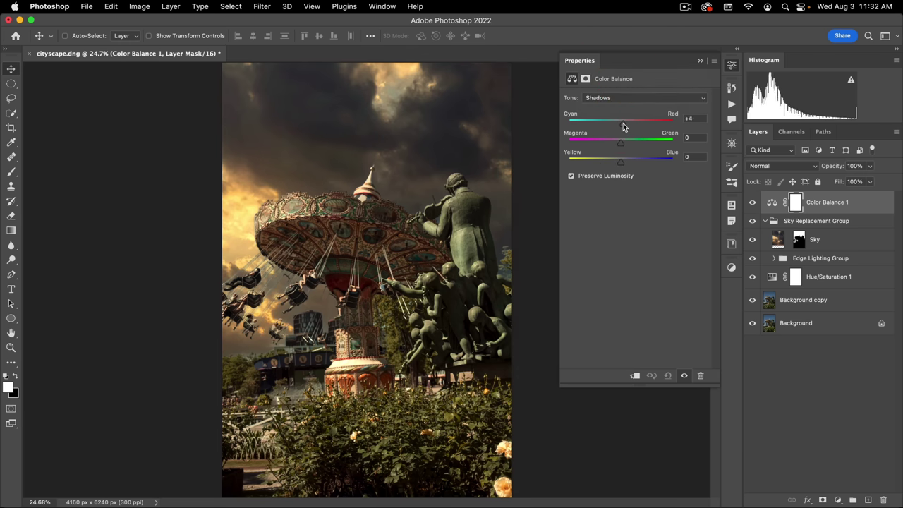
pyautogui.moveTo(623, 125); pyautogui.dragTo(626, 124)
pyautogui.moveTo(626, 127); pyautogui.dragTo(625, 125)
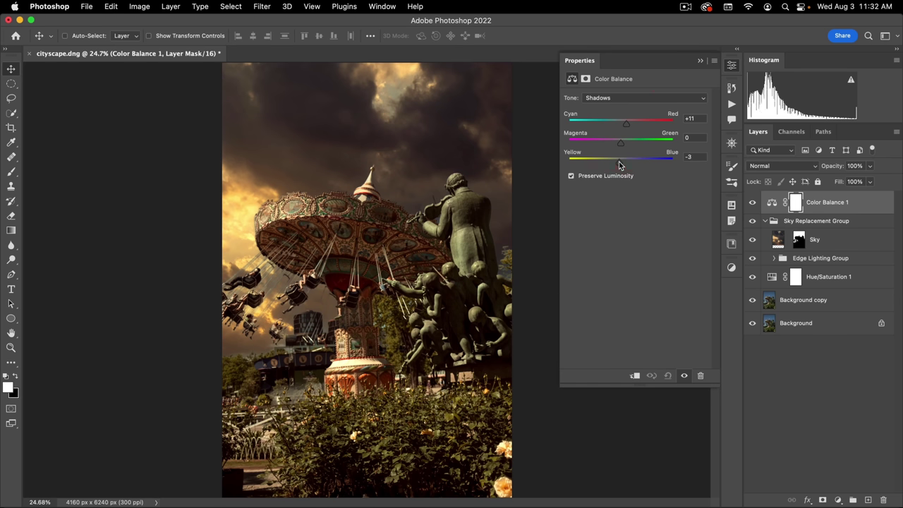
pyautogui.moveTo(619, 162); pyautogui.dragTo(622, 164)
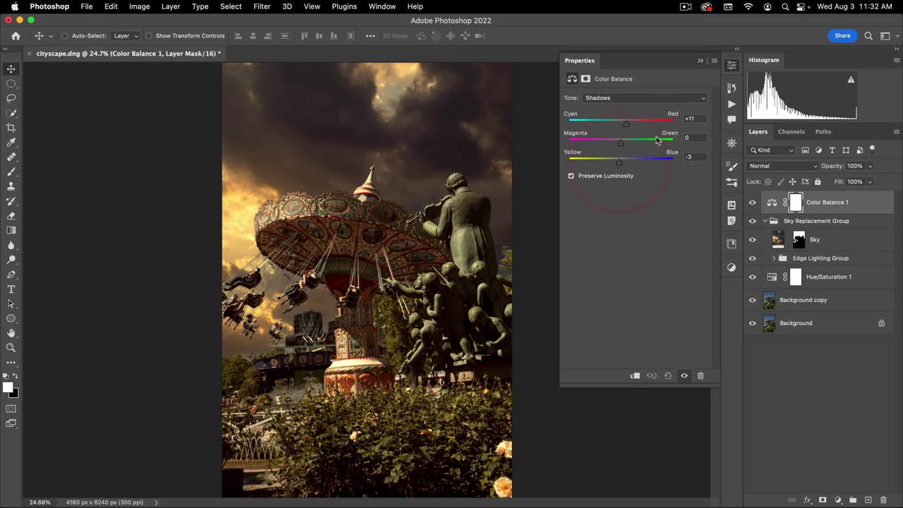
pyautogui.click(684, 376)
pyautogui.click(684, 376)
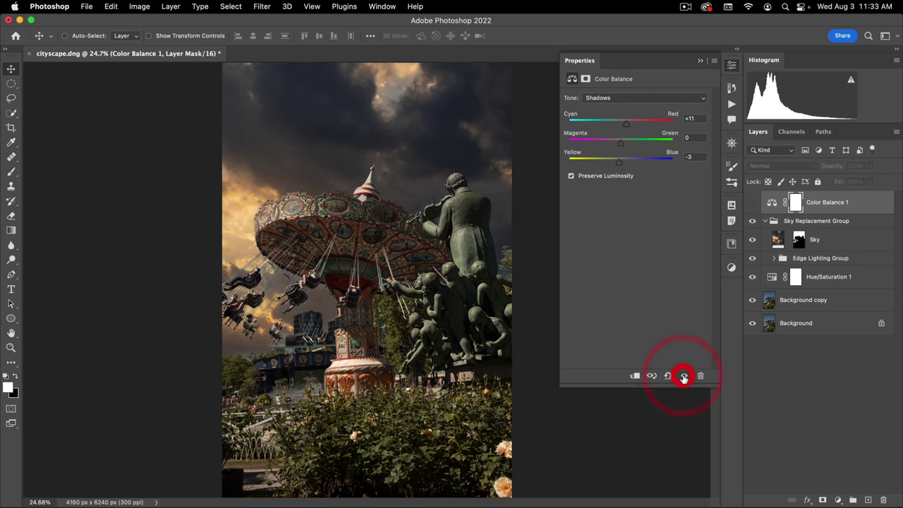
pyautogui.click(684, 376)
pyautogui.click(683, 376)
pyautogui.click(684, 376)
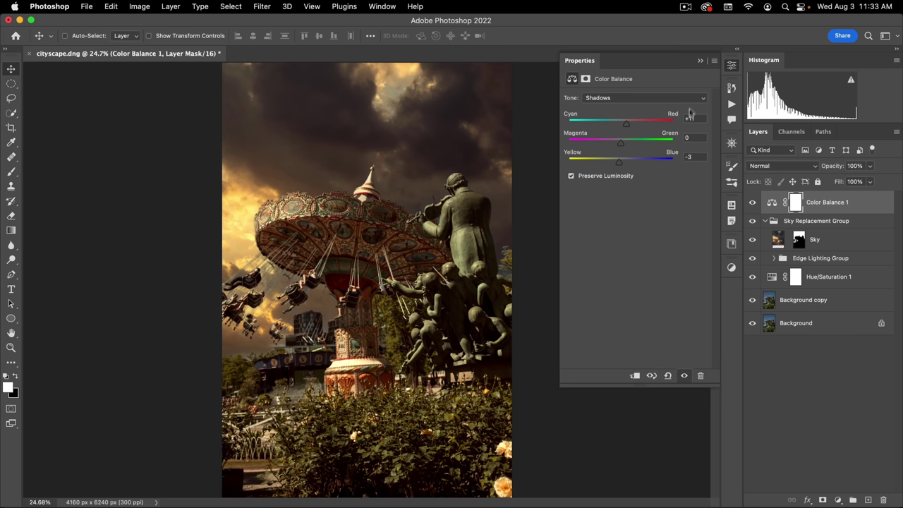
pyautogui.click(732, 66)
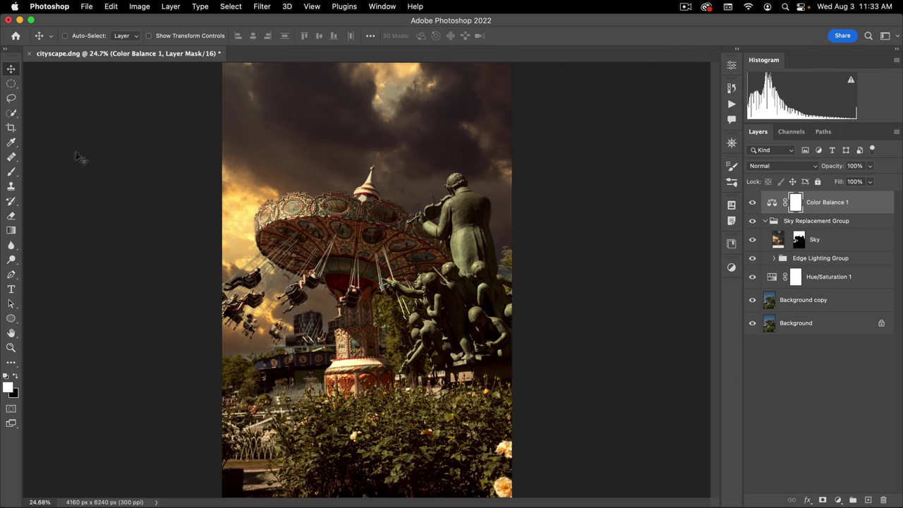
# Step: Draw a black-to-transparent linear gradient on the Color Balance mask to hide the warm tint in the upper-right sky
pyautogui.click(12, 230)
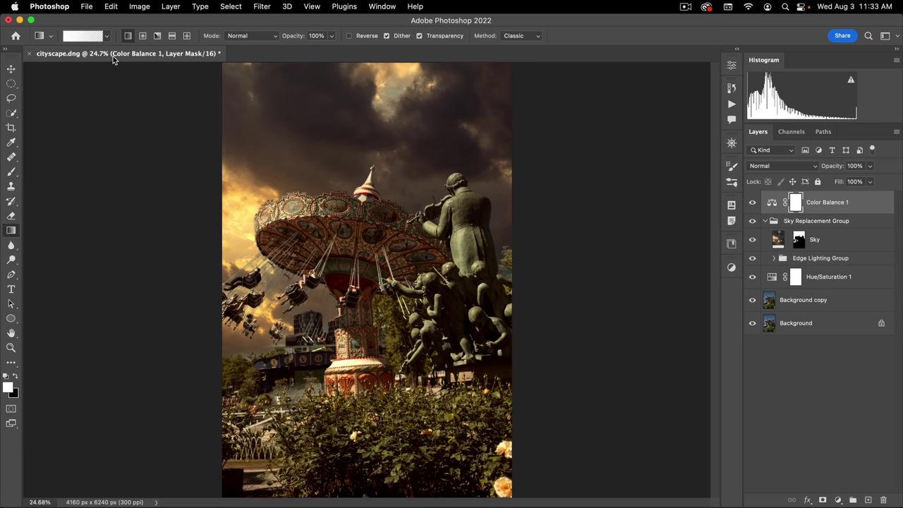
pyautogui.press('x')
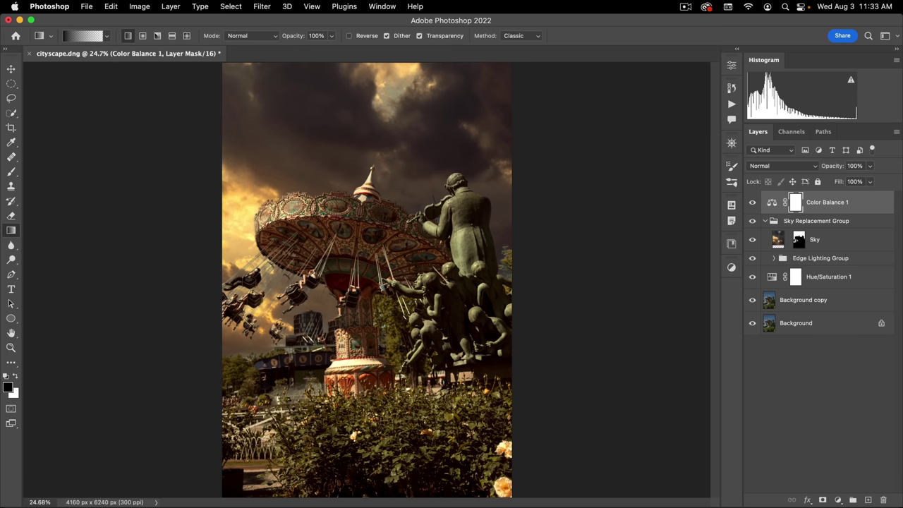
pyautogui.moveTo(433, 214); pyautogui.dragTo(437, 242)
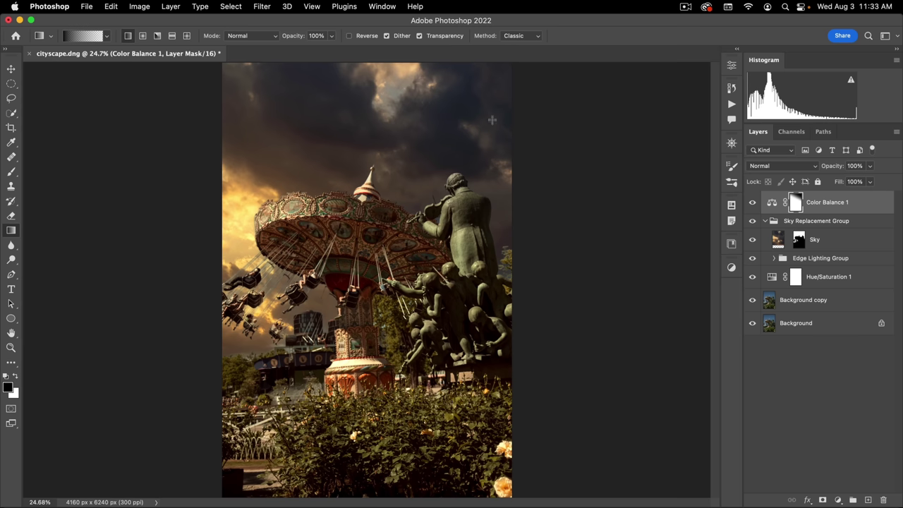
pyautogui.press('space')
pyautogui.click(510, 171)
# Step: Make the Background copy layer active and bring the statue group into close view
pyautogui.click(768, 300)
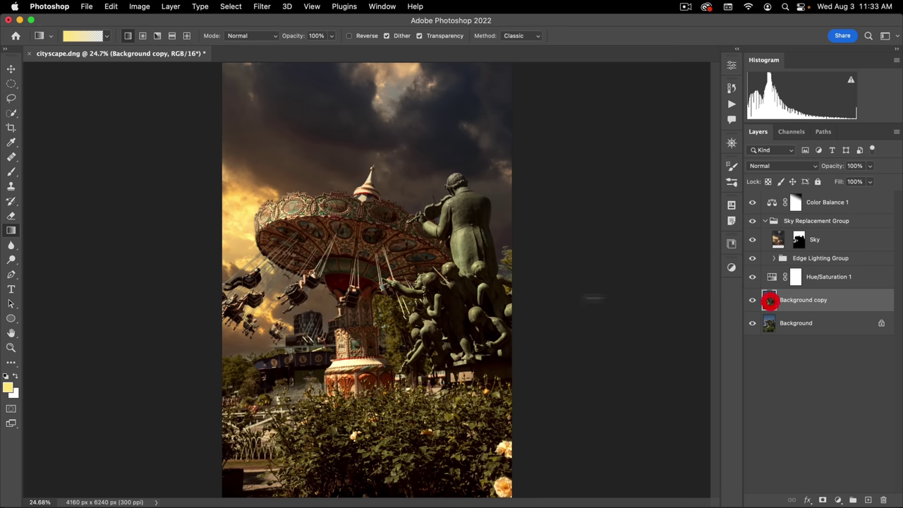
pyautogui.press('space')
pyautogui.scroll(3, 532, 282)
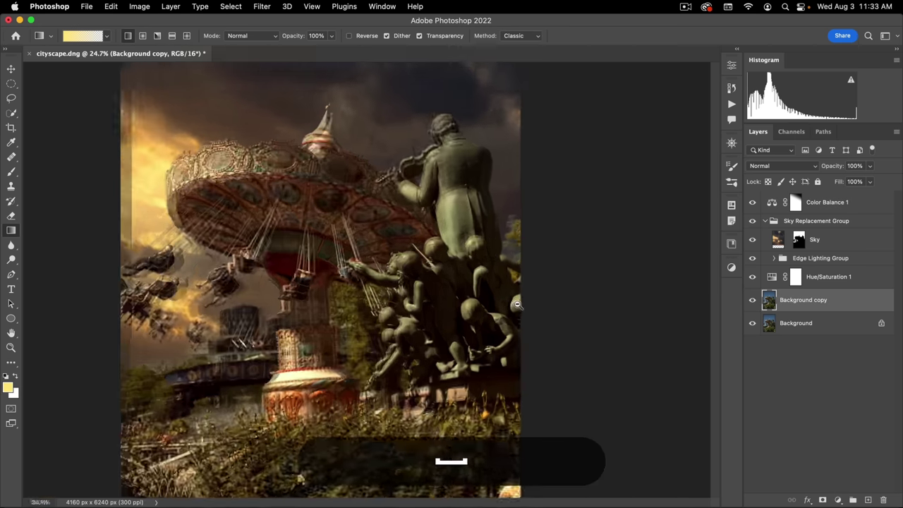
pyautogui.moveTo(558, 238); pyautogui.dragTo(528, 298)
pyautogui.click(443, 355)
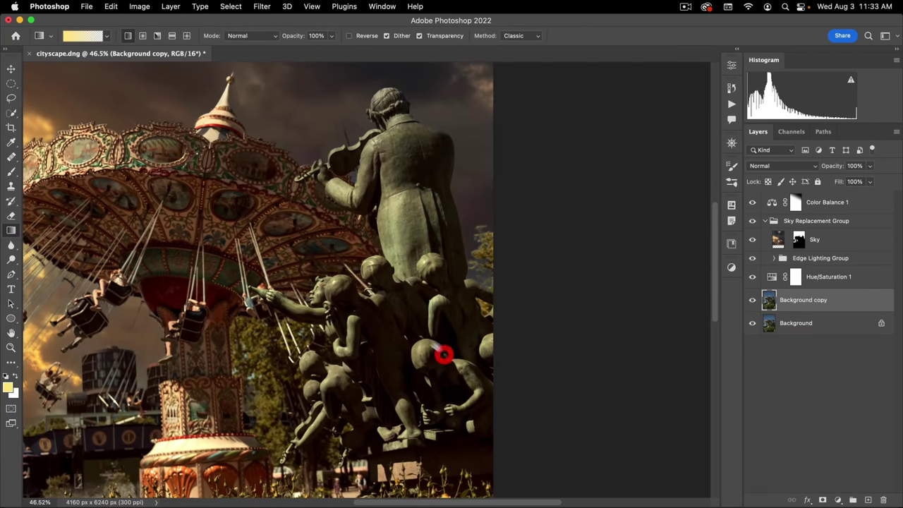
# Step: Try to select the violinist and the figures below him with the Quick Selection tool, and clear the selection
pyautogui.click(11, 113)
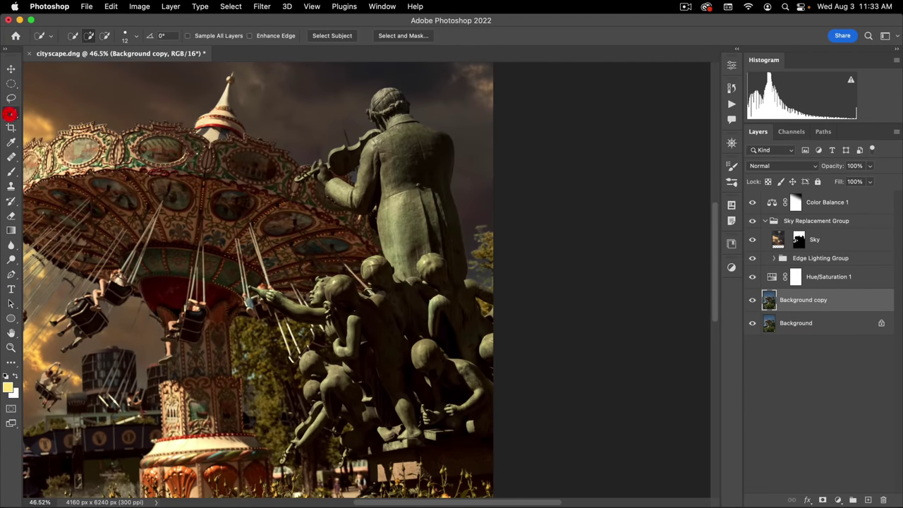
pyautogui.moveTo(387, 102); pyautogui.dragTo(384, 141)
pyautogui.click(353, 202)
pyautogui.moveTo(318, 290); pyautogui.dragTo(271, 305)
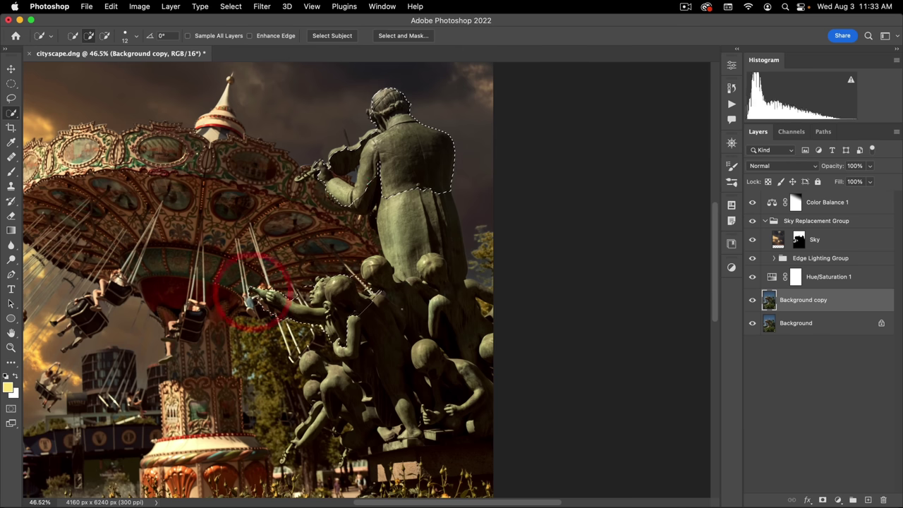
pyautogui.press('super+d')
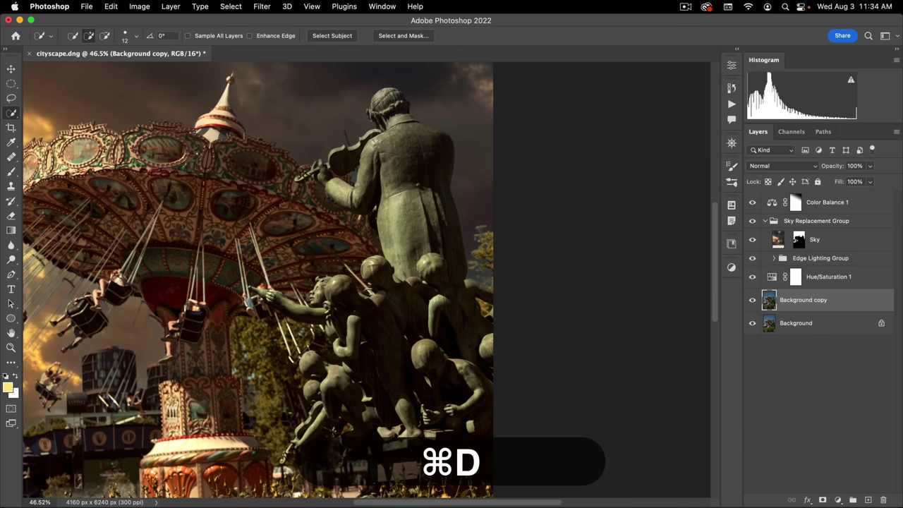
# Step: With the Pen tool in Path mode, start a path at the photo's right edge and trace the rear figure's shoulder toward the violinist's coat
pyautogui.moveTo(421, 334); pyautogui.dragTo(440, 257)
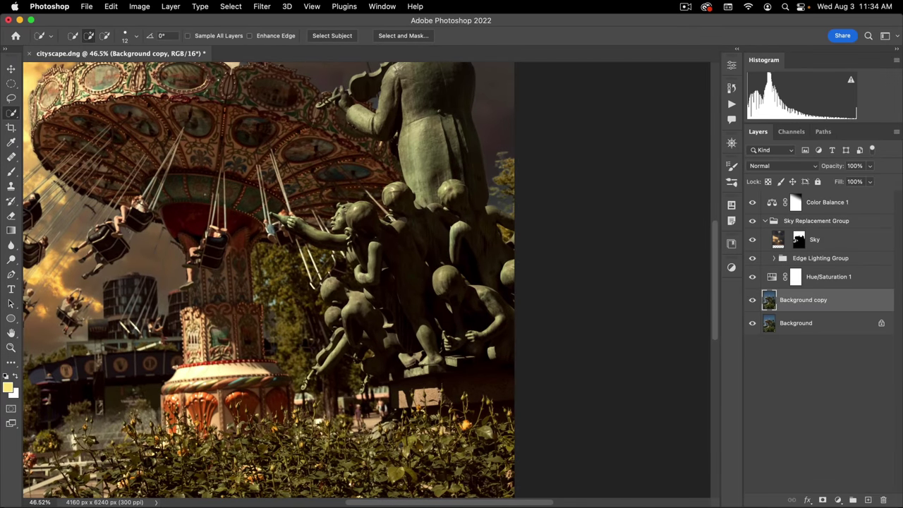
pyautogui.moveTo(436, 220); pyautogui.dragTo(429, 336)
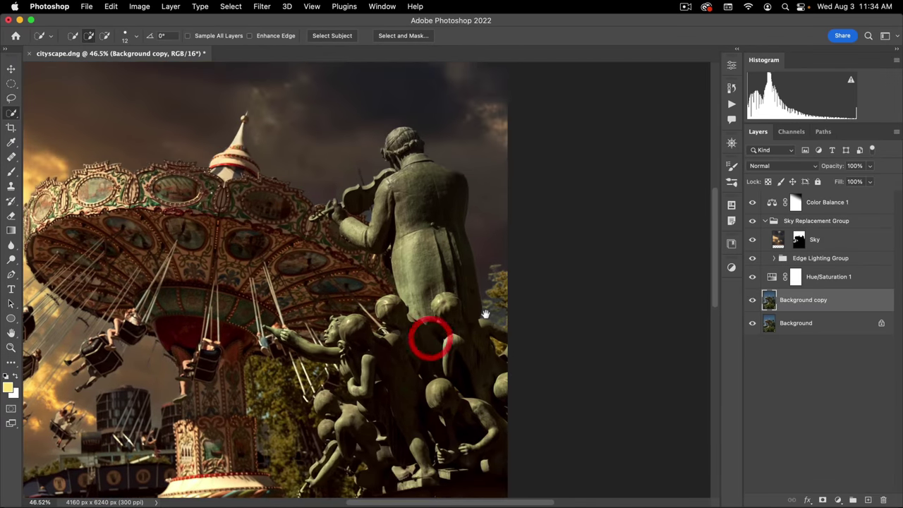
pyautogui.moveTo(458, 288); pyautogui.dragTo(539, 306)
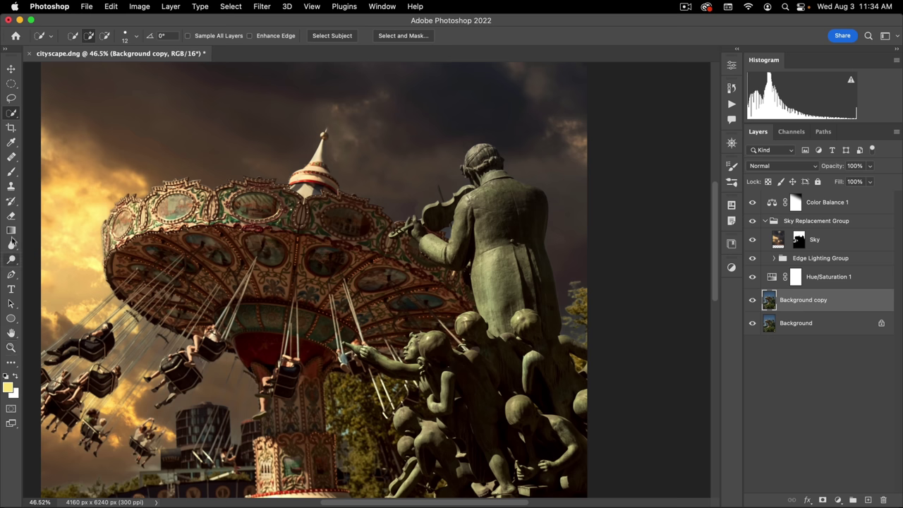
pyautogui.click(12, 275)
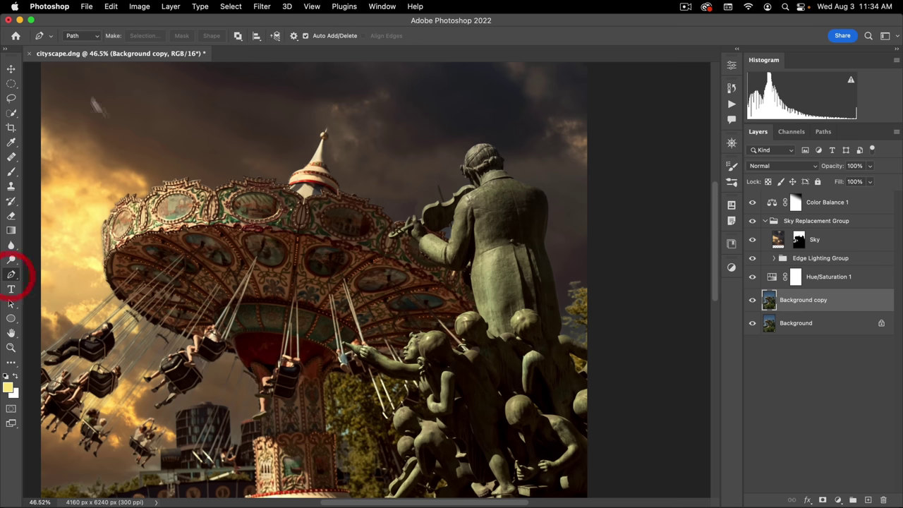
pyautogui.click(84, 37)
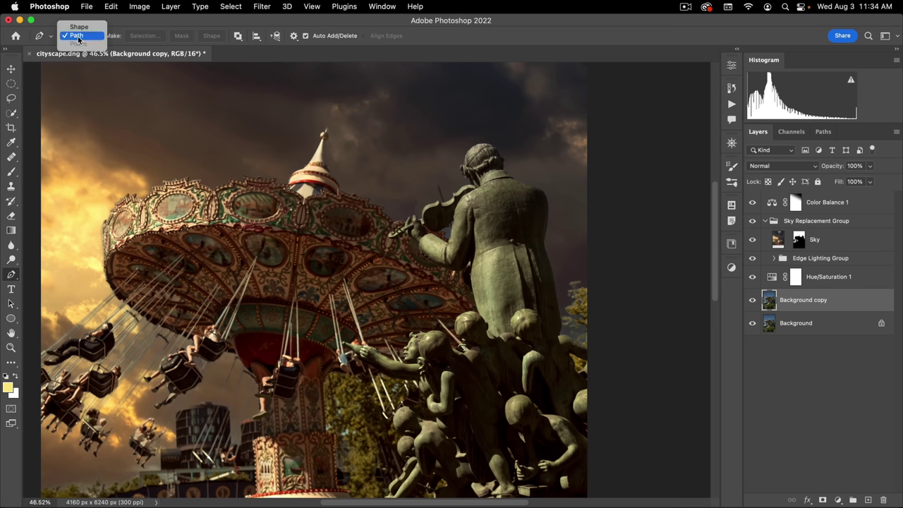
pyautogui.click(78, 36)
pyautogui.keyDown('super'); pyautogui.click(625, 275); pyautogui.keyUp('super')
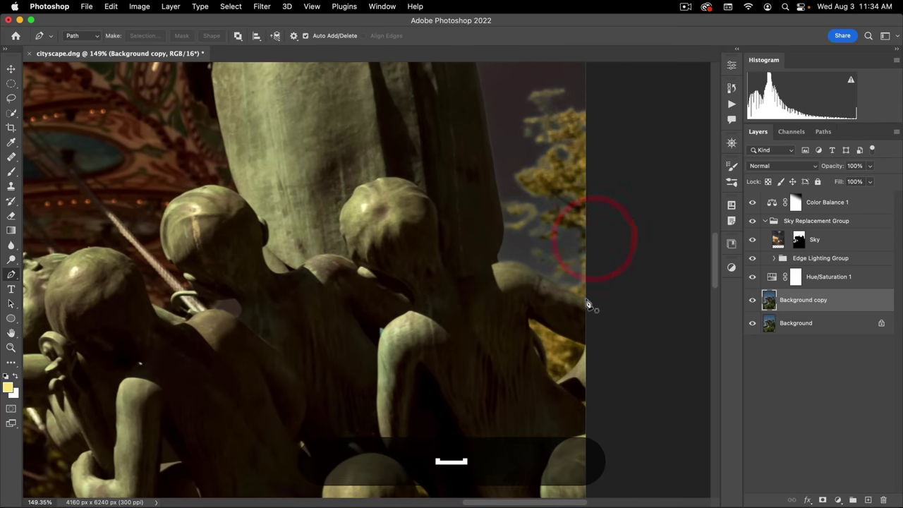
pyautogui.click(586, 299)
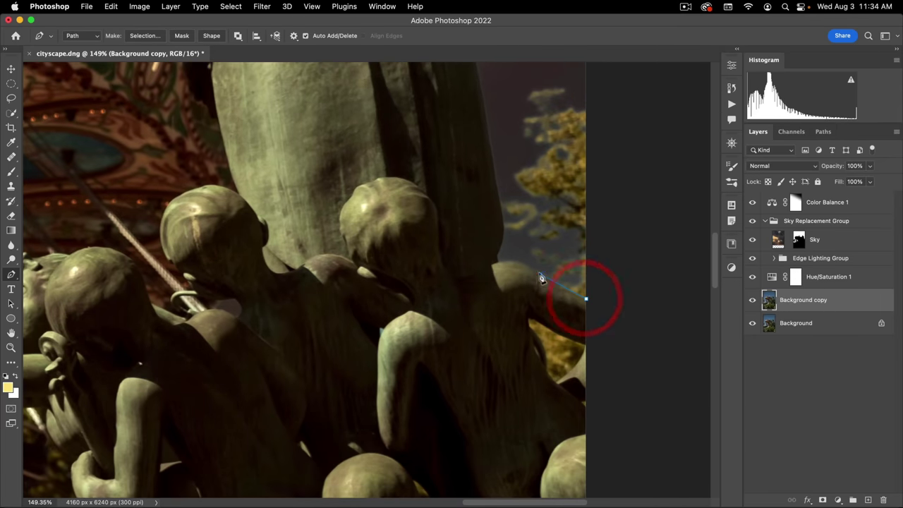
pyautogui.moveTo(540, 274); pyautogui.dragTo(499, 260)
pyautogui.click(501, 259)
# Step: Continue the path around the violinist's back, head, violin, bow and raised hand, and back down along his coat
pyautogui.moveTo(498, 212); pyautogui.dragTo(544, 247)
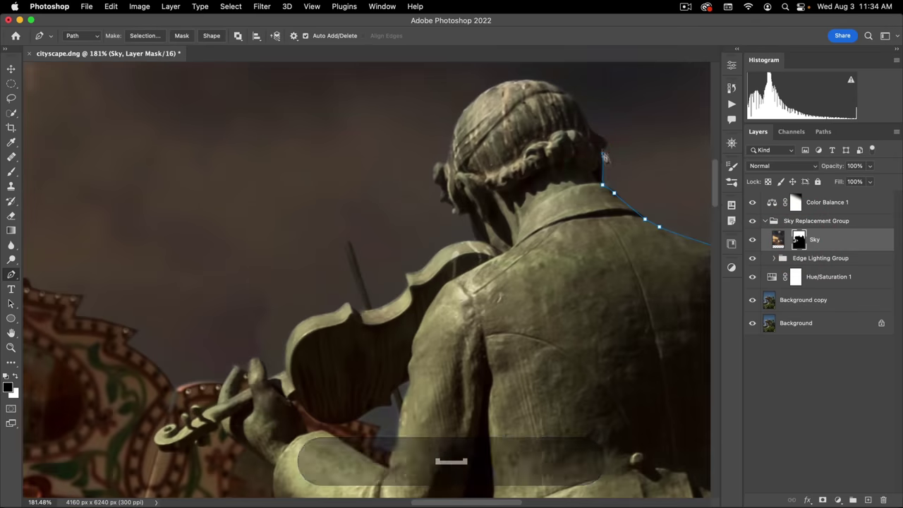
pyautogui.moveTo(585, 181); pyautogui.dragTo(593, 182)
pyautogui.click(208, 430)
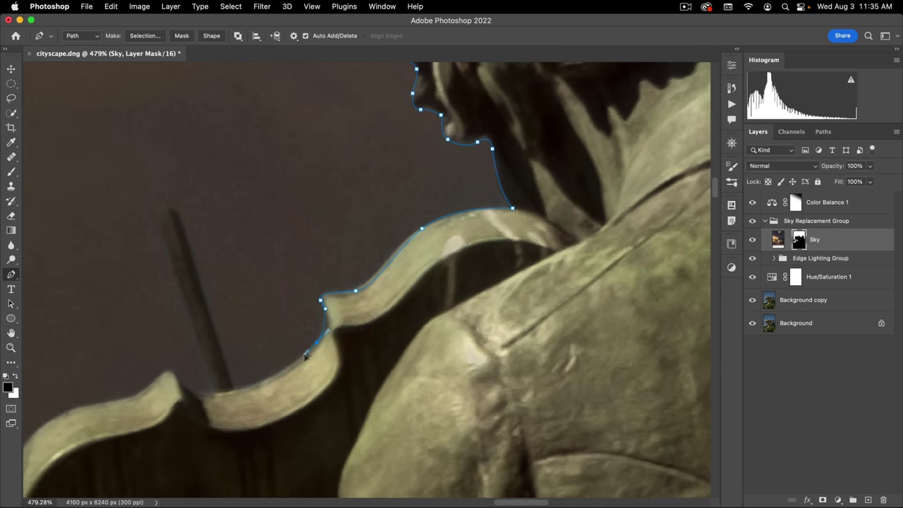
pyautogui.click(162, 202)
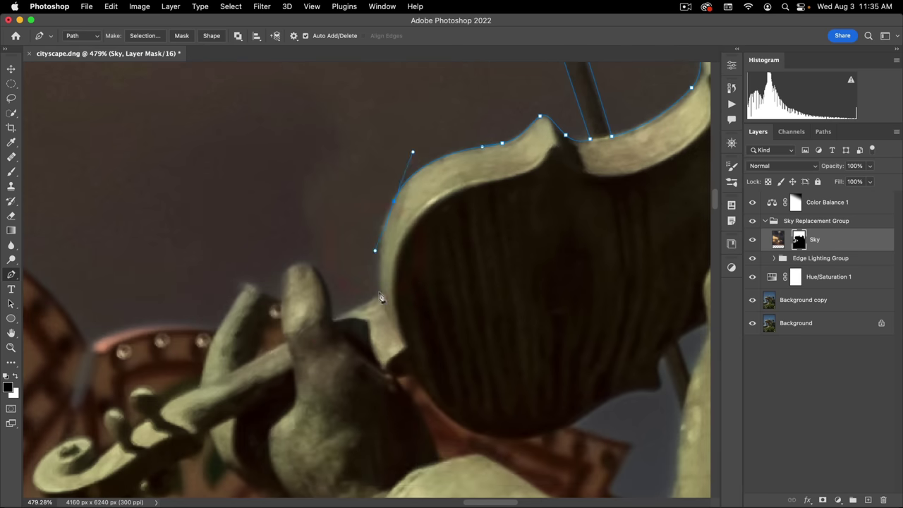
pyautogui.click(303, 262)
pyautogui.click(262, 332)
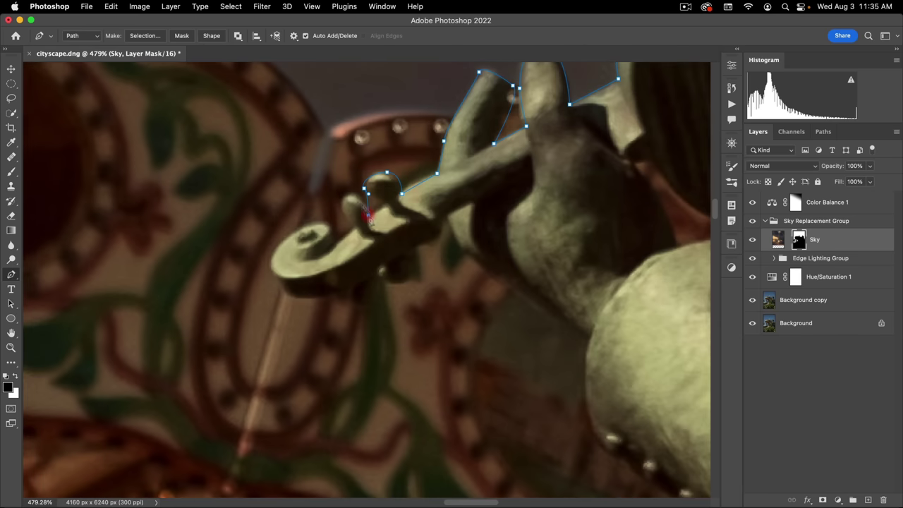
pyautogui.click(262, 272)
pyautogui.click(453, 227)
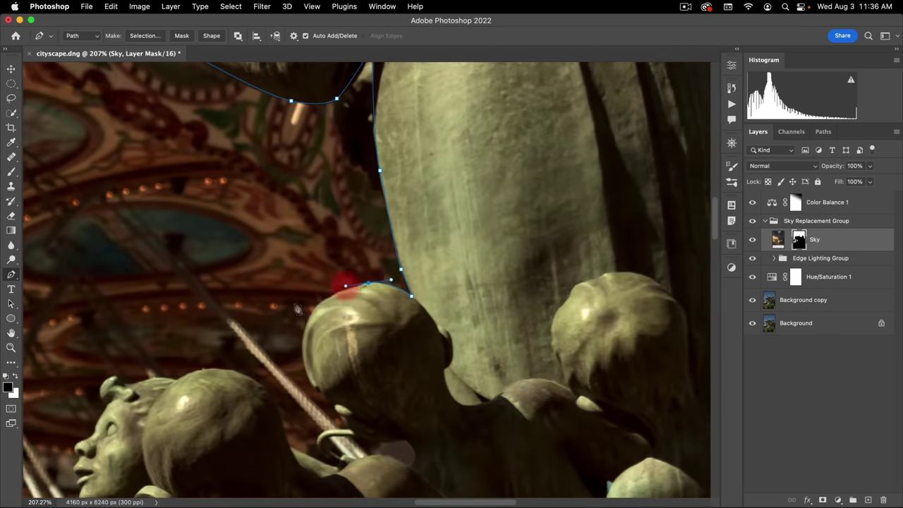
# Step: Trace the path around the head of the figure directly below the violinist and onto the neighbouring shoulder
pyautogui.click(311, 309)
pyautogui.click(314, 390)
pyautogui.click(329, 403)
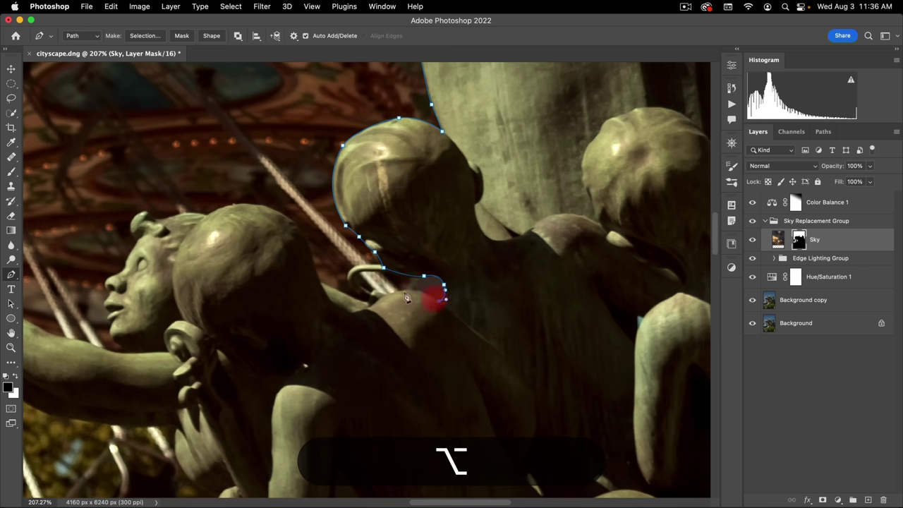
pyautogui.click(353, 300)
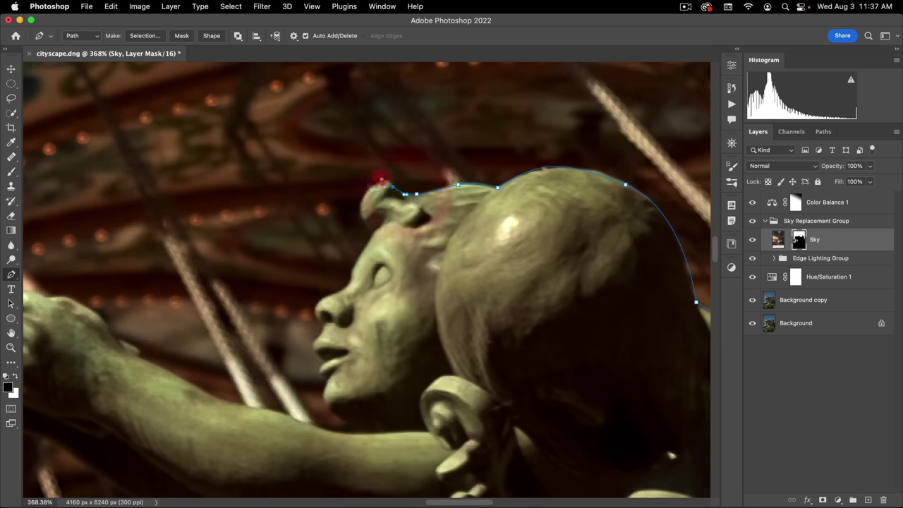
# Step: Trace the path over the reaching figure's hair and down the face profile to the chin and arm
pyautogui.click(364, 218)
pyautogui.click(357, 261)
pyautogui.click(319, 296)
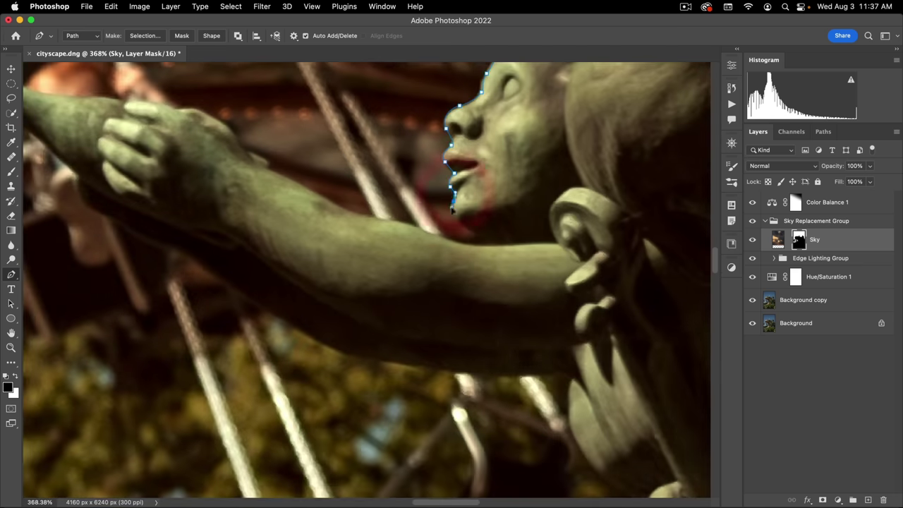
pyautogui.click(417, 215)
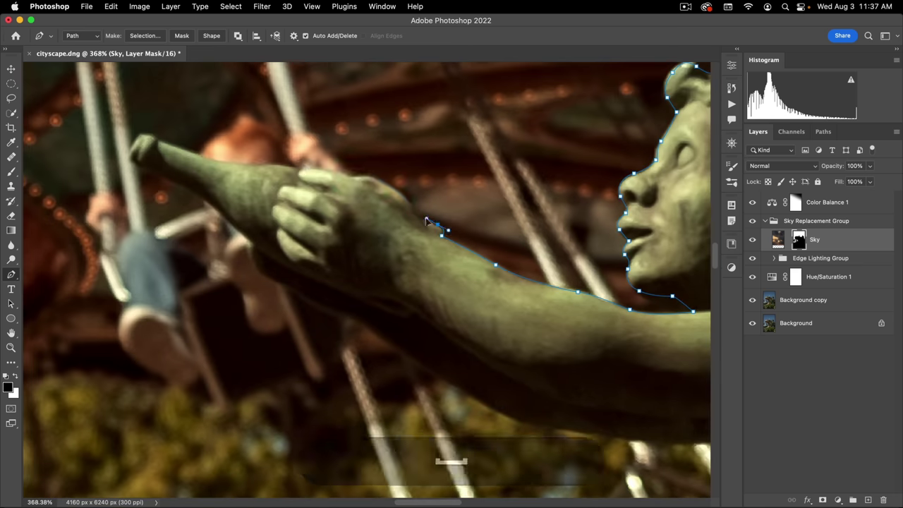
# Step: Trace the path along the outstretched forearm and hand, around the tip of the held object and back underneath
pyautogui.click(373, 178)
pyautogui.click(311, 168)
pyautogui.click(265, 164)
pyautogui.click(173, 146)
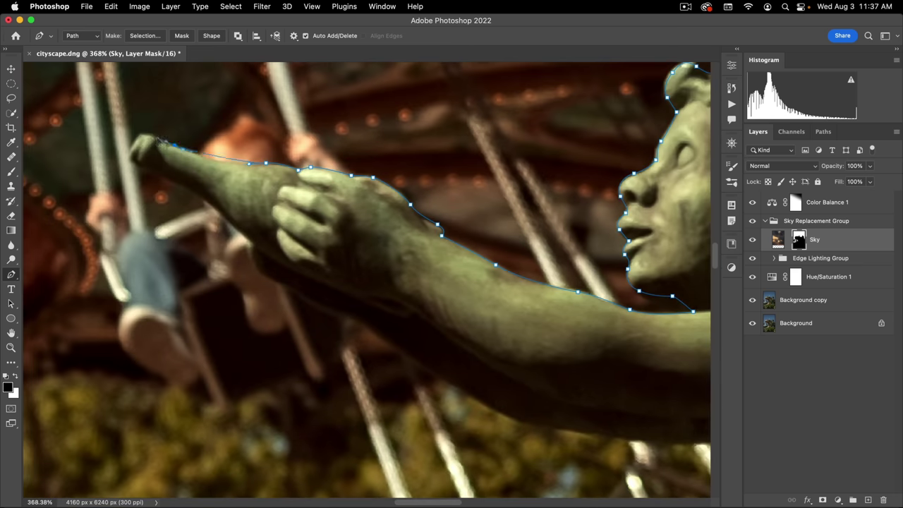
pyautogui.click(140, 140)
pyautogui.click(266, 256)
# Step: Continue the path down the bent elbow and the lower figures, around the small violin and the hand holding it
pyautogui.click(731, 369)
pyautogui.moveTo(625, 423); pyautogui.dragTo(369, 157)
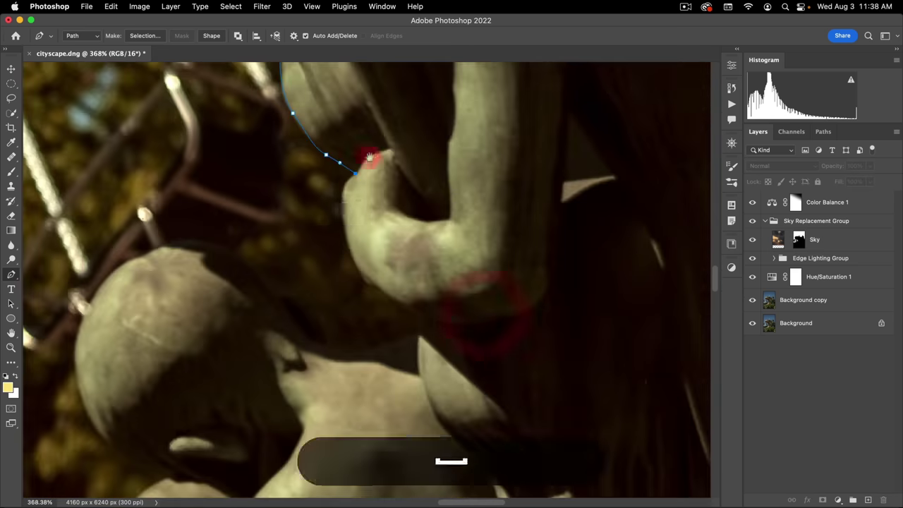
pyautogui.press('super+z')
pyautogui.click(262, 302)
pyautogui.moveTo(262, 302); pyautogui.dragTo(383, 131)
pyautogui.click(362, 175)
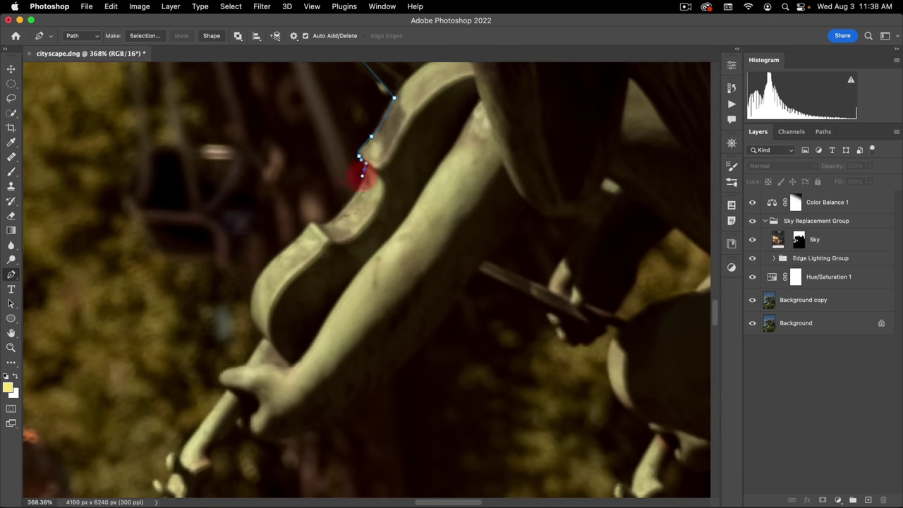
pyautogui.click(283, 271)
pyautogui.click(286, 363)
pyautogui.moveTo(285, 363); pyautogui.dragTo(319, 251)
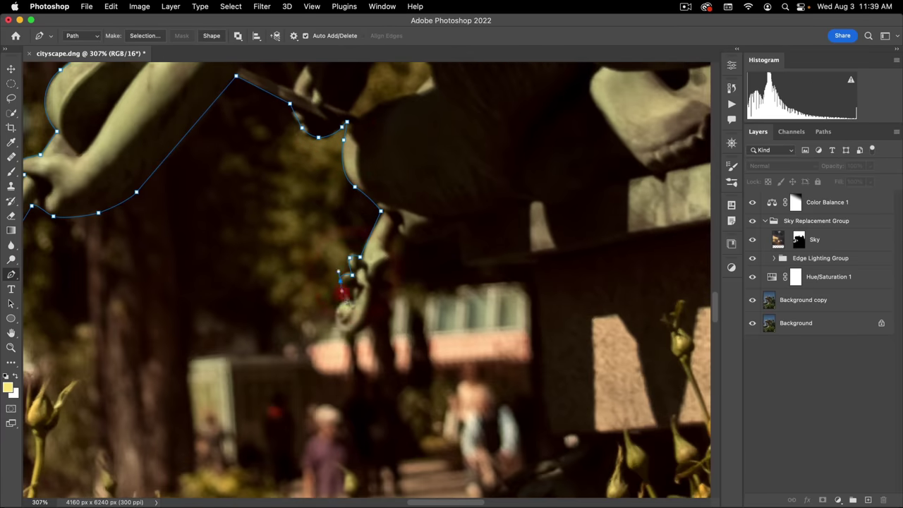
# Step: Close the outline around the pedestal and trace separate paths around the gaps between the figures and beneath the violinist's violin
pyautogui.click(534, 272)
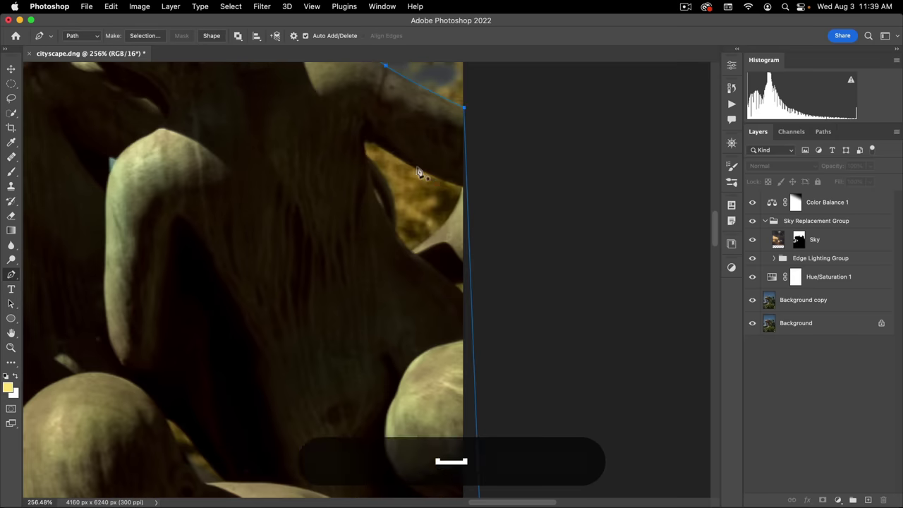
pyautogui.click(463, 198)
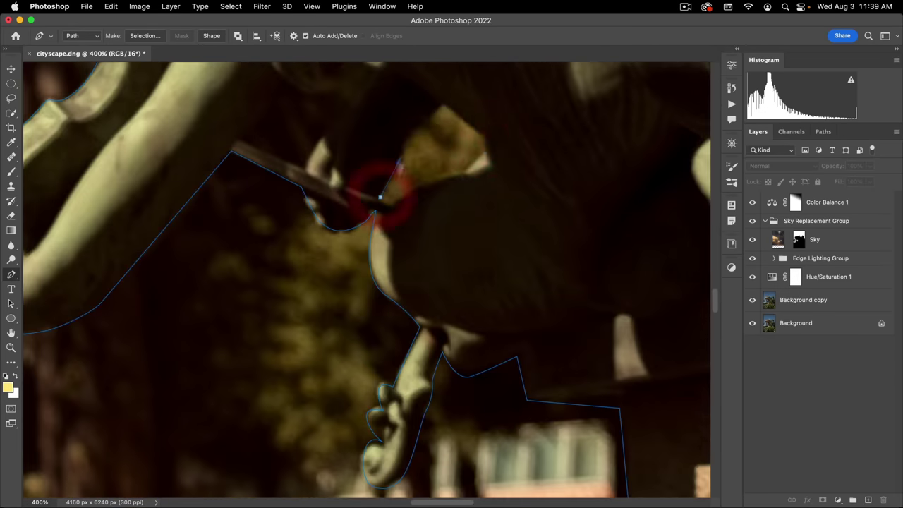
pyautogui.press('cmd+z')
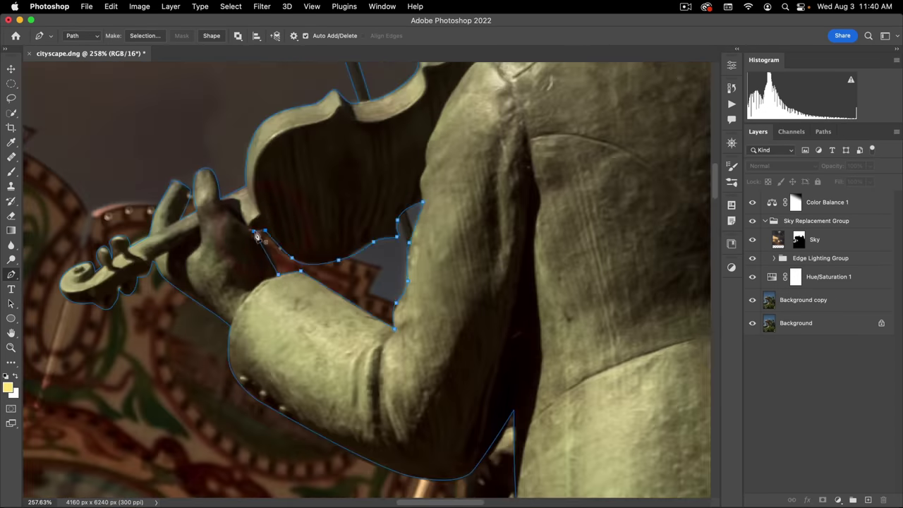
pyautogui.click(415, 268)
pyautogui.moveTo(375, 322); pyautogui.dragTo(389, 343)
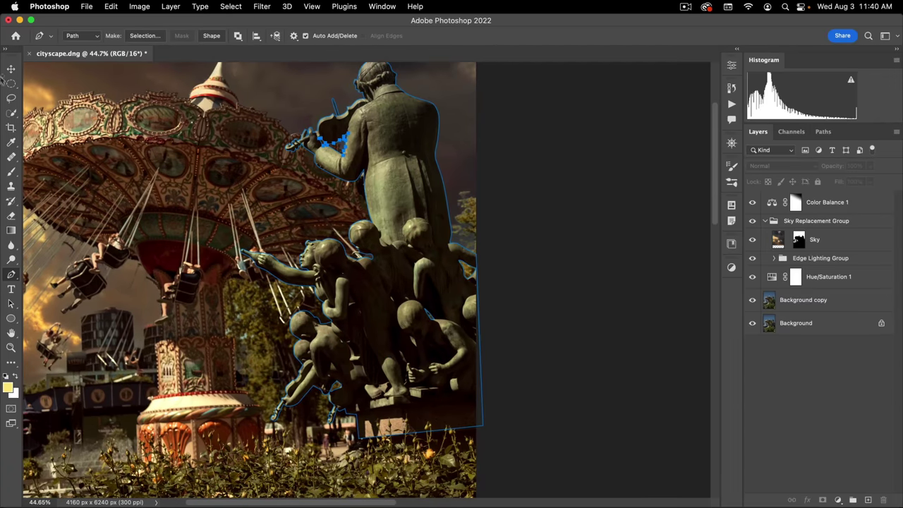
# Step: Select all the statue paths together and convert them into a selection
pyautogui.press('a')
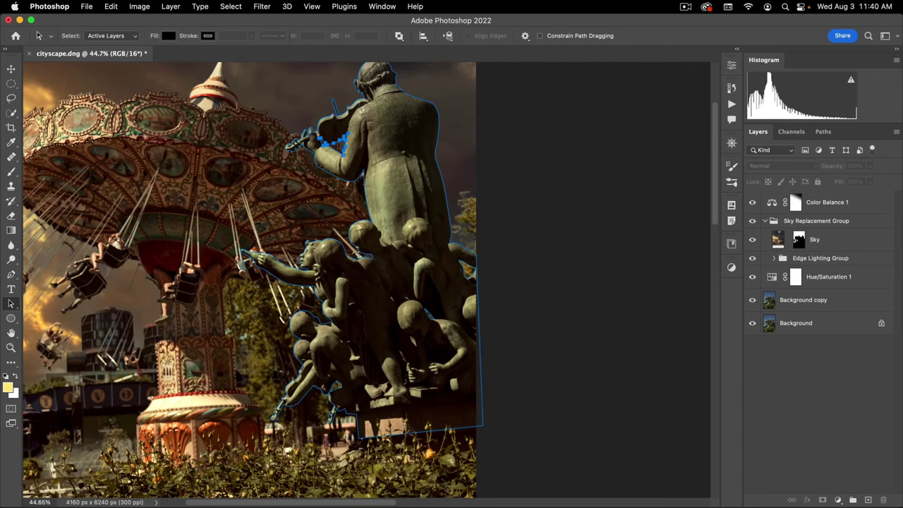
pyautogui.moveTo(223, 93); pyautogui.dragTo(534, 450)
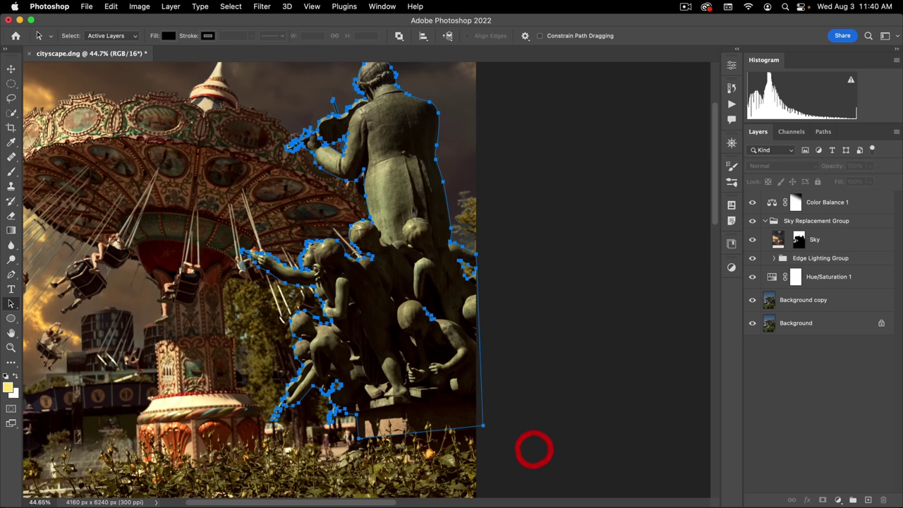
pyautogui.rightClick(398, 159)
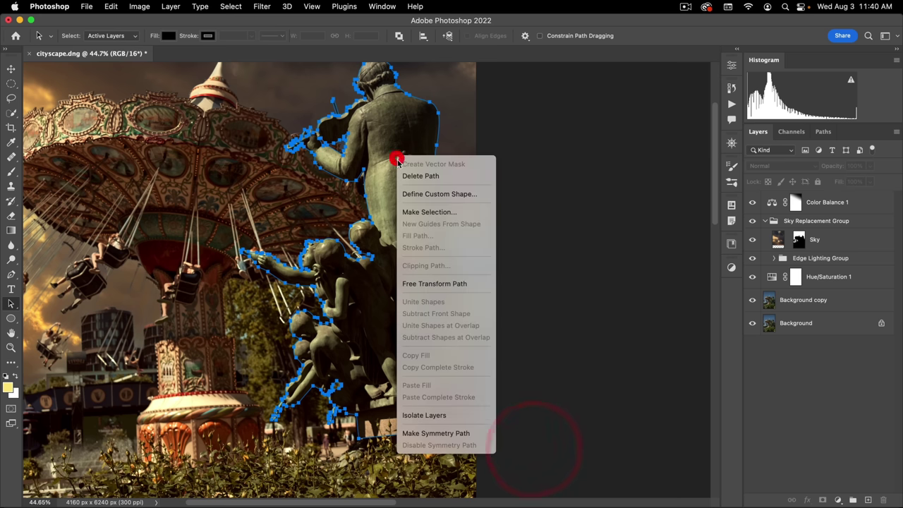
pyautogui.click(410, 213)
pyautogui.click(593, 180)
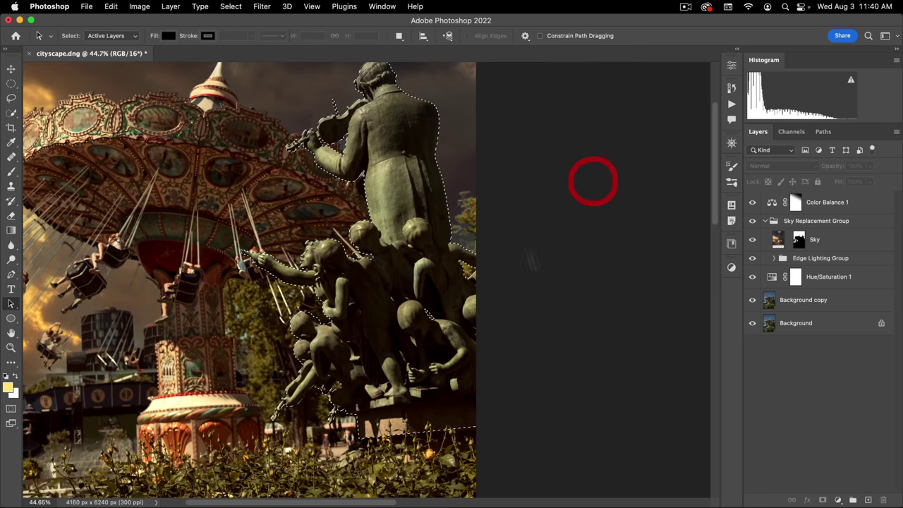
# Step: Copy the selected statue group from the Background copy layer to a new layer named "statue"
pyautogui.click(770, 301)
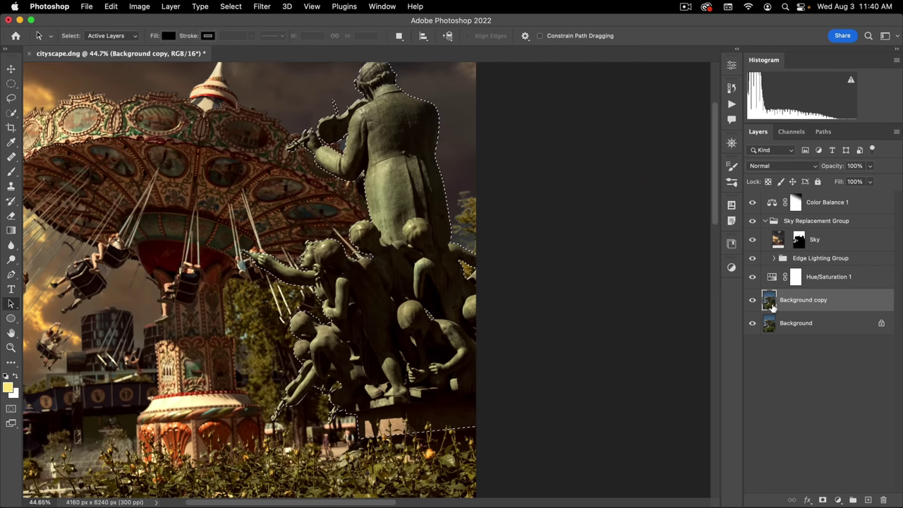
pyautogui.press('super+j')
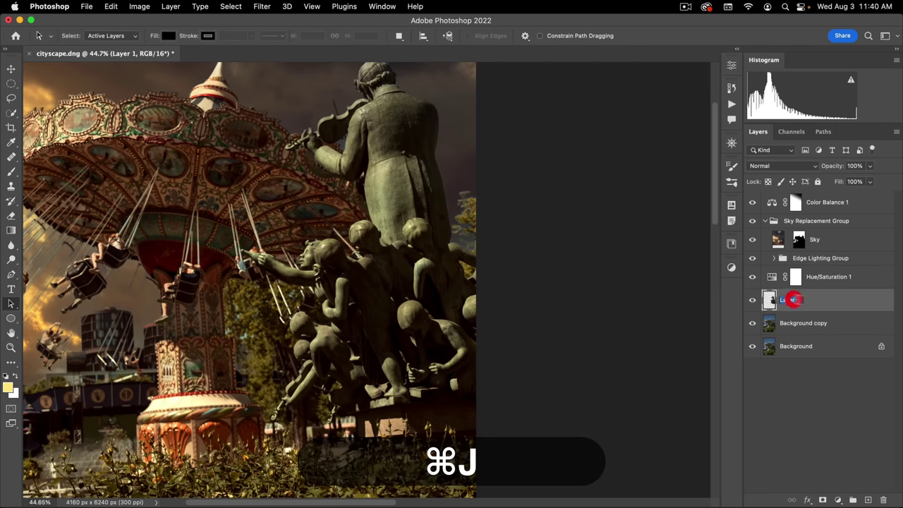
pyautogui.write('statue')
pyautogui.press('Return')
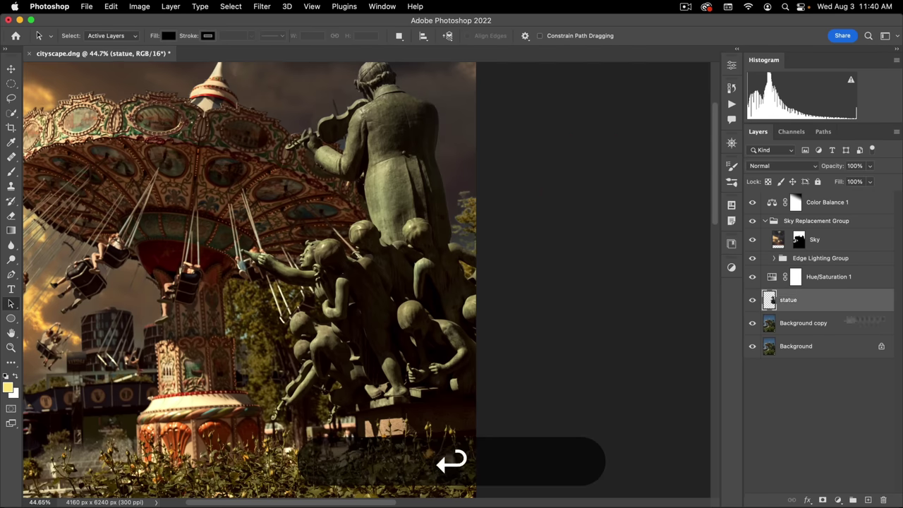
# Step: Load the statue layer's outline as a selection and make the Color Balance 1 layer mask active
pyautogui.press('super+space')
pyautogui.moveTo(379, 363); pyautogui.dragTo(339, 362)
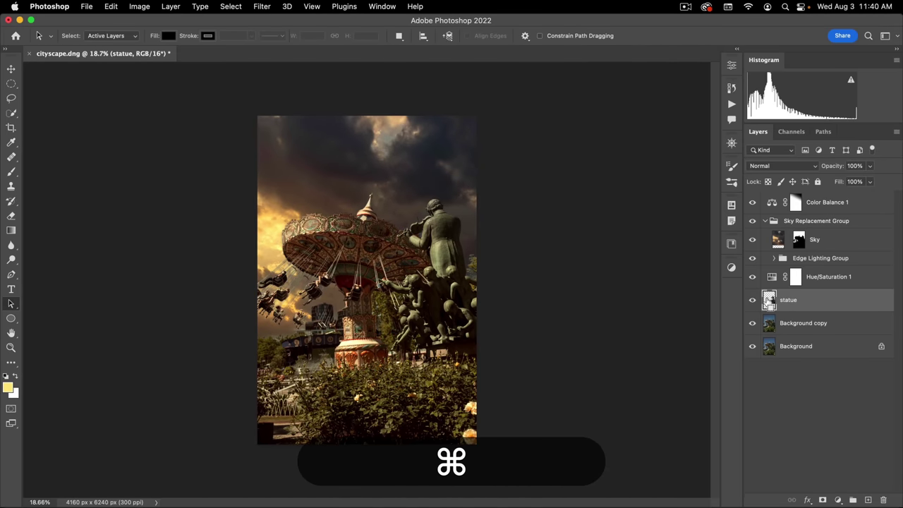
pyautogui.keyDown('super'); pyautogui.click(769, 301); pyautogui.keyUp('super')
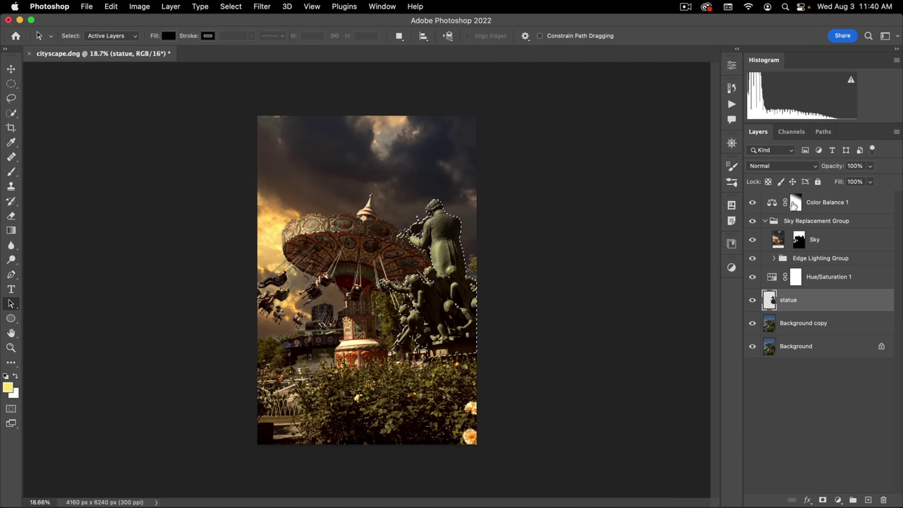
pyautogui.click(794, 203)
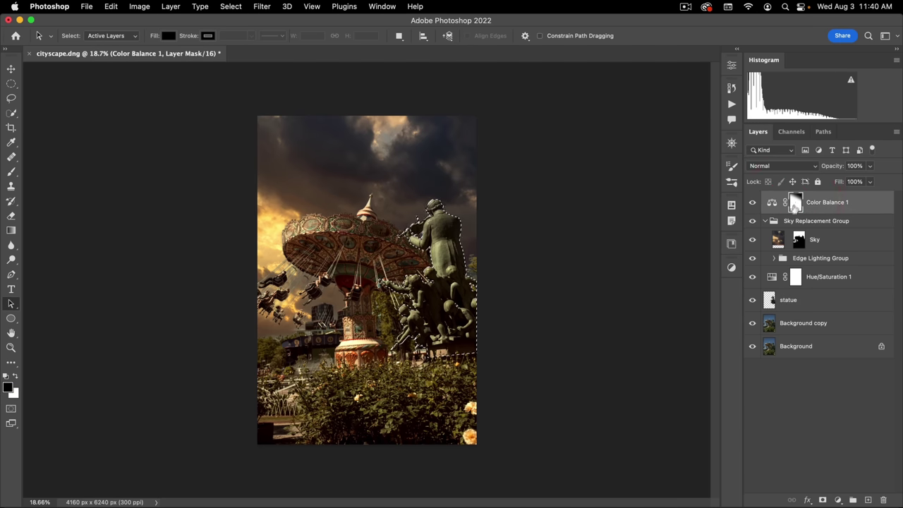
pyautogui.moveTo(476, 304); pyautogui.dragTo(500, 289)
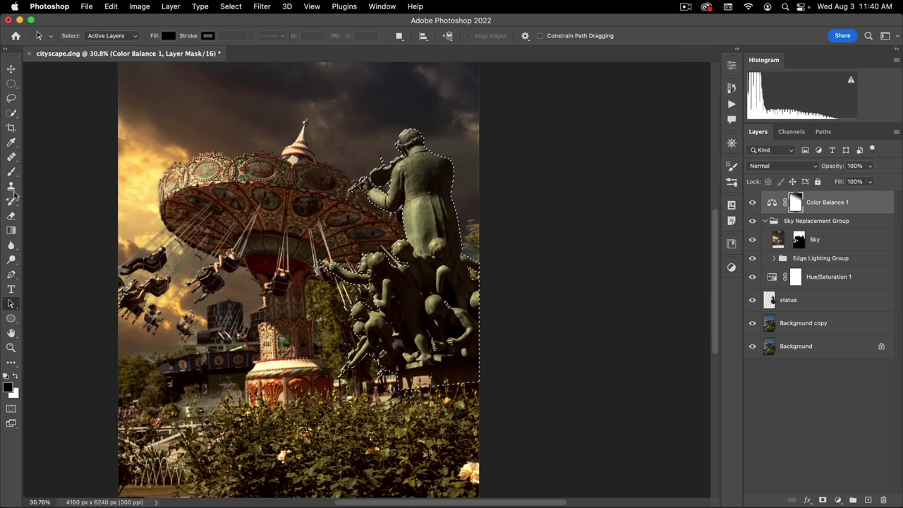
# Step: Apply a black-to-transparent linear gradient diagonally across the selected statues on the Color Balance 1 mask, then deselect
pyautogui.click(12, 234)
pyautogui.press('d')
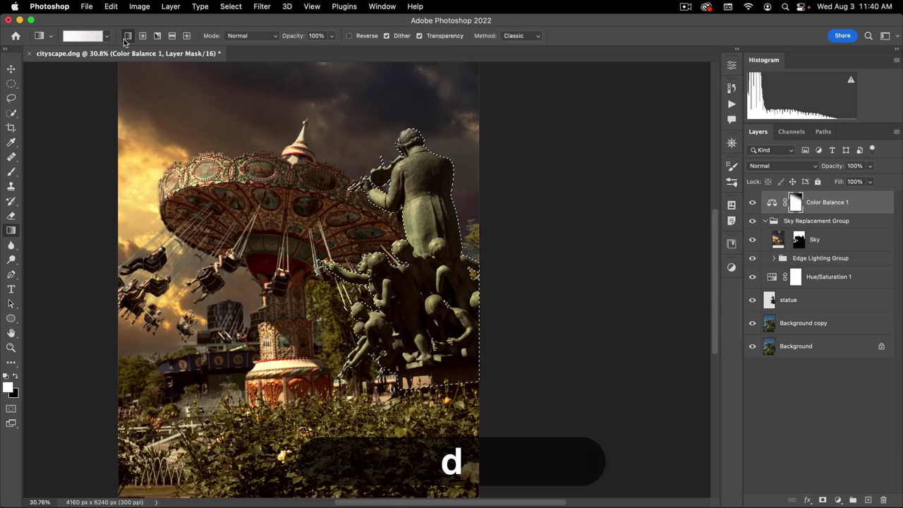
pyautogui.click(106, 36)
pyautogui.click(106, 36)
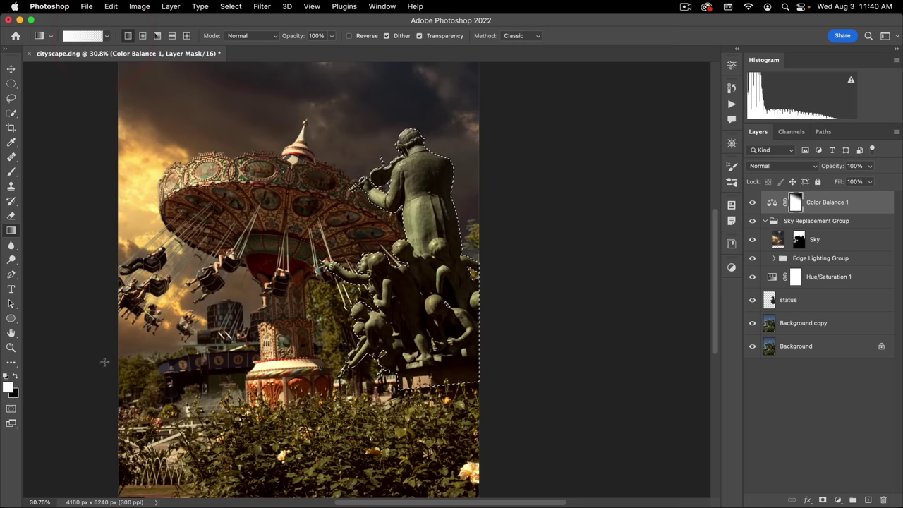
pyautogui.press('x')
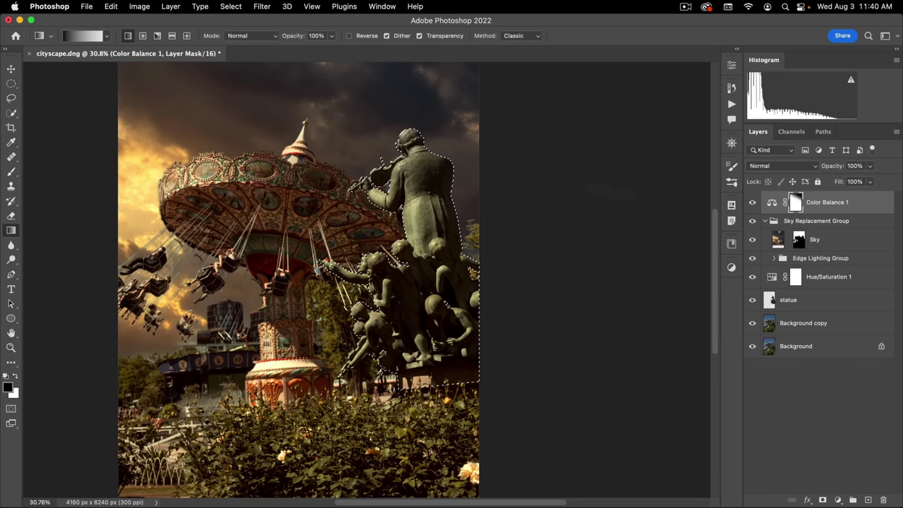
pyautogui.moveTo(377, 250); pyautogui.dragTo(502, 360)
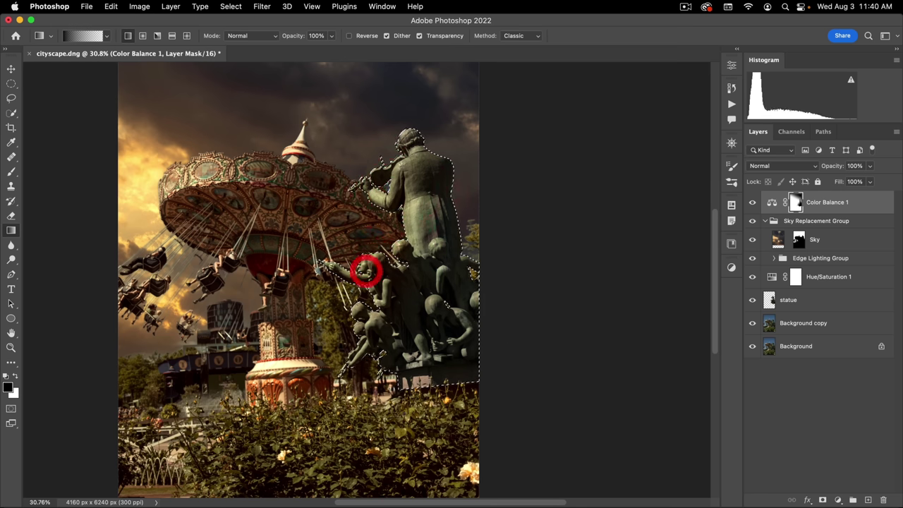
pyautogui.press('super+d')
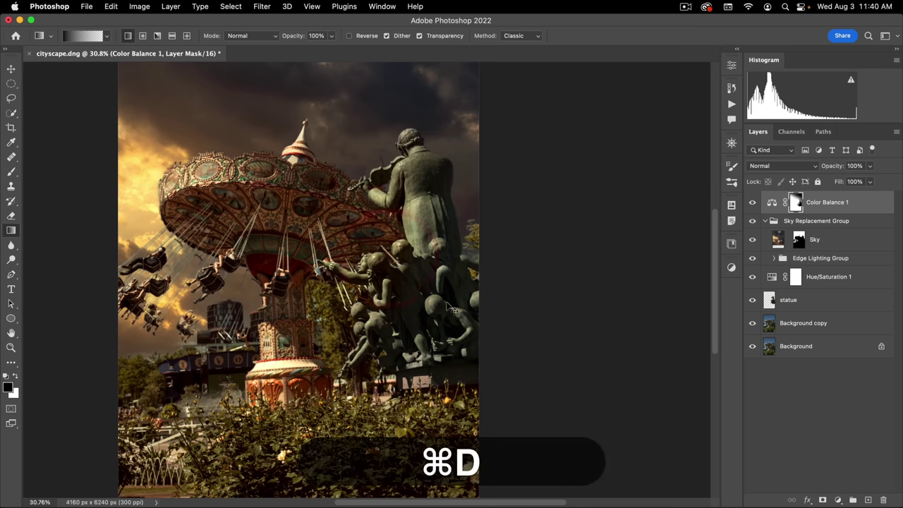
# Step: Compare the image with the Color Balance 1 adjustment hidden and shown, at close and full-image views
pyautogui.moveTo(389, 259); pyautogui.dragTo(480, 260)
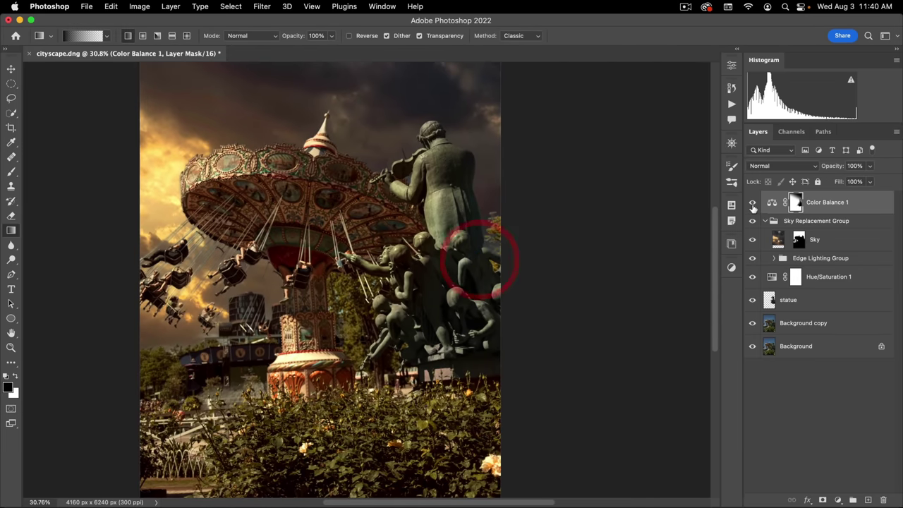
pyautogui.click(752, 202)
pyautogui.click(753, 203)
pyautogui.click(752, 203)
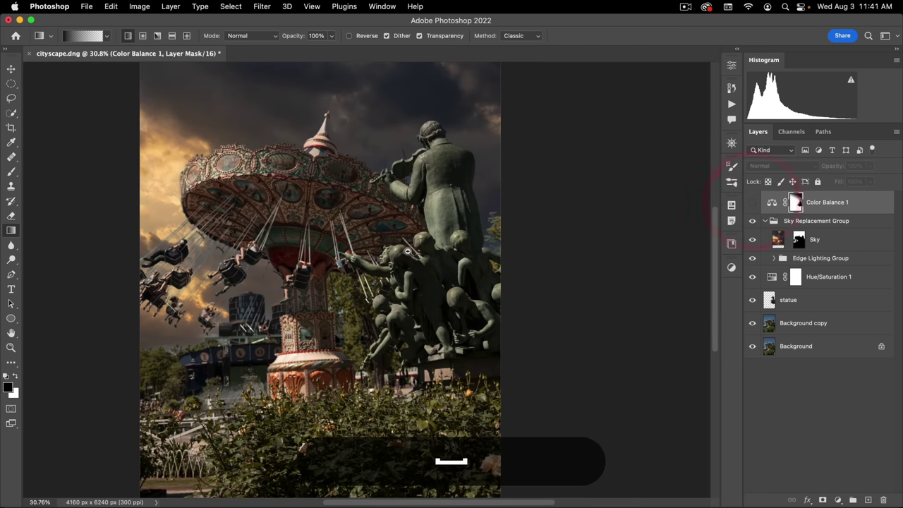
pyautogui.moveTo(427, 241); pyautogui.dragTo(403, 252)
pyautogui.click(752, 203)
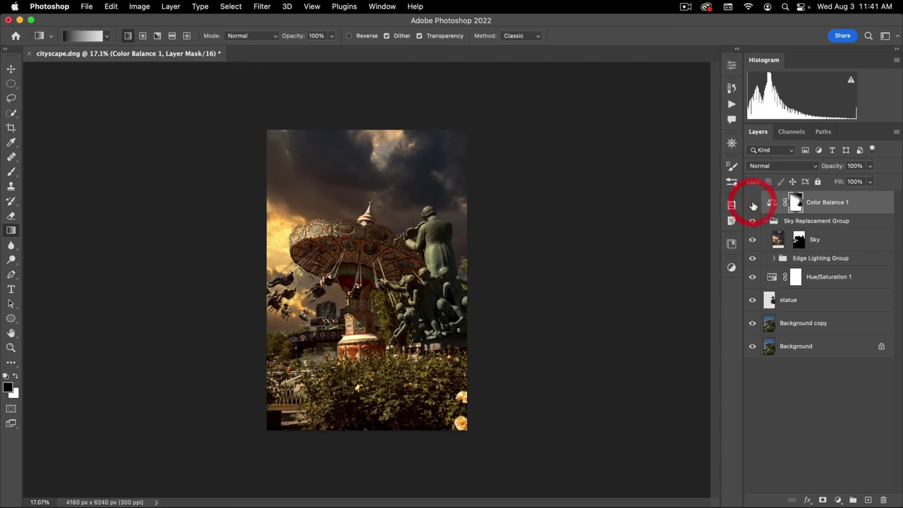
pyautogui.doubleClick(752, 203)
pyautogui.moveTo(374, 313); pyautogui.dragTo(388, 298)
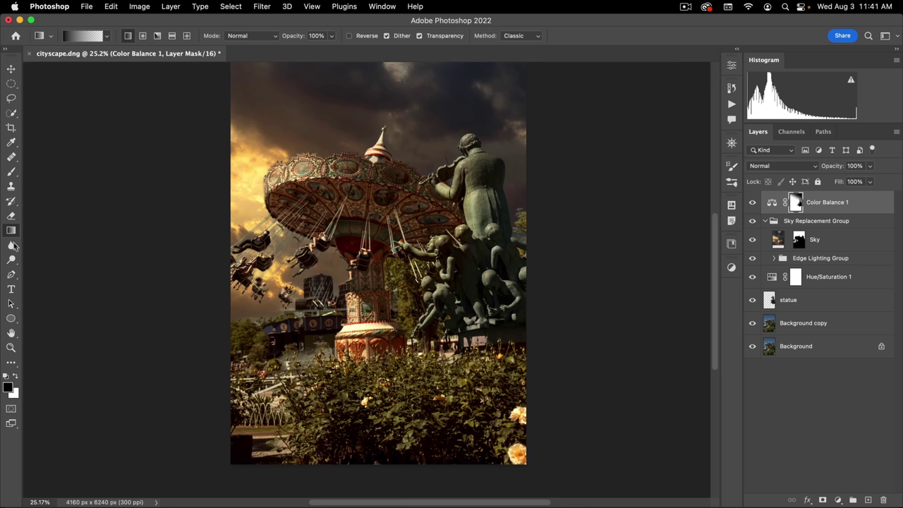
# Step: On a new layer, draw a yellow-to-transparent radial gradient outward from the swing riders past the statues
pyautogui.click(142, 37)
pyautogui.click(868, 500)
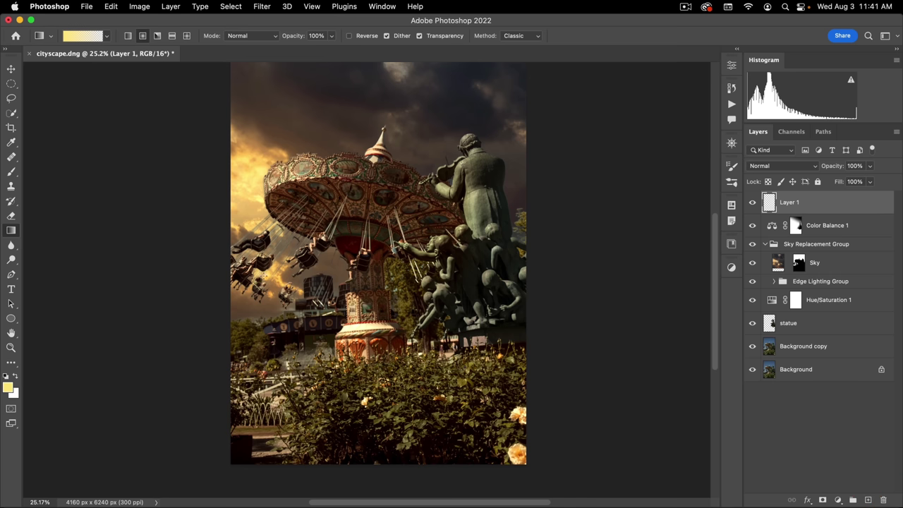
pyautogui.moveTo(264, 270); pyautogui.dragTo(538, 263)
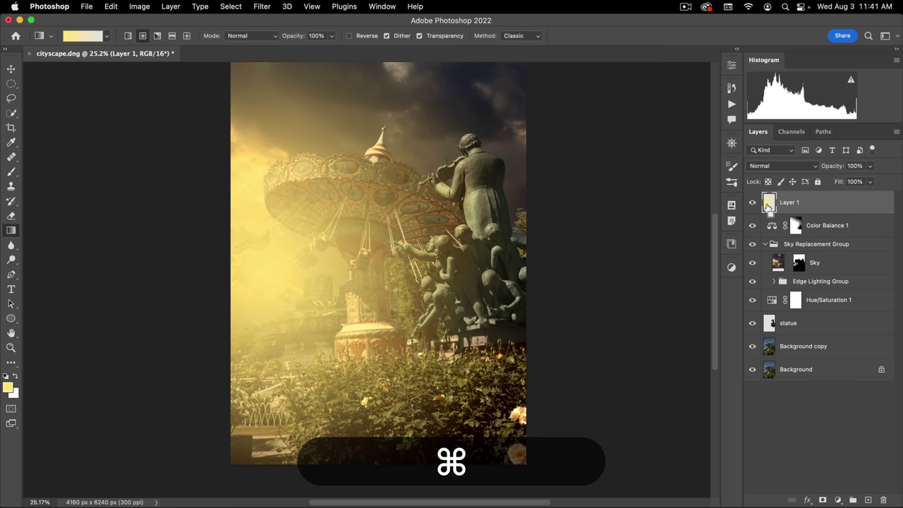
# Step: Load the yellow gradient layer as a selection and check it with the layer hidden, then deselect and delete that layer
pyautogui.keyDown('super'); pyautogui.click(768, 202); pyautogui.keyUp('super')
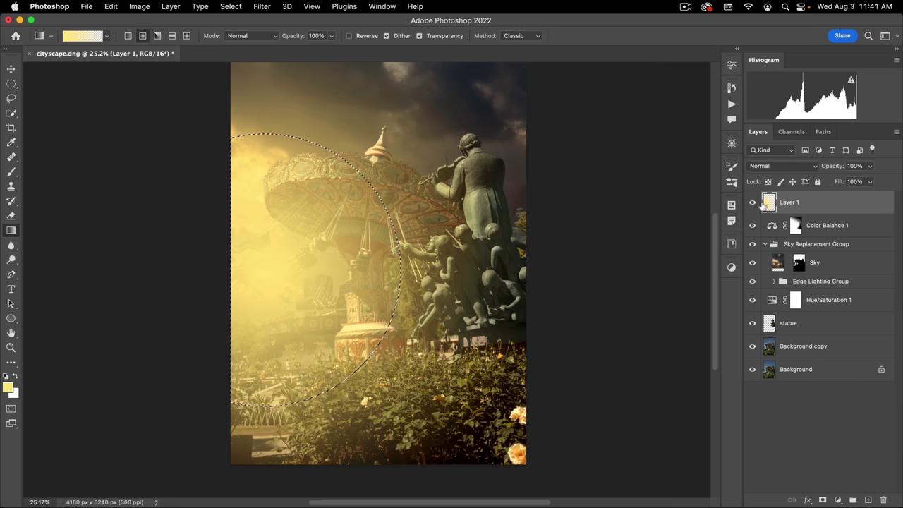
pyautogui.click(752, 203)
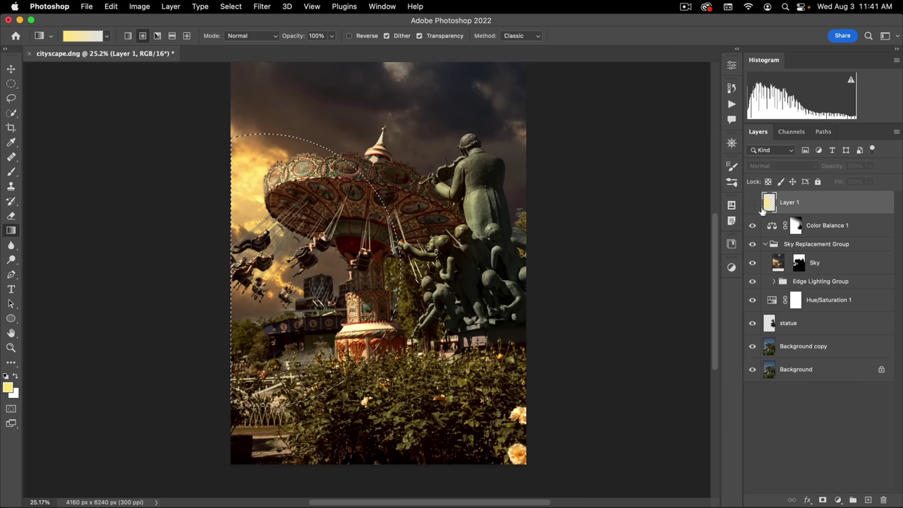
pyautogui.click(752, 203)
pyautogui.press('super+d')
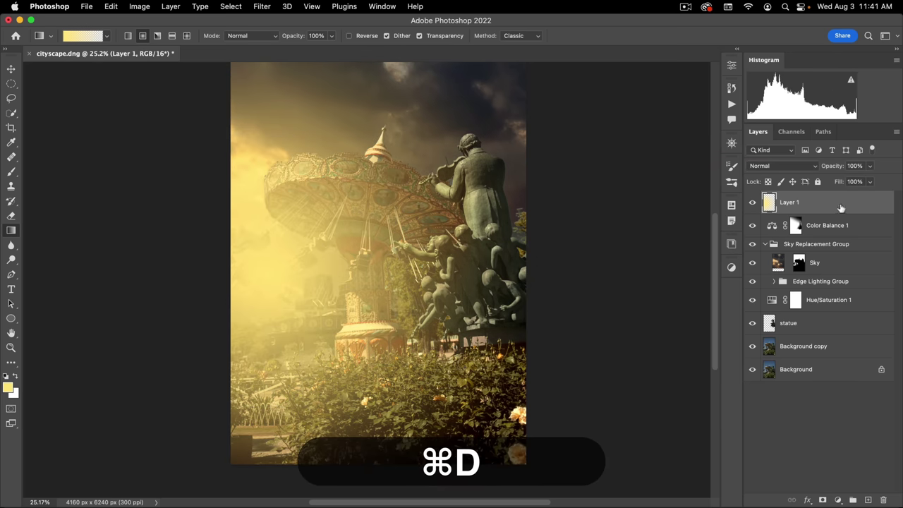
pyautogui.moveTo(835, 204); pyautogui.dragTo(883, 499)
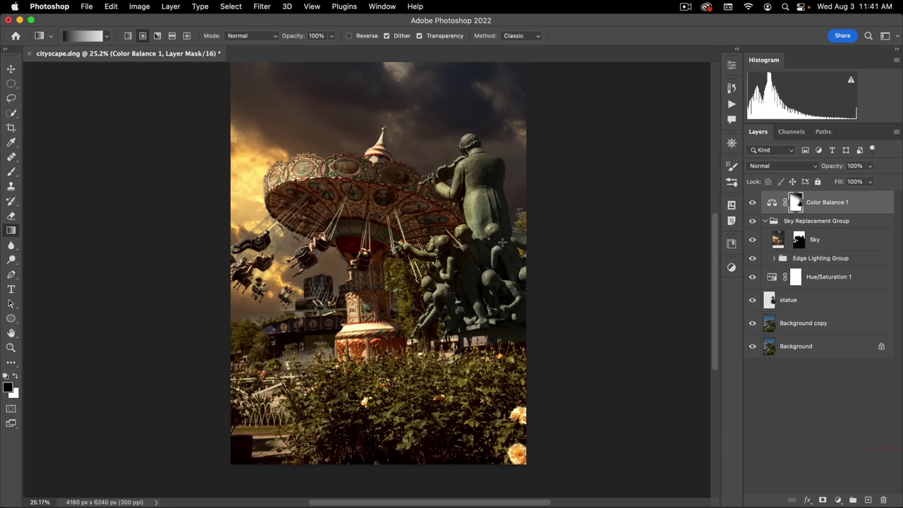
# Step: Add a new empty layer above Color Balance 1 and enter Quick Mask mode
pyautogui.press('q')
pyautogui.press('q')
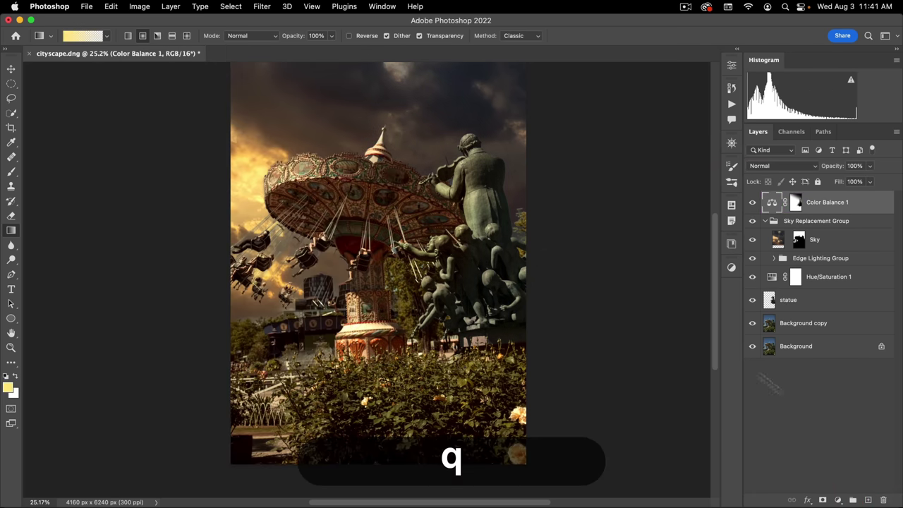
pyautogui.click(868, 500)
pyautogui.press('q')
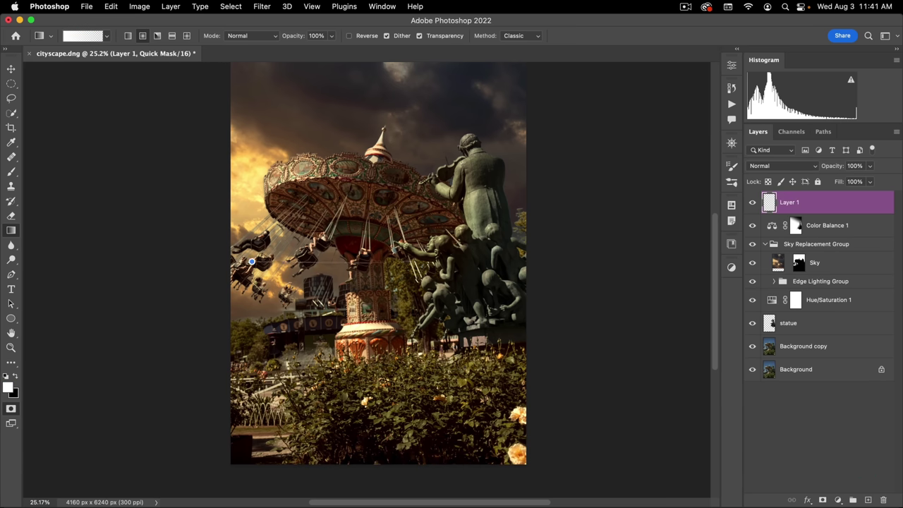
# Step: Draw a black-to-transparent radial gradient from the swing riders past the statues in the Quick Mask, convert it to a selection and invert it
pyautogui.moveTo(252, 262); pyautogui.dragTo(530, 248)
pyautogui.press('x')
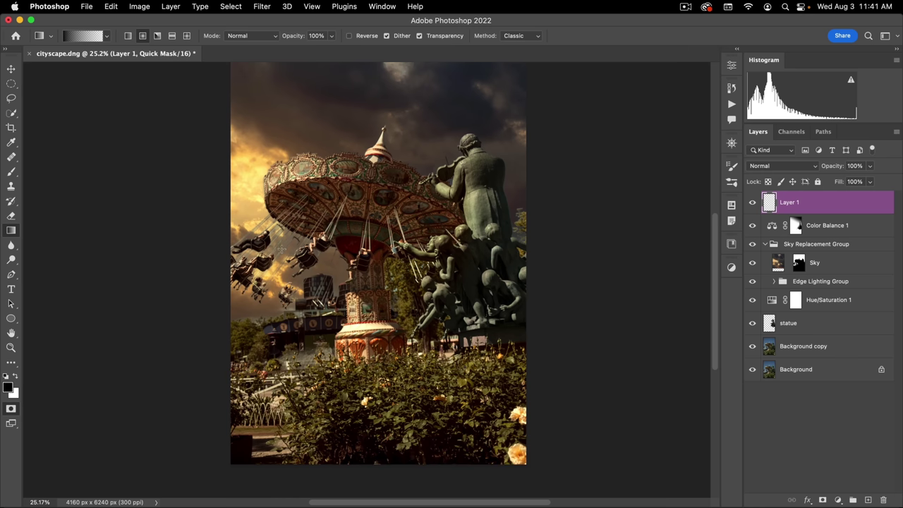
pyautogui.moveTo(267, 243); pyautogui.dragTo(541, 236)
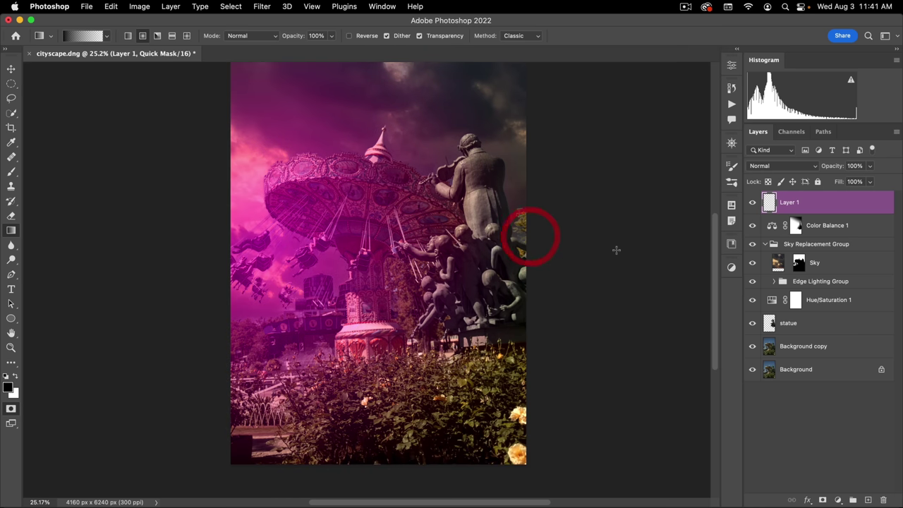
pyautogui.press('q')
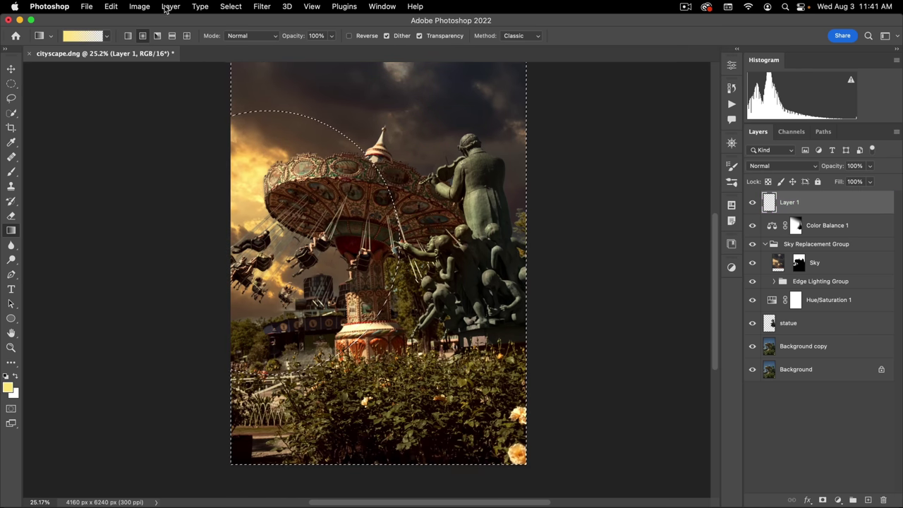
pyautogui.click(140, 7)
pyautogui.moveTo(231, 8)
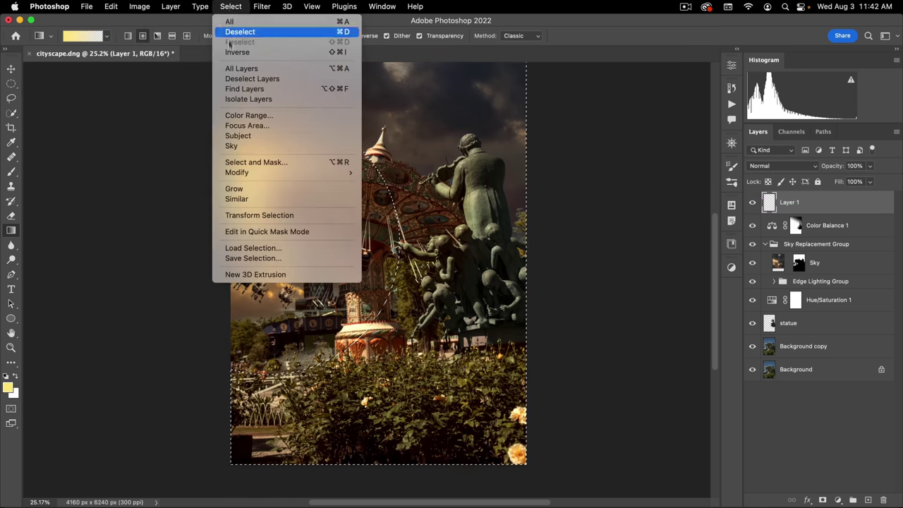
pyautogui.click(245, 53)
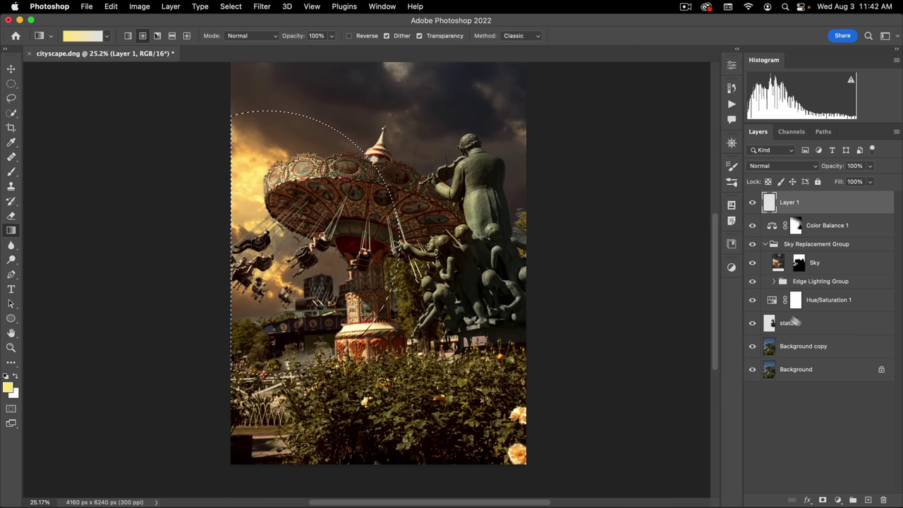
# Step: Add a Curves adjustment layer from the selection and raise the Red channel's black point to an output of 49
pyautogui.click(839, 500)
pyautogui.click(855, 309)
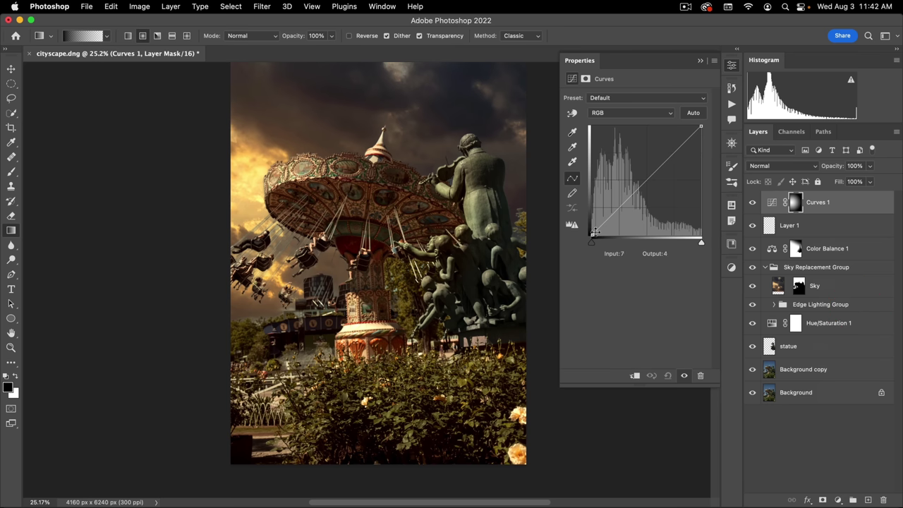
pyautogui.moveTo(591, 235); pyautogui.dragTo(592, 211)
pyautogui.click(613, 113)
pyautogui.click(616, 122)
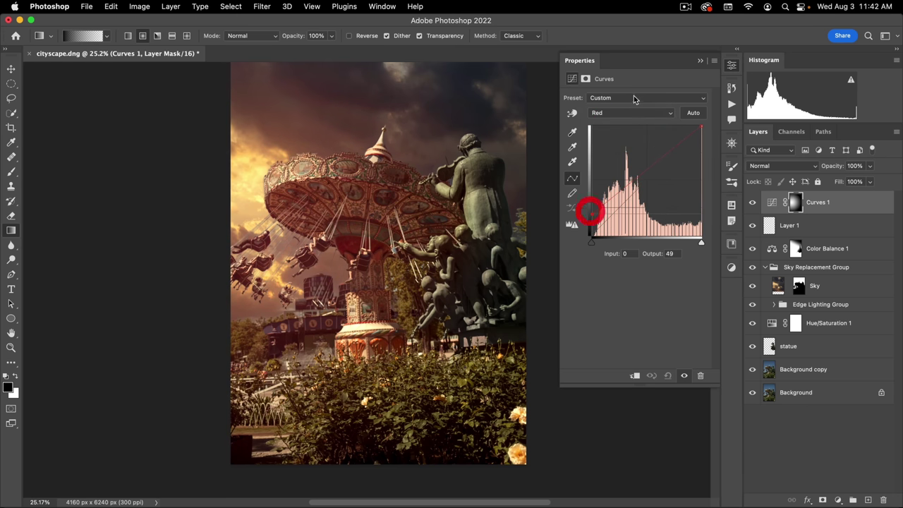
# Step: Raise the Curves 1 black point outputs to 30 in the Green channel and 64 in the Red channel
pyautogui.click(621, 113)
pyautogui.click(611, 123)
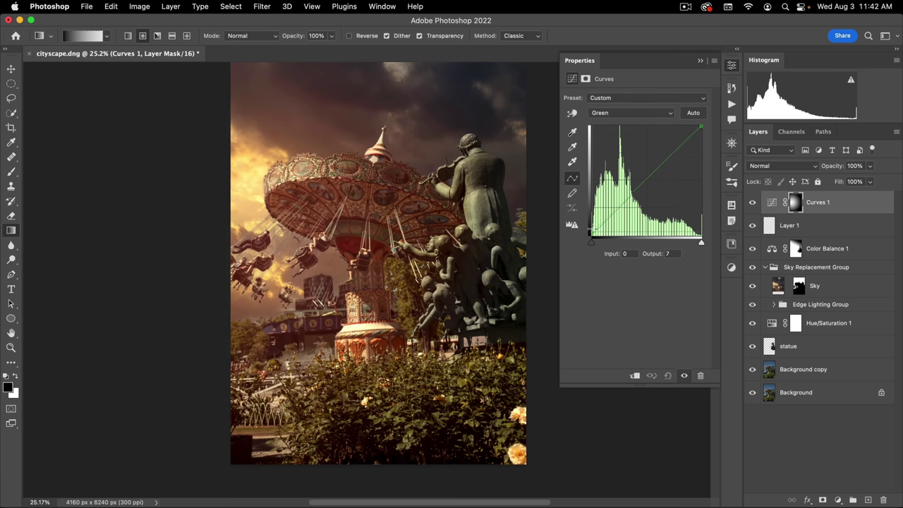
pyautogui.moveTo(592, 234); pyautogui.dragTo(591, 223)
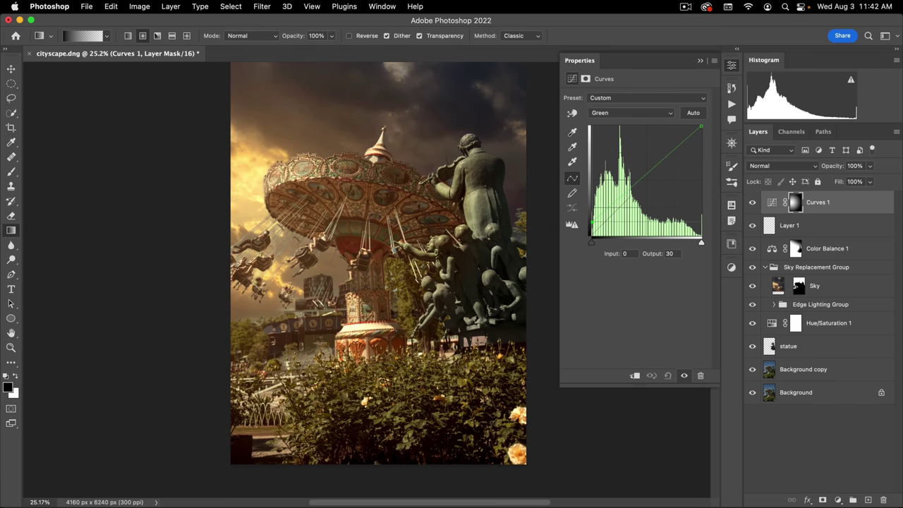
pyautogui.click(626, 113)
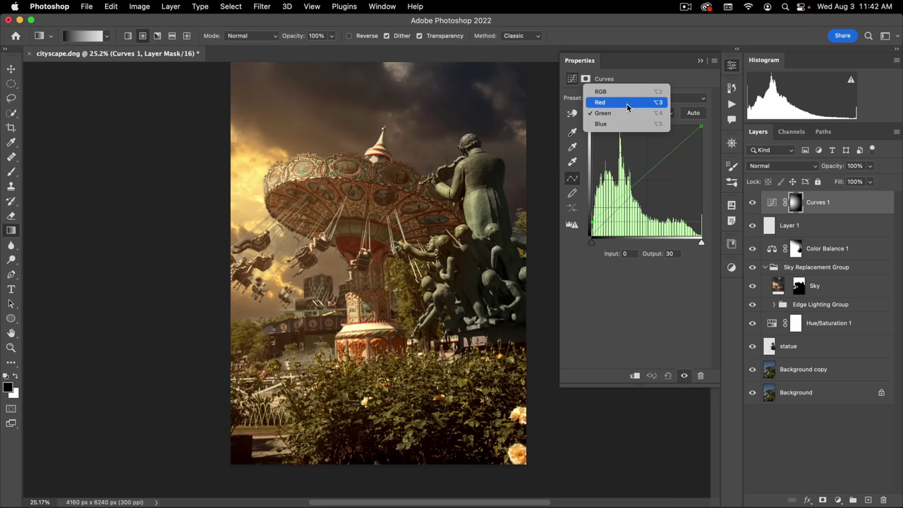
pyautogui.click(628, 104)
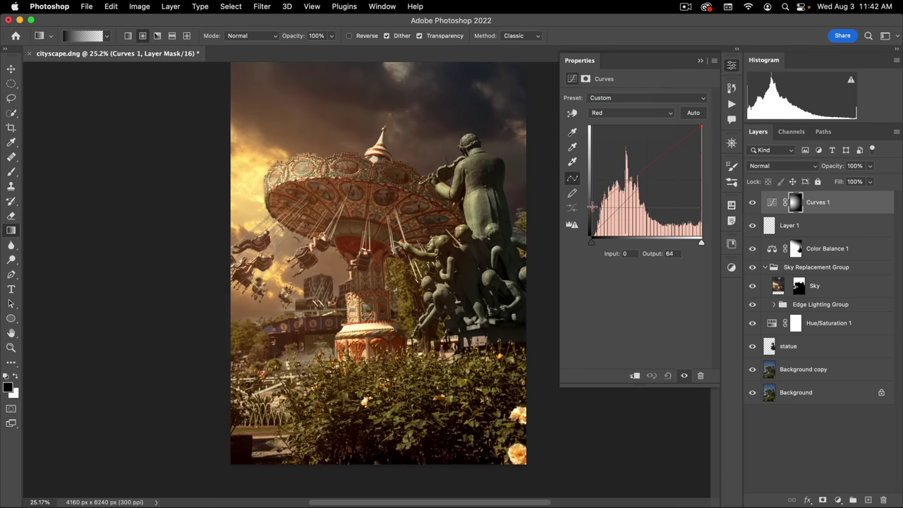
# Step: Raise the Green channel's black point output to 38 and close the Curves properties
pyautogui.click(627, 113)
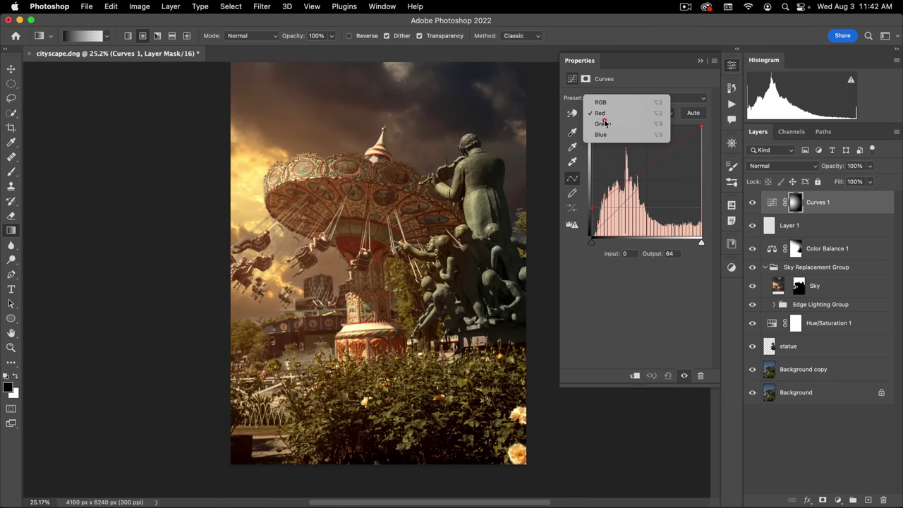
pyautogui.click(607, 124)
pyautogui.moveTo(593, 223); pyautogui.dragTo(592, 218)
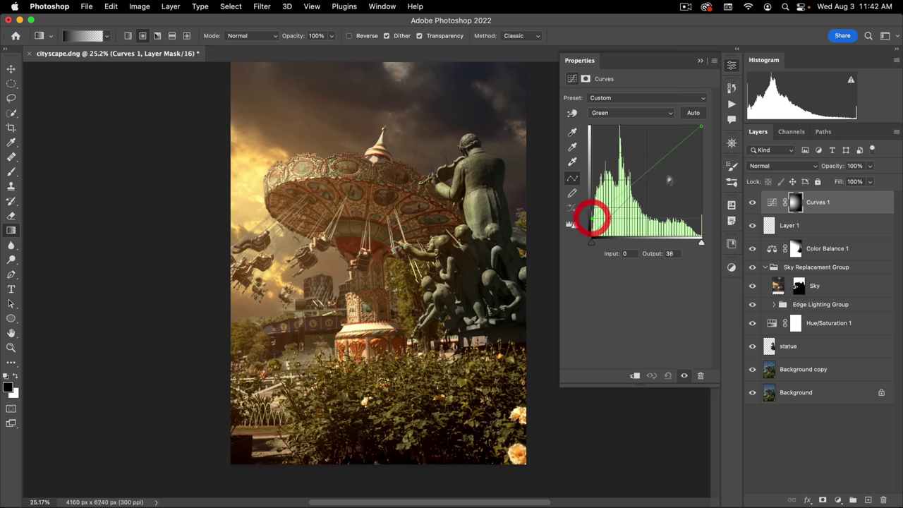
pyautogui.click(733, 64)
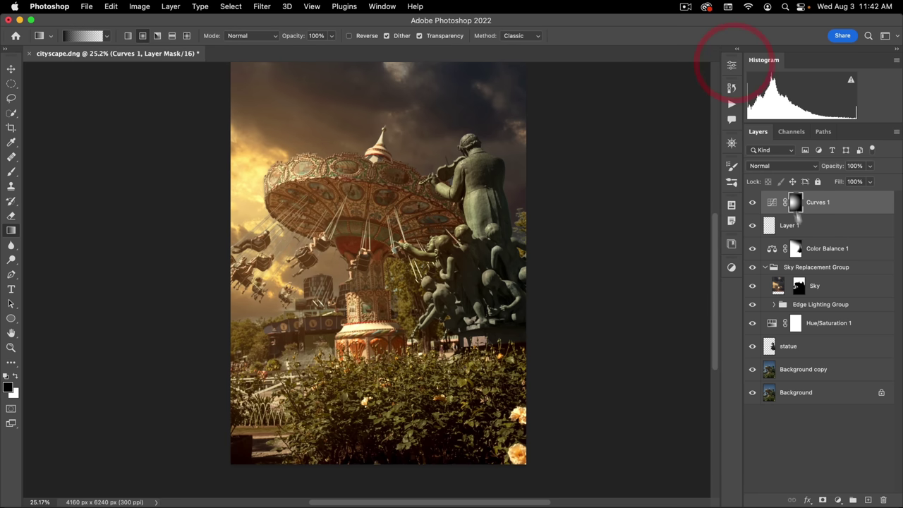
# Step: Load the statue layer's outline as a selection and fill it with black on the Curves 1 layer mask
pyautogui.press('super')
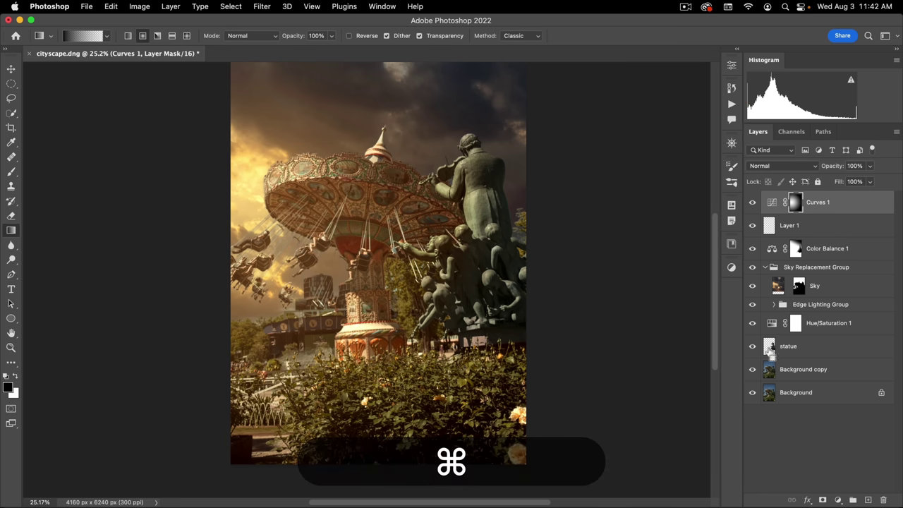
pyautogui.keyDown('super'); pyautogui.click(767, 346); pyautogui.keyUp('super')
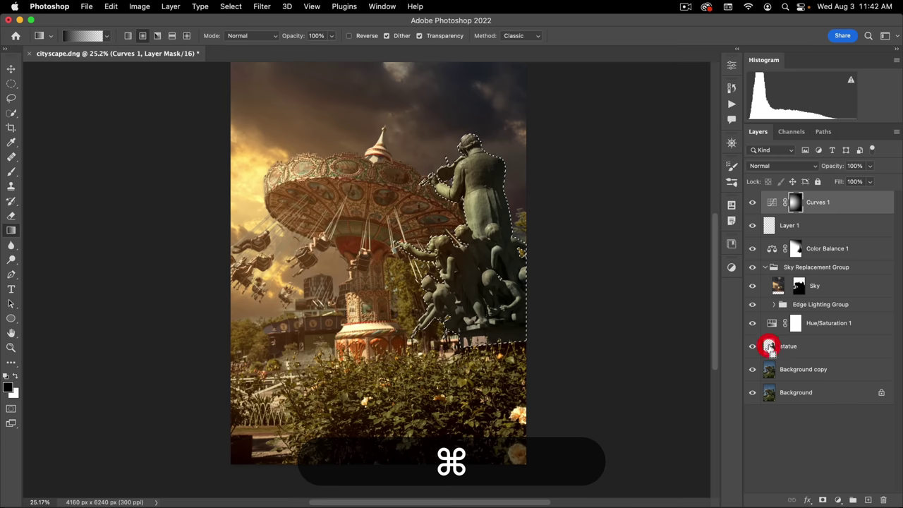
pyautogui.keyDown('super'); pyautogui.click(795, 202); pyautogui.keyUp('super')
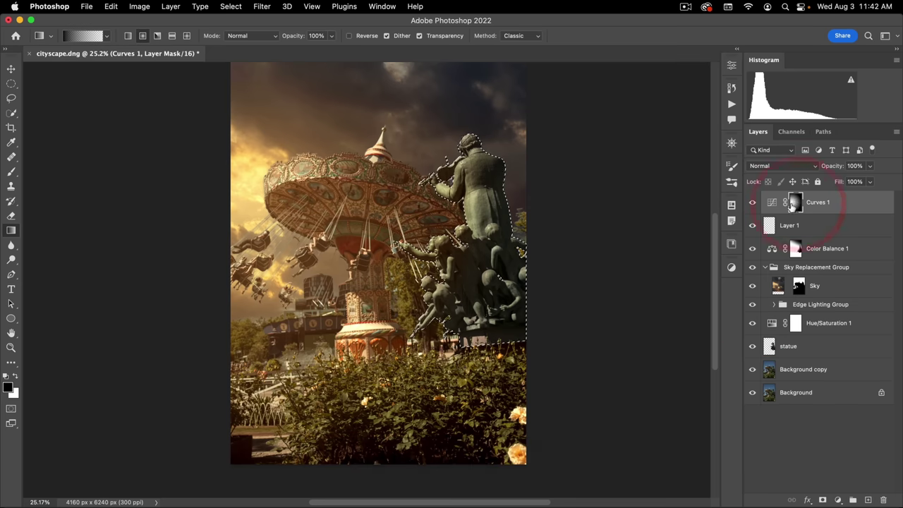
pyautogui.hotkey('alt', 'BackSpace')
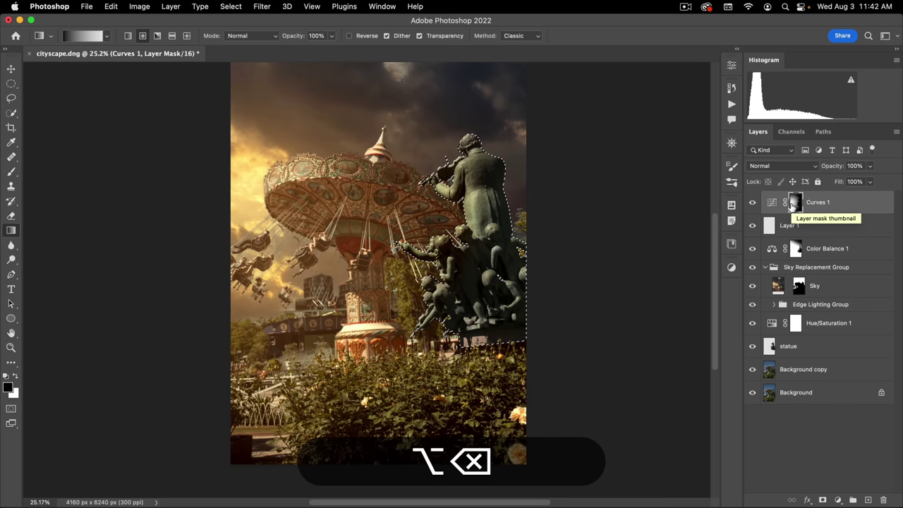
# Step: Deselect the statue outline and darken the Curves 1 mask with linear black-to-transparent gradients across the statues and from the sky down over the carousel
pyautogui.press('super+d')
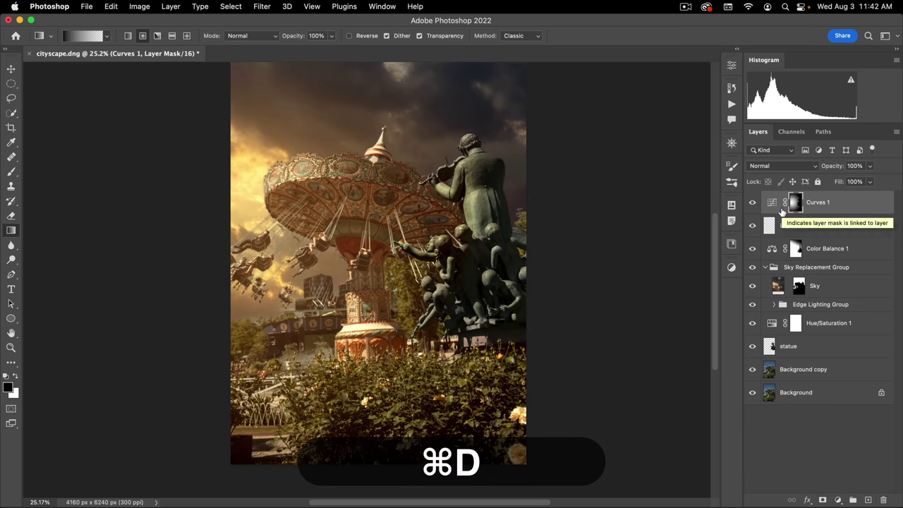
pyautogui.click(127, 36)
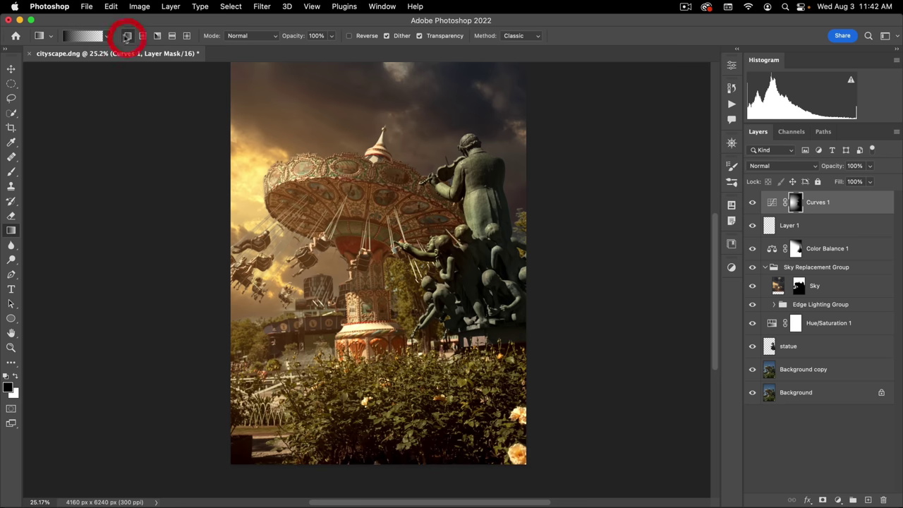
pyautogui.moveTo(417, 288); pyautogui.dragTo(399, 247)
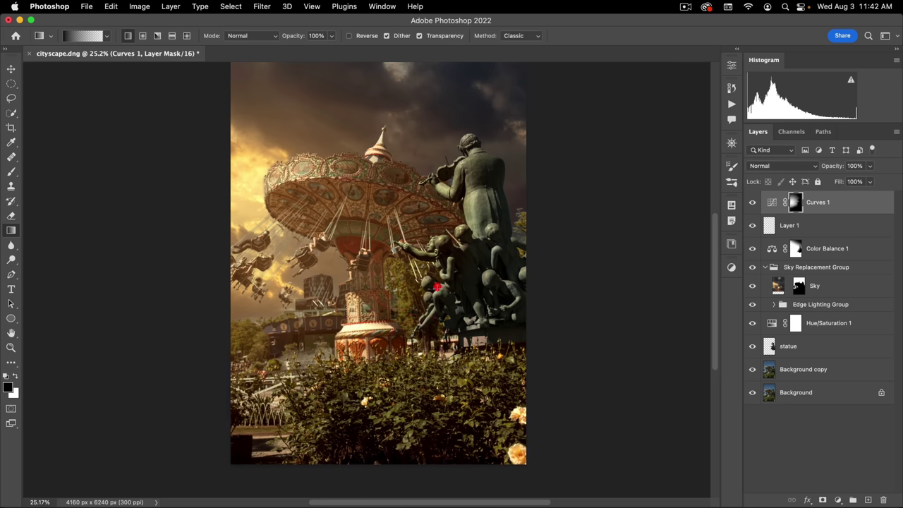
pyautogui.click(437, 287)
pyautogui.moveTo(391, 103); pyautogui.dragTo(353, 250)
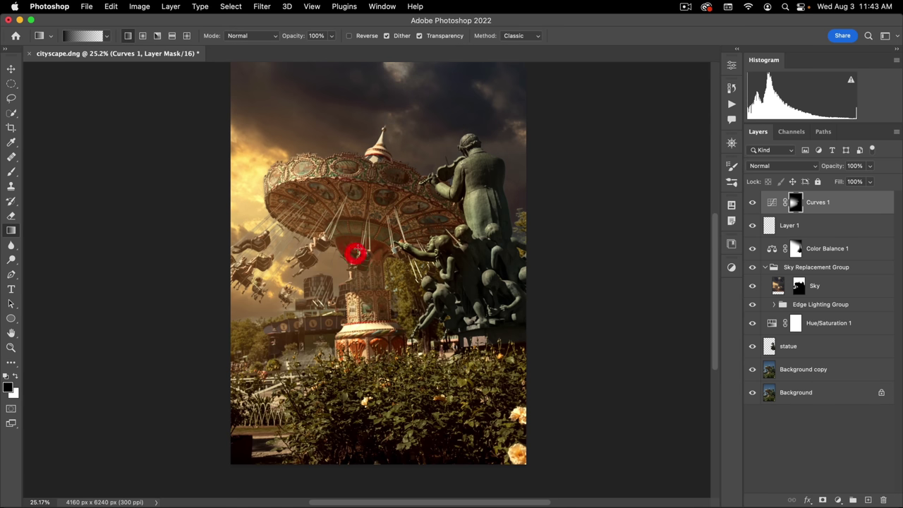
pyautogui.moveTo(407, 87); pyautogui.dragTo(375, 301)
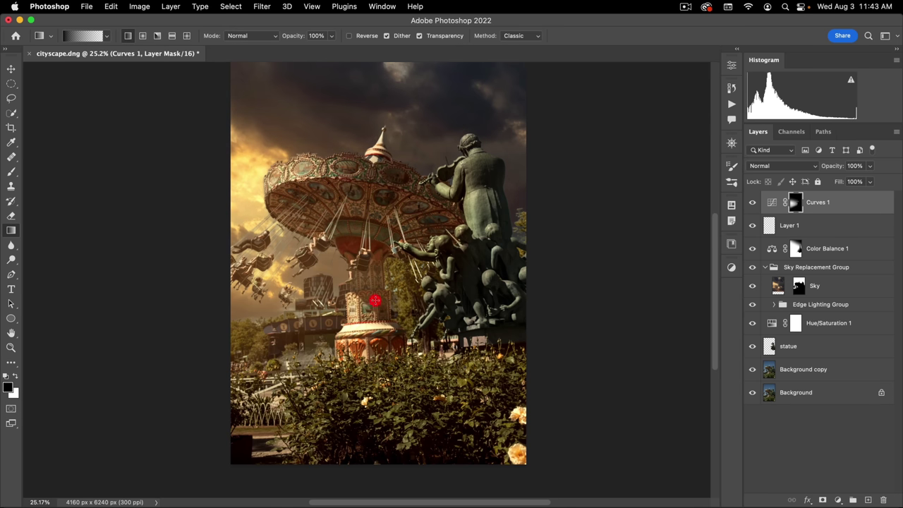
# Step: Compare the image with and without the Curves 1 glow, at several zoom levels
pyautogui.click(753, 204)
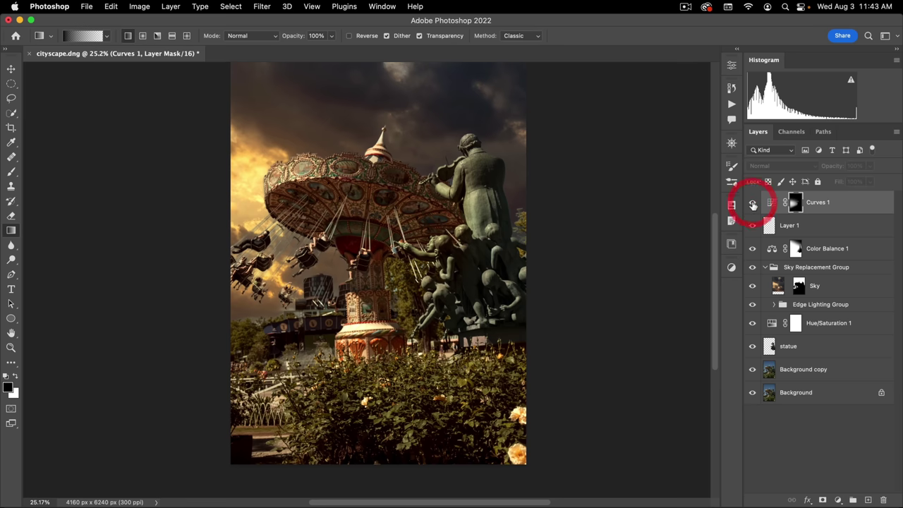
pyautogui.click(753, 204)
pyautogui.click(753, 204)
pyautogui.click(753, 204)
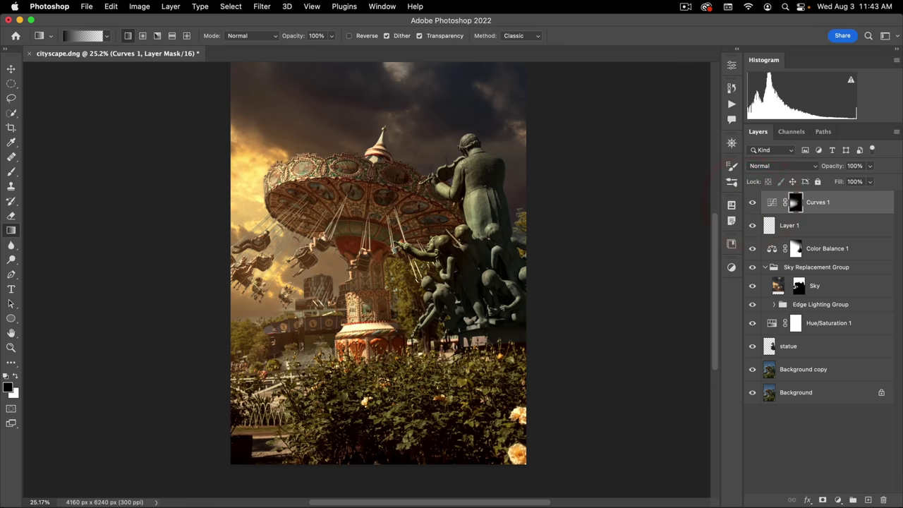
pyautogui.press('super+space')
pyautogui.moveTo(348, 317); pyautogui.dragTo(308, 297)
pyautogui.press('super+space')
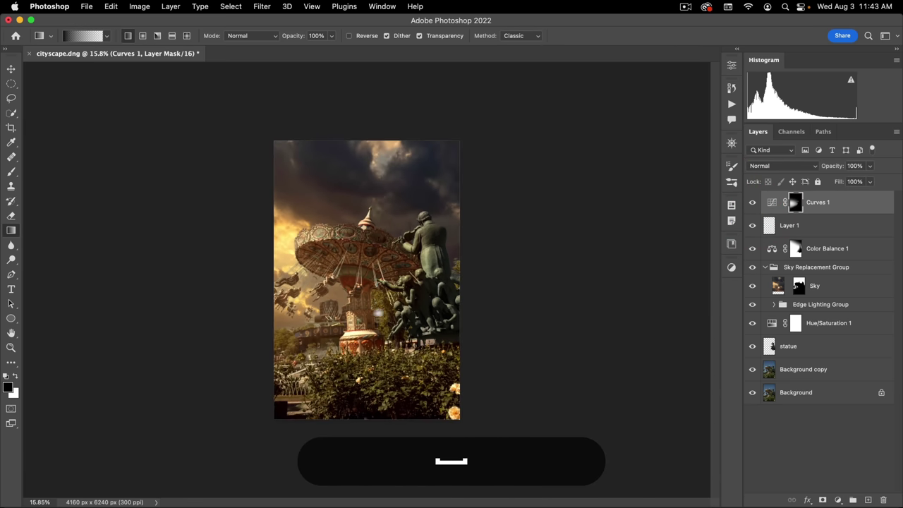
pyautogui.moveTo(375, 309); pyautogui.dragTo(384, 297)
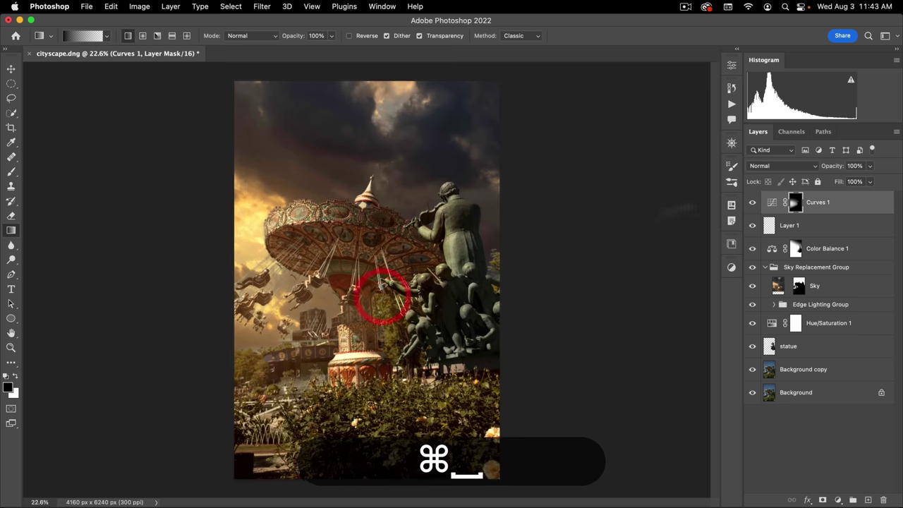
pyautogui.click(752, 203)
pyautogui.click(752, 203)
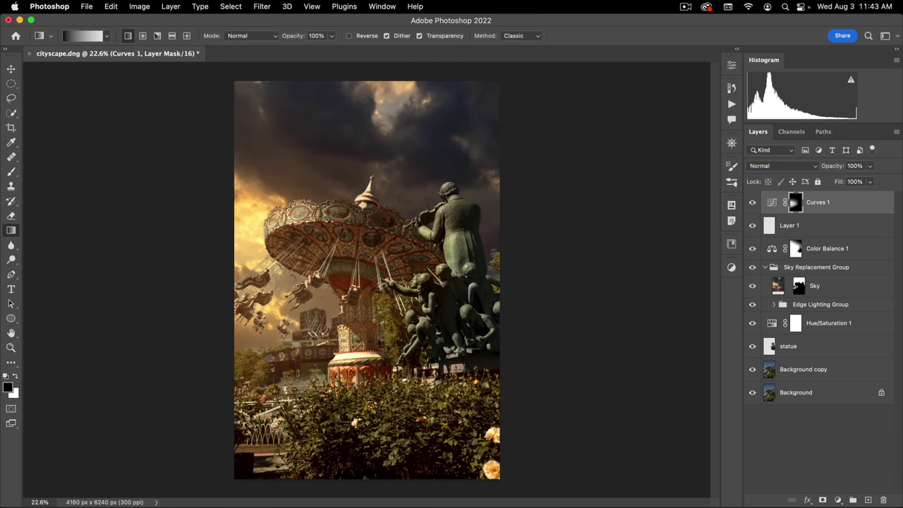
pyautogui.click(752, 202)
pyautogui.click(752, 203)
pyautogui.click(753, 202)
pyautogui.click(752, 203)
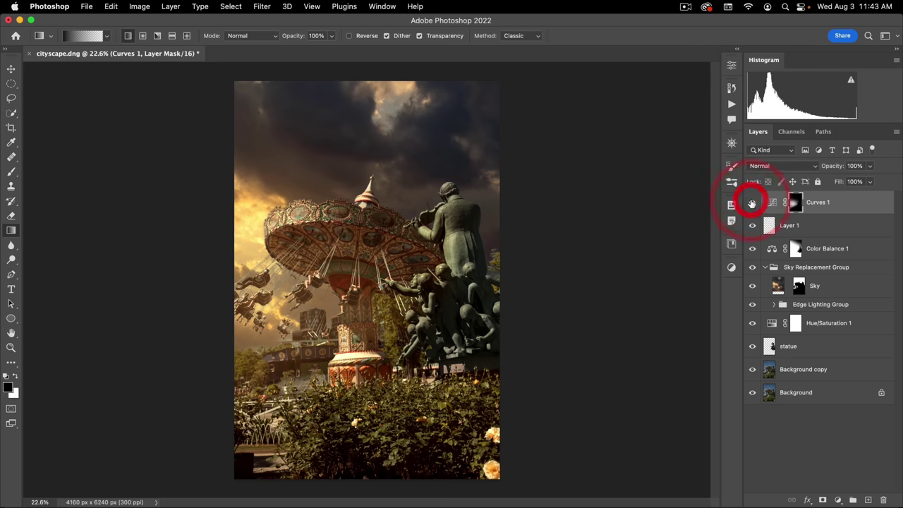
pyautogui.click(752, 202)
pyautogui.click(752, 202)
pyautogui.press('super+space')
pyautogui.moveTo(346, 258)
pyautogui.mouseDown()
pyautogui.moveTo(333, 262)
pyautogui.moveTo(341, 254)
pyautogui.mouseUp()
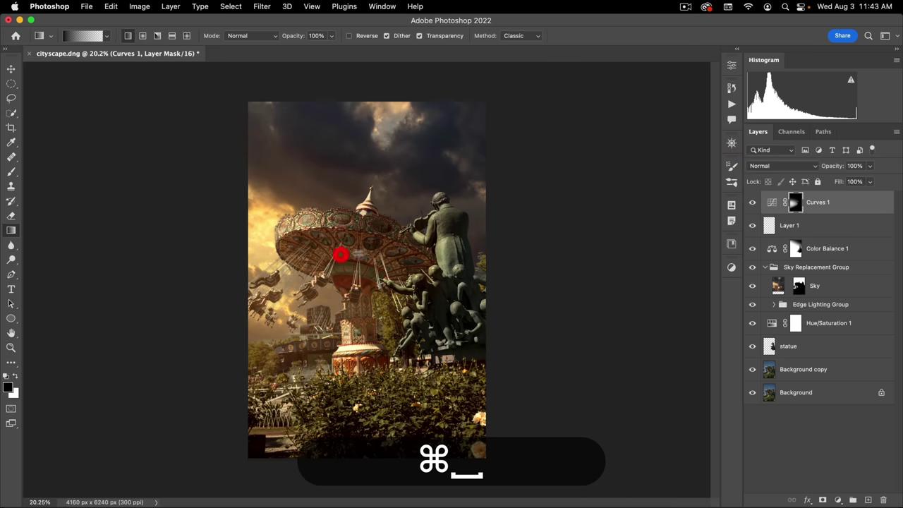
pyautogui.press('v')
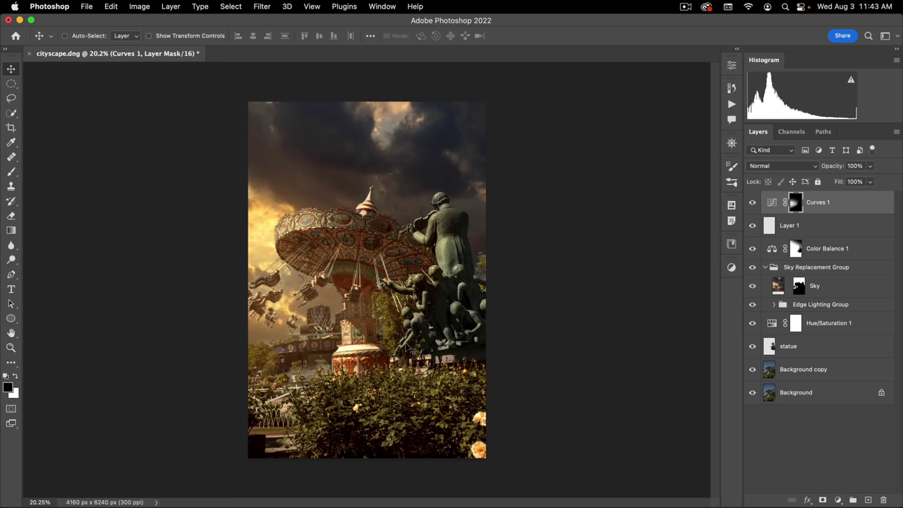
pyautogui.press('super')
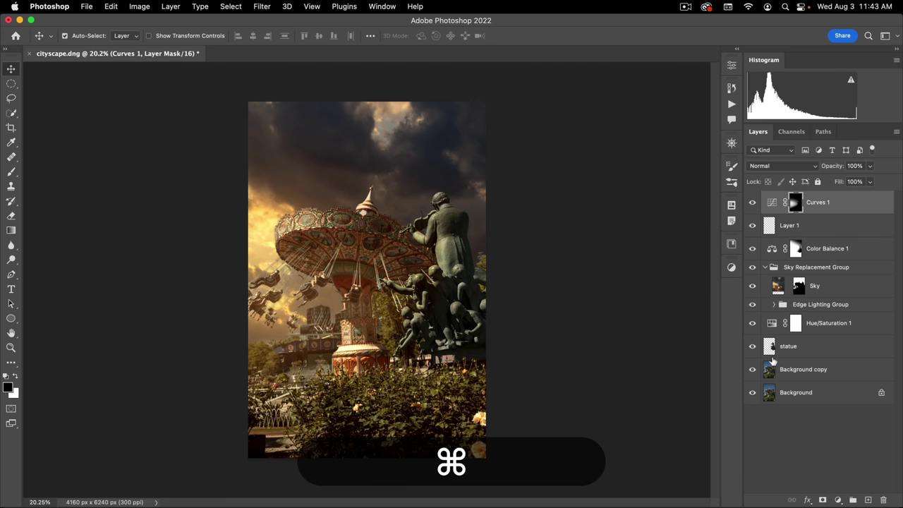
pyautogui.keyDown('super'); pyautogui.click(769, 348); pyautogui.keyUp('super')
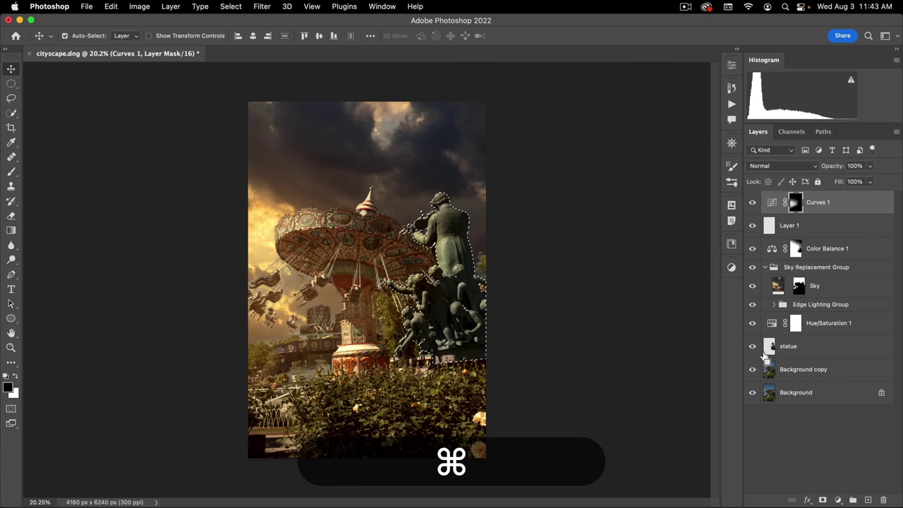
pyautogui.press('super+d')
# Step: Duplicate the statue layer and place the copy at the top of the layer stack, above Curves 1
pyautogui.click(782, 349)
pyautogui.press('alt')
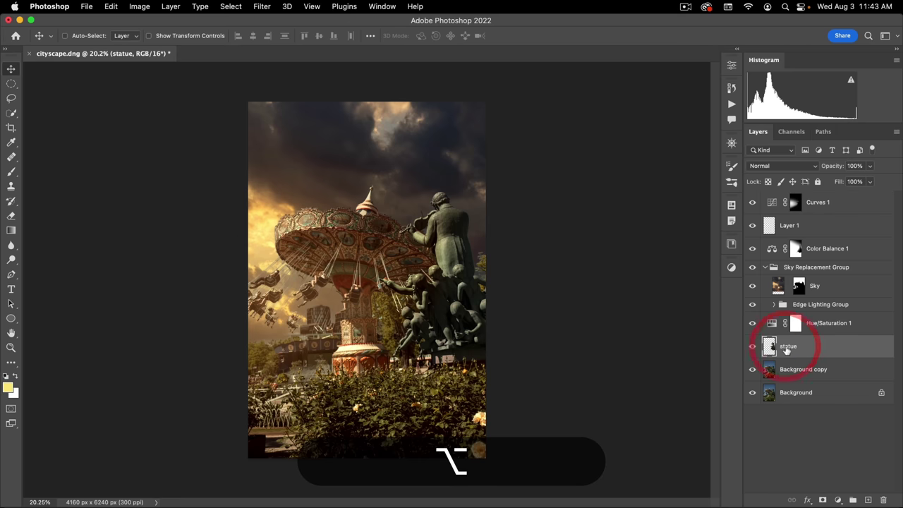
pyautogui.moveTo(790, 349); pyautogui.dragTo(816, 197)
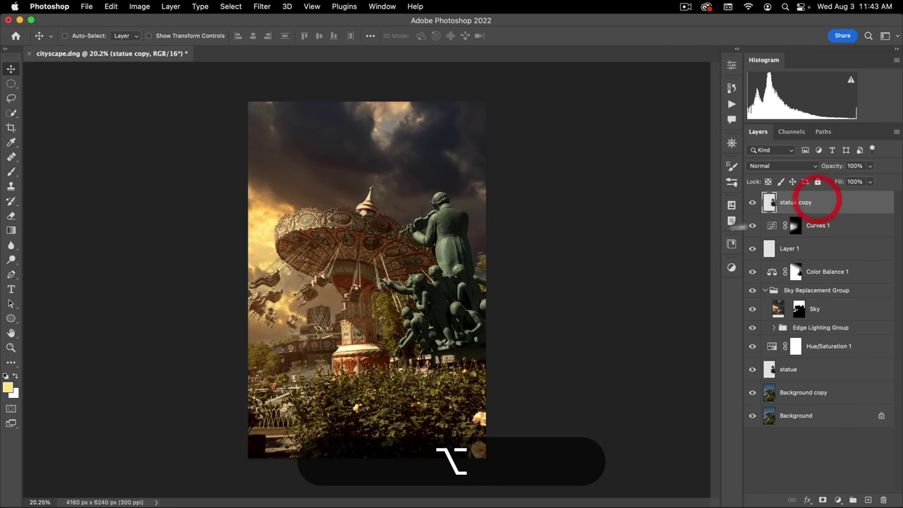
# Step: Convert the statue copy layer to monochrome with the Black and White adjustment at its Default preset
pyautogui.hotkey('alt', 'space')
pyautogui.moveTo(429, 327); pyautogui.dragTo(596, 256)
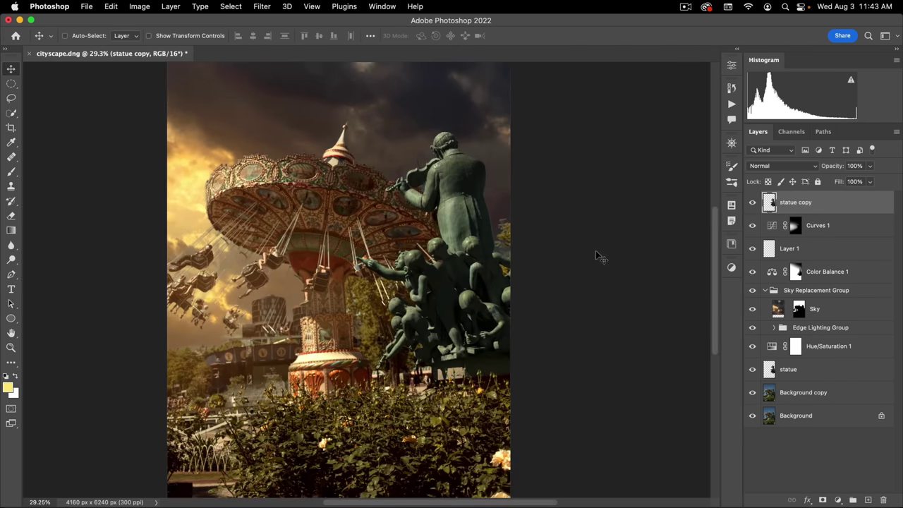
pyautogui.hotkey('alt', 'shift')
pyautogui.press('super')
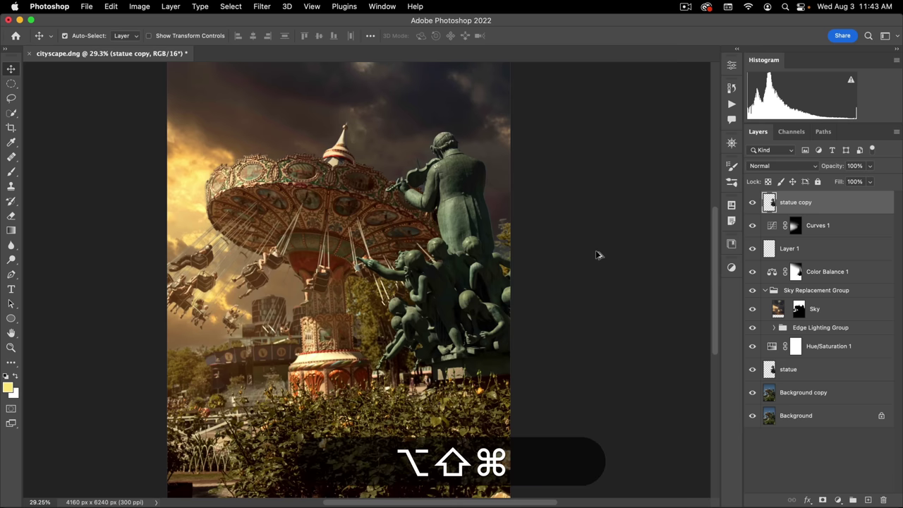
pyautogui.press('alt+shift+super+b')
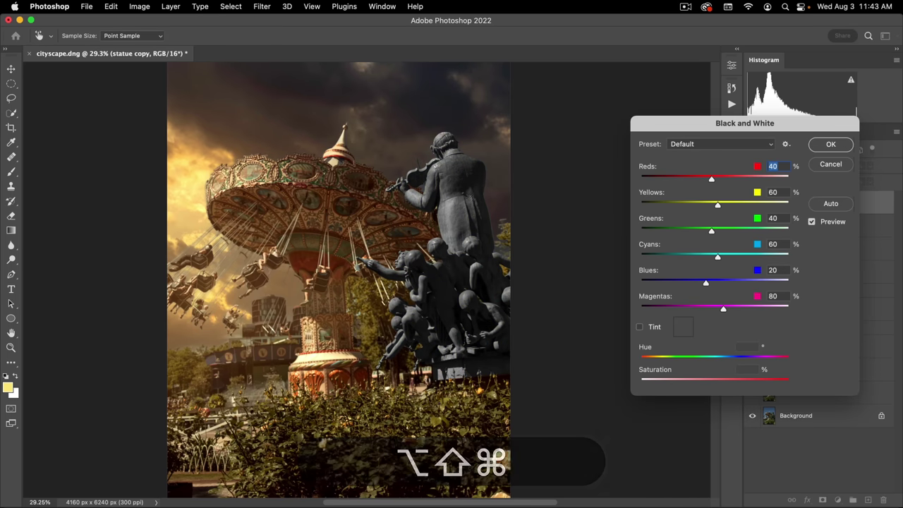
pyautogui.moveTo(815, 133); pyautogui.dragTo(682, 136)
pyautogui.click(682, 127)
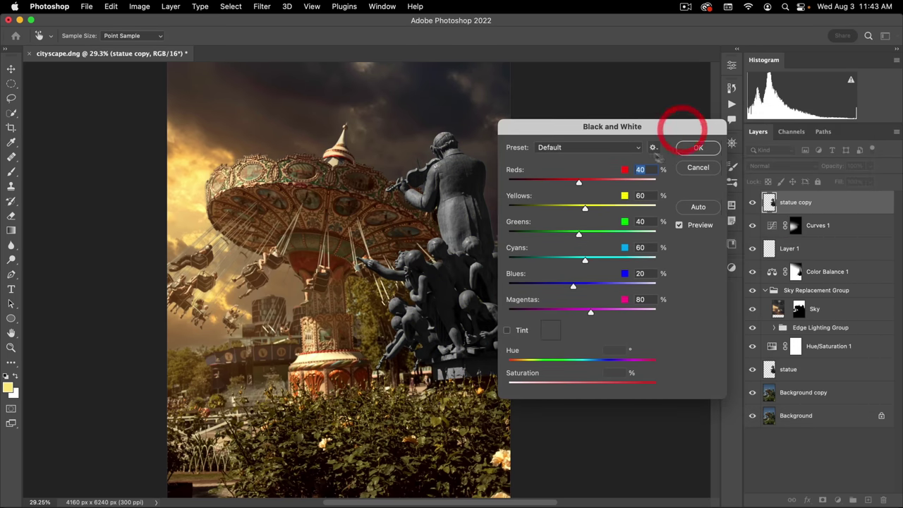
pyautogui.click(698, 149)
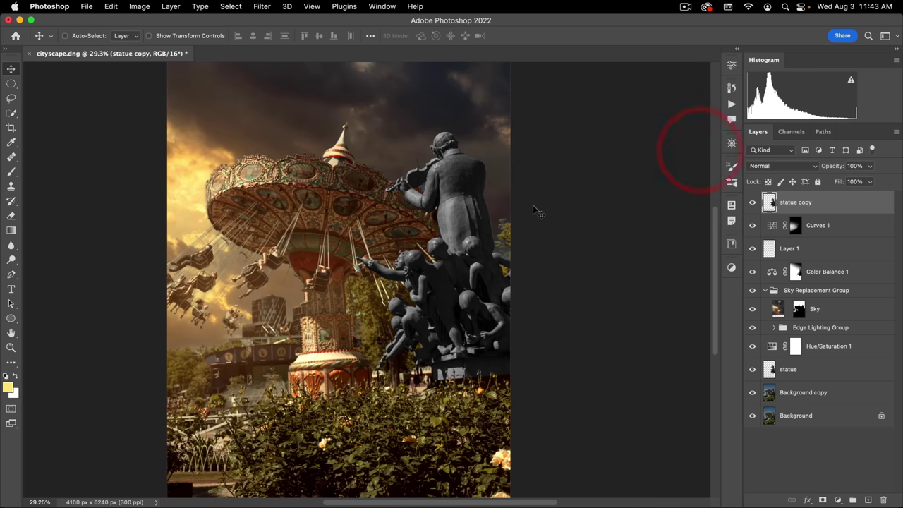
# Step: Increase the statue copy's contrast with Curves, moving the black point to input 83 and pulling the white point inward to the histogram's highlights
pyautogui.press('super+m')
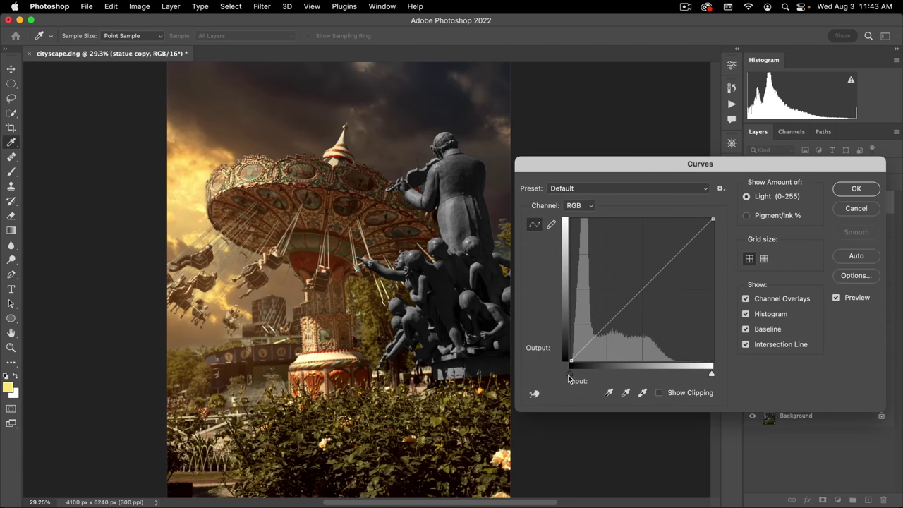
pyautogui.moveTo(571, 374); pyautogui.dragTo(604, 374)
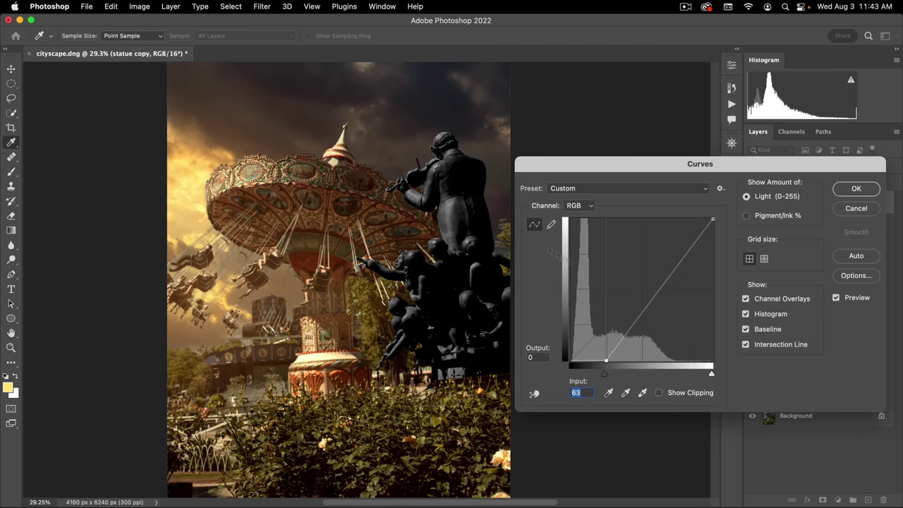
pyautogui.moveTo(712, 376); pyautogui.dragTo(706, 375)
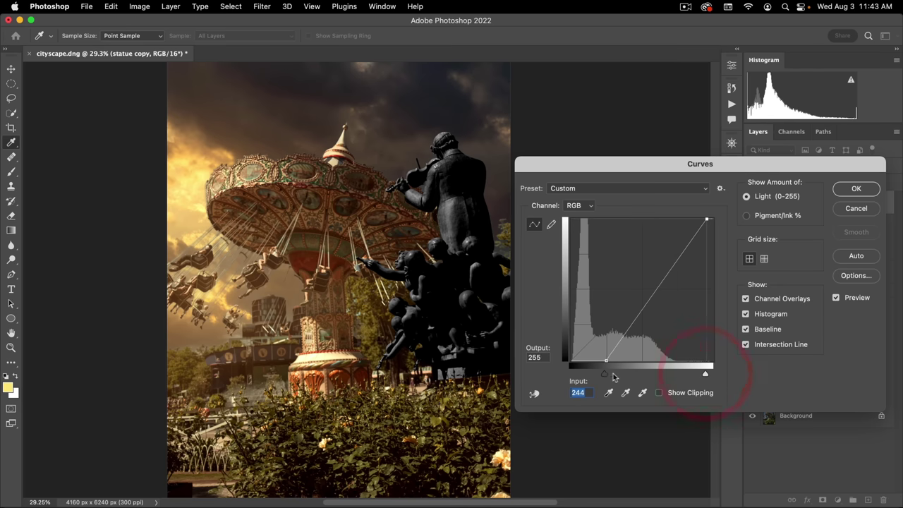
pyautogui.moveTo(605, 375); pyautogui.dragTo(616, 375)
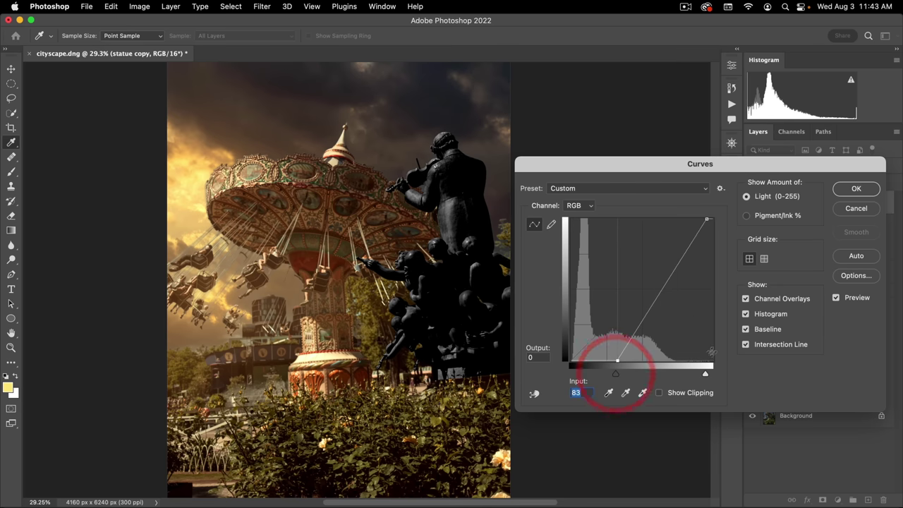
pyautogui.moveTo(707, 373); pyautogui.dragTo(680, 374)
pyautogui.click(856, 189)
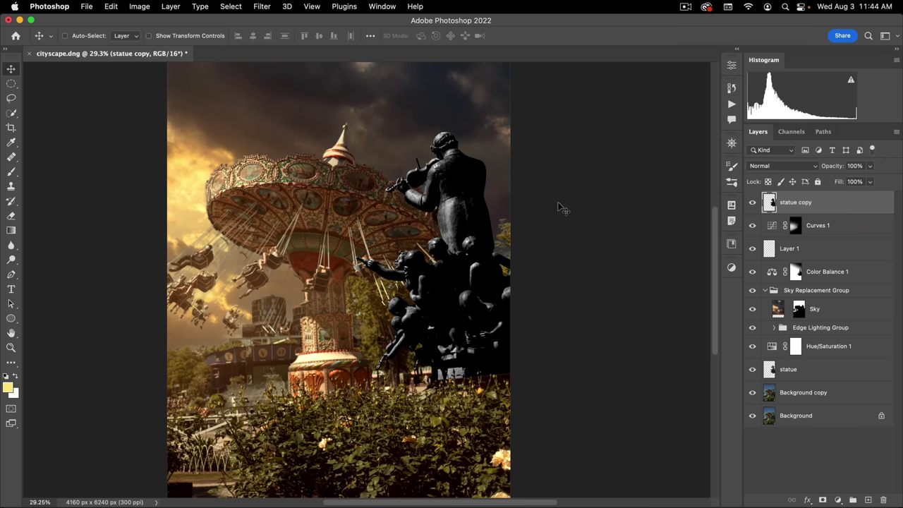
# Step: Open Color Balance for the statue copy and shift the highlights toward yellow to -55
pyautogui.press('super+b')
pyautogui.moveTo(612, 131); pyautogui.dragTo(622, 132)
pyautogui.click(555, 241)
pyautogui.click(664, 245)
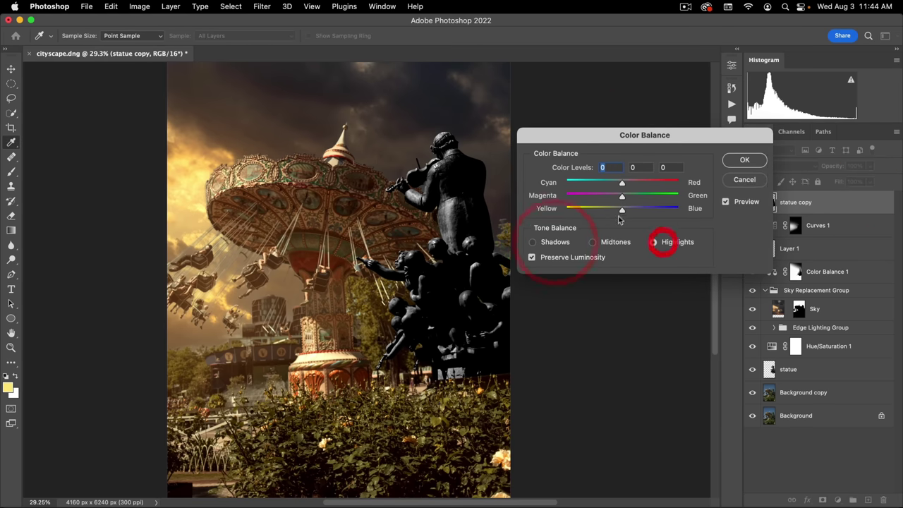
pyautogui.moveTo(622, 209); pyautogui.dragTo(590, 212)
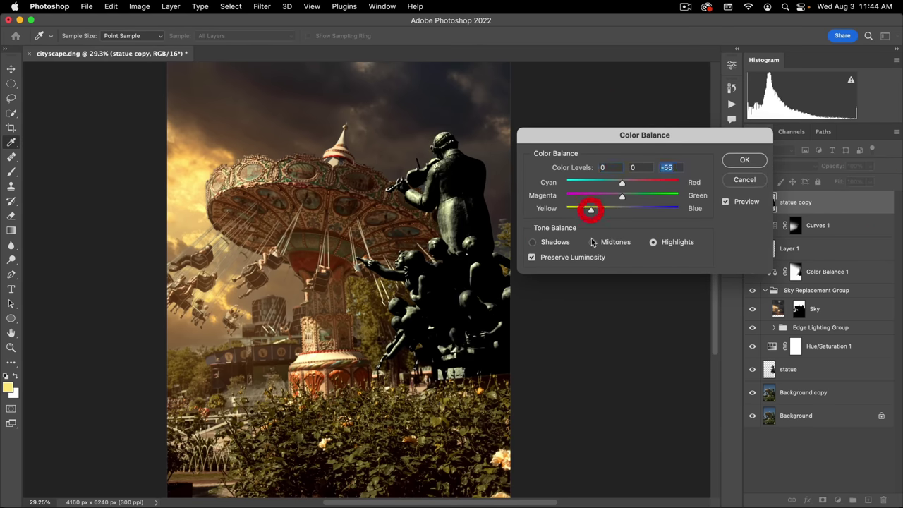
# Step: Warm the statue copy's midtones with Red +8 and Yellow -4, shift its shadows toward red, and apply the Color Balance
pyautogui.click(592, 242)
pyautogui.moveTo(622, 182); pyautogui.dragTo(620, 211)
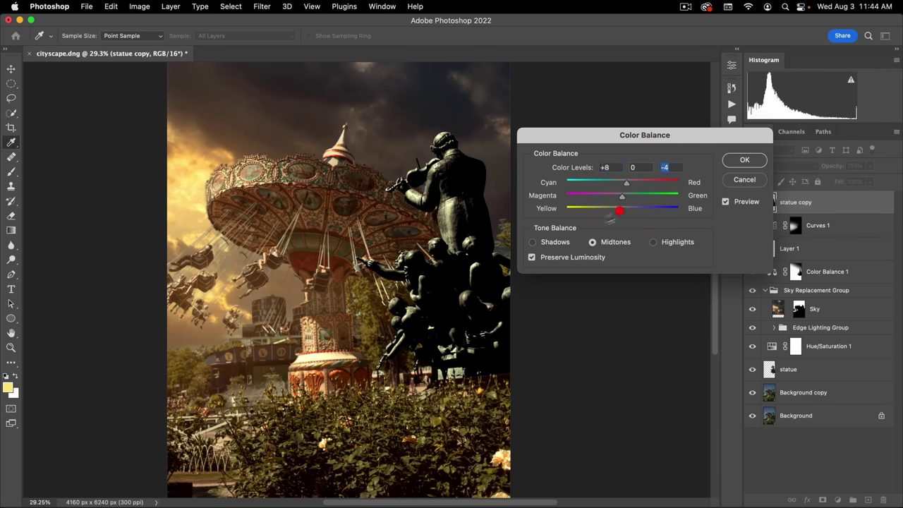
pyautogui.click(558, 243)
pyautogui.moveTo(632, 186); pyautogui.dragTo(629, 181)
pyautogui.click(743, 158)
pyautogui.press('v')
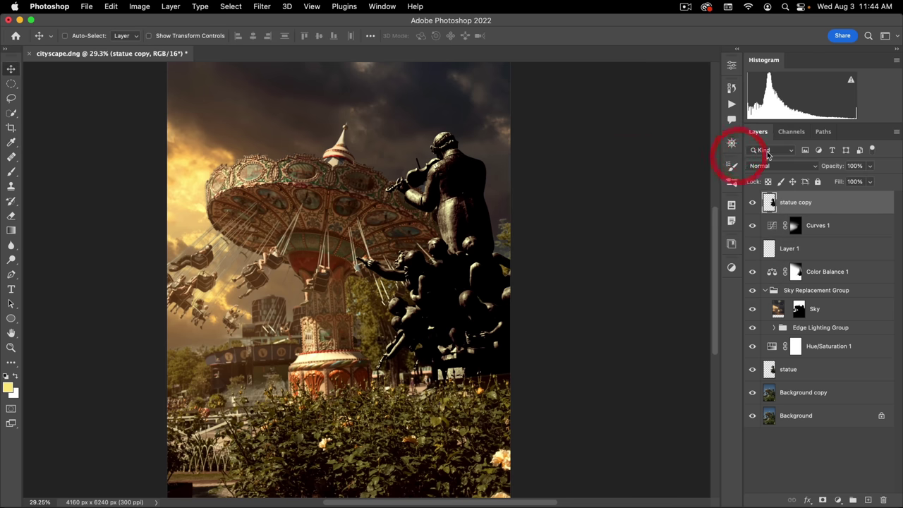
# Step: Set the statue copy layer's blending mode to Screen and apply a Gaussian Blur with a radius of 126.6 pixels
pyautogui.click(769, 168)
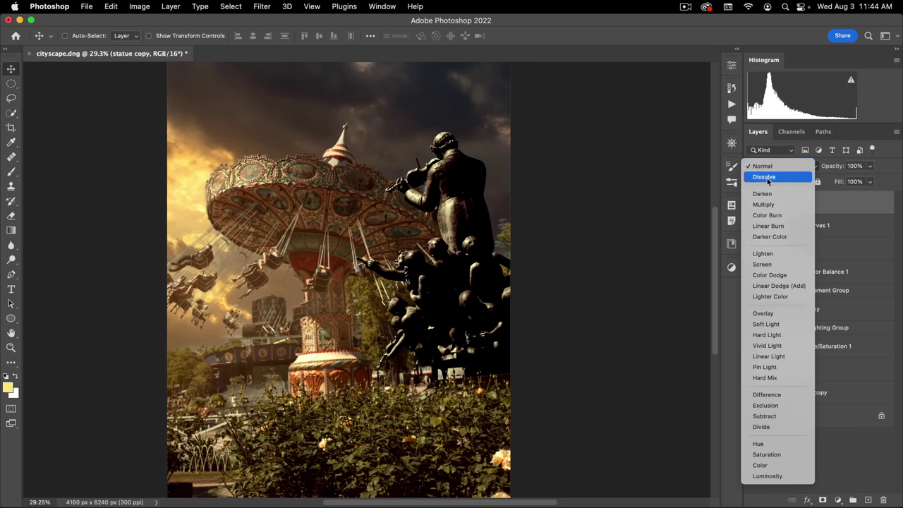
pyautogui.click(768, 264)
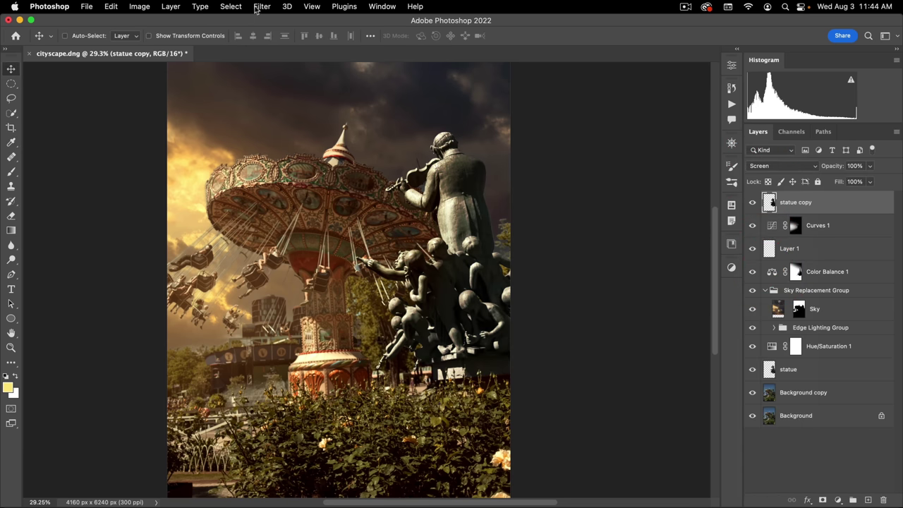
pyautogui.click(259, 7)
pyautogui.moveTo(282, 162)
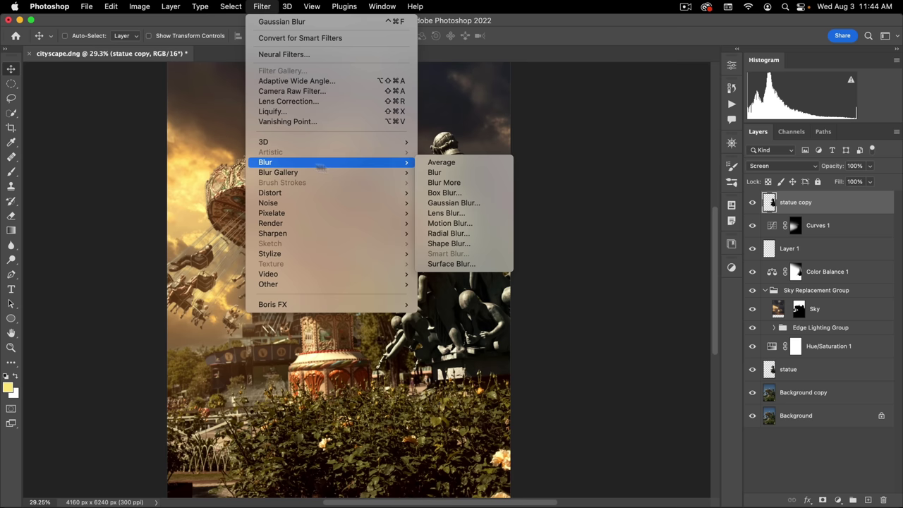
pyautogui.click(493, 203)
pyautogui.moveTo(531, 258); pyautogui.dragTo(568, 258)
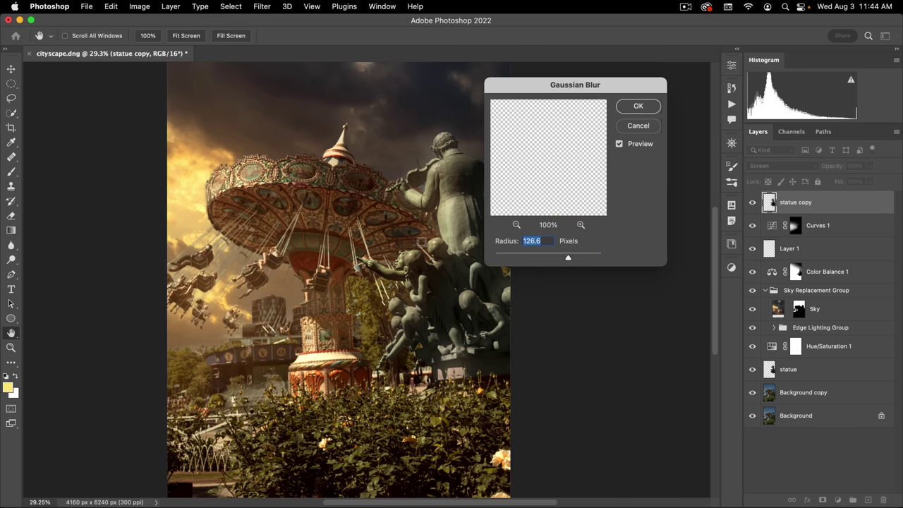
pyautogui.click(630, 107)
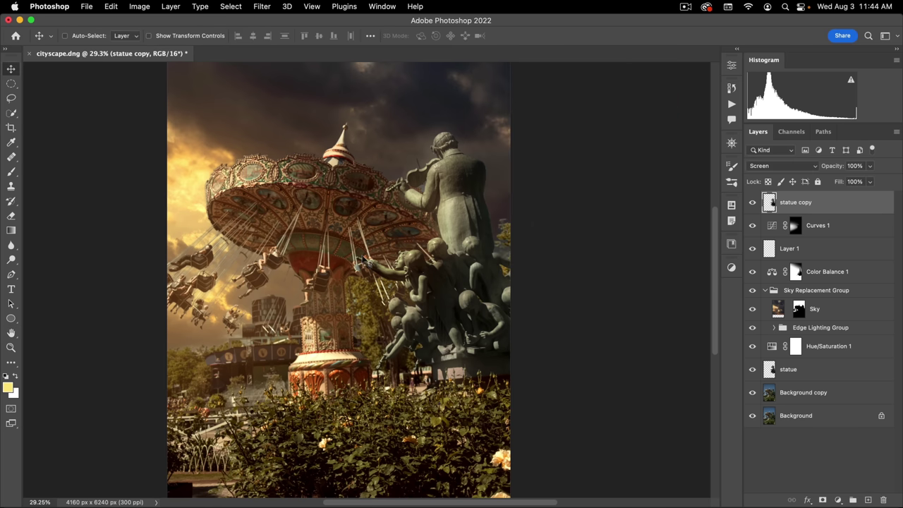
# Step: Add a Curves adjustment layer above the statue copy and shape an RGB contrast curve, lowering shadows from input 65 to output 54 and lifting the highlights
pyautogui.moveTo(331, 255)
pyautogui.mouseDown()
pyautogui.moveTo(308, 268)
pyautogui.moveTo(329, 256)
pyautogui.mouseUp()
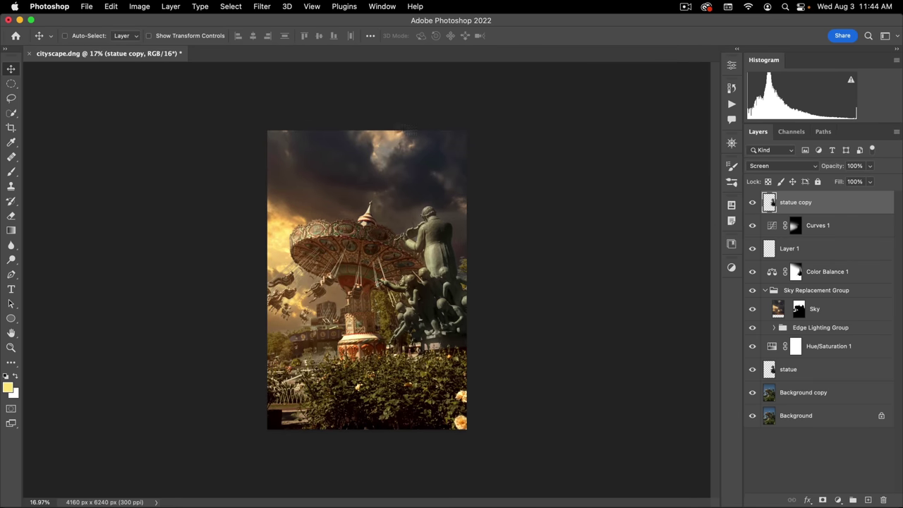
pyautogui.moveTo(367, 319); pyautogui.dragTo(565, 321)
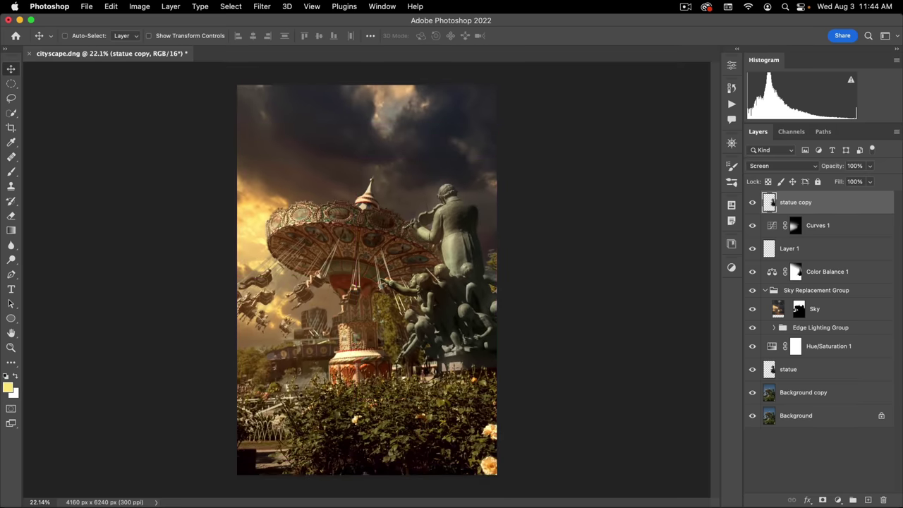
pyautogui.click(838, 500)
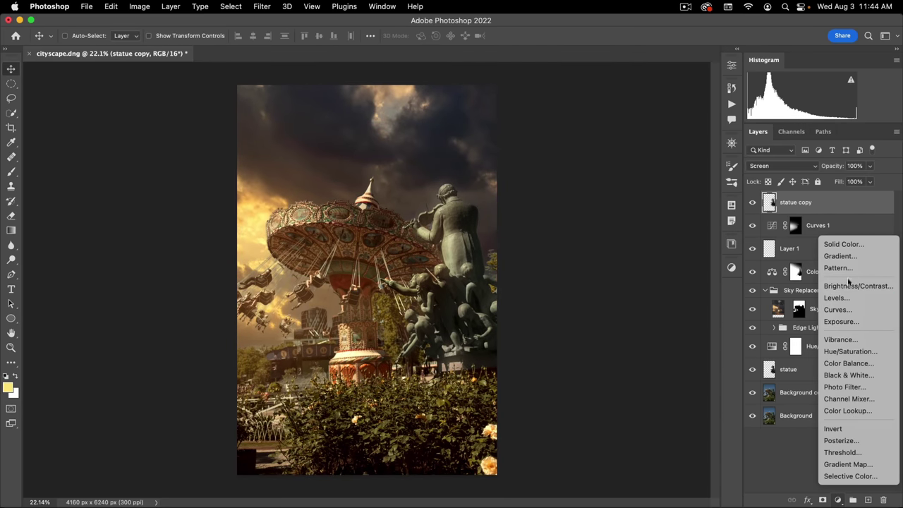
pyautogui.click(844, 310)
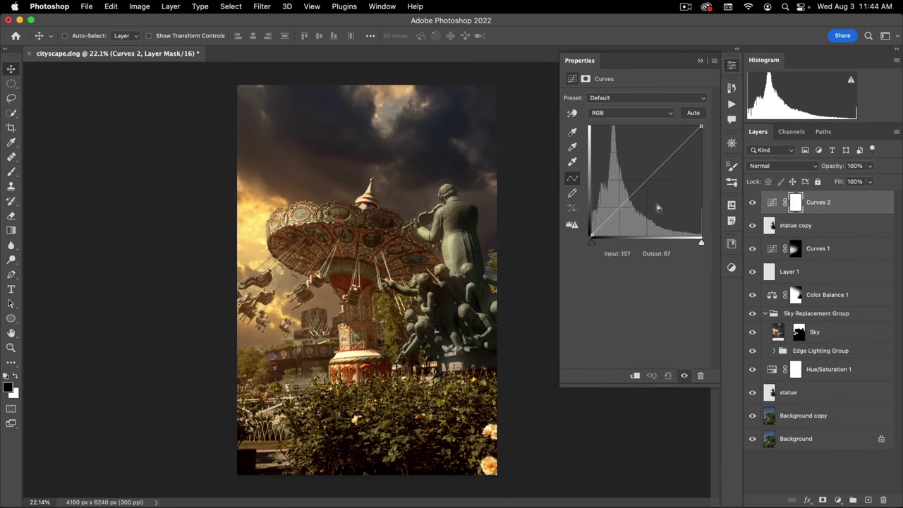
pyautogui.moveTo(615, 210); pyautogui.dragTo(620, 215)
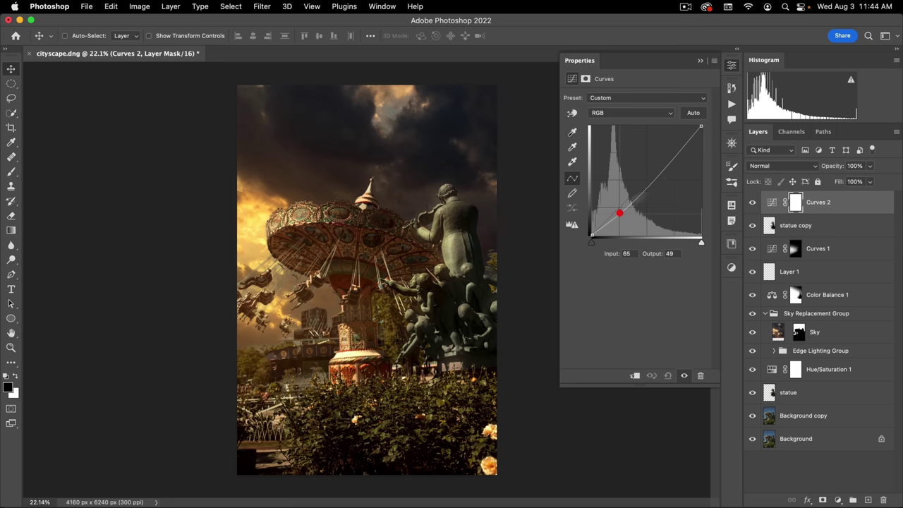
pyautogui.moveTo(676, 152); pyautogui.dragTo(673, 147)
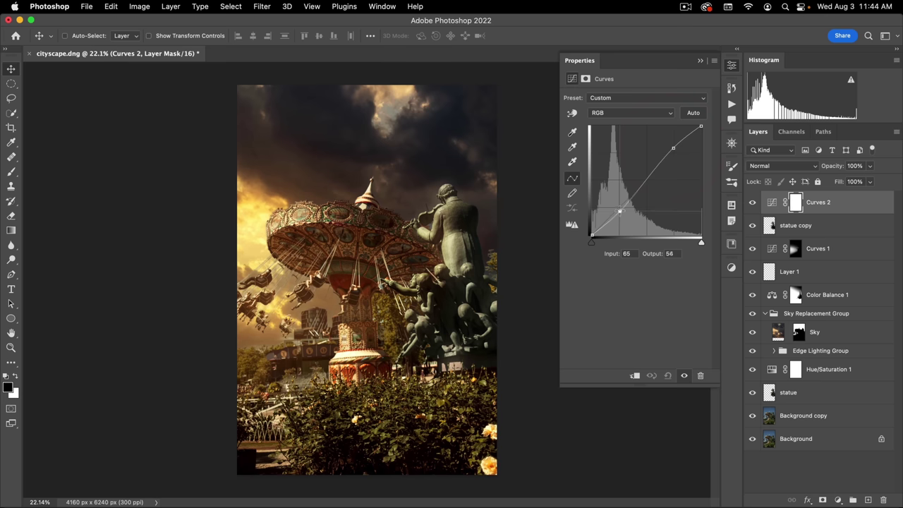
pyautogui.click(620, 211)
# Step: In the Blue channel of the Curves adjustment, raise the black point's output slightly and lower the white point's output to 231
pyautogui.click(630, 112)
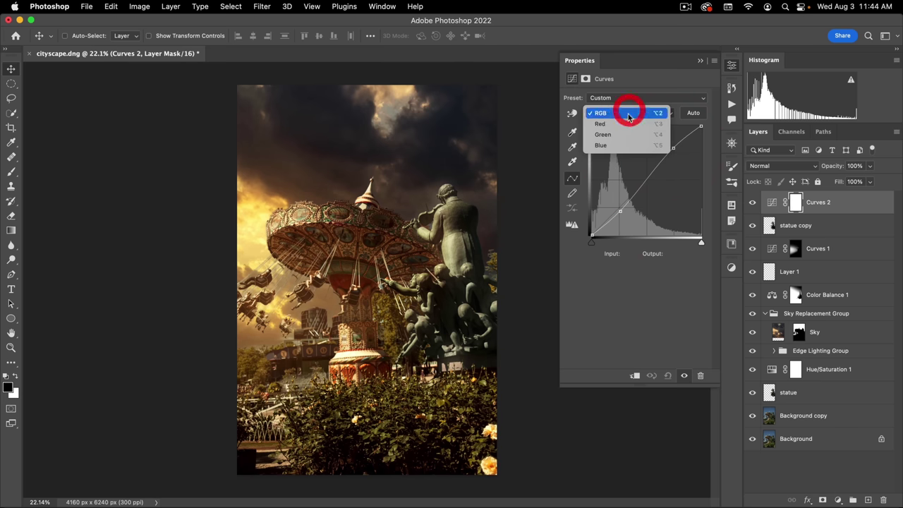
pyautogui.click(621, 145)
pyautogui.moveTo(593, 234); pyautogui.dragTo(592, 225)
pyautogui.moveTo(702, 127); pyautogui.dragTo(703, 137)
# Step: Lift the Red channel's highlights slightly, anchor its shadows at input 62, output 62, and compare the image with and without the adjustment
pyautogui.click(631, 112)
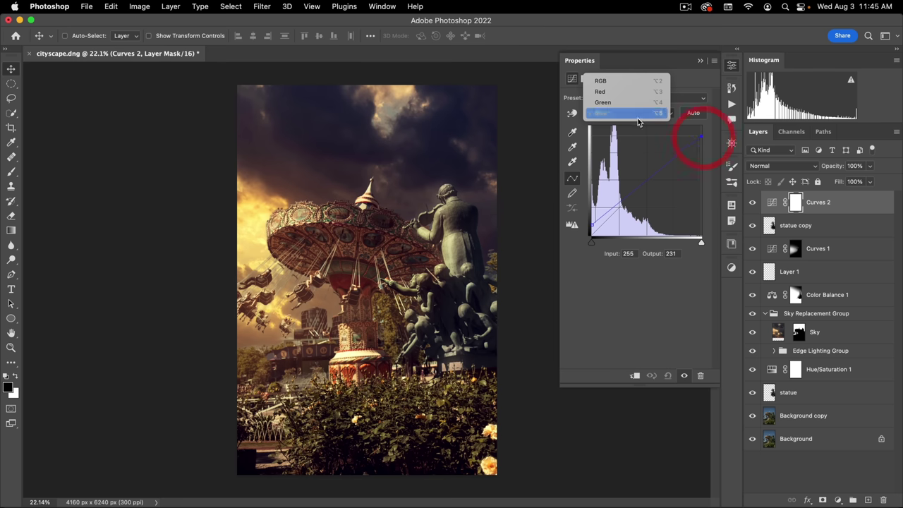
pyautogui.click(638, 91)
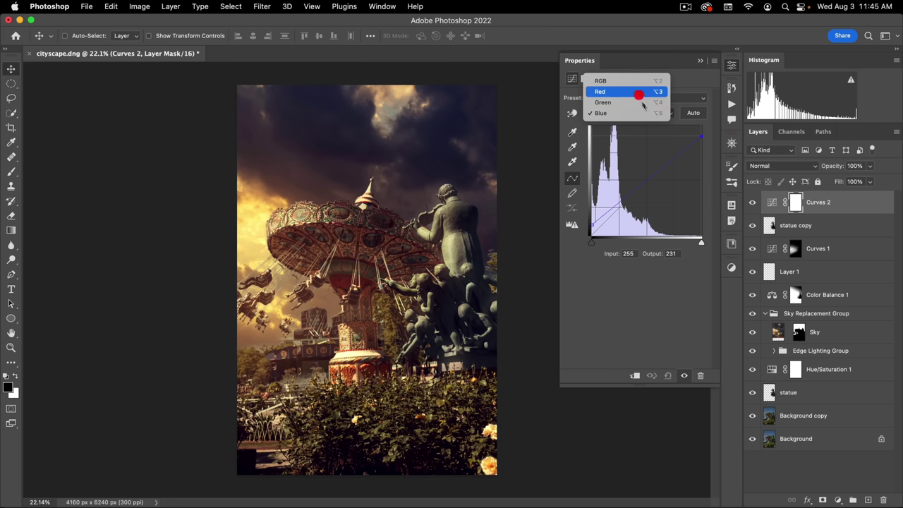
pyautogui.click(670, 153)
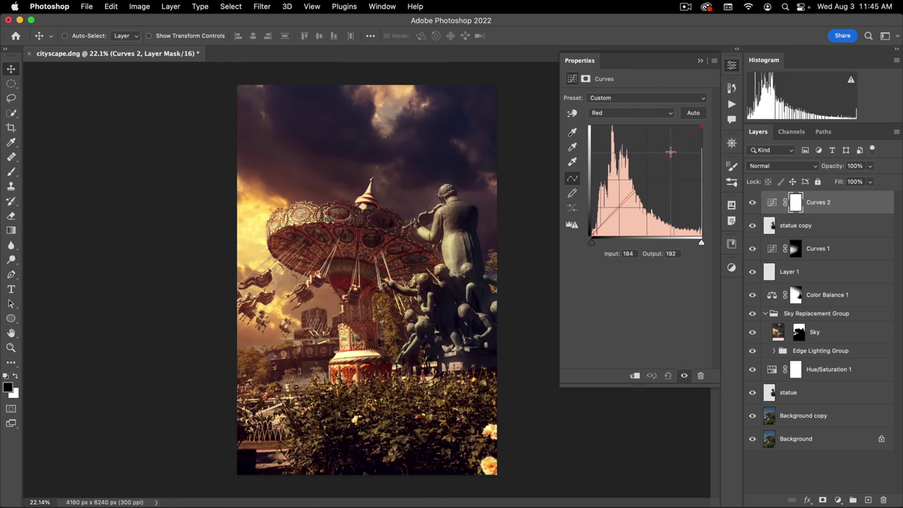
pyautogui.moveTo(642, 184); pyautogui.dragTo(619, 208)
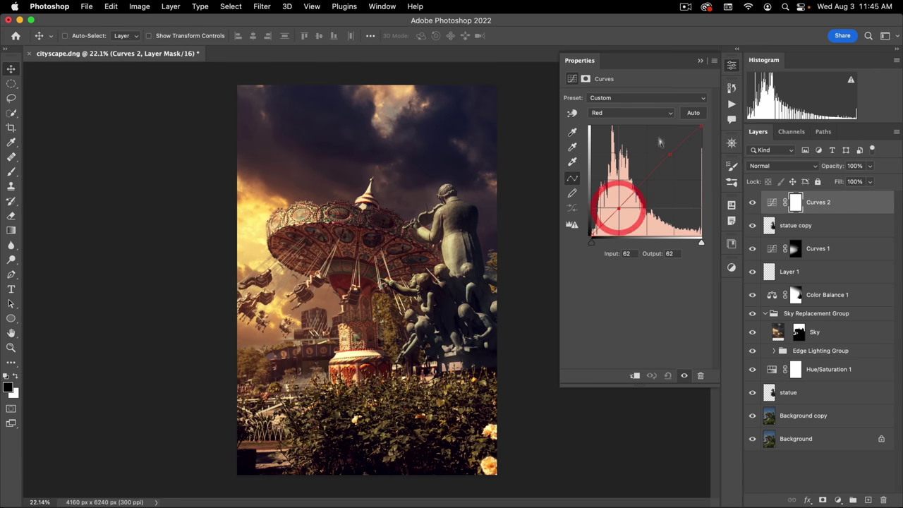
pyautogui.click(683, 376)
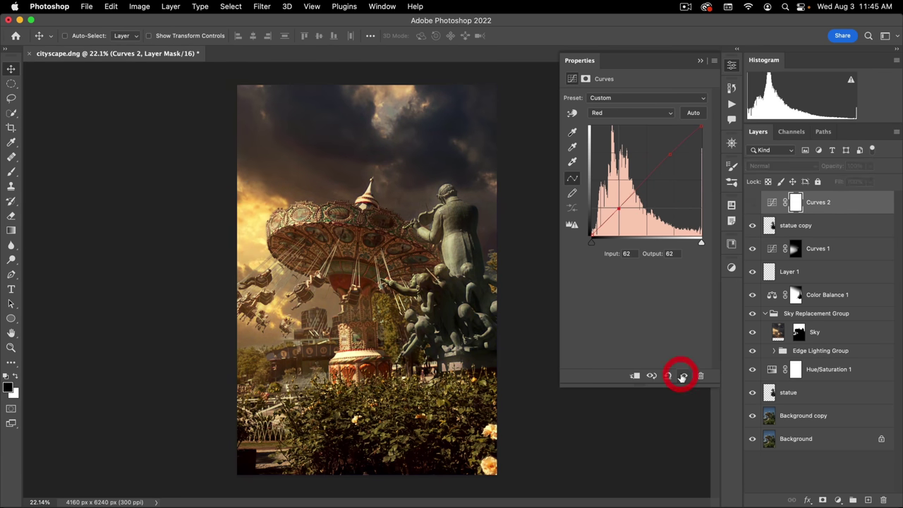
pyautogui.click(682, 376)
# Step: Raise the Green channel's highlights to input 169, output 181, set its shadows to input 67, output 69, and compare before and after
pyautogui.click(636, 114)
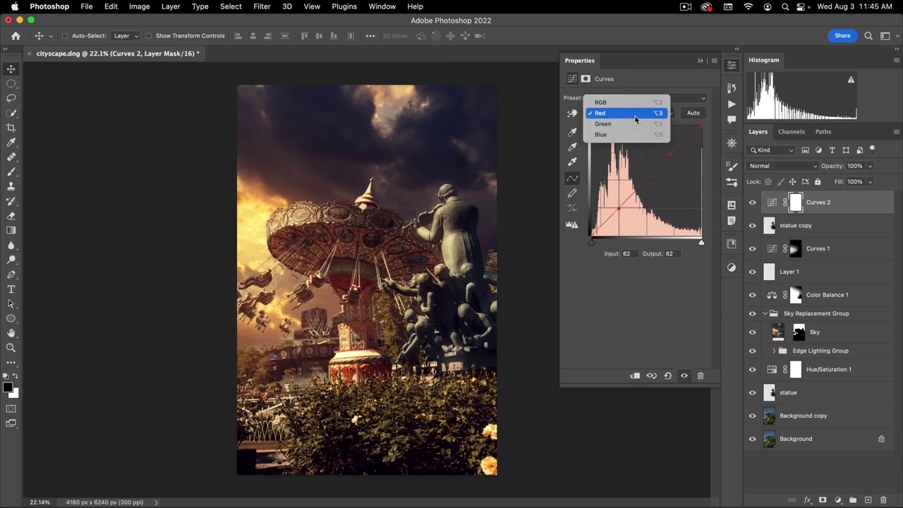
pyautogui.click(628, 124)
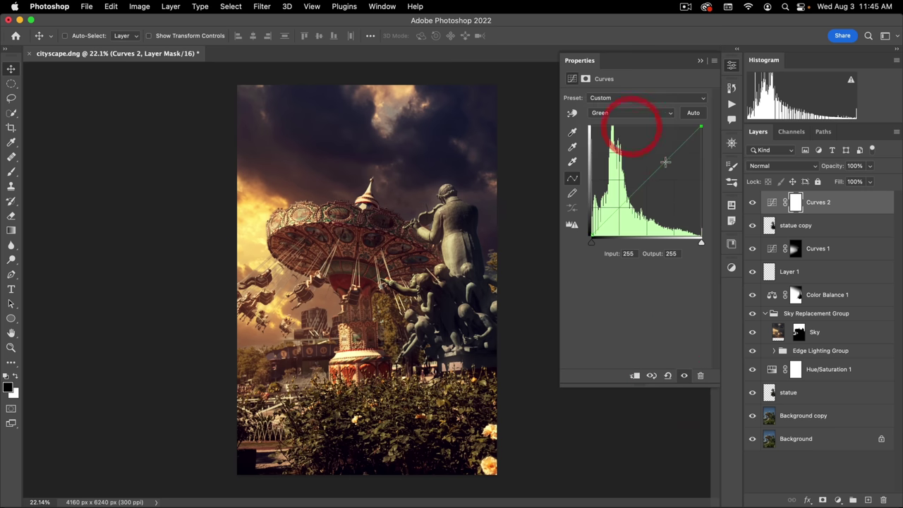
pyautogui.click(665, 156)
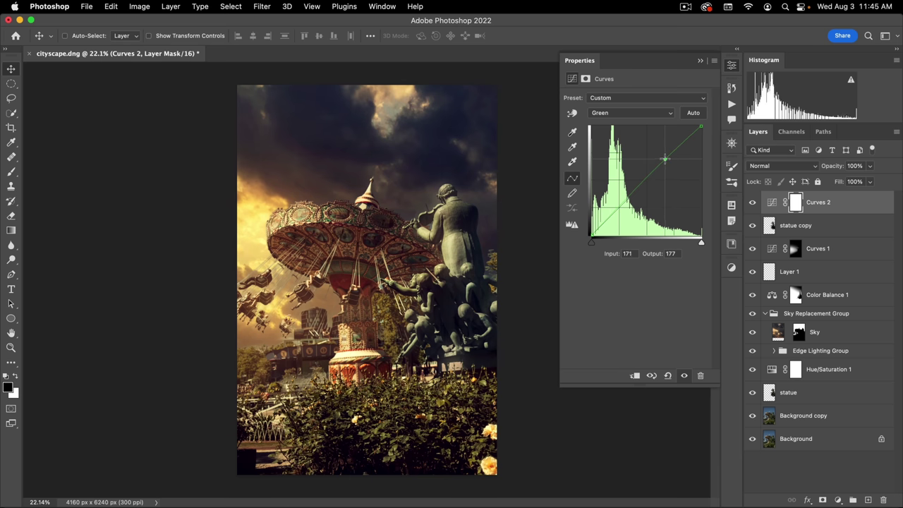
pyautogui.moveTo(664, 157); pyautogui.dragTo(664, 157)
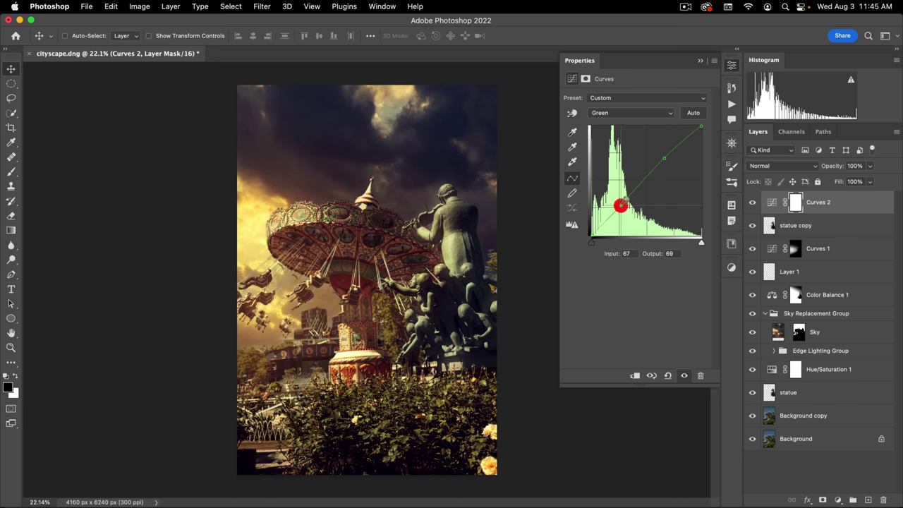
pyautogui.click(620, 205)
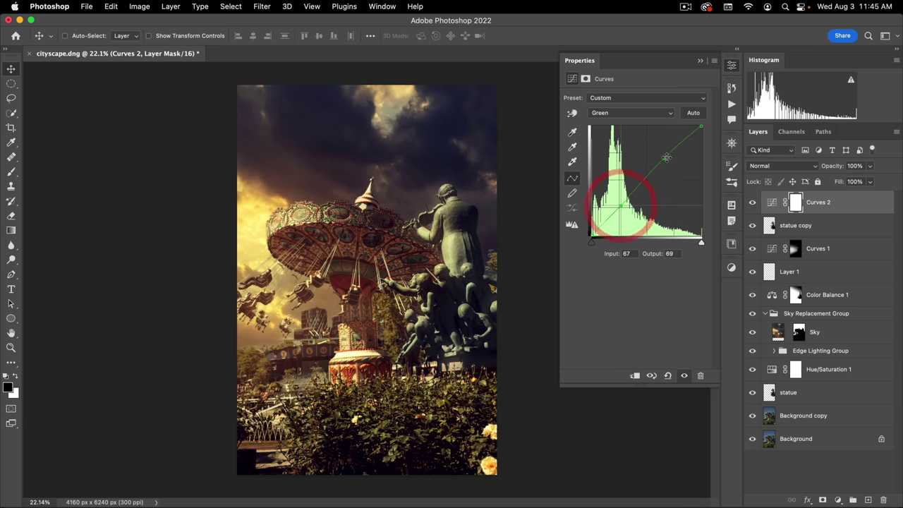
pyautogui.click(684, 376)
pyautogui.click(684, 376)
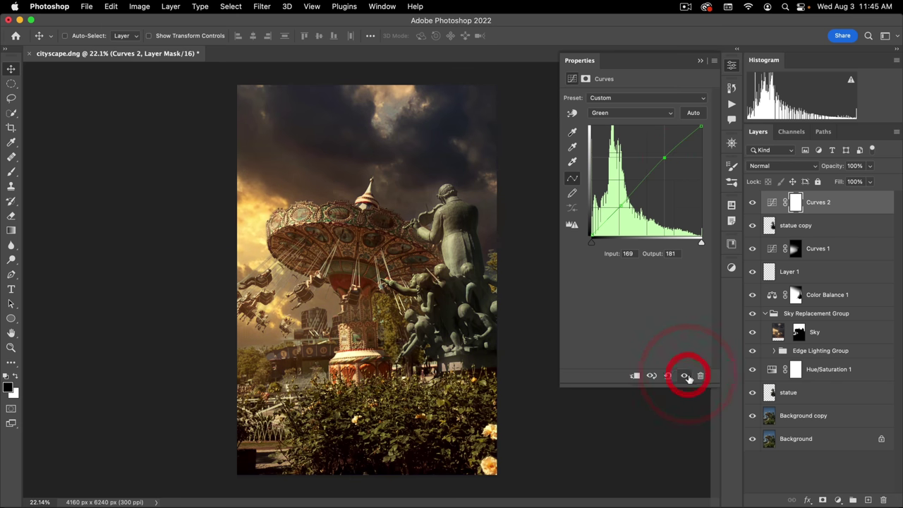
pyautogui.click(685, 377)
pyautogui.click(684, 377)
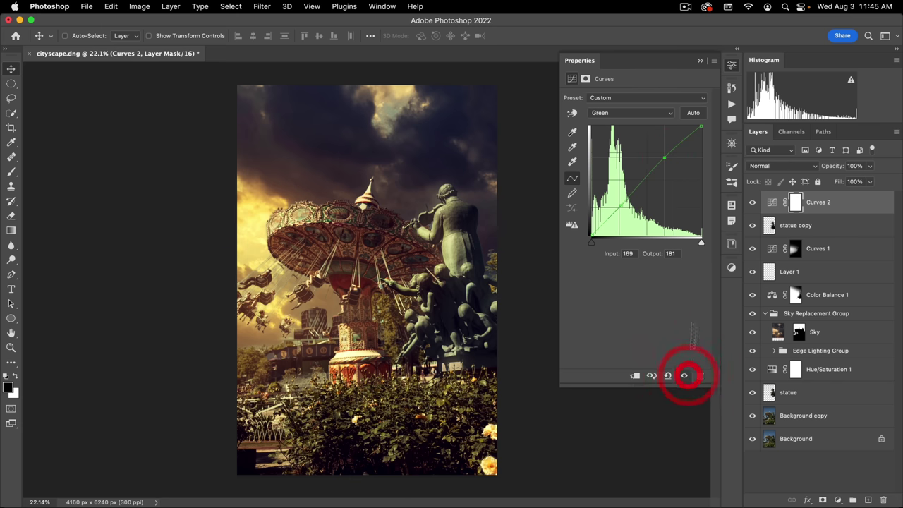
pyautogui.click(733, 65)
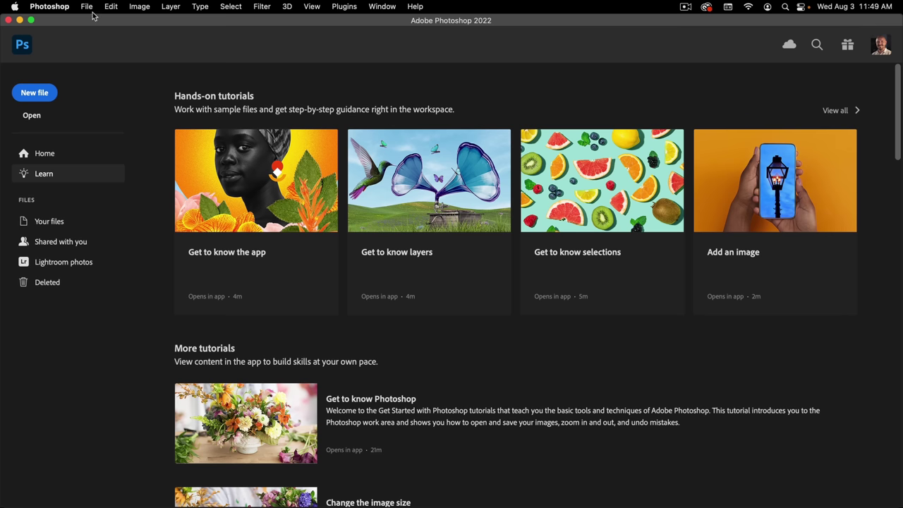
# Step: Open portrait.dng in Camera Raw and set Highlights to -26, Shadows to +17 and Clarity to +4
pyautogui.click(88, 7)
pyautogui.click(99, 32)
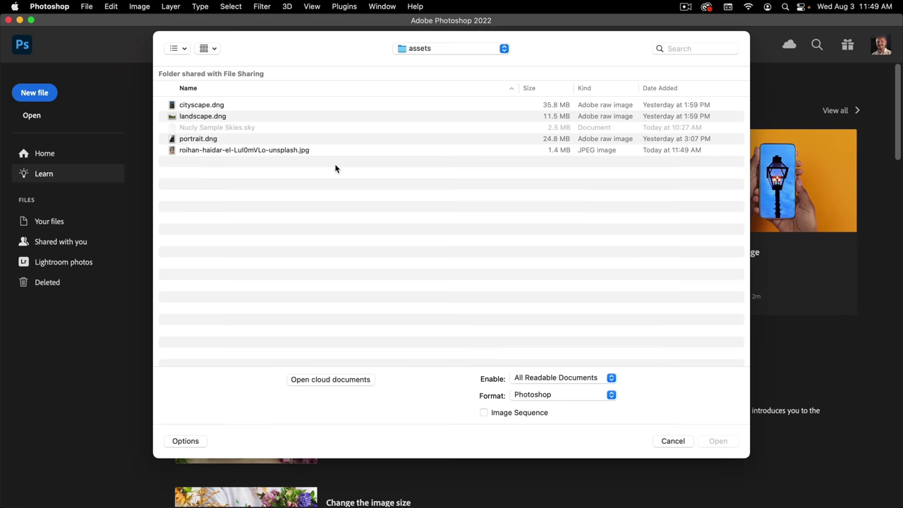
pyautogui.doubleClick(185, 141)
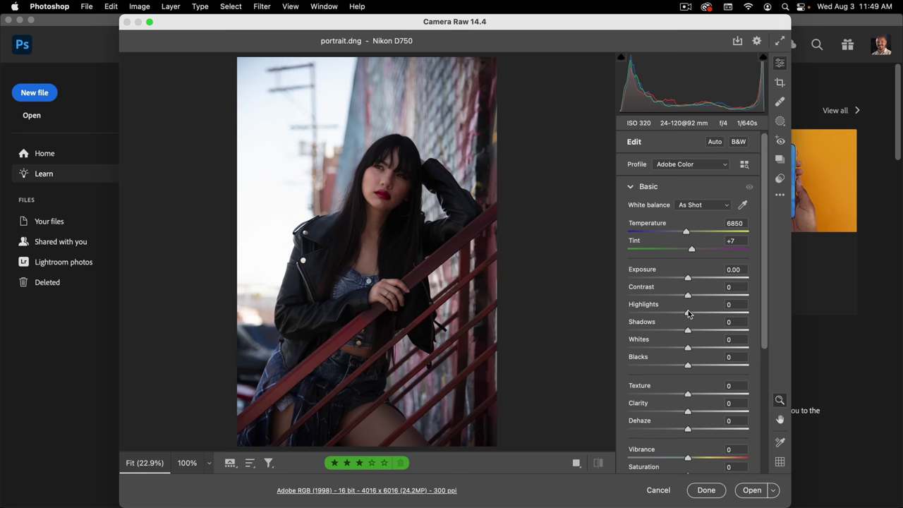
pyautogui.moveTo(688, 315); pyautogui.dragTo(698, 331)
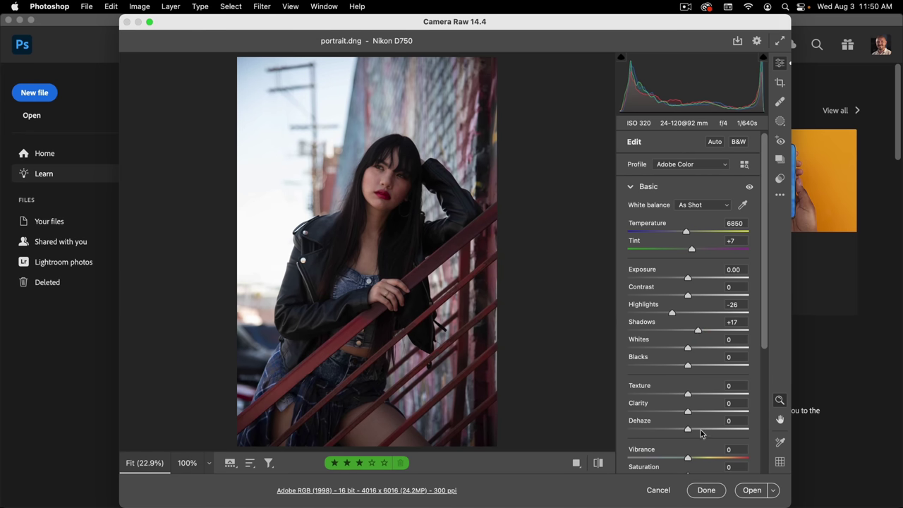
pyautogui.moveTo(691, 415); pyautogui.dragTo(691, 413)
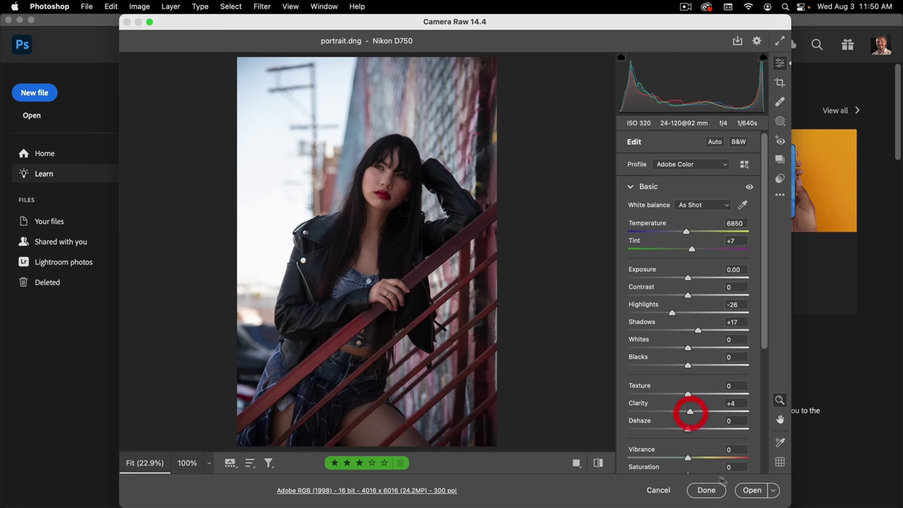
# Step: Open the adjusted raw portrait as a document and duplicate its Background layer
pyautogui.click(752, 491)
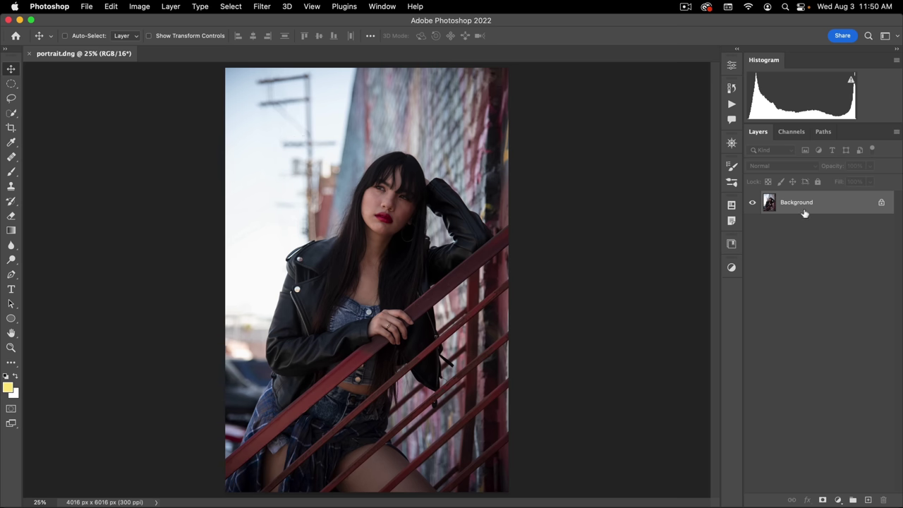
pyautogui.moveTo(805, 213); pyautogui.dragTo(869, 499)
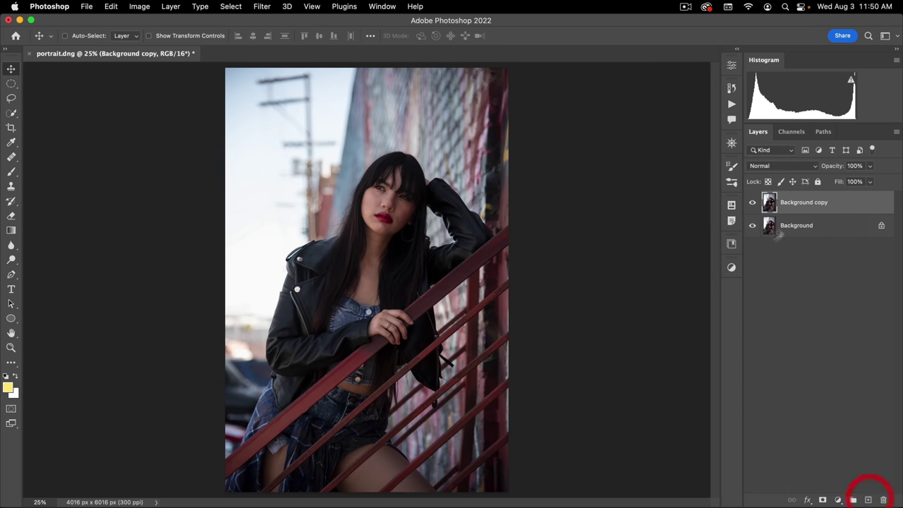
pyautogui.click(113, 7)
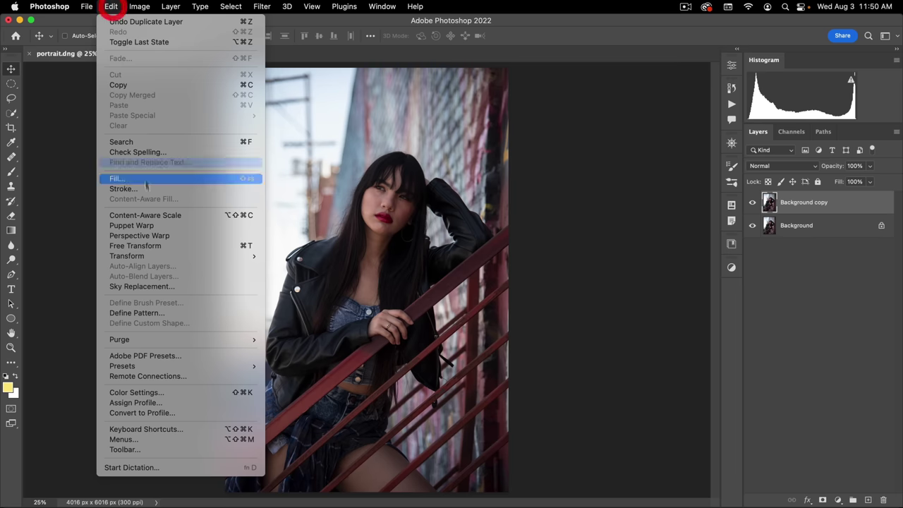
pyautogui.click(151, 287)
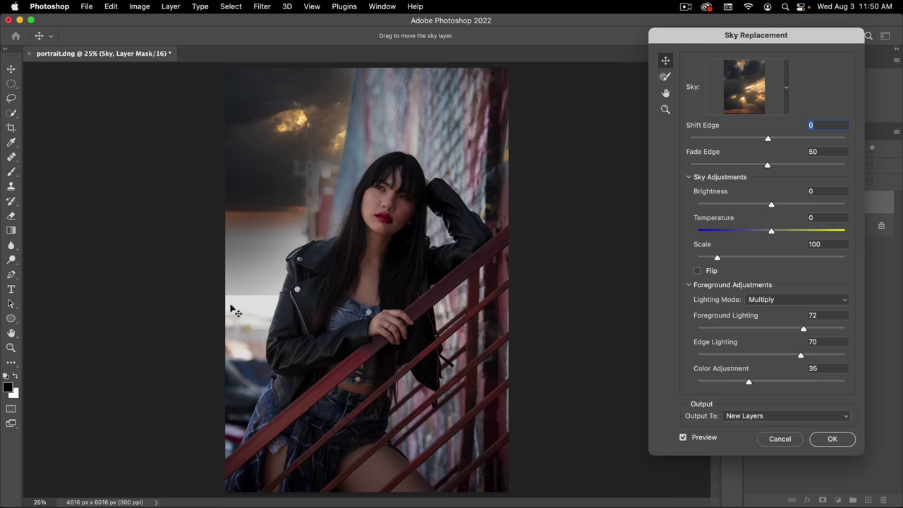
pyautogui.click(780, 439)
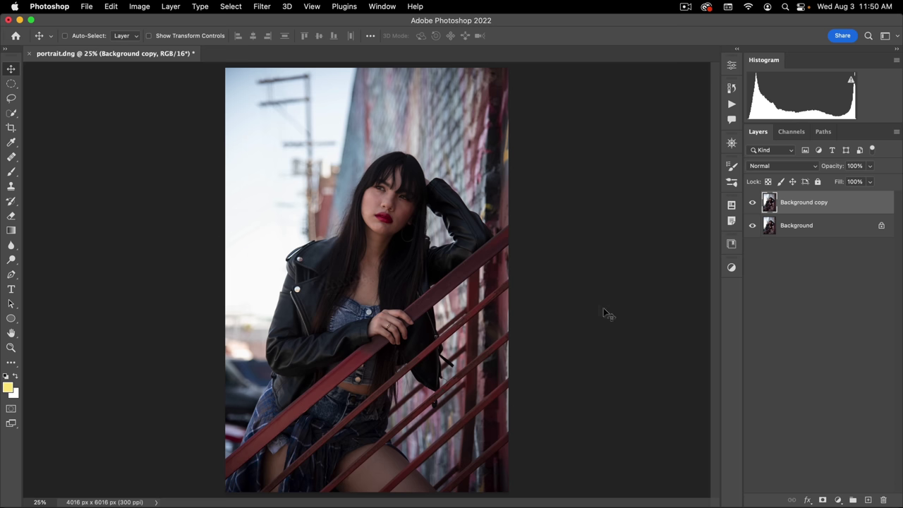
# Step: Select the portrait's sky automatically on the Background copy layer with the Sky selection command
pyautogui.click(223, 6)
pyautogui.click(243, 145)
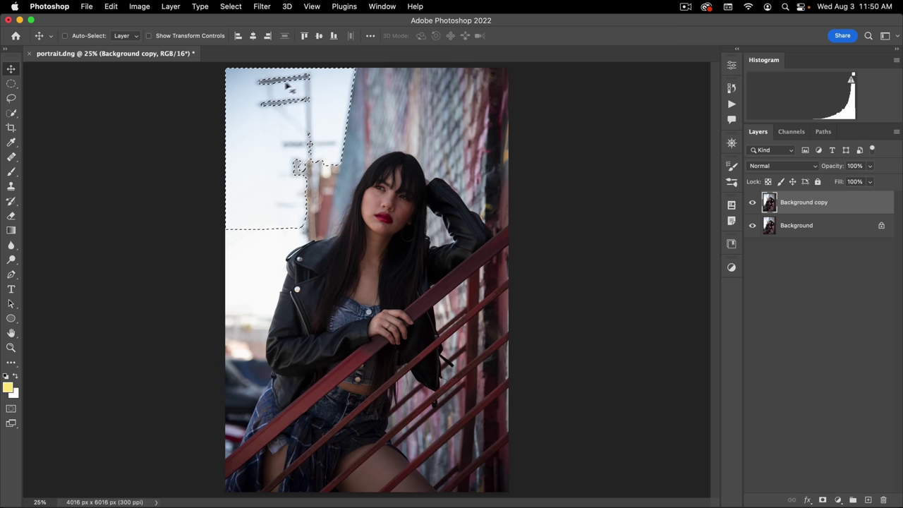
# Step: Extend the sky selection down to the horizon with Quick Selection, subtract the low background area, and open Select and Mask
pyautogui.click(11, 113)
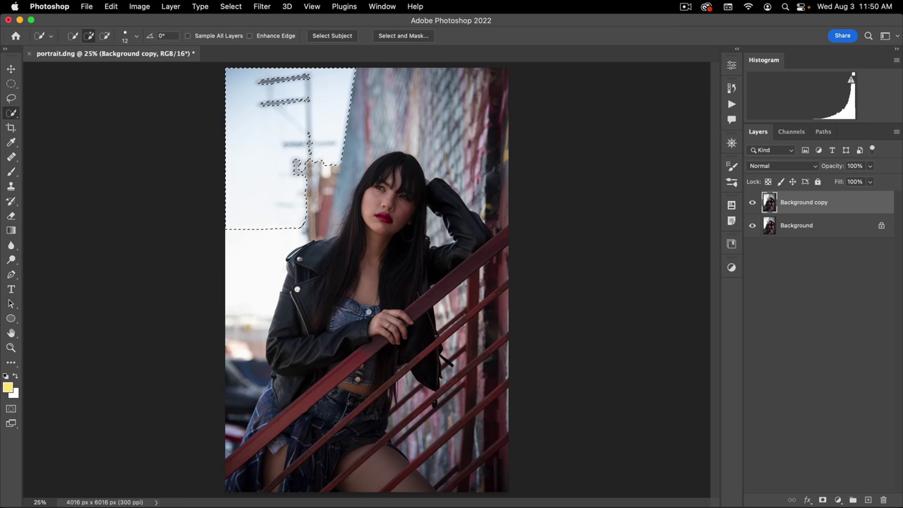
pyautogui.moveTo(269, 195); pyautogui.dragTo(282, 192)
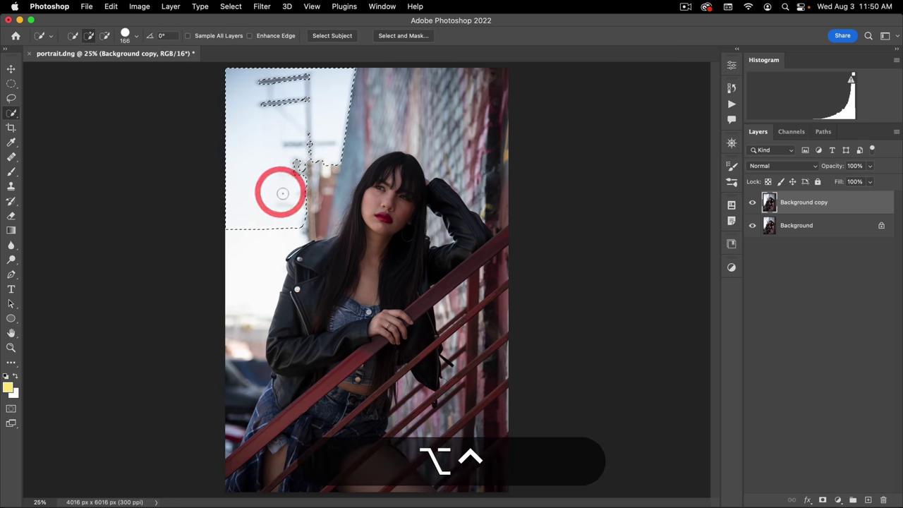
pyautogui.click(272, 234)
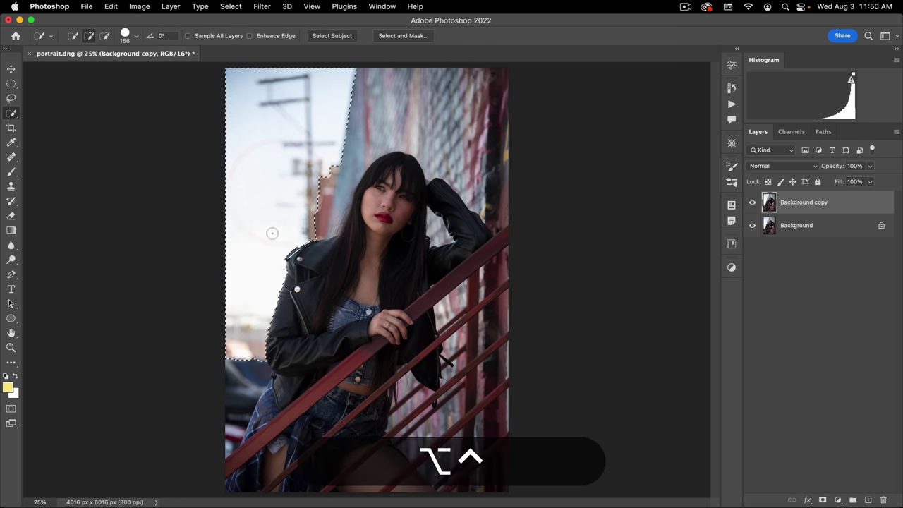
pyautogui.click(253, 201)
pyautogui.press('alt')
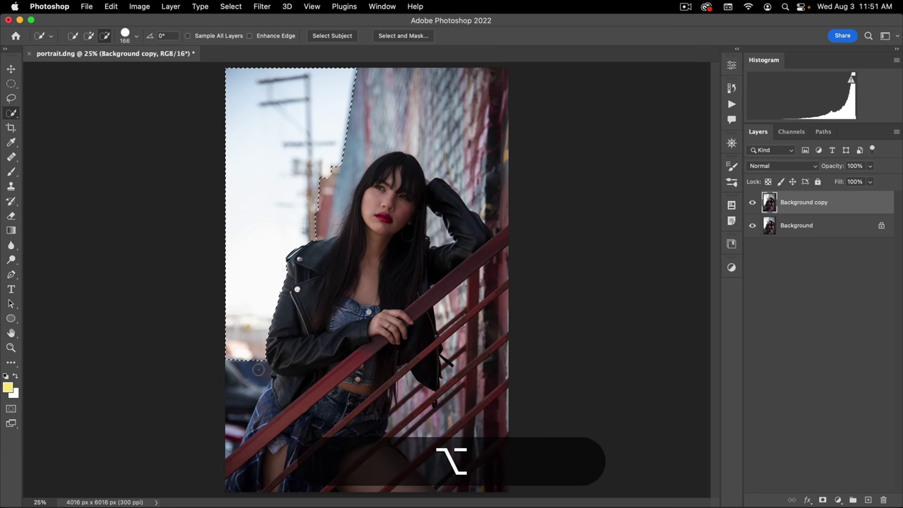
pyautogui.keyDown('alt'); pyautogui.click(258, 369); pyautogui.keyUp('alt')
pyautogui.keyDown('alt'); pyautogui.click(246, 351); pyautogui.keyUp('alt')
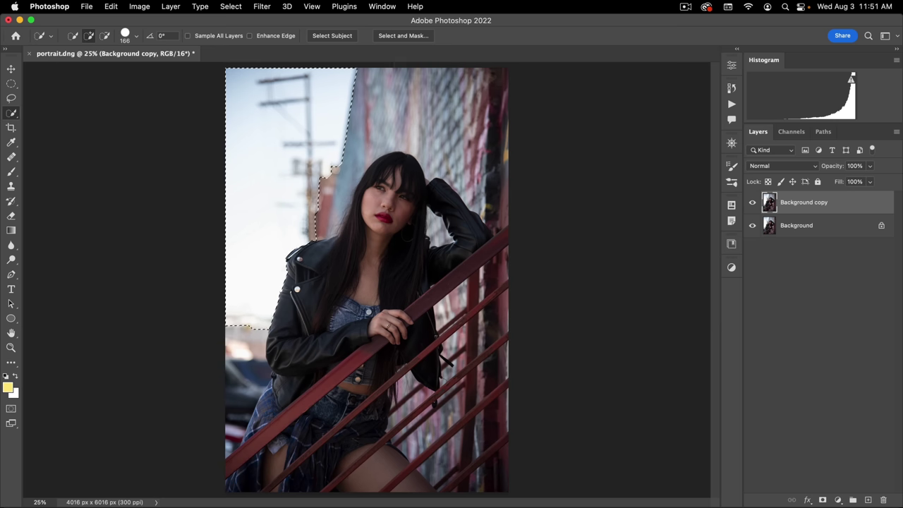
pyautogui.click(397, 39)
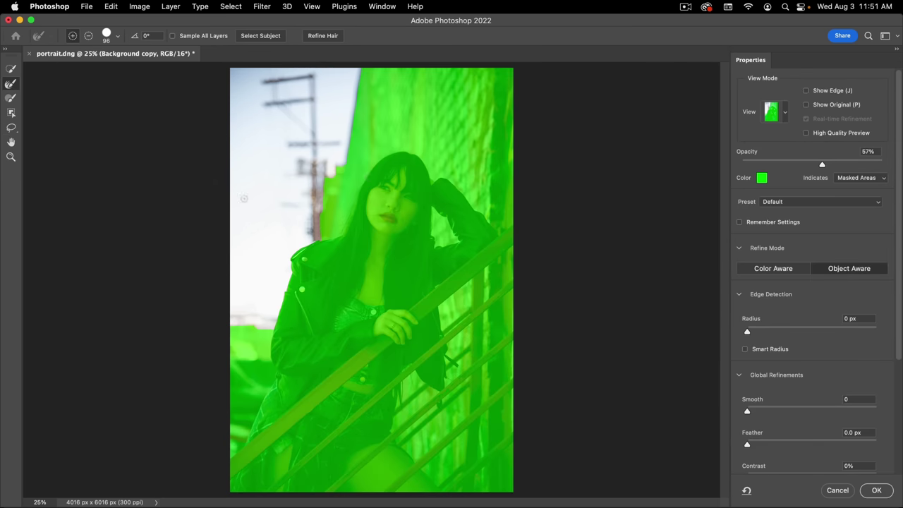
# Step: Try refining the edges around the utility poles and horizon in Object Aware mode, and reset the edge detection Radius to 0 px
pyautogui.moveTo(258, 199)
pyautogui.mouseDown()
pyautogui.moveTo(310, 180)
pyautogui.moveTo(338, 126)
pyautogui.mouseUp()
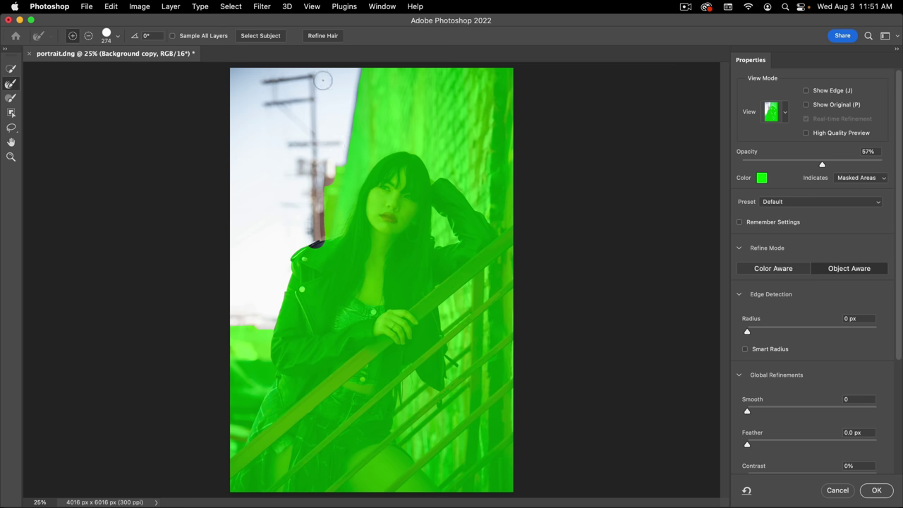
pyautogui.moveTo(268, 103); pyautogui.dragTo(268, 101)
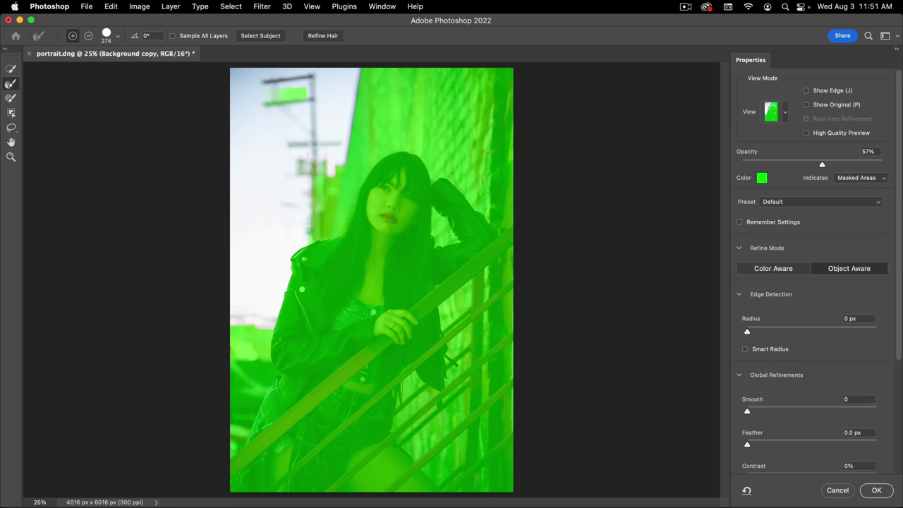
pyautogui.moveTo(268, 187)
pyautogui.mouseDown()
pyautogui.moveTo(281, 188)
pyautogui.moveTo(255, 321)
pyautogui.mouseUp()
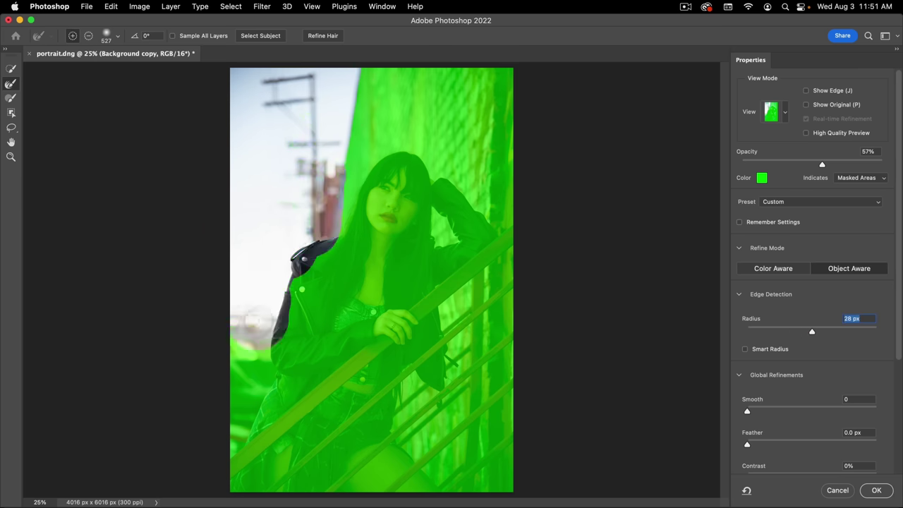
pyautogui.write('0')
pyautogui.press('Return')
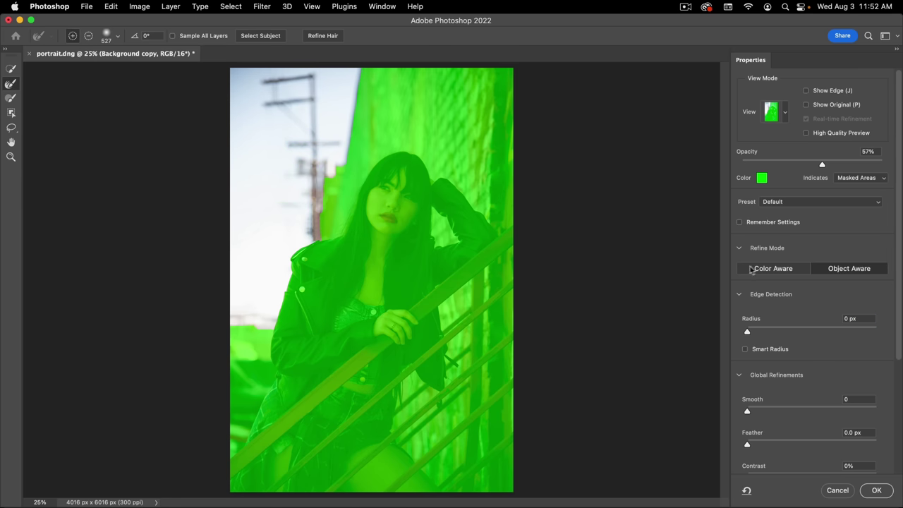
# Step: Switch to Color Aware refinement, brush the edges around the utility poles and horizon, and check the mask in black and white
pyautogui.click(752, 269)
pyautogui.click(463, 203)
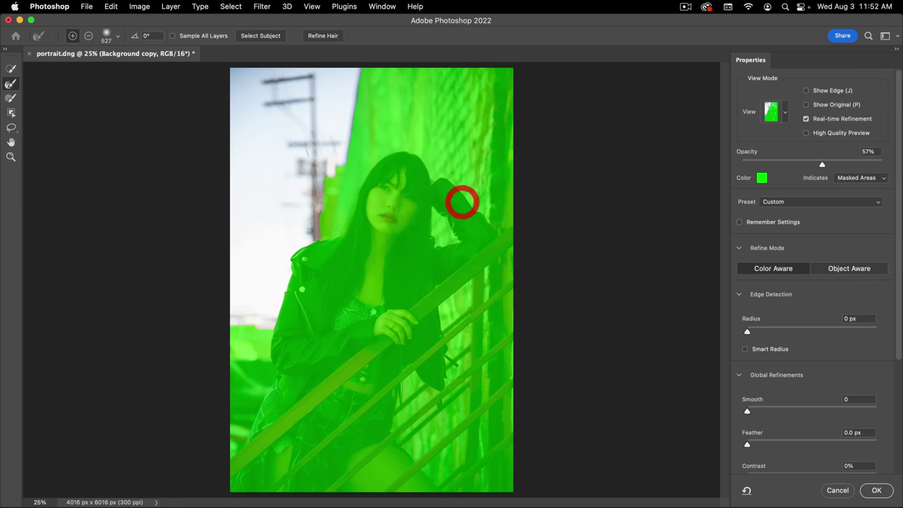
pyautogui.moveTo(261, 83)
pyautogui.mouseDown()
pyautogui.moveTo(302, 82)
pyautogui.moveTo(310, 93)
pyautogui.moveTo(309, 120)
pyautogui.moveTo(294, 113)
pyautogui.moveTo(309, 149)
pyautogui.moveTo(290, 149)
pyautogui.moveTo(332, 149)
pyautogui.moveTo(313, 166)
pyautogui.moveTo(309, 231)
pyautogui.moveTo(299, 207)
pyautogui.moveTo(283, 208)
pyautogui.moveTo(307, 230)
pyautogui.moveTo(346, 132)
pyautogui.moveTo(358, 65)
pyautogui.mouseUp()
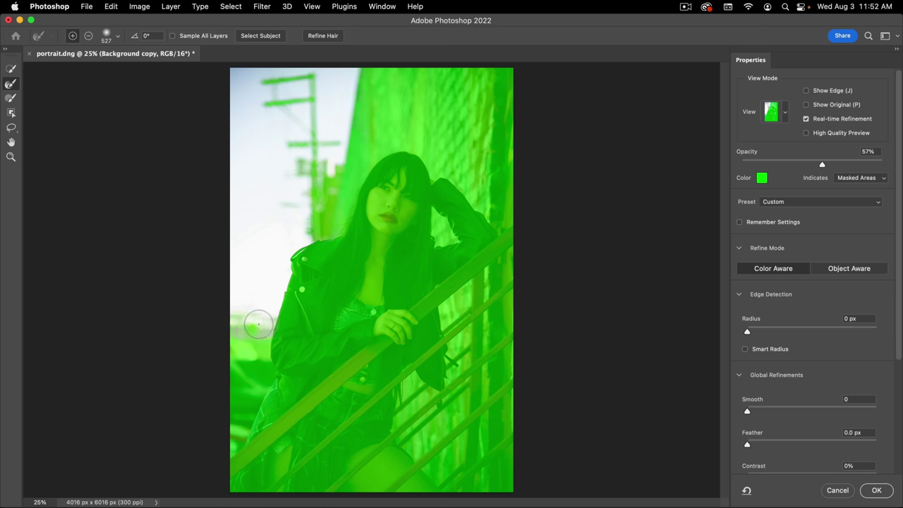
pyautogui.click(228, 312)
pyautogui.press('k')
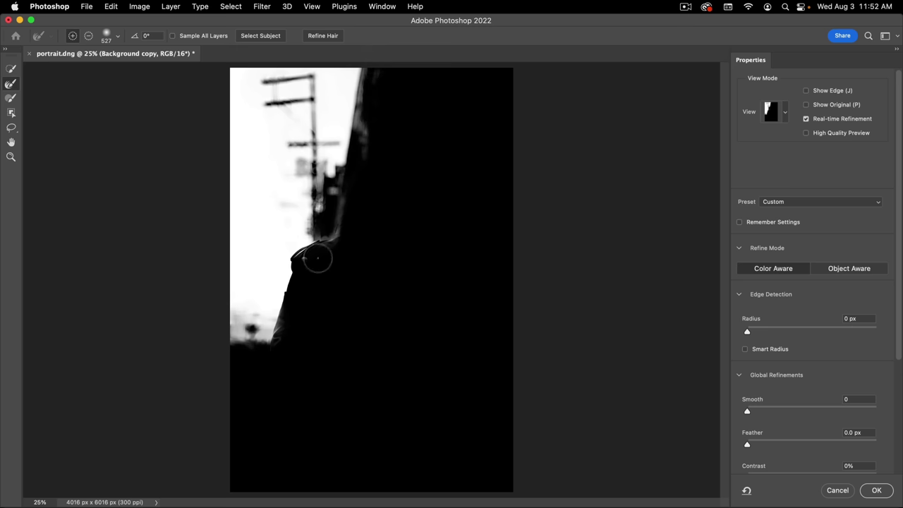
pyautogui.press('k')
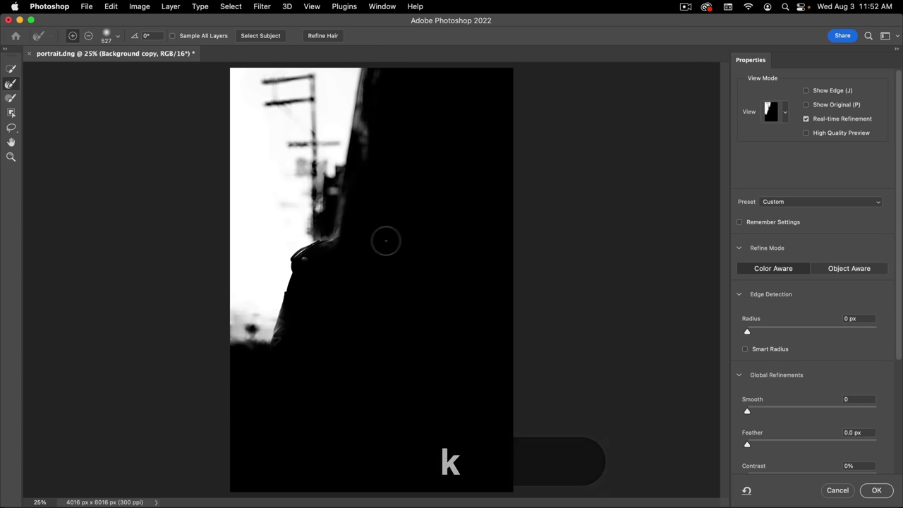
pyautogui.press('v')
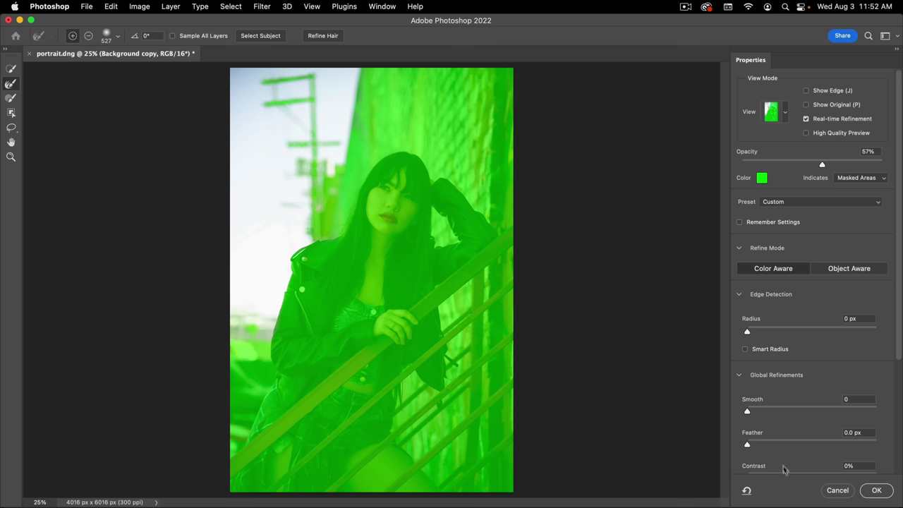
# Step: Turn the refined sky selection into a layer mask on Background copy and hide the Background layer
pyautogui.click(877, 491)
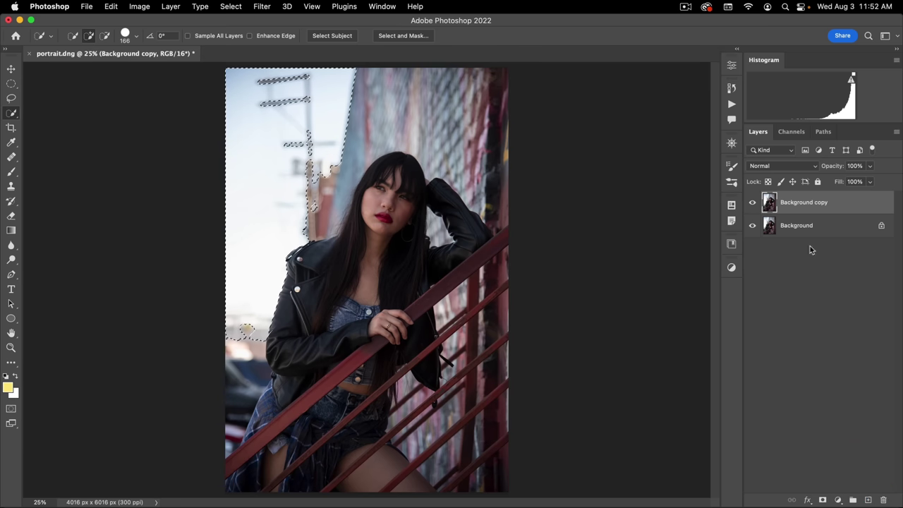
pyautogui.click(823, 500)
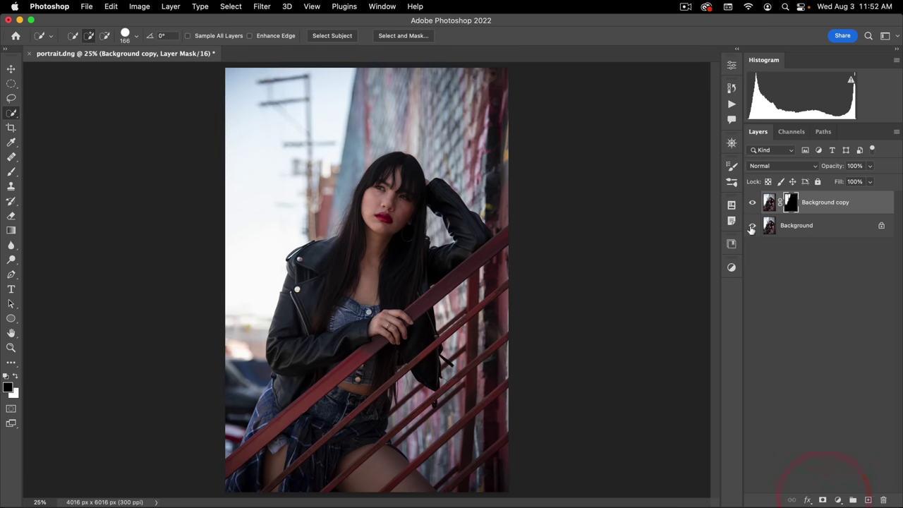
pyautogui.click(752, 225)
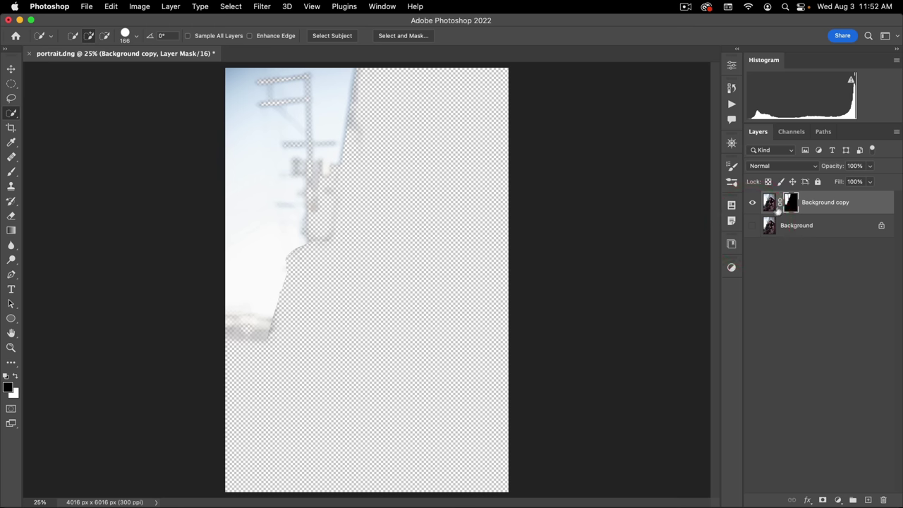
# Step: Display the Background copy layer mask alone and paint black over the gray residue along the wall edge with a 212 px brush
pyautogui.press('alt')
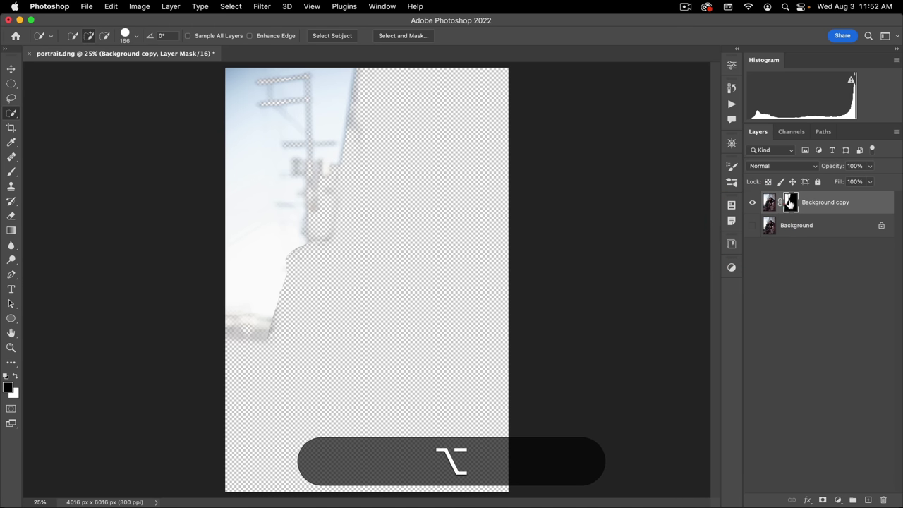
pyautogui.keyDown('alt'); pyautogui.click(789, 203); pyautogui.keyUp('alt')
pyautogui.moveTo(391, 92); pyautogui.dragTo(404, 79)
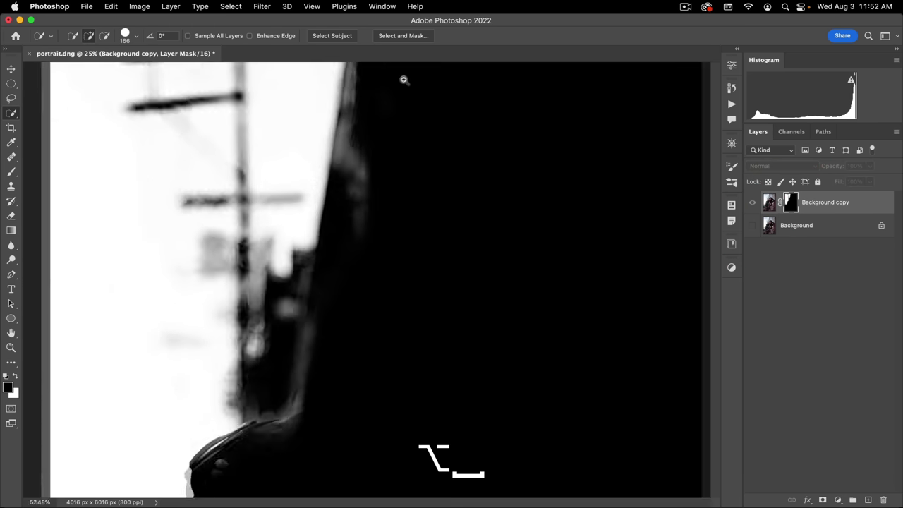
pyautogui.click(409, 77)
pyautogui.click(403, 236)
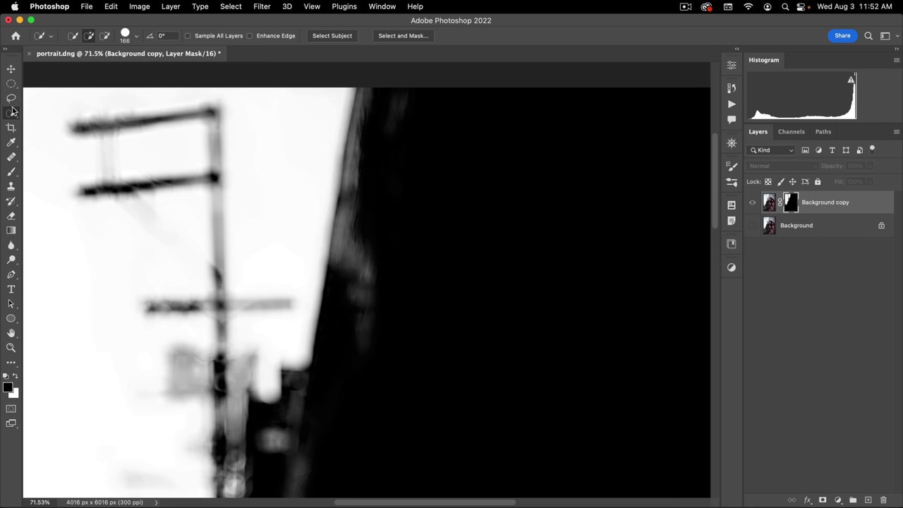
pyautogui.click(11, 172)
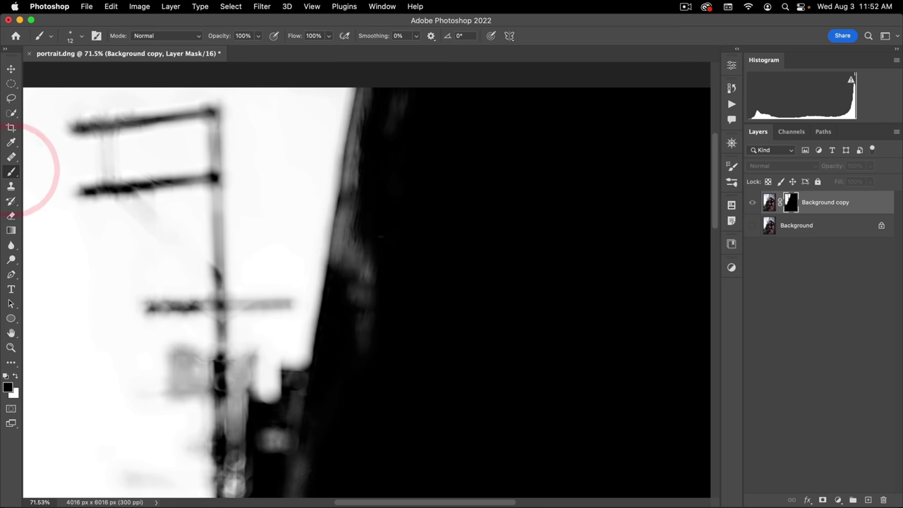
pyautogui.moveTo(332, 233)
pyautogui.mouseDown()
pyautogui.moveTo(318, 205)
pyautogui.moveTo(385, 223)
pyautogui.moveTo(286, 233)
pyautogui.mouseUp()
pyautogui.click(348, 267)
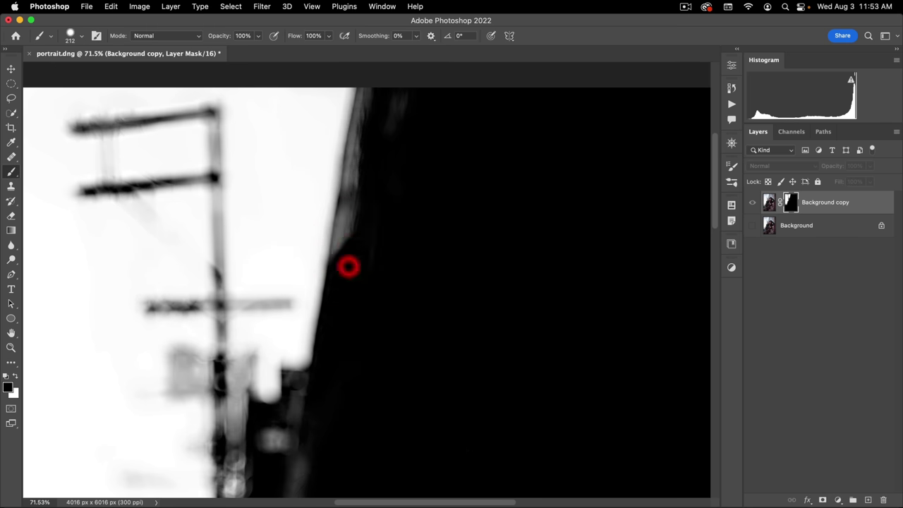
pyautogui.moveTo(353, 248)
pyautogui.mouseDown()
pyautogui.moveTo(413, 83)
pyautogui.moveTo(303, 326)
pyautogui.mouseUp()
# Step: Paint black over the gray residue along the woman's jacket on the mask with a 66 px brush
pyautogui.scroll(5, 303, 327)
pyautogui.moveTo(327, 236)
pyautogui.mouseDown()
pyautogui.moveTo(352, 164)
pyautogui.moveTo(505, 118)
pyautogui.moveTo(384, 135)
pyautogui.moveTo(297, 275)
pyautogui.moveTo(300, 340)
pyautogui.moveTo(321, 208)
pyautogui.moveTo(312, 183)
pyautogui.moveTo(340, 195)
pyautogui.mouseUp()
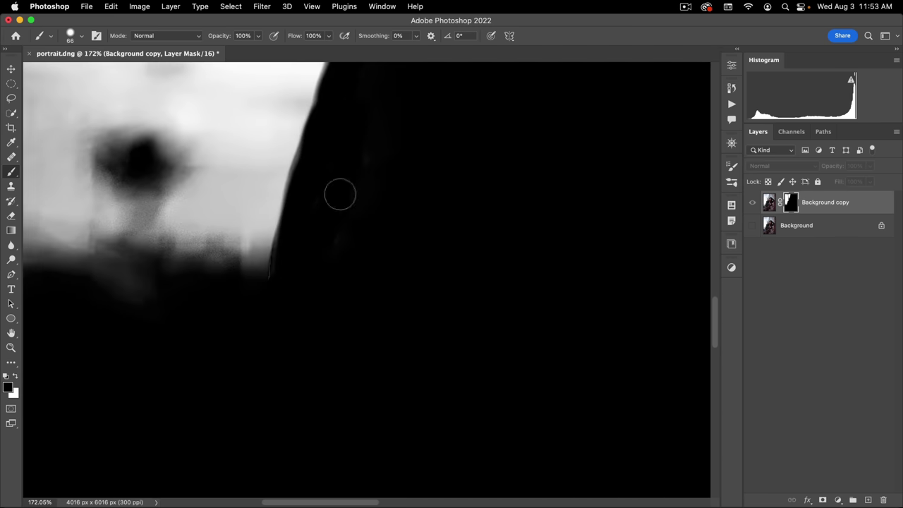
pyautogui.moveTo(326, 272); pyautogui.dragTo(274, 317)
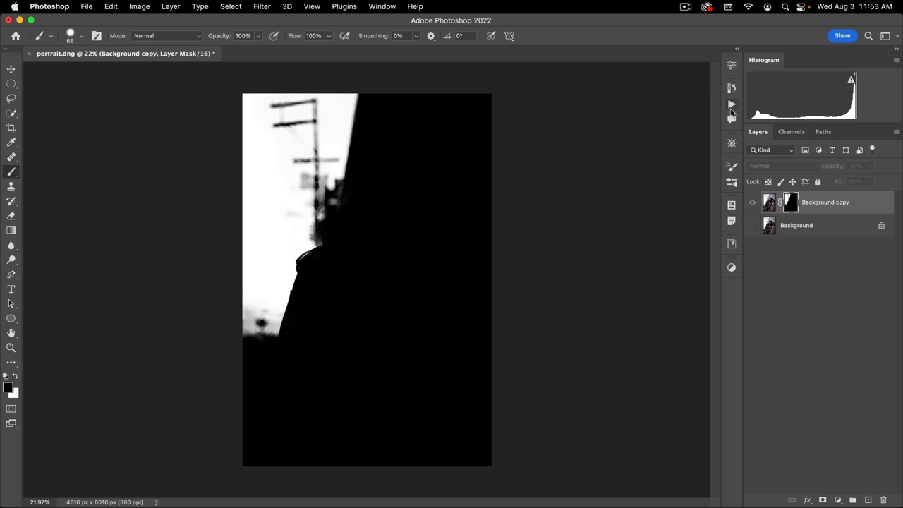
# Step: Invert the Background copy layer mask so it hides the sky, and return to the normal image view
pyautogui.keyDown('alt'); pyautogui.click(792, 204); pyautogui.keyUp('alt')
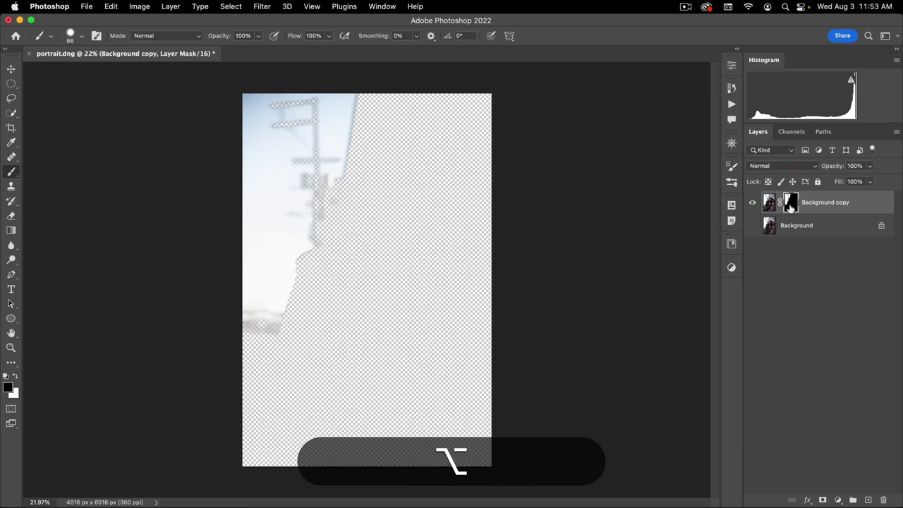
pyautogui.keyDown('alt'); pyautogui.click(792, 204); pyautogui.keyUp('alt')
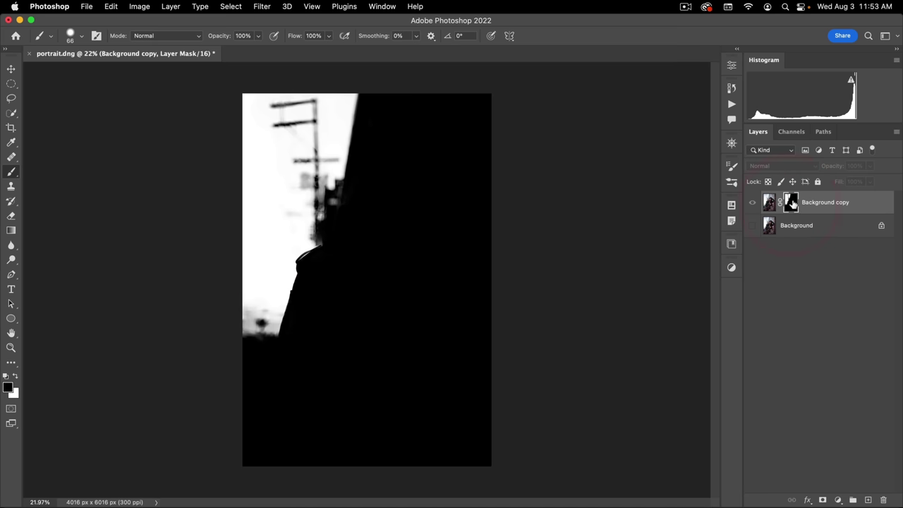
pyautogui.click(732, 86)
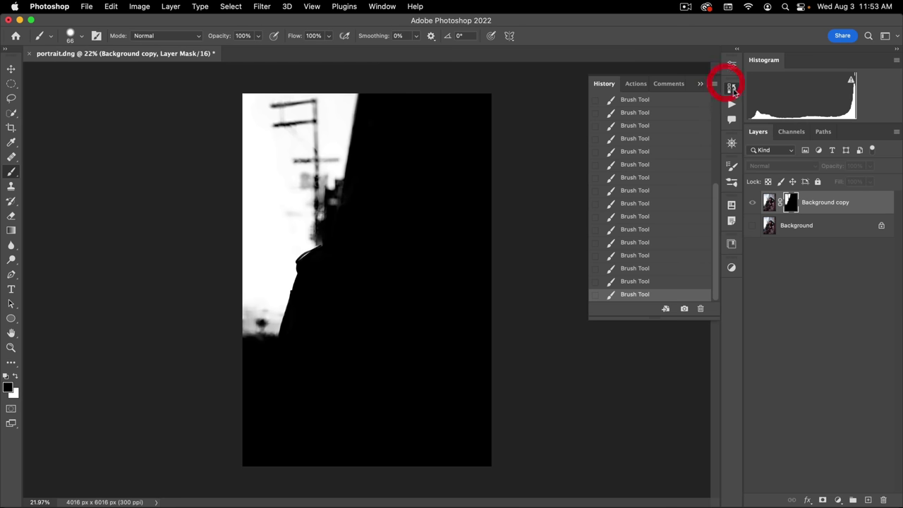
pyautogui.click(732, 65)
pyautogui.click(682, 237)
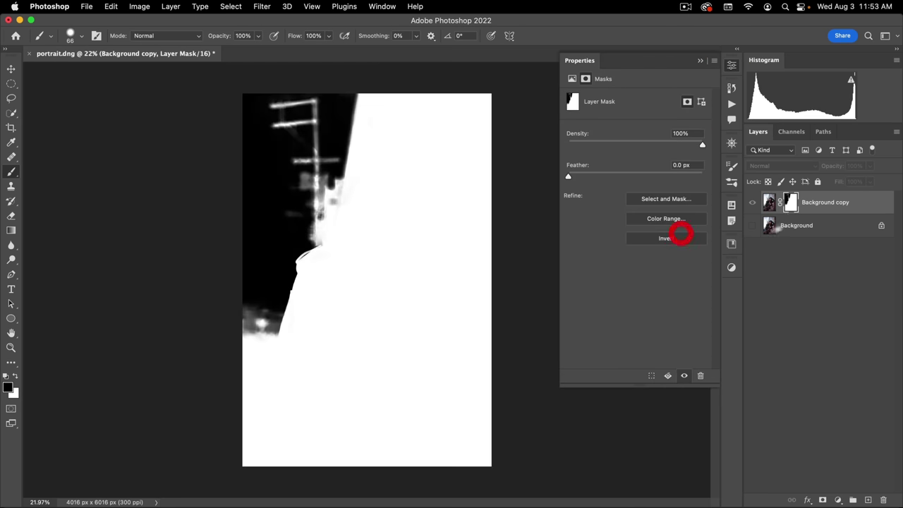
pyautogui.click(791, 203)
pyautogui.click(768, 203)
pyautogui.press('v')
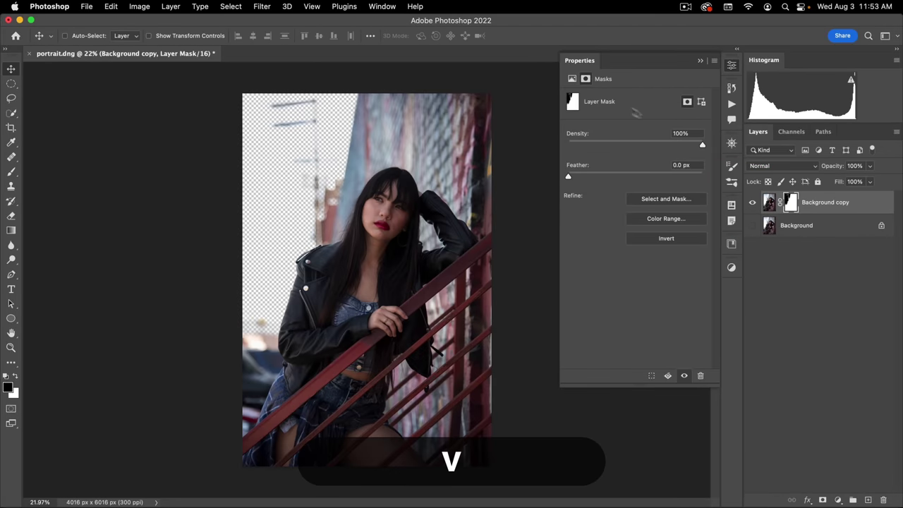
pyautogui.click(732, 65)
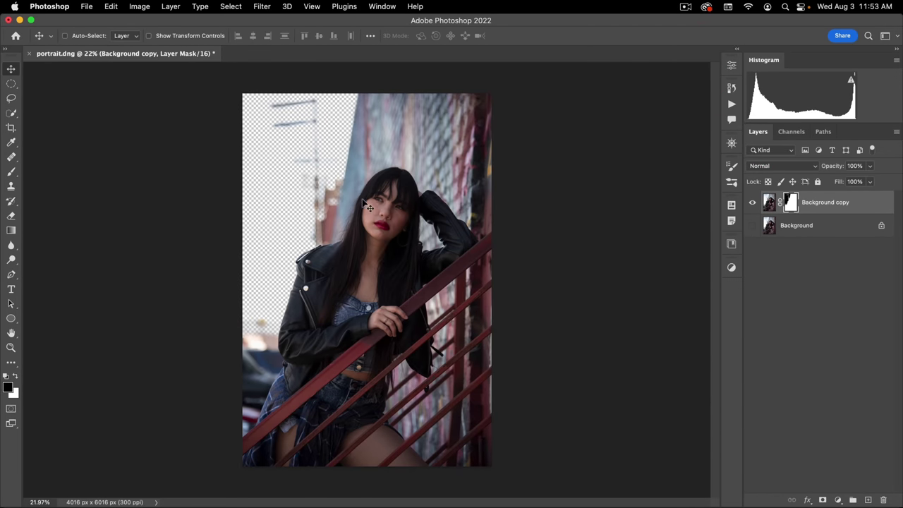
# Step: Place the Unsplash sky JPEG from the assets folder as an embedded image directly above the Background layer and scale it down behind the woman
pyautogui.click(807, 225)
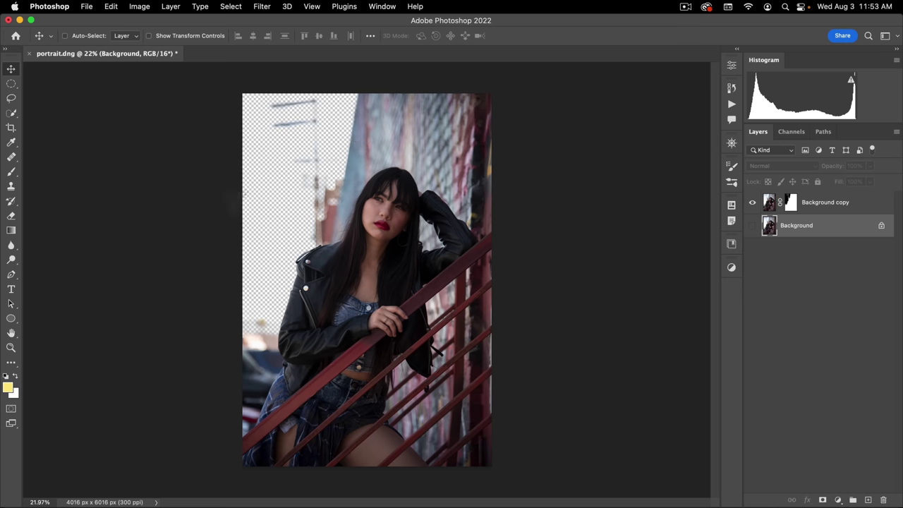
pyautogui.click(86, 8)
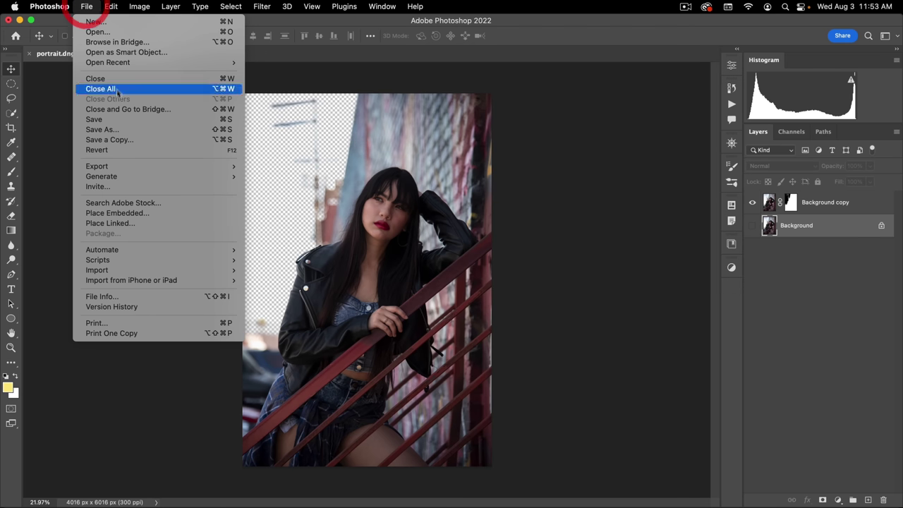
pyautogui.click(121, 210)
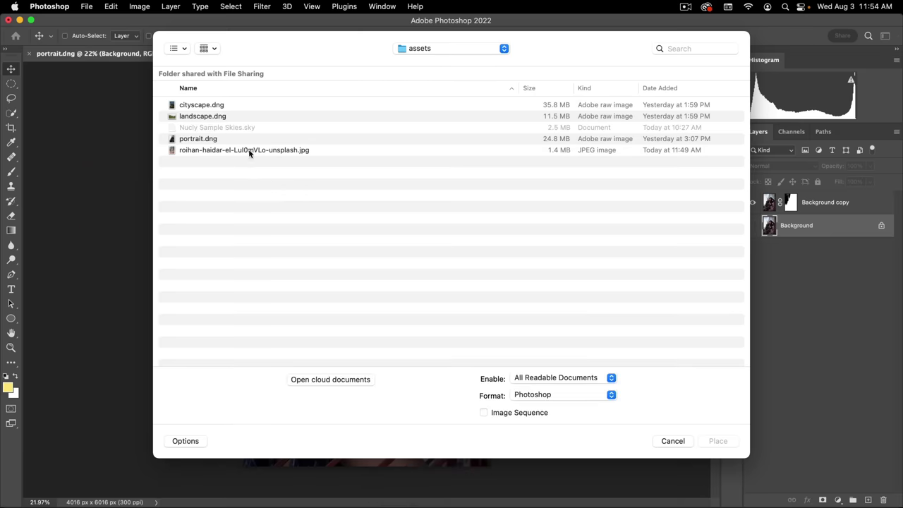
pyautogui.doubleClick(191, 150)
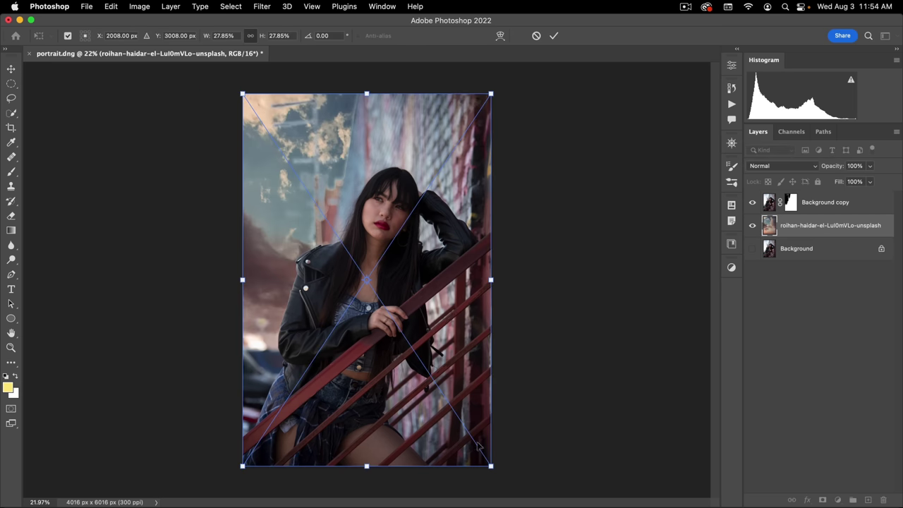
pyautogui.moveTo(478, 445); pyautogui.dragTo(399, 379)
pyautogui.click(554, 36)
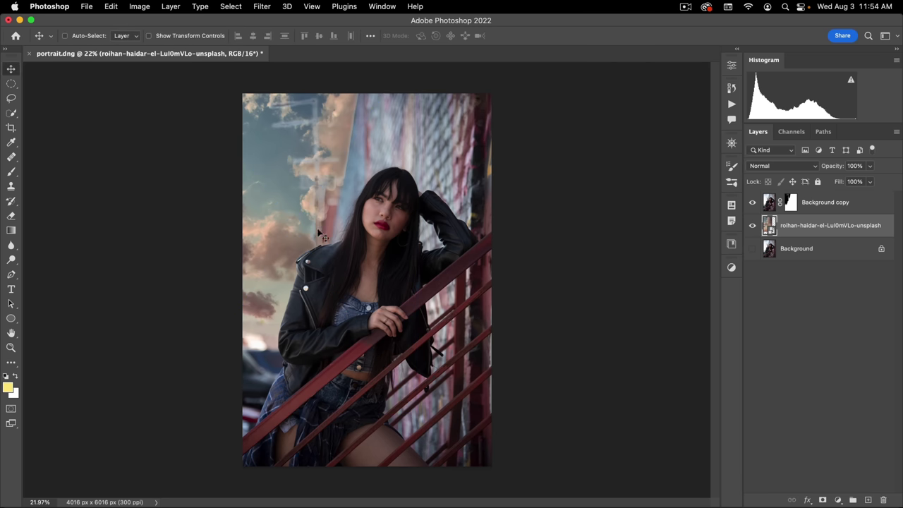
# Step: Apply a Gaussian Blur with a 20-pixel radius to the placed sky layer
pyautogui.scroll(3, 271, 346)
pyautogui.moveTo(275, 311); pyautogui.dragTo(353, 289)
pyautogui.scroll(-2, 357, 311)
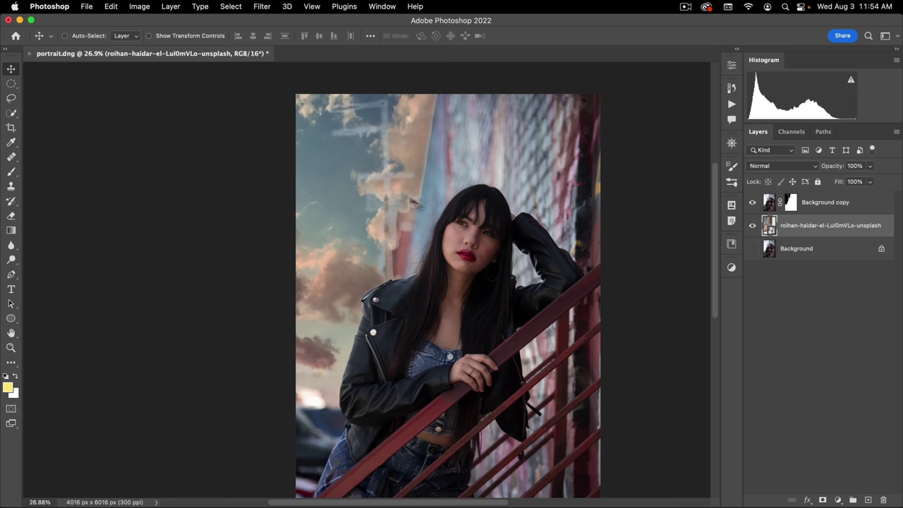
pyautogui.click(262, 6)
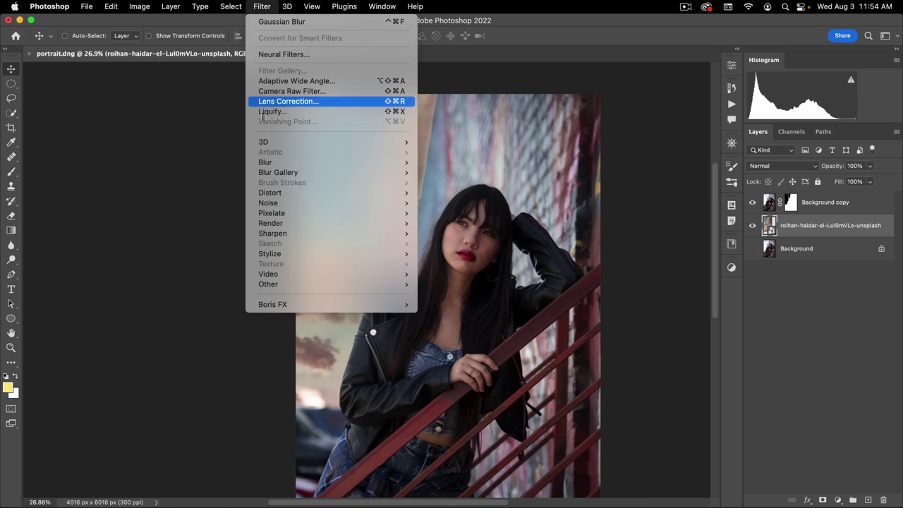
pyautogui.moveTo(264, 169)
pyautogui.click(464, 203)
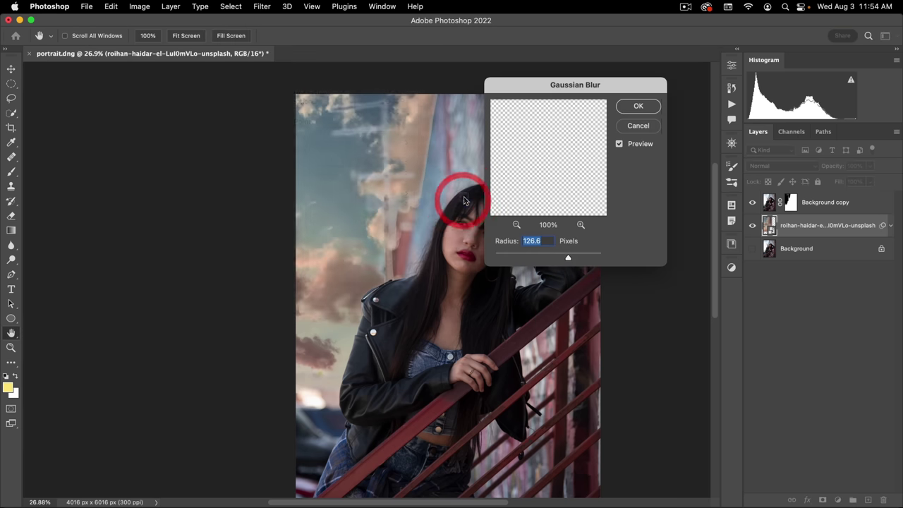
pyautogui.moveTo(524, 257); pyautogui.dragTo(544, 259)
pyautogui.click(511, 236)
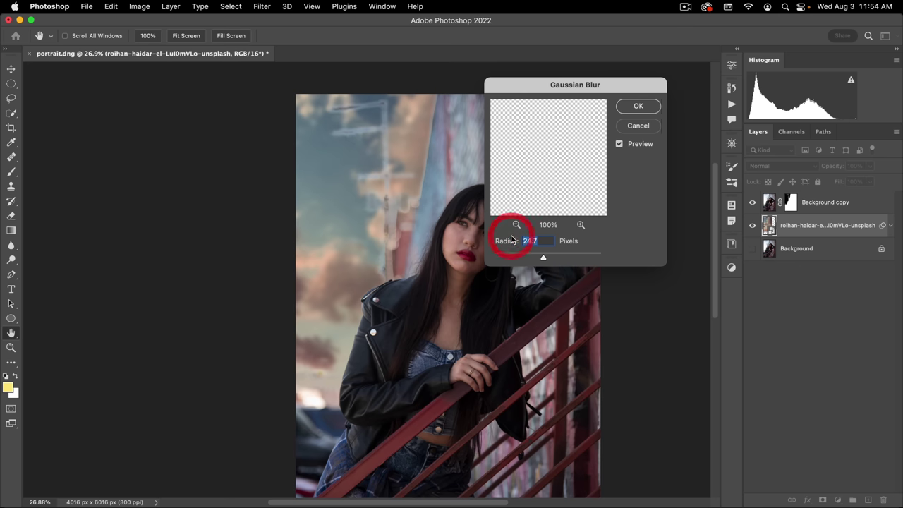
pyautogui.write('20')
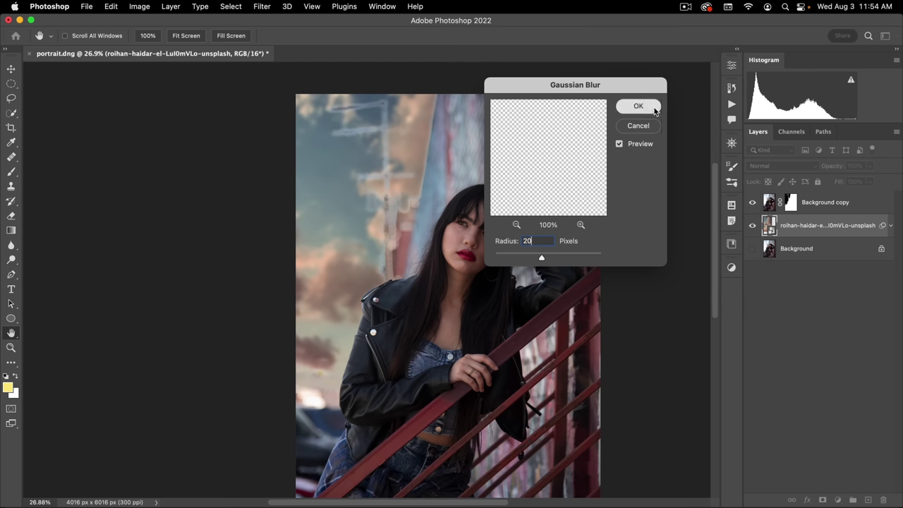
pyautogui.click(651, 106)
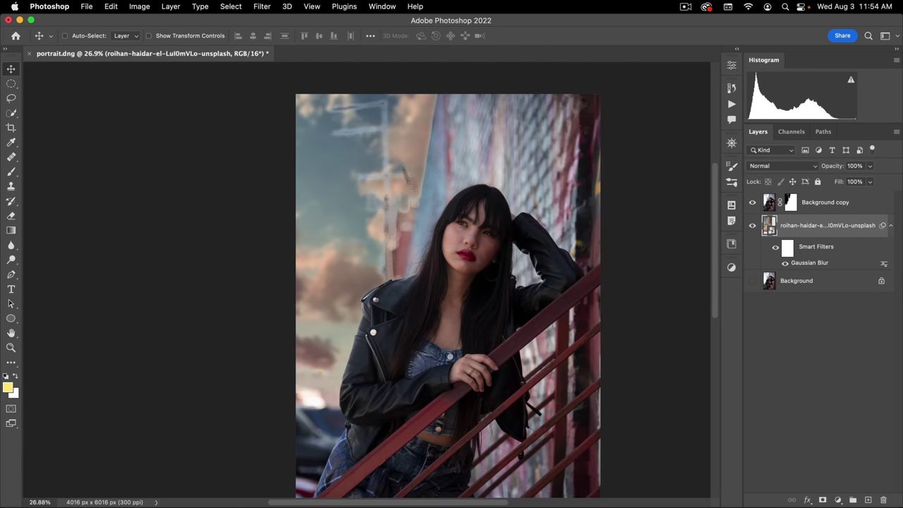
# Step: Rename the Background copy layer as multiply and set its blend mode to Multiply
pyautogui.click(769, 204)
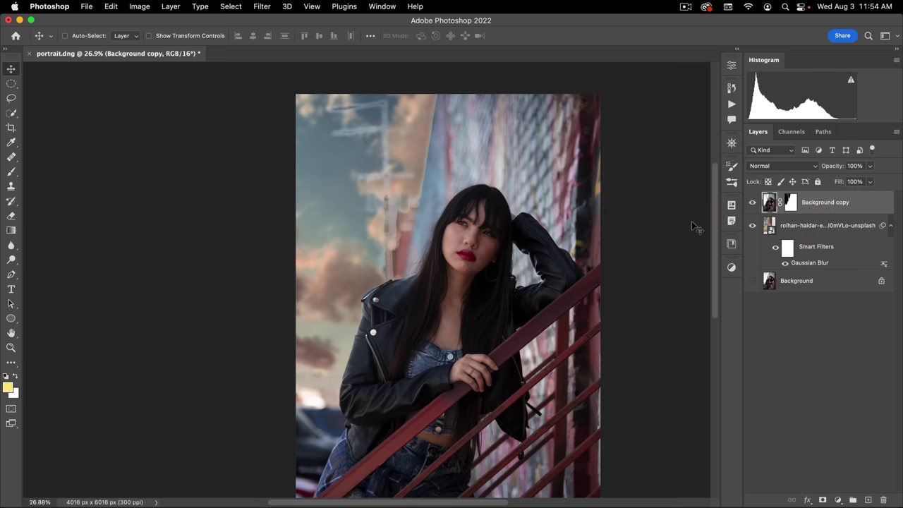
pyautogui.doubleClick(814, 203)
pyautogui.write('multi')
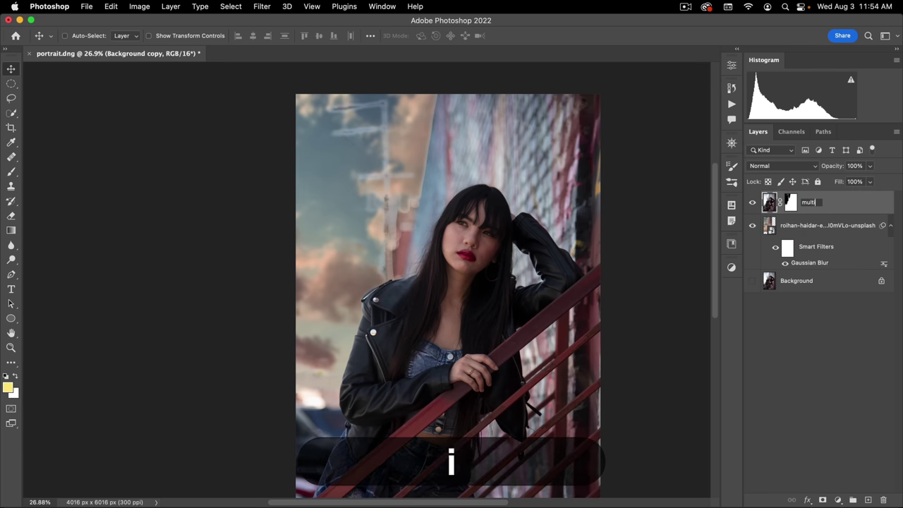
pyautogui.write('ply')
pyautogui.press('Return')
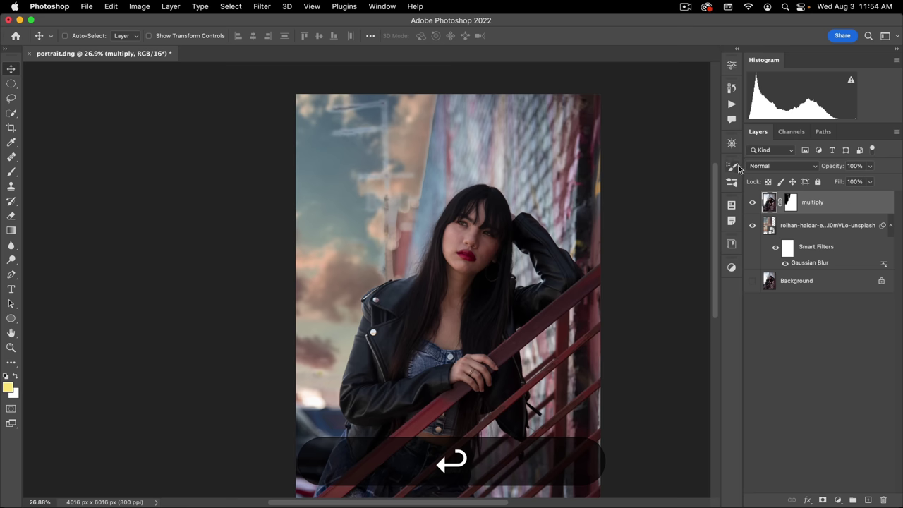
pyautogui.click(780, 165)
pyautogui.click(776, 201)
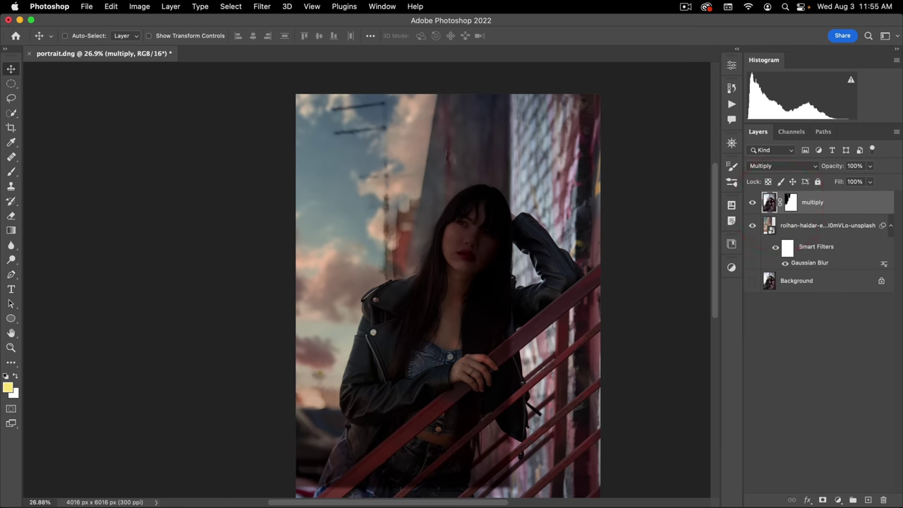
# Step: Duplicate the multiply layer with its mask and set the duplicate's blend mode to Normal
pyautogui.doubleClick(768, 198)
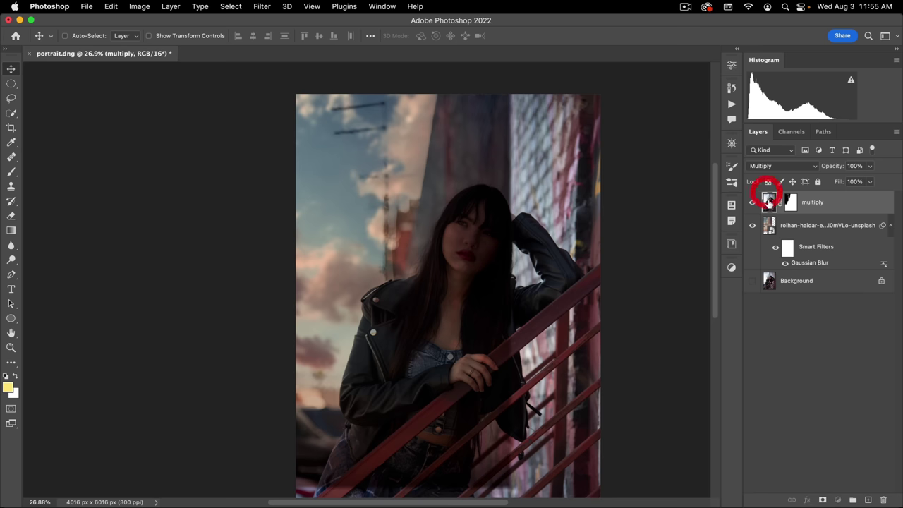
pyautogui.click(847, 123)
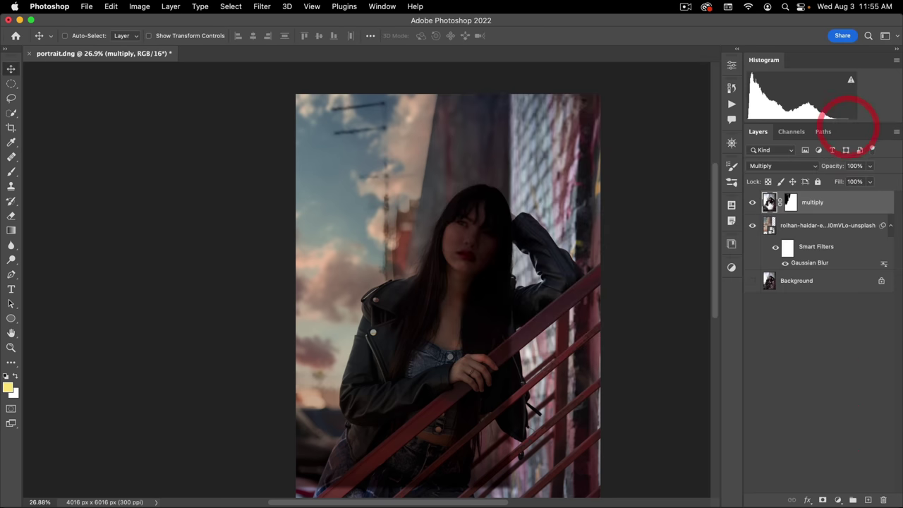
pyautogui.moveTo(861, 204); pyautogui.dragTo(869, 498)
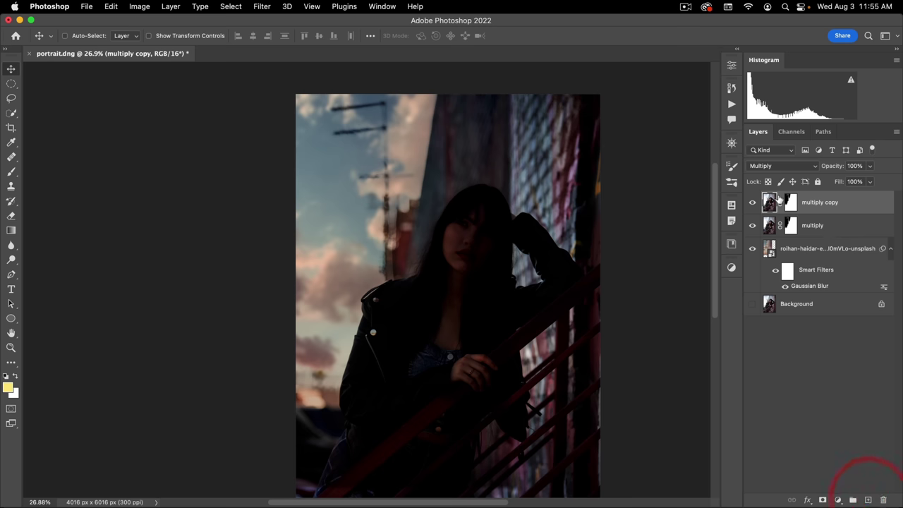
pyautogui.click(773, 168)
pyautogui.click(774, 127)
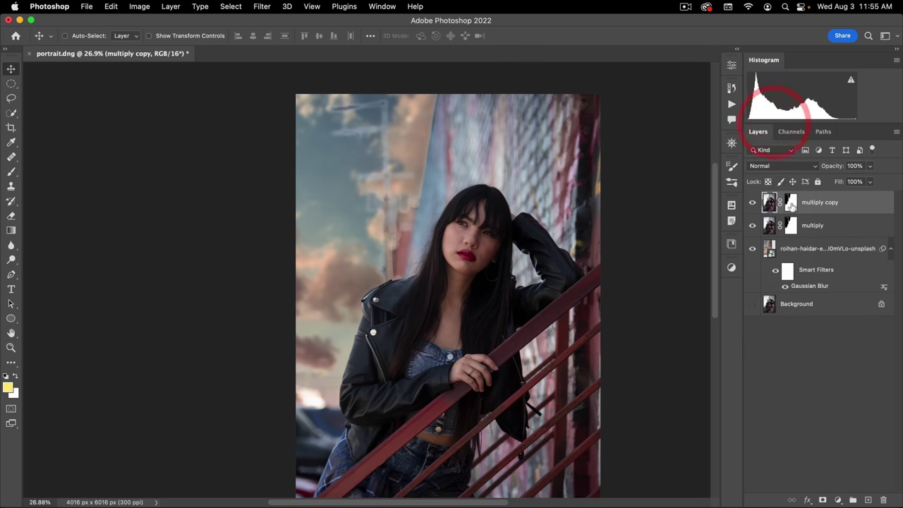
# Step: Paint black with a soft 630 px brush on the multiply copy layer's mask over the pale antenna and pole areas in the sky
pyautogui.click(791, 203)
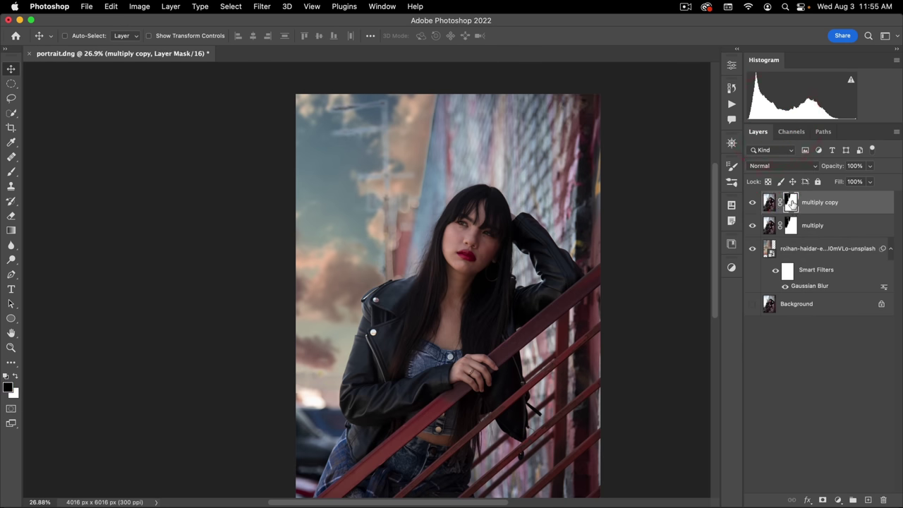
pyautogui.click(791, 203)
pyautogui.press('b')
pyautogui.moveTo(399, 193); pyautogui.dragTo(373, 70)
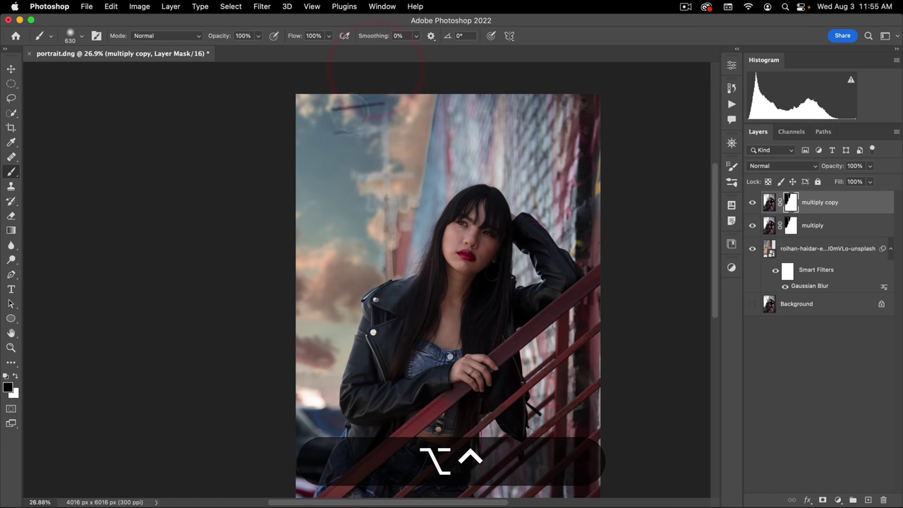
pyautogui.moveTo(374, 174)
pyautogui.mouseDown()
pyautogui.moveTo(354, 192)
pyautogui.moveTo(388, 236)
pyautogui.moveTo(387, 275)
pyautogui.moveTo(393, 233)
pyautogui.mouseUp()
pyautogui.moveTo(393, 191)
pyautogui.mouseDown()
pyautogui.moveTo(393, 157)
pyautogui.moveTo(423, 141)
pyautogui.moveTo(437, 106)
pyautogui.moveTo(418, 84)
pyautogui.mouseUp()
pyautogui.click(398, 177)
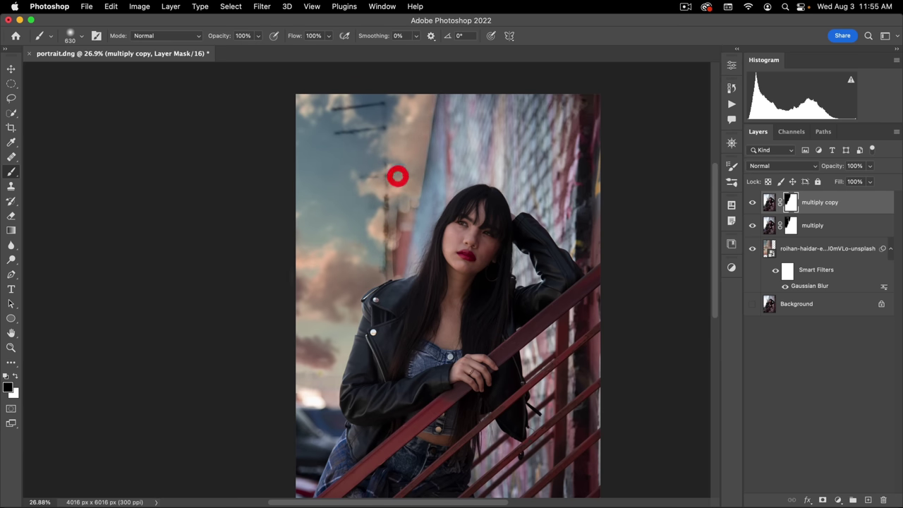
pyautogui.moveTo(316, 371); pyautogui.dragTo(324, 367)
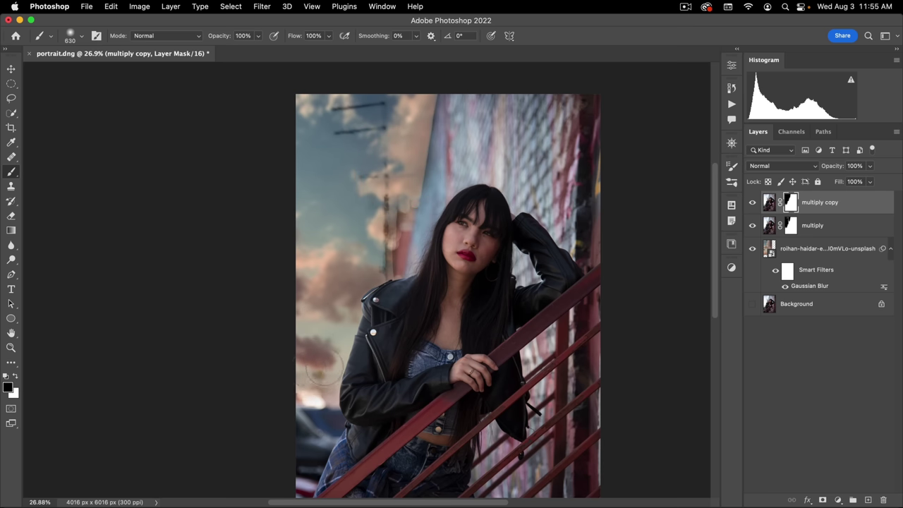
pyautogui.moveTo(334, 314)
pyautogui.mouseDown()
pyautogui.moveTo(348, 244)
pyautogui.moveTo(359, 262)
pyautogui.moveTo(362, 192)
pyautogui.mouseUp()
pyautogui.click(347, 269)
pyautogui.scroll(-3, 238, 260)
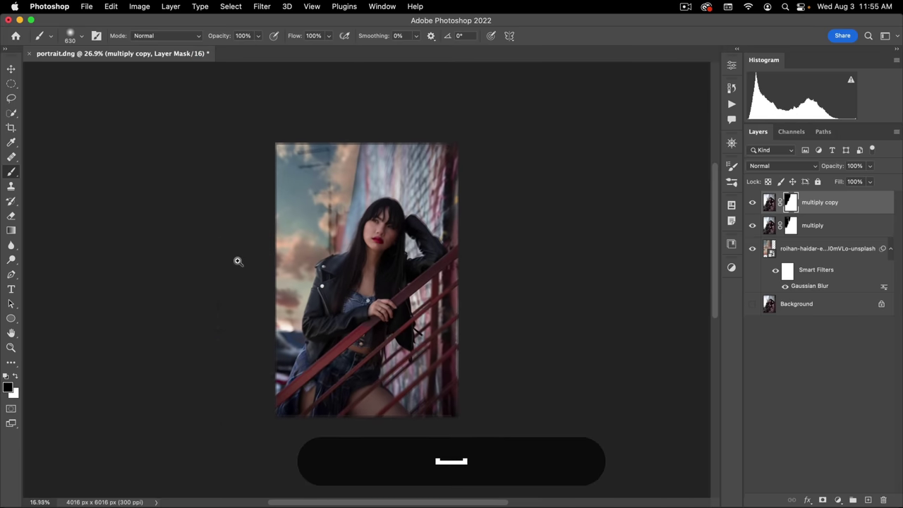
pyautogui.keyDown('super'); pyautogui.click(238, 261); pyautogui.keyUp('super')
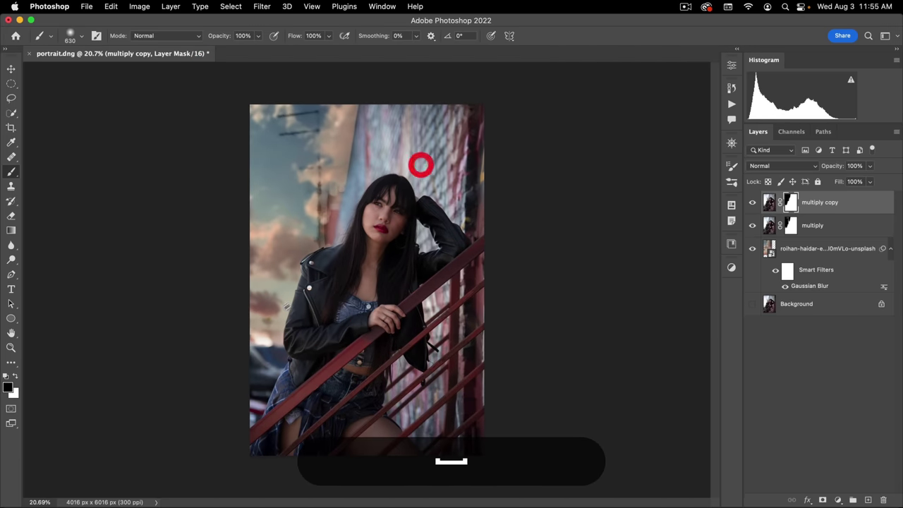
pyautogui.keyDown('super'); pyautogui.click(419, 164); pyautogui.keyUp('super')
pyautogui.keyDown('alt'); pyautogui.keyDown('super'); pyautogui.click(302, 289); pyautogui.keyUp('super'); pyautogui.keyUp('alt')
pyautogui.press('v')
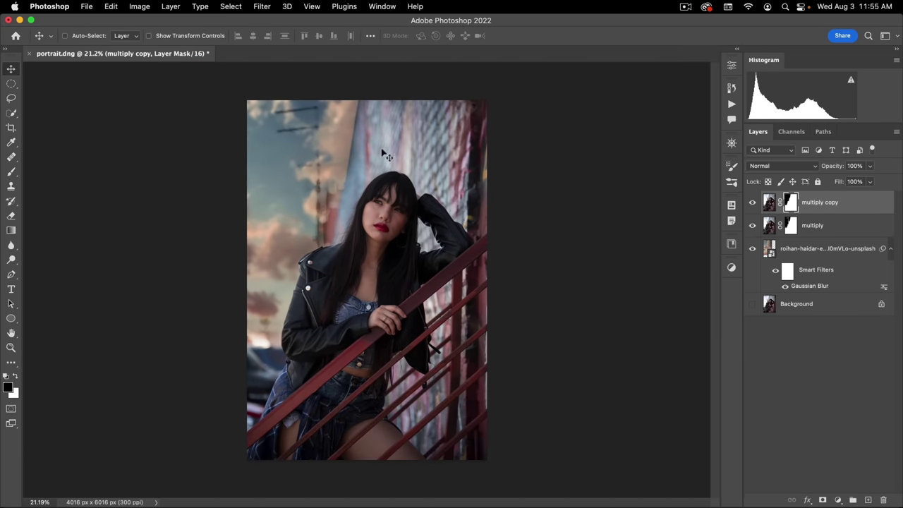
# Step: Apply Curves to the placed sky layer, setting the white point input to 221 for RGB and 239 for Blue
pyautogui.click(776, 253)
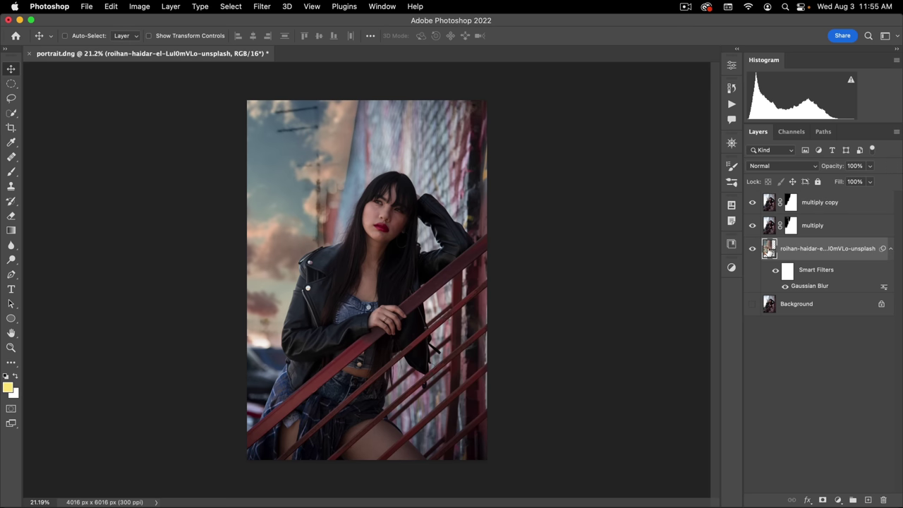
pyautogui.press('super')
pyautogui.press('super+m')
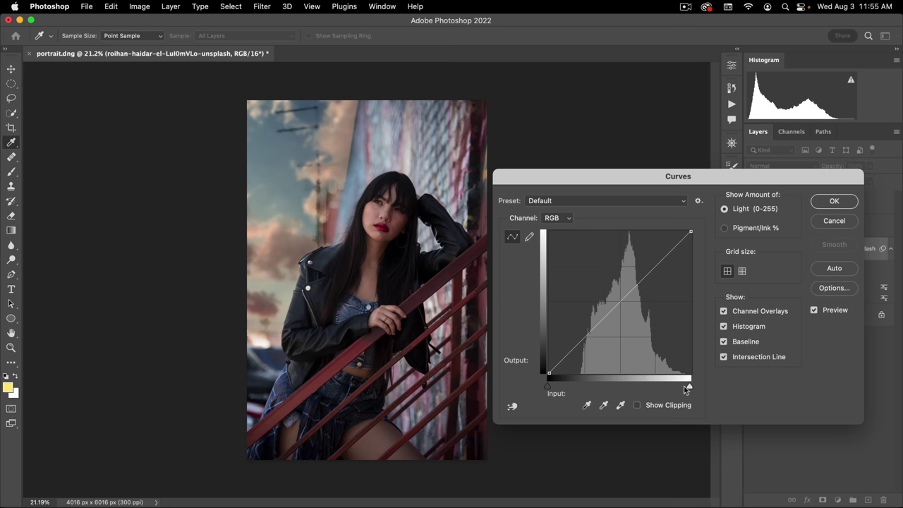
pyautogui.moveTo(686, 388); pyautogui.dragTo(671, 386)
pyautogui.click(557, 219)
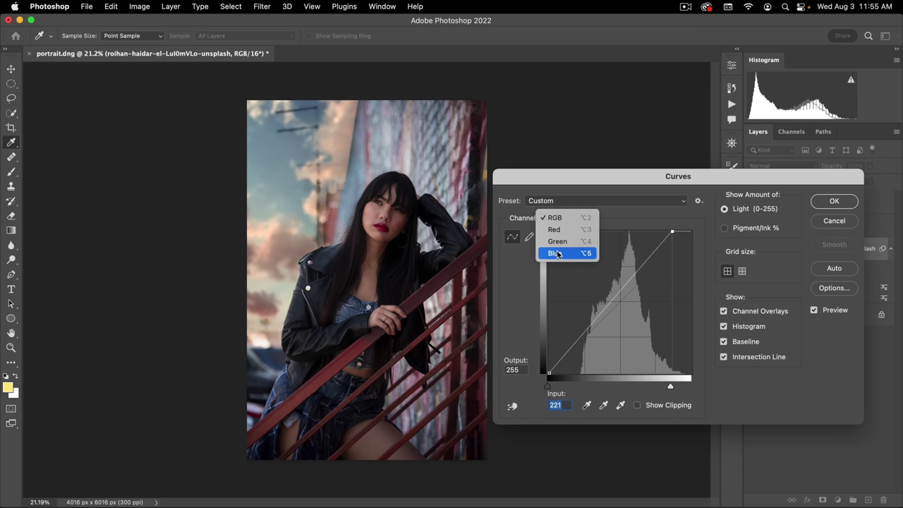
pyautogui.click(557, 253)
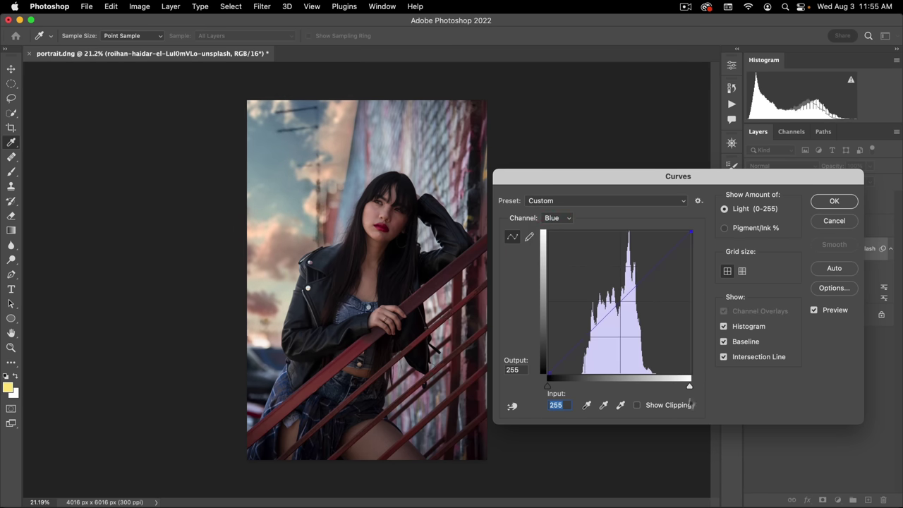
pyautogui.moveTo(692, 387)
pyautogui.mouseDown()
pyautogui.moveTo(672, 386)
pyautogui.moveTo(681, 386)
pyautogui.mouseUp()
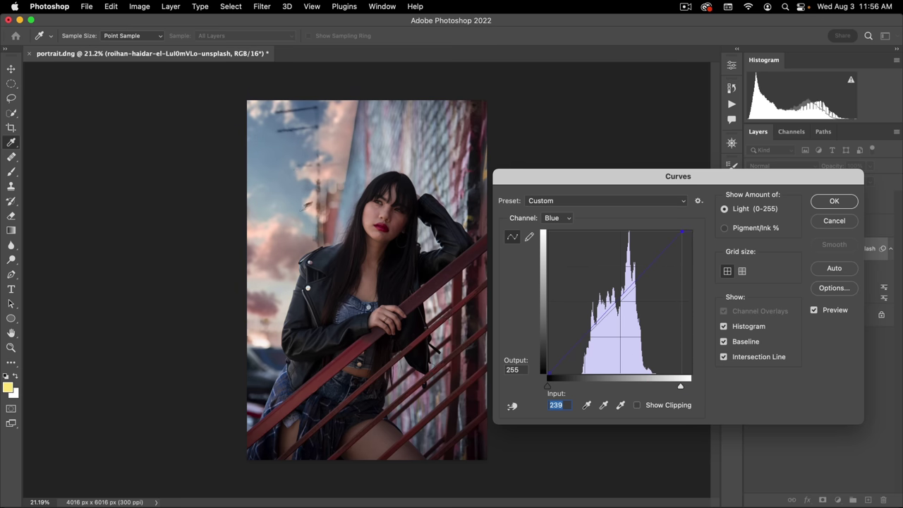
pyautogui.click(828, 200)
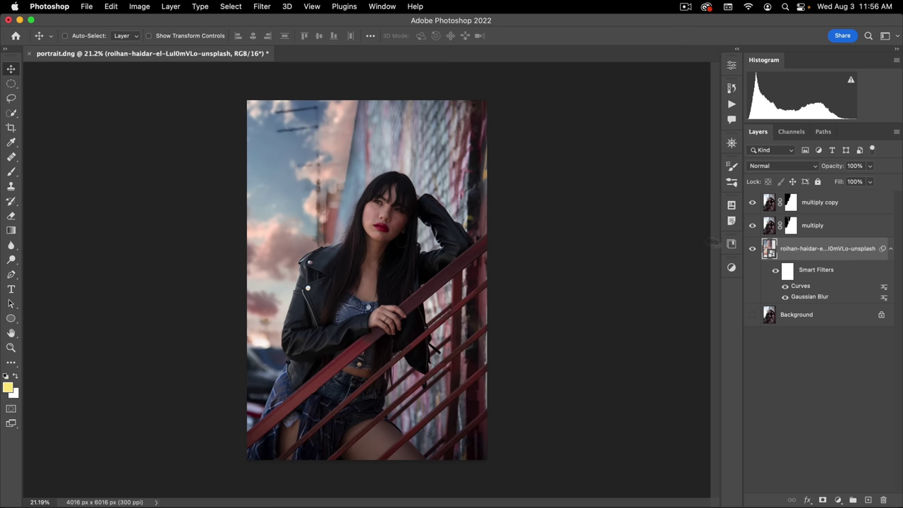
# Step: Add a new empty layer above multiply copy and name it camera raw
pyautogui.click(818, 203)
pyautogui.click(868, 500)
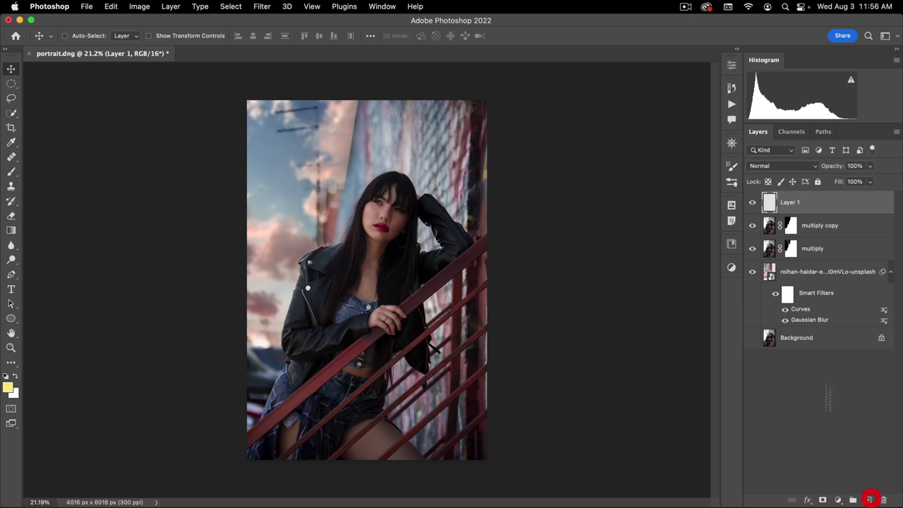
pyautogui.doubleClick(790, 202)
pyautogui.write('came')
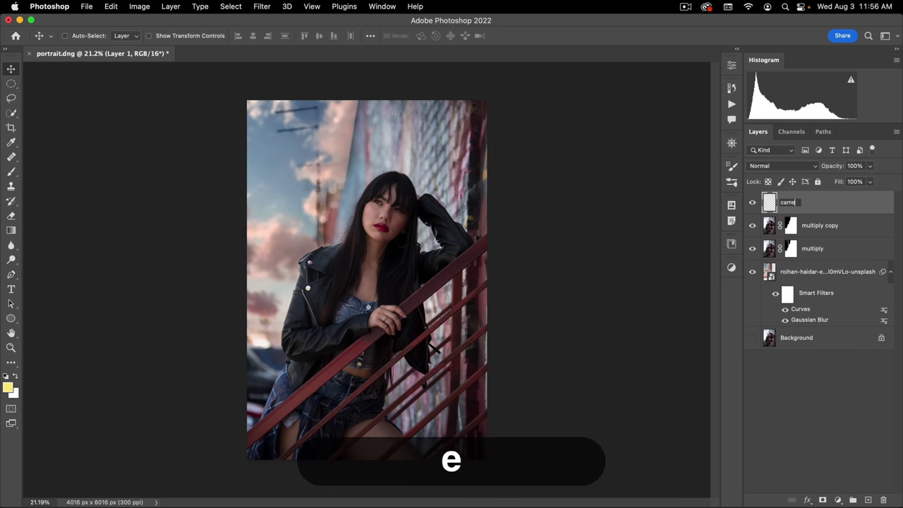
pyautogui.write('ra raw')
pyautogui.press('Return')
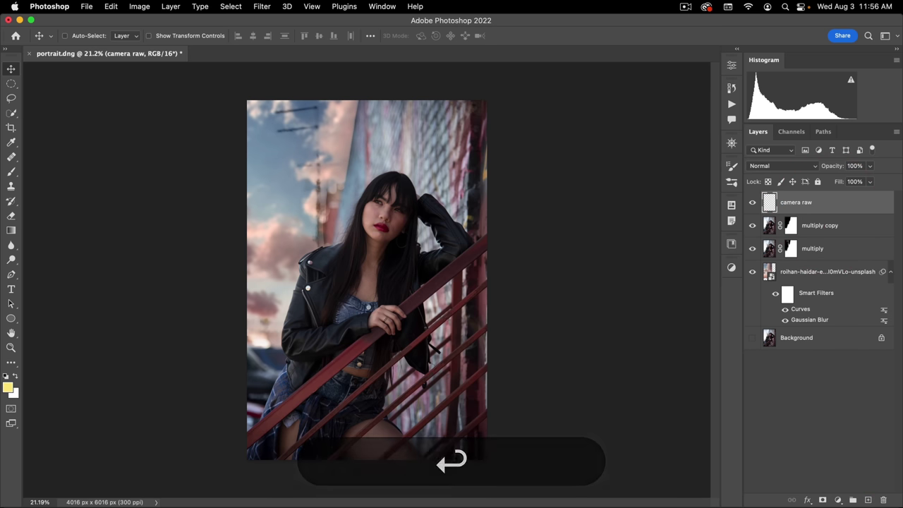
# Step: Stamp all visible layers onto the camera raw layer and convert it to a smart object
pyautogui.press('alt+shift+super+e')
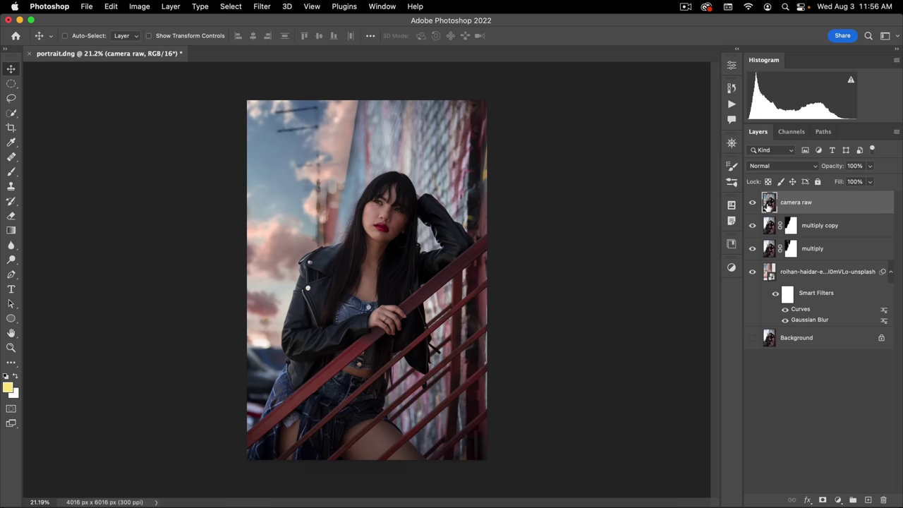
pyautogui.click(753, 203)
pyautogui.rightClick(852, 201)
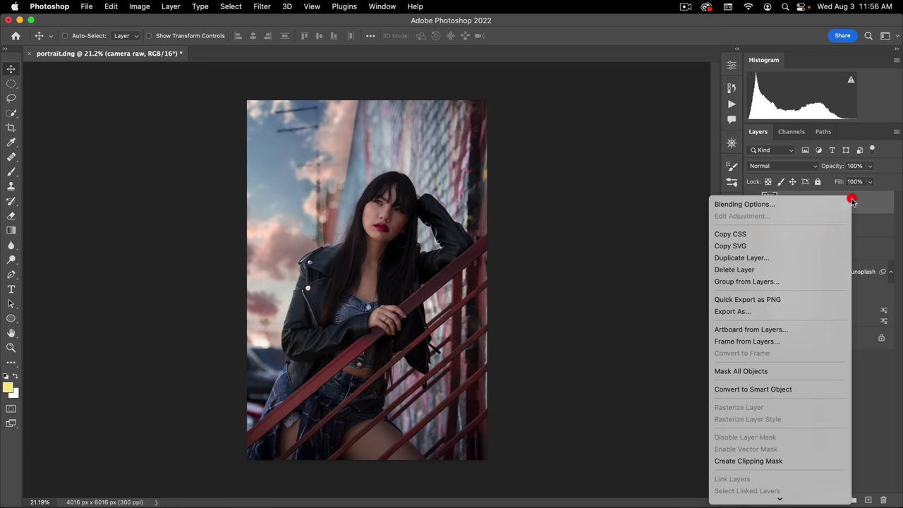
pyautogui.click(767, 389)
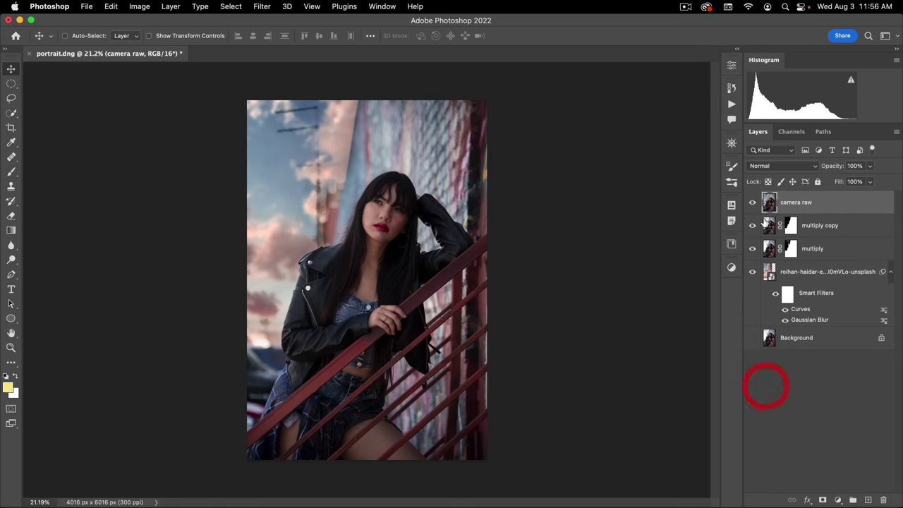
# Step: Open the Camera Raw Filter on the layer and set Temperature to +23, Tint to +4 and Exposure to -1.40
pyautogui.click(262, 6)
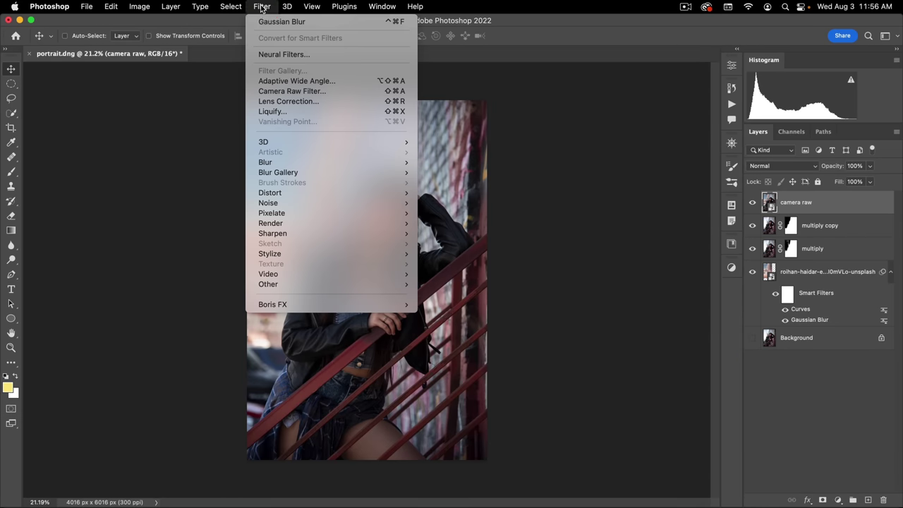
pyautogui.click(289, 91)
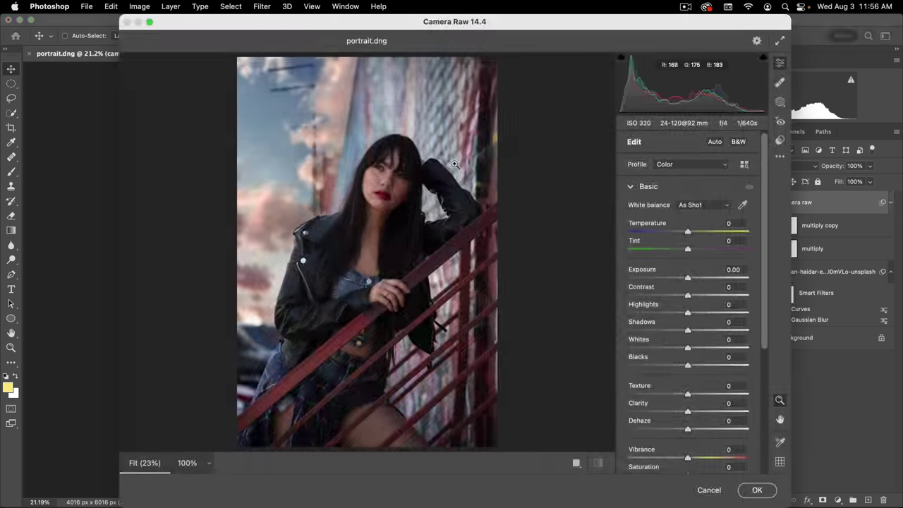
pyautogui.moveTo(688, 234); pyautogui.dragTo(698, 234)
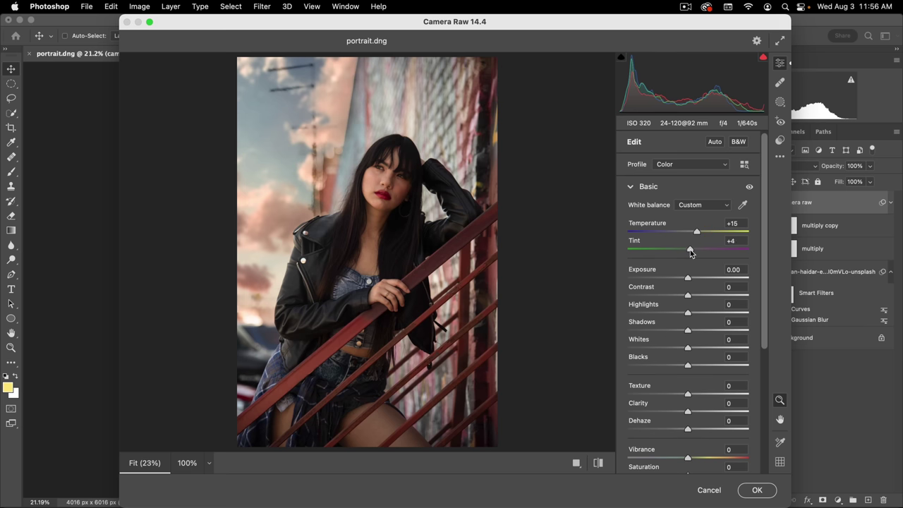
pyautogui.moveTo(699, 233); pyautogui.dragTo(701, 234)
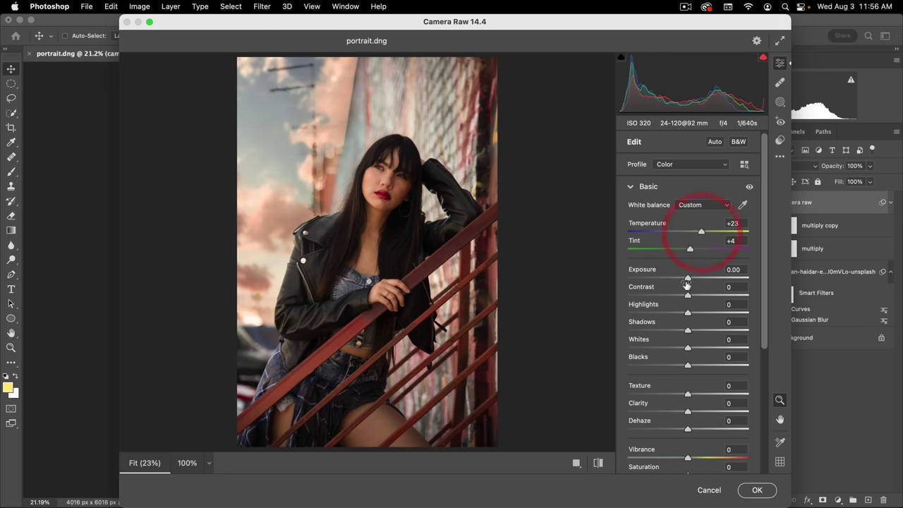
pyautogui.moveTo(689, 280); pyautogui.dragTo(671, 284)
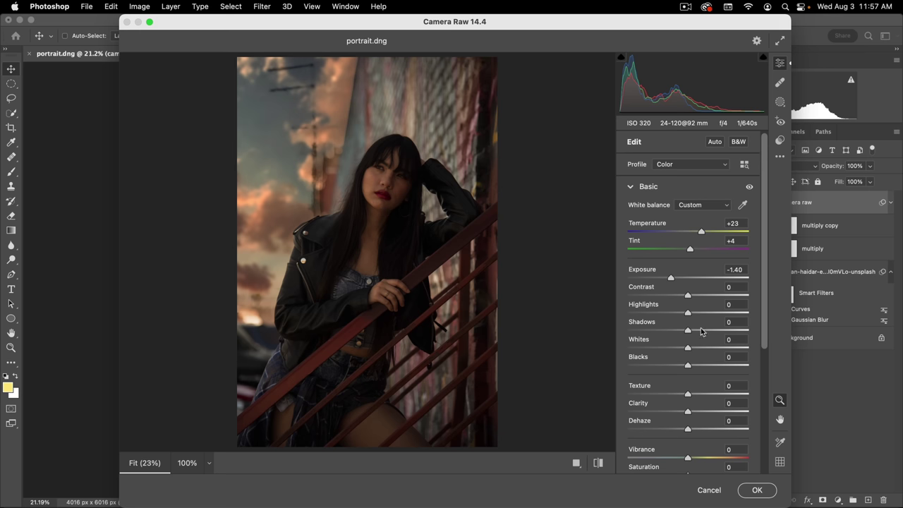
# Step: Create a Select Subject mask and set its Exposure to +0.40 and Whites to +59
pyautogui.click(780, 103)
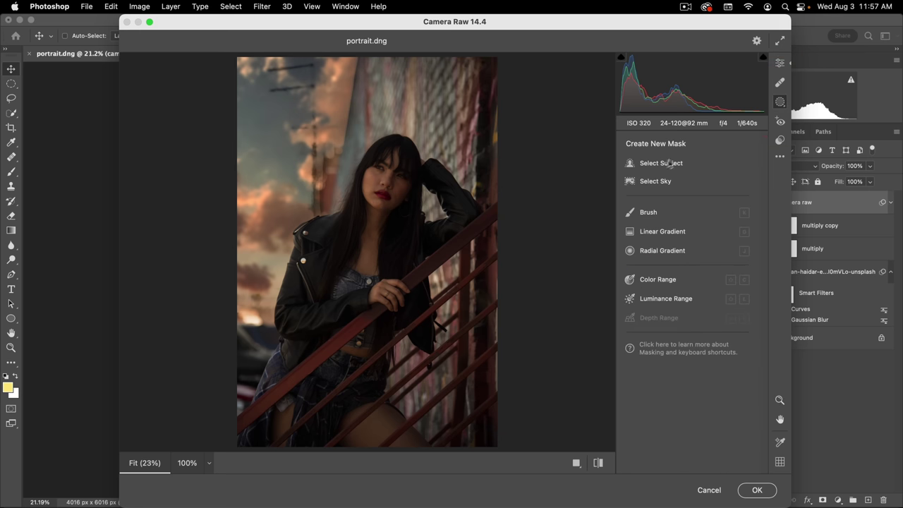
pyautogui.click(630, 165)
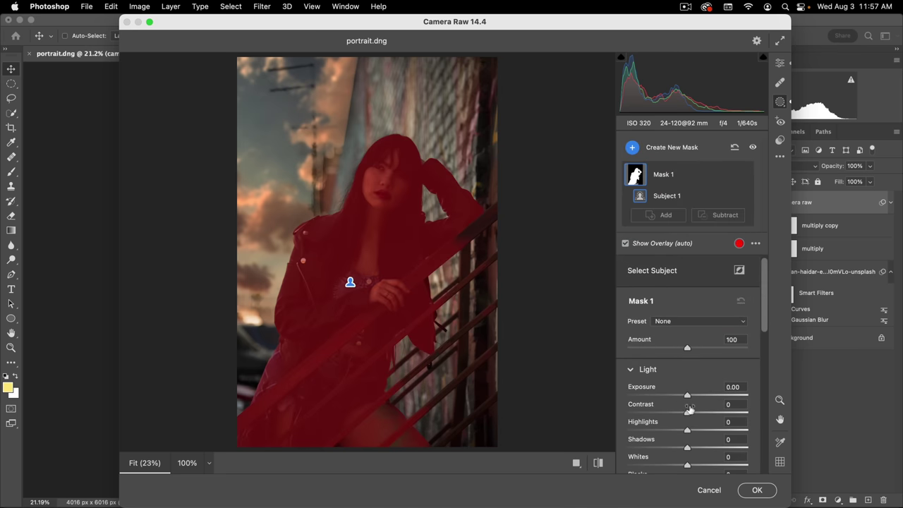
pyautogui.moveTo(687, 399); pyautogui.dragTo(694, 399)
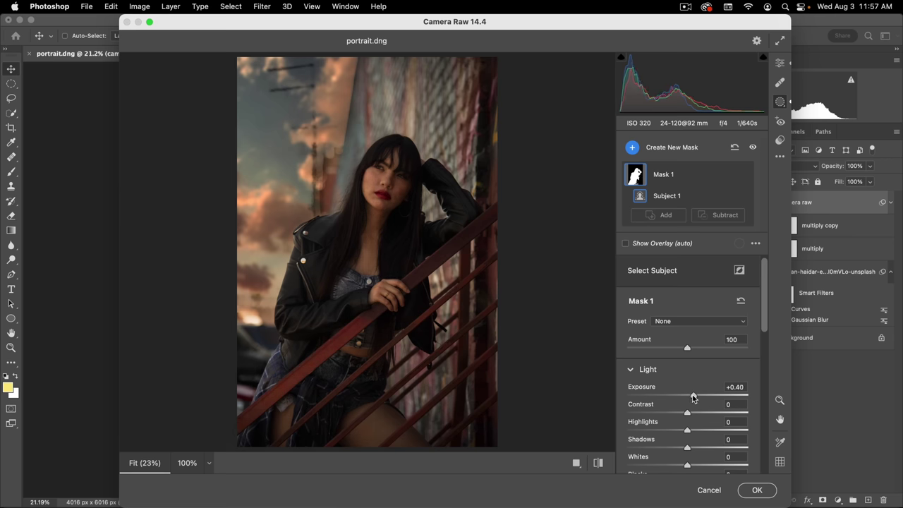
pyautogui.moveTo(765, 310); pyautogui.dragTo(765, 346)
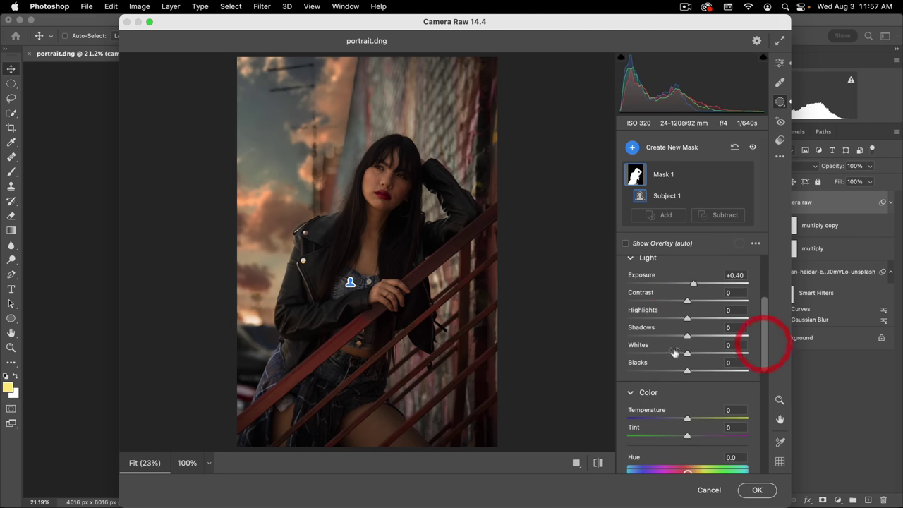
pyautogui.moveTo(687, 353); pyautogui.dragTo(704, 354)
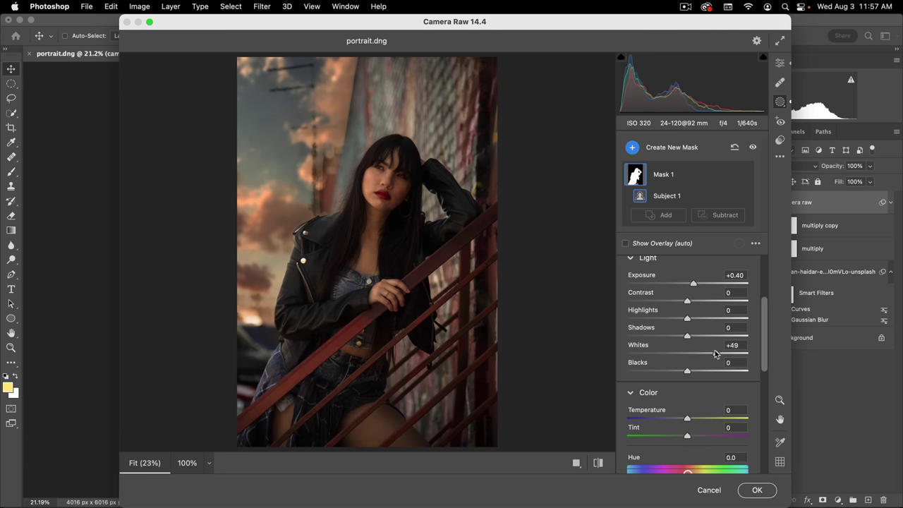
pyautogui.moveTo(710, 352); pyautogui.dragTo(710, 354)
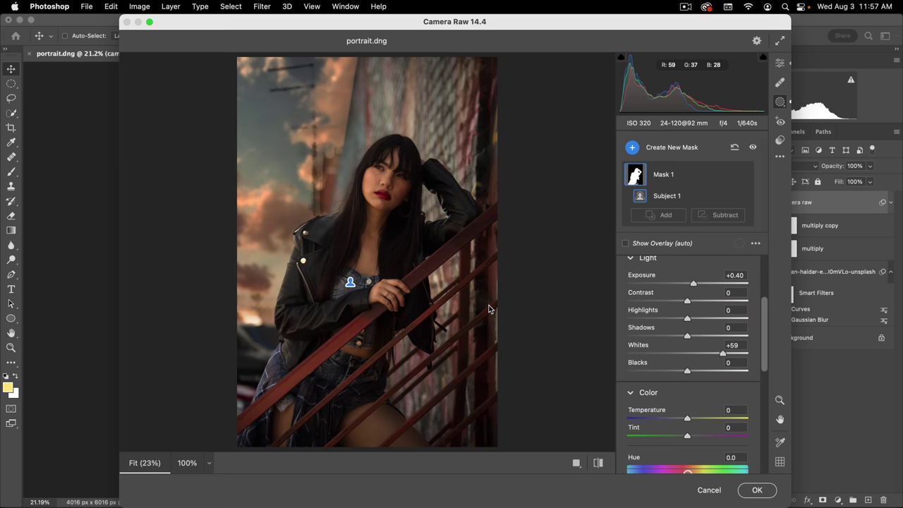
# Step: Duplicate and invert the subject mask, setting the inverted mask's Exposure to -0.65, Temperature to +21 and Tint to +9
pyautogui.moveTo(646, 177)
pyautogui.click(729, 174)
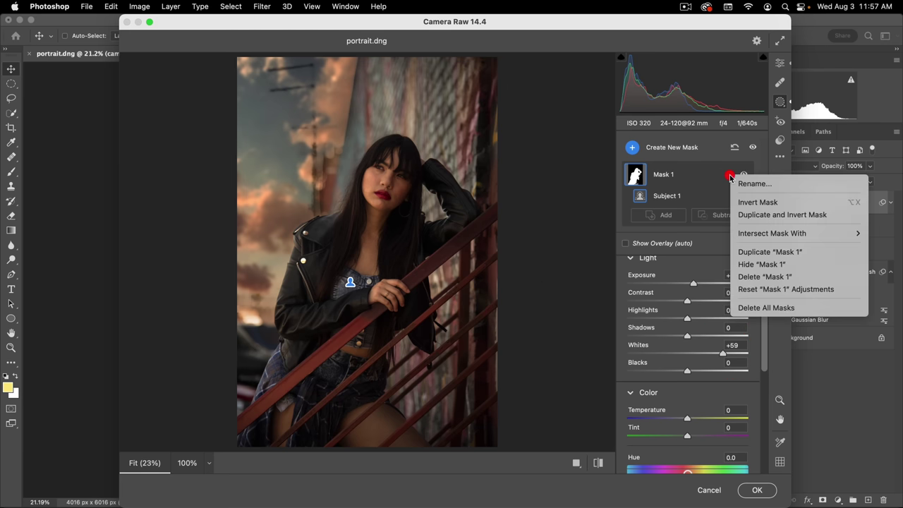
pyautogui.click(786, 216)
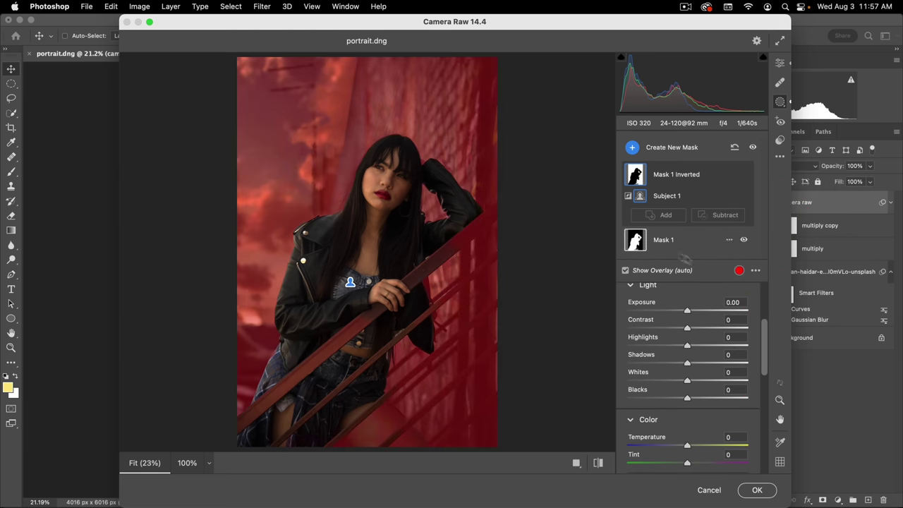
pyautogui.moveTo(688, 313); pyautogui.dragTo(679, 317)
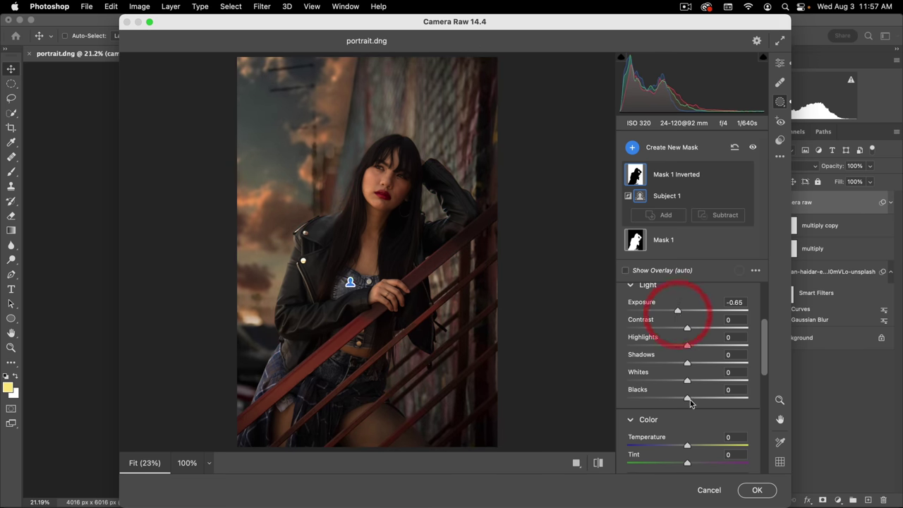
pyautogui.moveTo(687, 447)
pyautogui.mouseDown()
pyautogui.moveTo(700, 446)
pyautogui.moveTo(693, 465)
pyautogui.mouseUp()
# Step: Add a radial gradient mask as a tall ellipse around the woman, tilted to follow her pose and centered on her chest
pyautogui.click(633, 146)
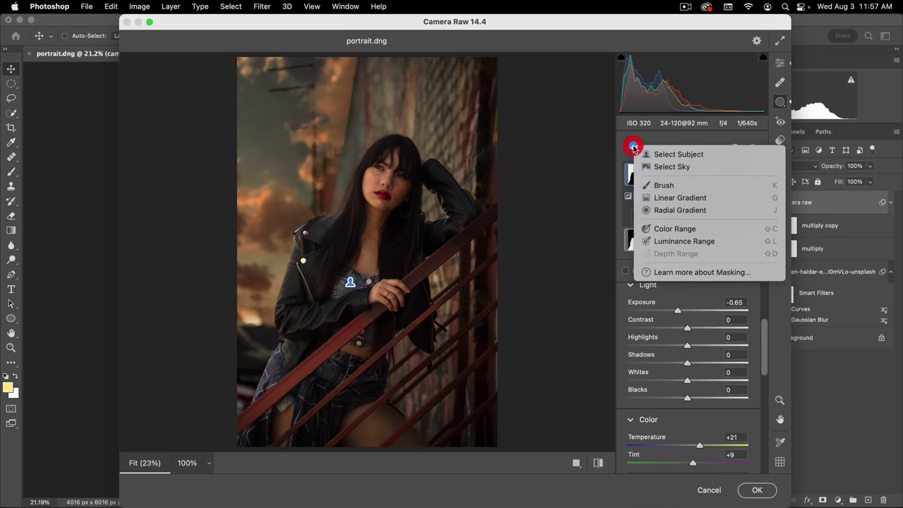
pyautogui.click(681, 210)
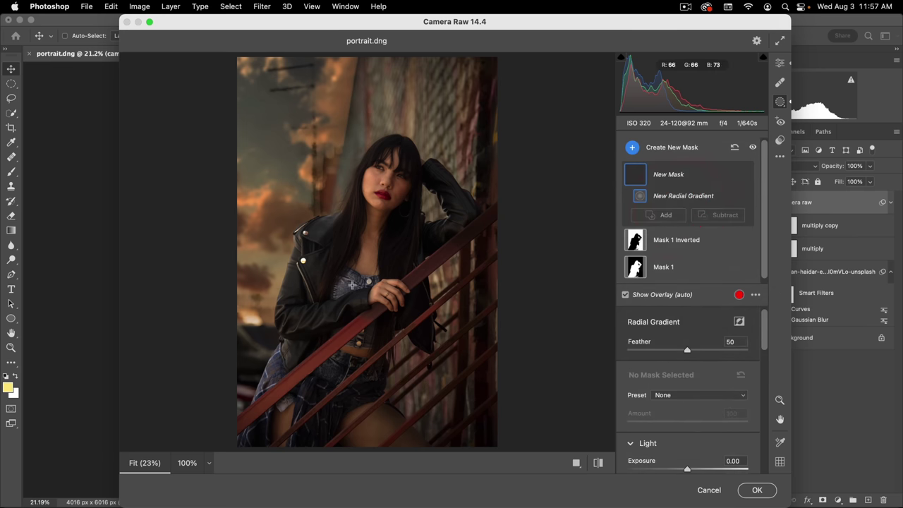
pyautogui.moveTo(369, 219); pyautogui.dragTo(473, 242)
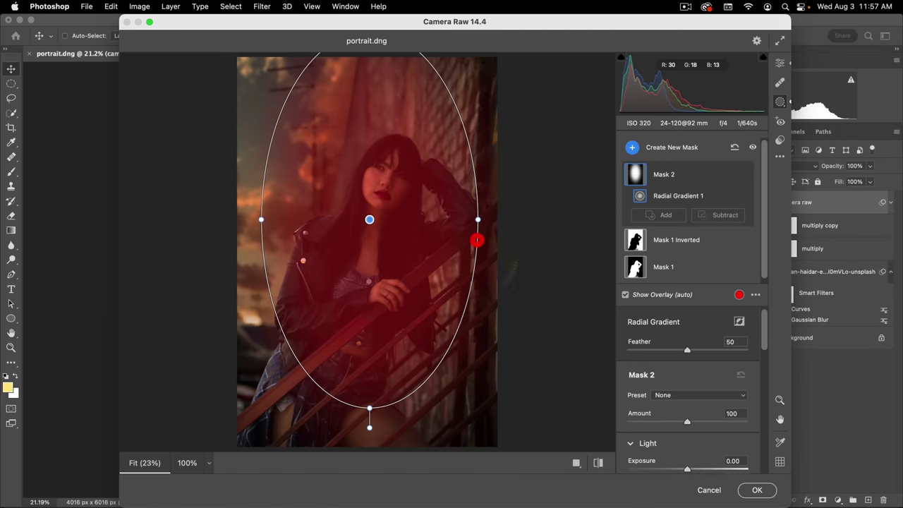
pyautogui.moveTo(486, 169); pyautogui.dragTo(494, 201)
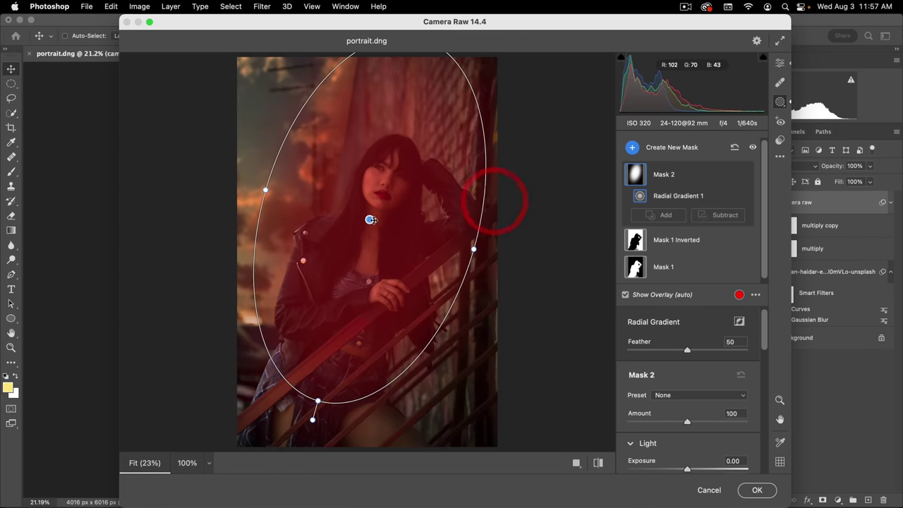
pyautogui.moveTo(369, 219); pyautogui.dragTo(360, 246)
pyautogui.moveTo(482, 152); pyautogui.dragTo(494, 169)
pyautogui.click(365, 248)
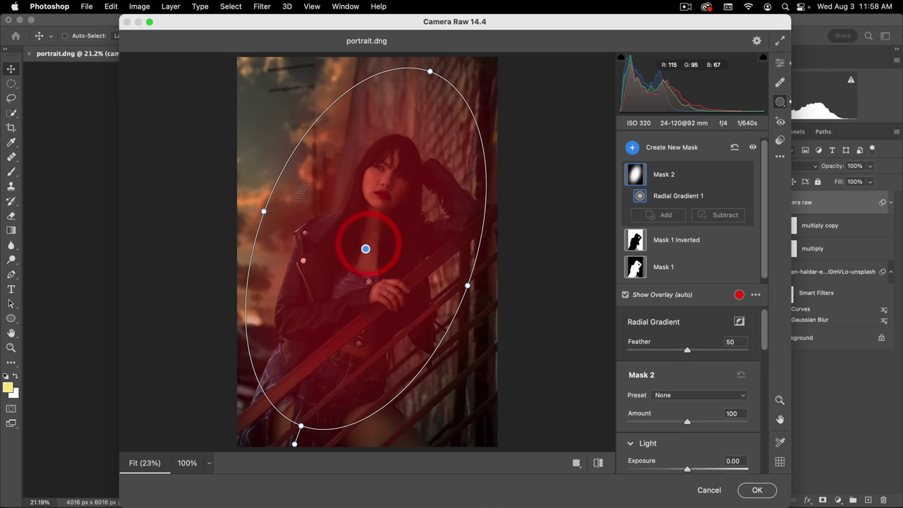
# Step: Invert the radial gradient to affect the area outside the ellipse, widen it slightly and move it up toward her face
pyautogui.click(739, 322)
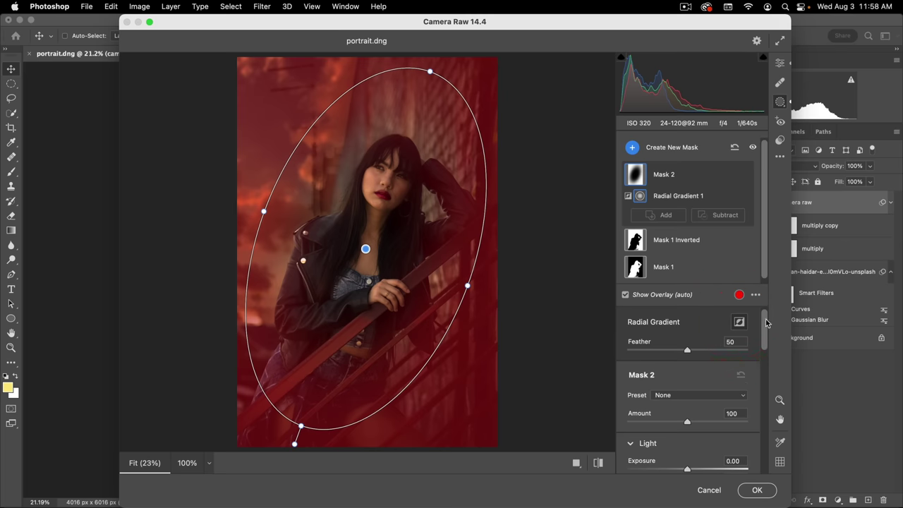
pyautogui.scroll(-2, 768, 323)
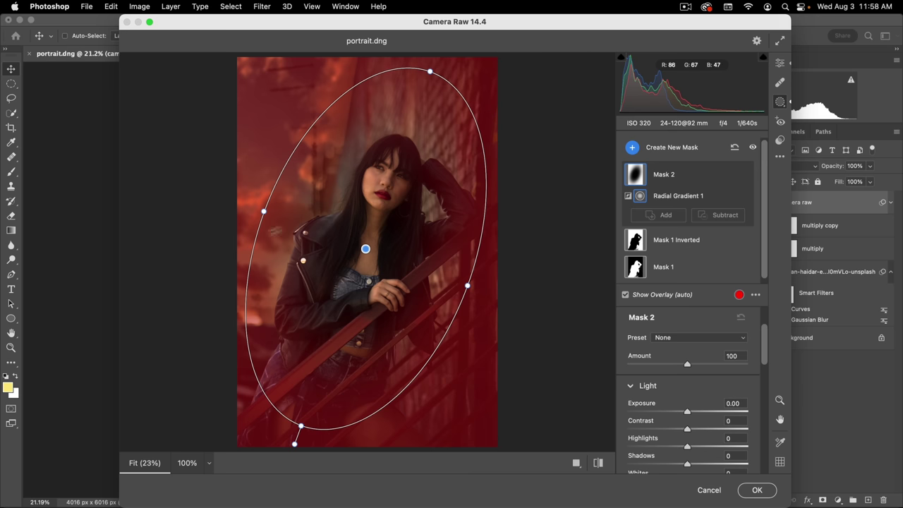
pyautogui.moveTo(263, 212); pyautogui.dragTo(260, 209)
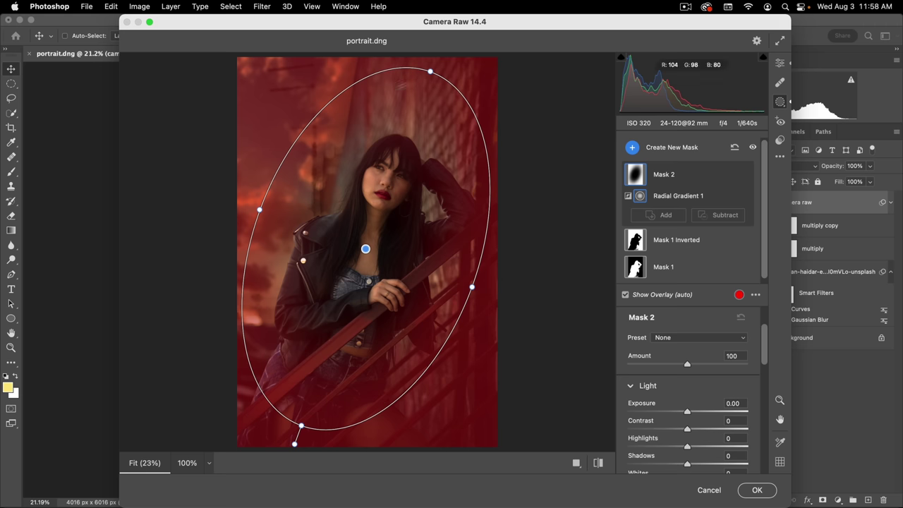
pyautogui.moveTo(432, 71)
pyautogui.mouseDown()
pyautogui.moveTo(424, 67)
pyautogui.moveTo(445, 73)
pyautogui.moveTo(433, 70)
pyautogui.mouseUp()
pyautogui.moveTo(304, 217); pyautogui.dragTo(318, 198)
pyautogui.moveTo(327, 177); pyautogui.dragTo(319, 187)
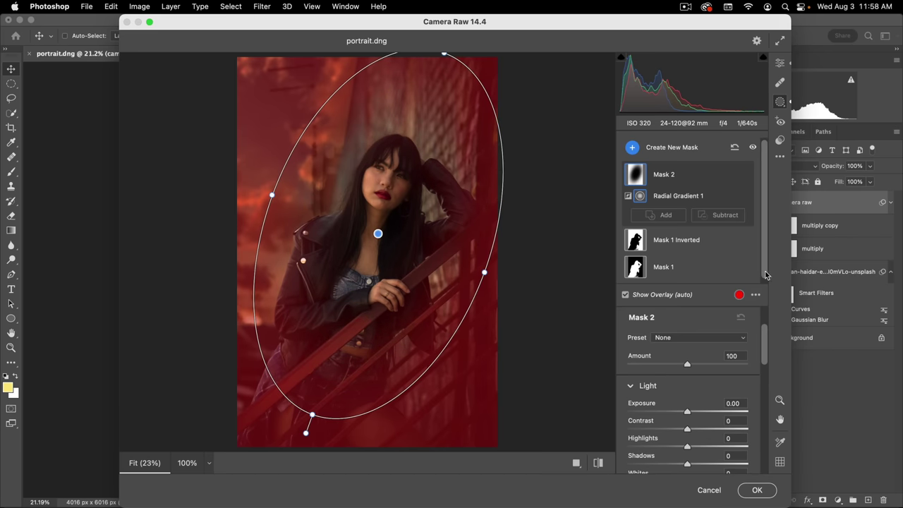
# Step: Set the inverted radial mask's Exposure to -1.30, cool its Temperature to about -18, and return to the global edit settings
pyautogui.scroll(-3, 762, 333)
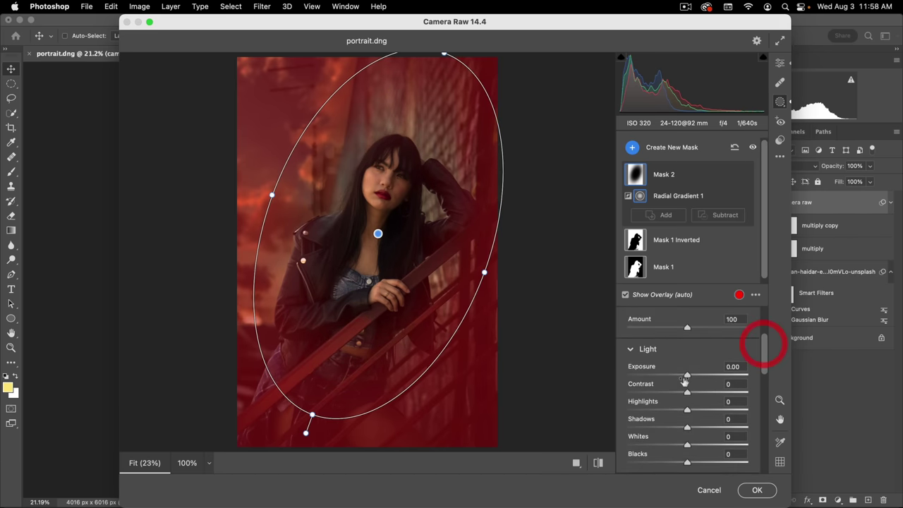
pyautogui.moveTo(686, 376); pyautogui.dragTo(675, 380)
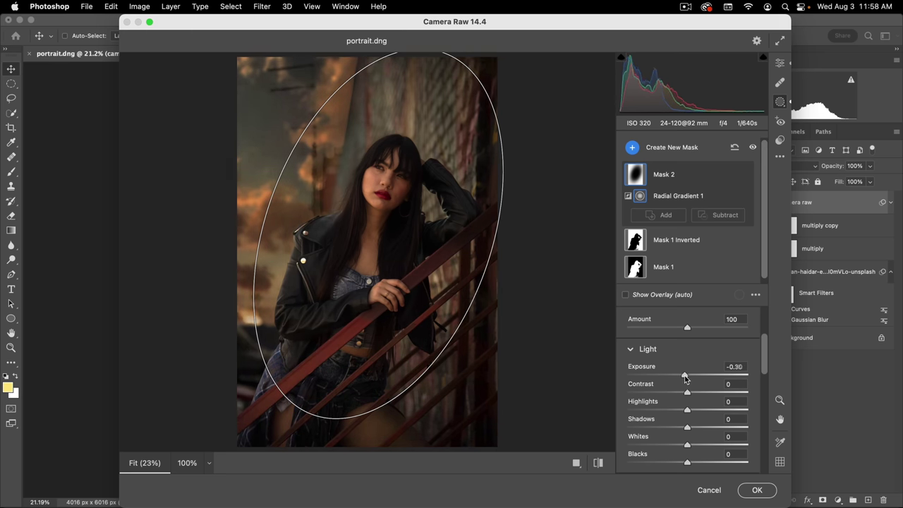
pyautogui.click(676, 376)
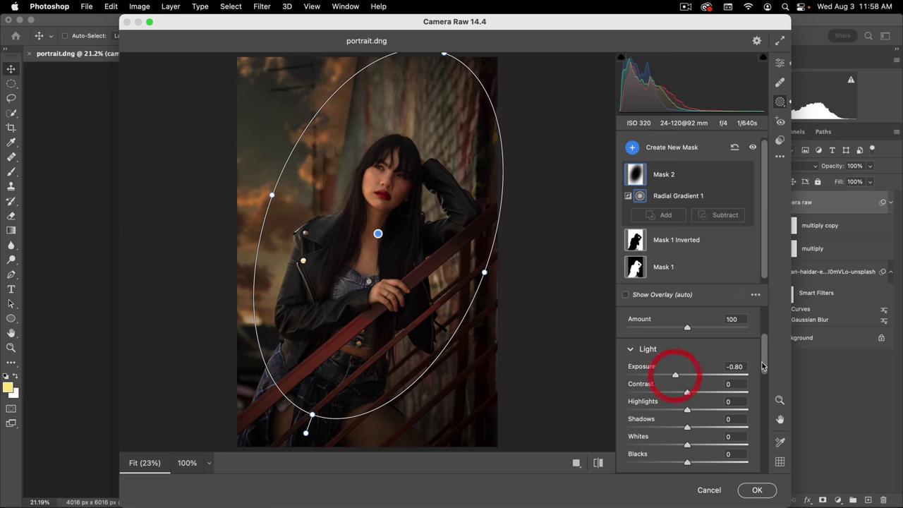
pyautogui.moveTo(764, 349); pyautogui.dragTo(766, 397)
pyautogui.moveTo(688, 375); pyautogui.dragTo(682, 379)
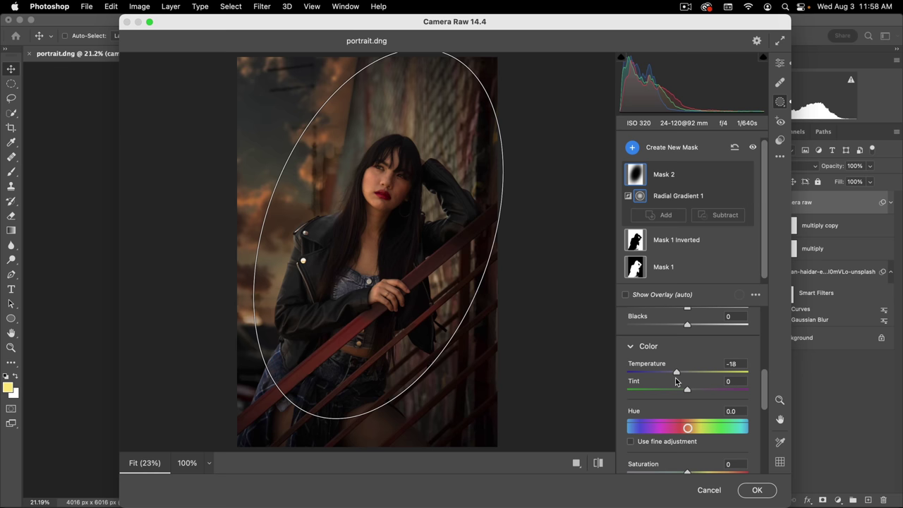
pyautogui.moveTo(677, 374); pyautogui.dragTo(678, 372)
pyautogui.moveTo(764, 383); pyautogui.dragTo(766, 339)
pyautogui.moveTo(675, 375); pyautogui.dragTo(669, 377)
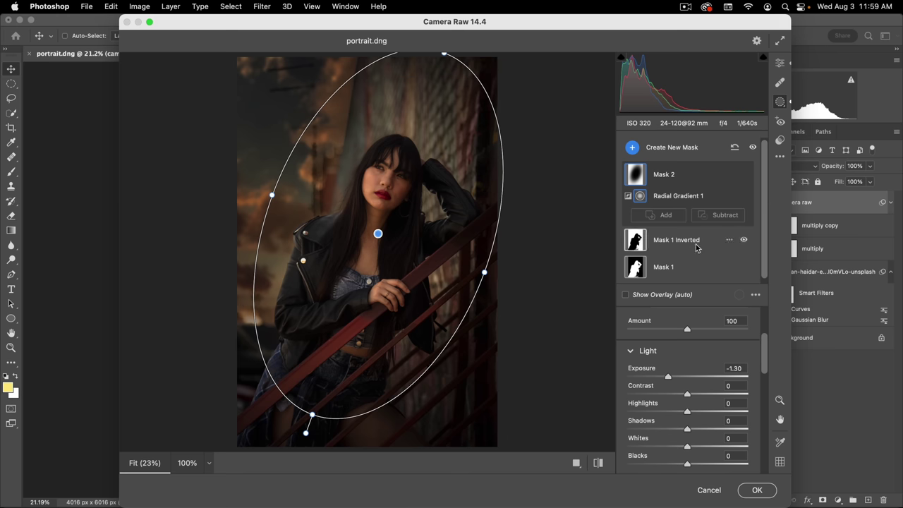
pyautogui.press('Escape')
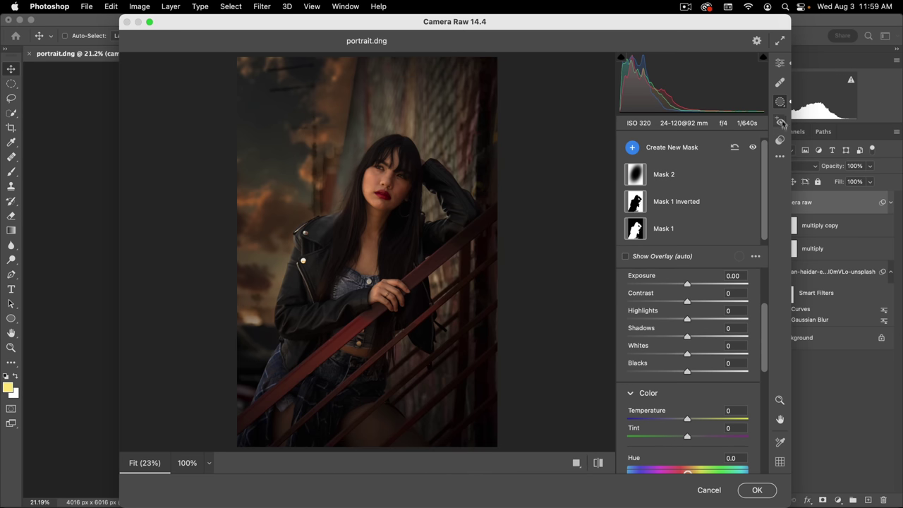
pyautogui.press('Escape')
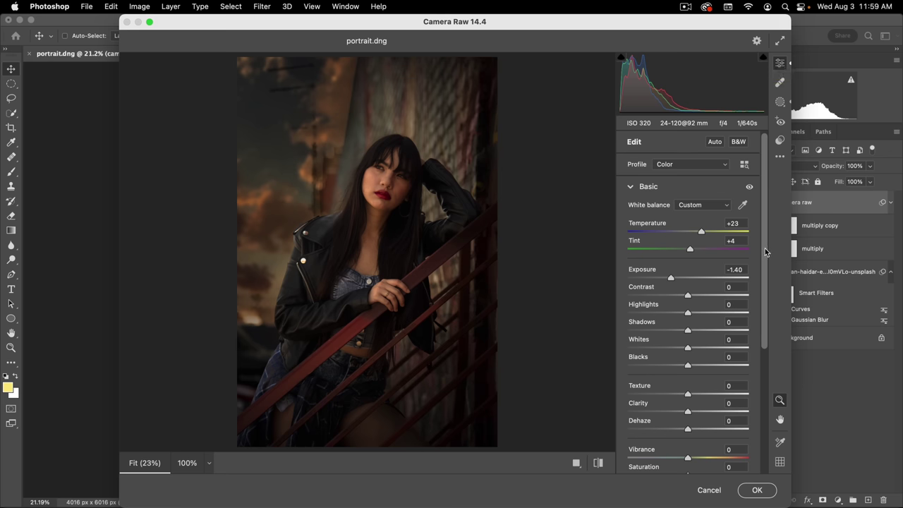
# Step: Add film grain to the whole image in the Effects settings with a Grain amount of 25
pyautogui.scroll(-5, 766, 252)
pyautogui.click(740, 403)
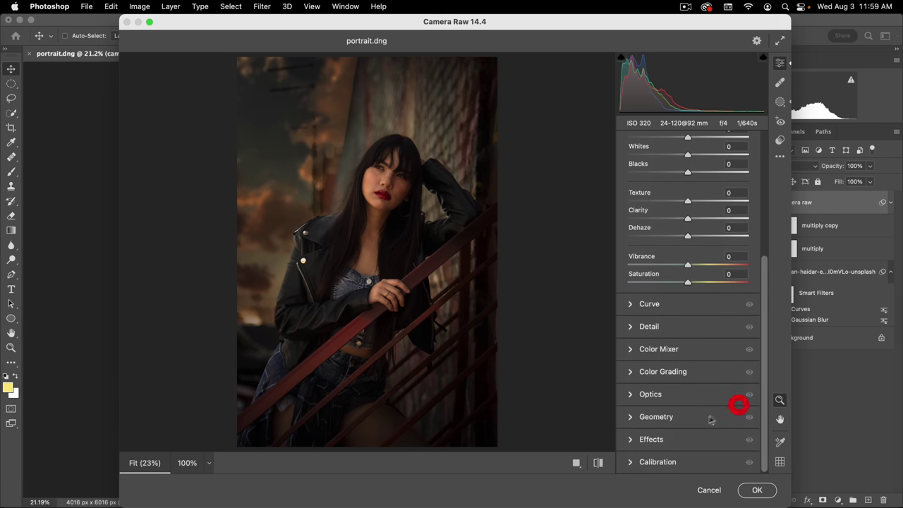
pyautogui.click(659, 445)
pyautogui.moveTo(639, 373); pyautogui.dragTo(661, 372)
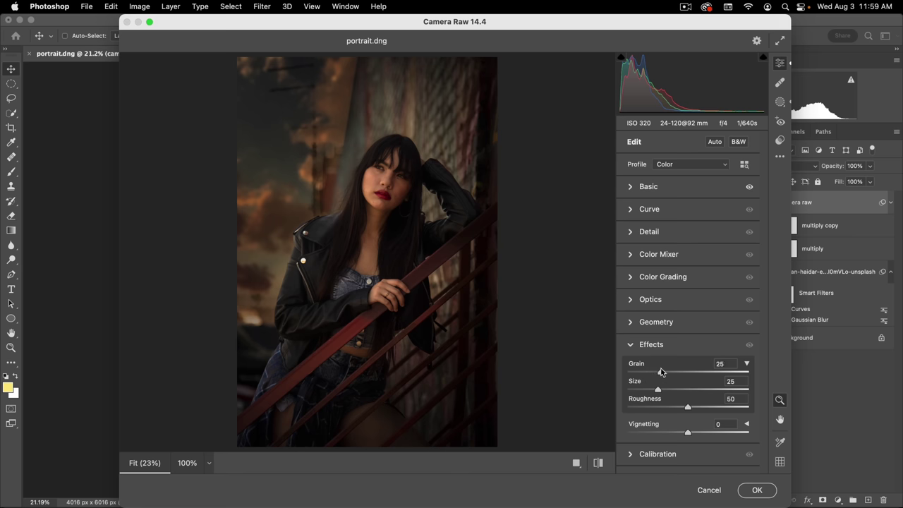
# Step: Set the Effects Grain amount to 32 with Roughness 30, and add Vignetting of -13
pyautogui.click(653, 407)
pyautogui.click(664, 408)
pyautogui.moveTo(684, 434); pyautogui.dragTo(678, 433)
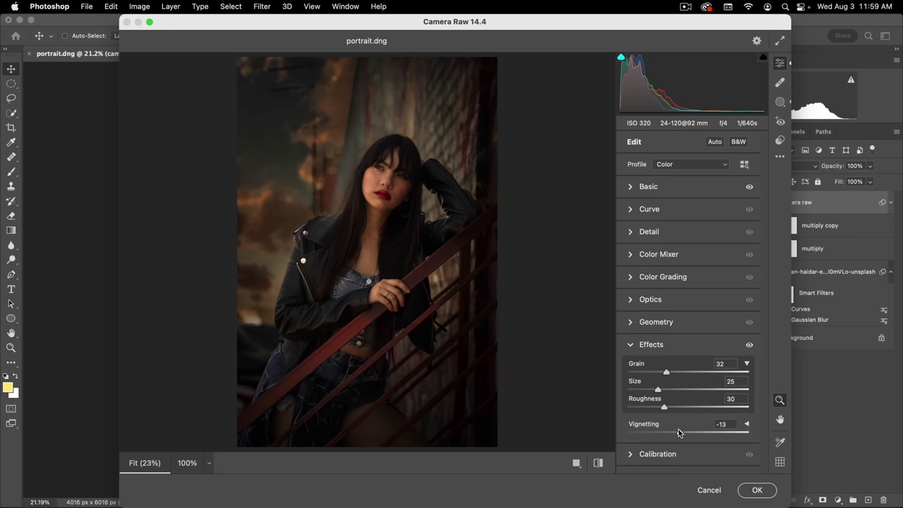
# Step: Color grade the shadows toward purple and the highlights to hue 47, saturation 53, with Balance +25, and apply the Camera Raw filter
pyautogui.click(631, 276)
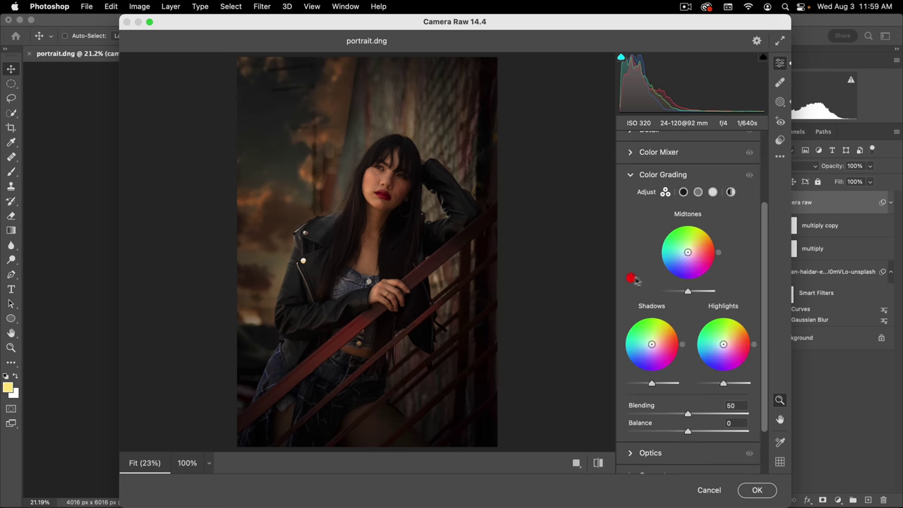
pyautogui.scroll(-2, 760, 282)
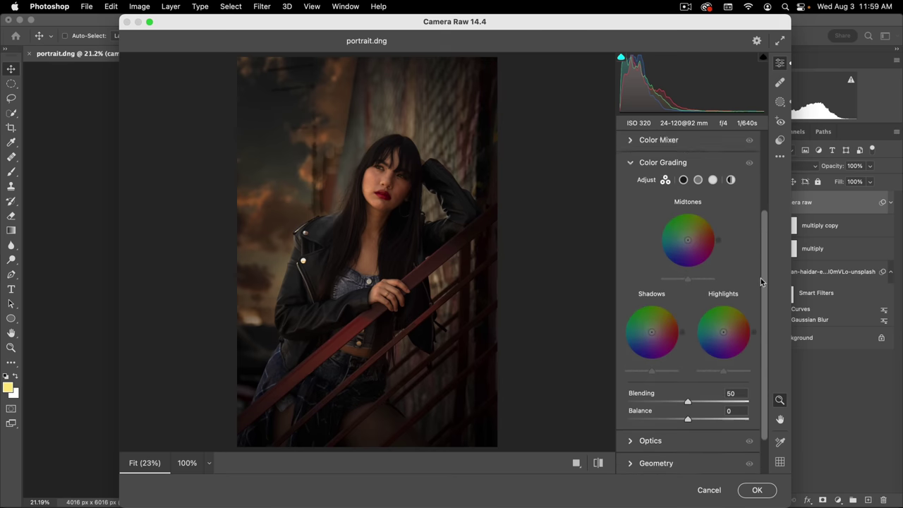
pyautogui.click(758, 287)
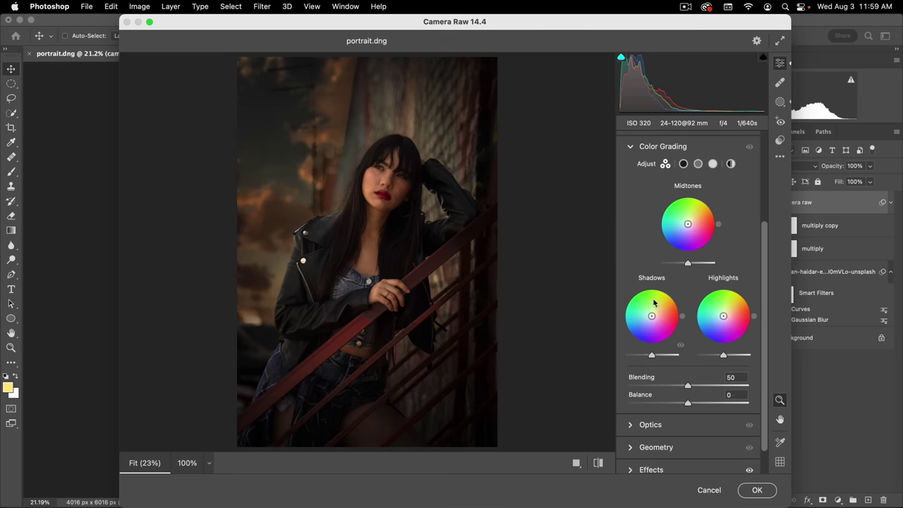
pyautogui.moveTo(684, 320); pyautogui.dragTo(657, 346)
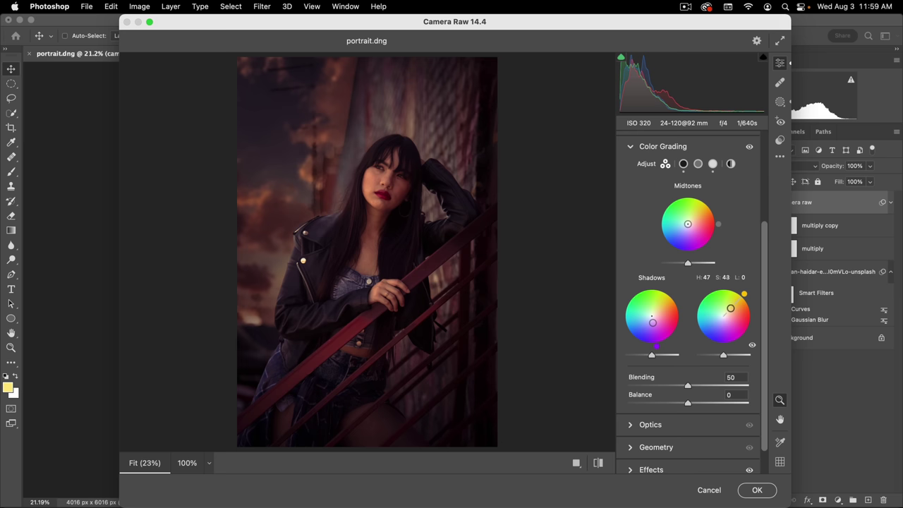
pyautogui.moveTo(732, 307); pyautogui.dragTo(731, 307)
pyautogui.moveTo(688, 404)
pyautogui.mouseDown()
pyautogui.moveTo(719, 401)
pyautogui.moveTo(703, 401)
pyautogui.mouseUp()
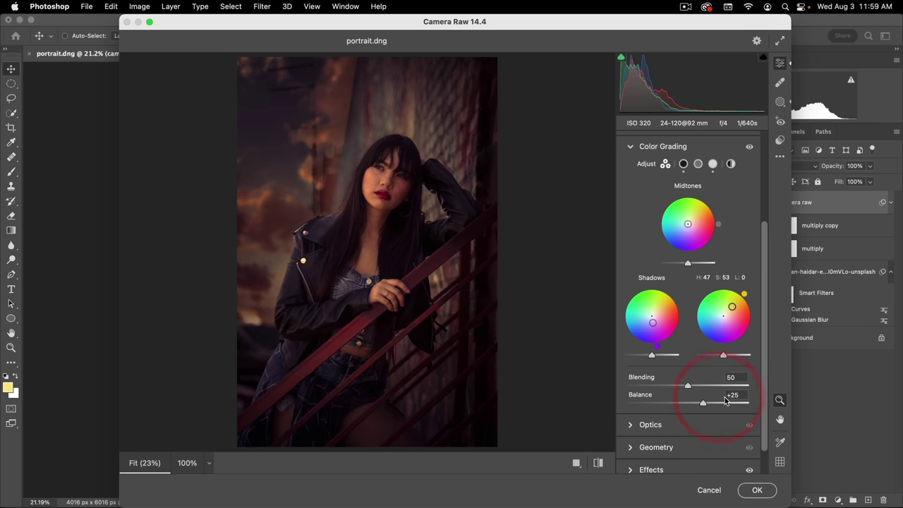
pyautogui.click(756, 490)
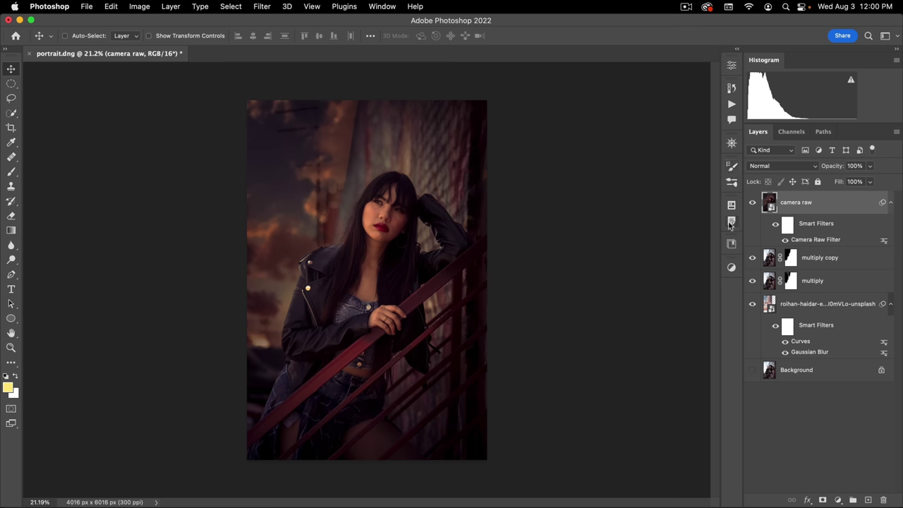
# Step: Place flare_45 from the FLARES library over the portrait and scale it up from its center to about 111%
pyautogui.click(731, 245)
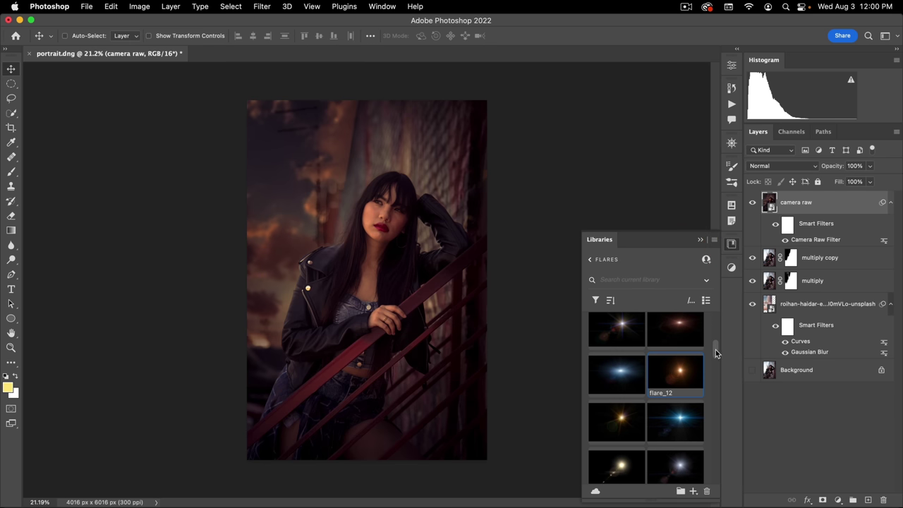
pyautogui.moveTo(716, 349); pyautogui.dragTo(700, 457)
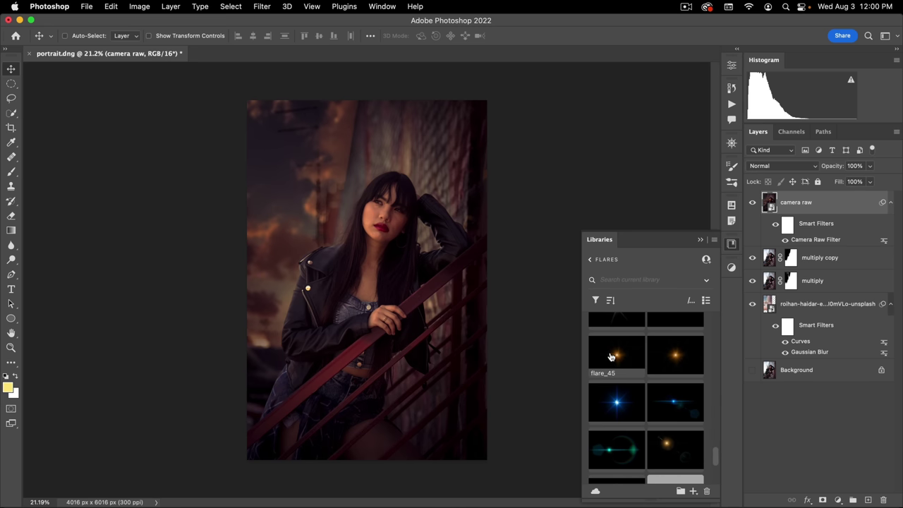
pyautogui.moveTo(611, 356); pyautogui.dragTo(353, 252)
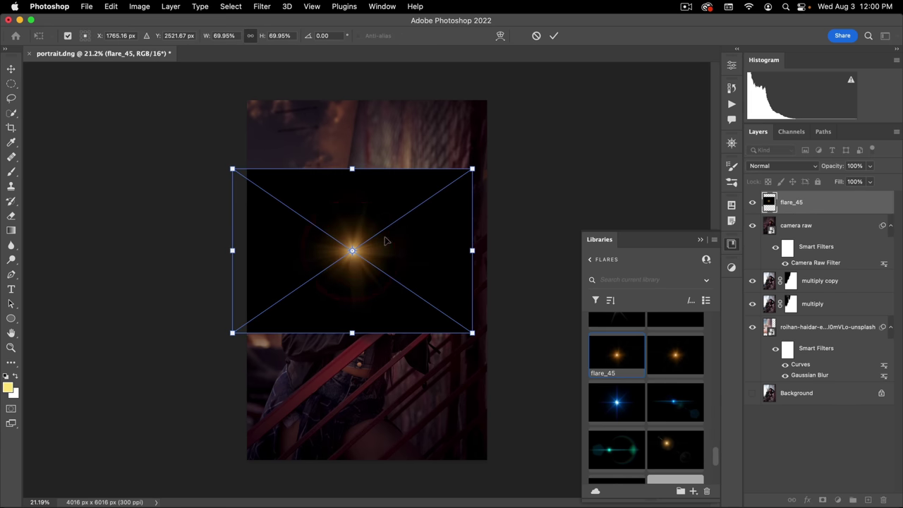
pyautogui.moveTo(472, 168); pyautogui.dragTo(536, 106)
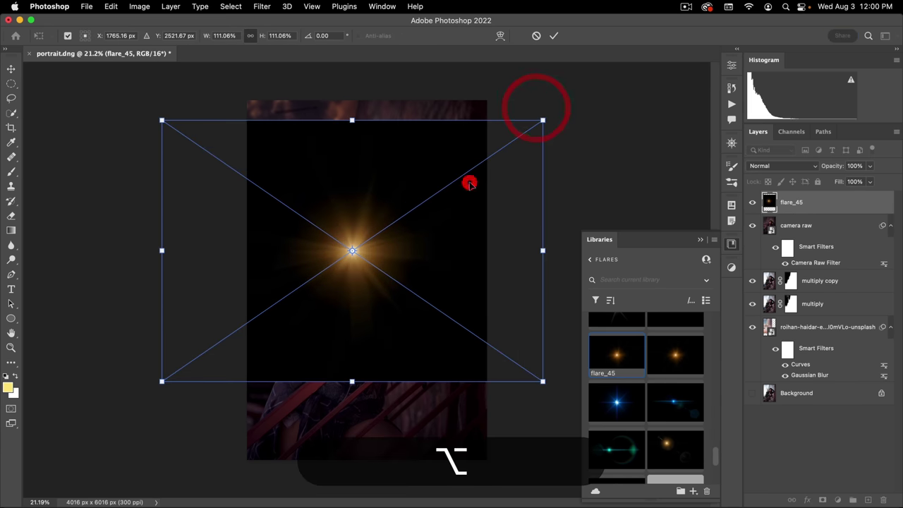
pyautogui.doubleClick(470, 184)
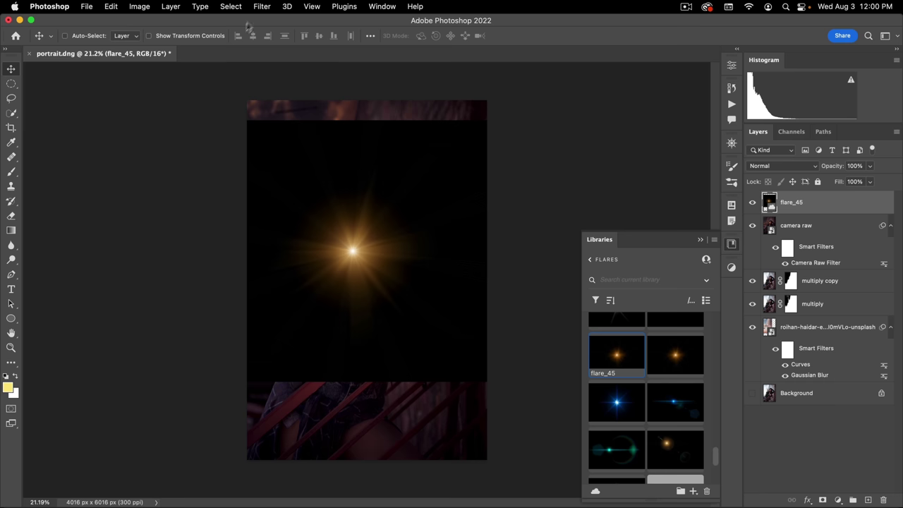
# Step: Apply a Gaussian Blur with a radius of 56 pixels to the flare_45 layer
pyautogui.click(263, 9)
pyautogui.moveTo(275, 161)
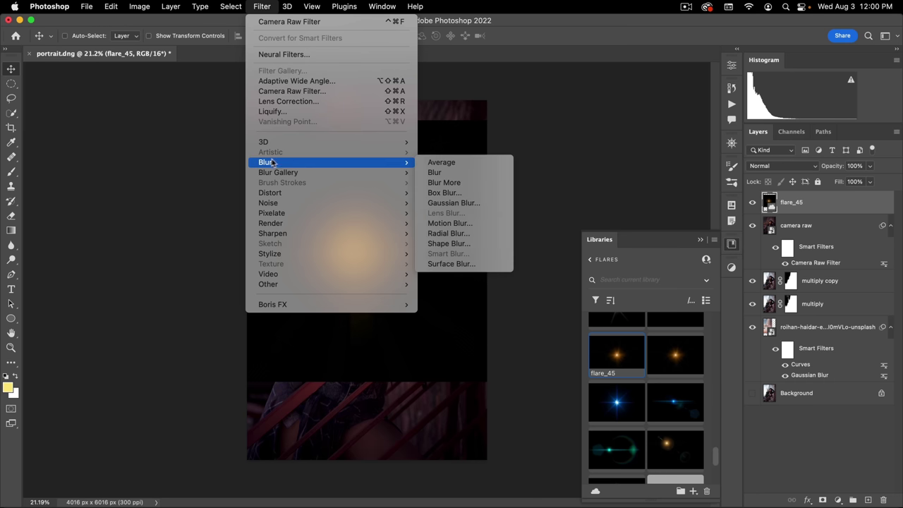
pyautogui.click(450, 203)
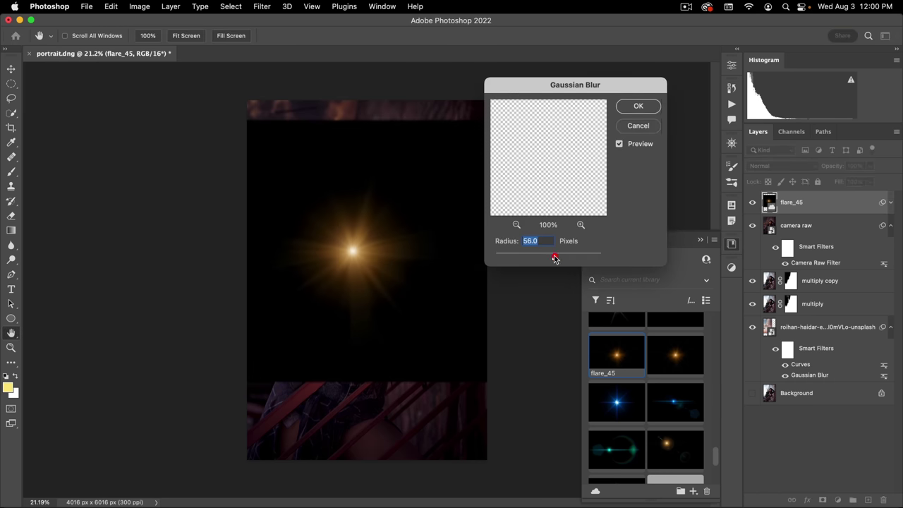
pyautogui.moveTo(554, 258); pyautogui.dragTo(554, 260)
pyautogui.click(639, 106)
# Step: Set the flare layer's blend mode to Screen and move the flare down into the low sky beside the woman's jacket
pyautogui.click(784, 166)
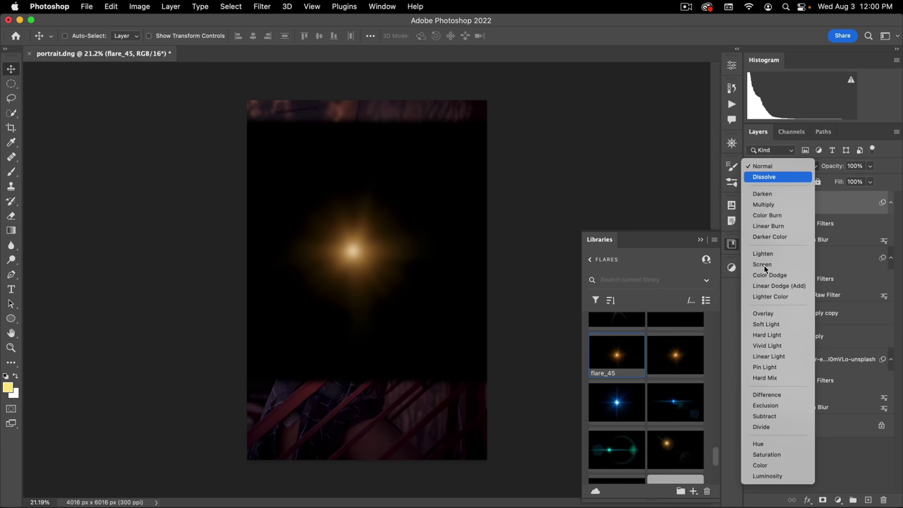
pyautogui.click(769, 266)
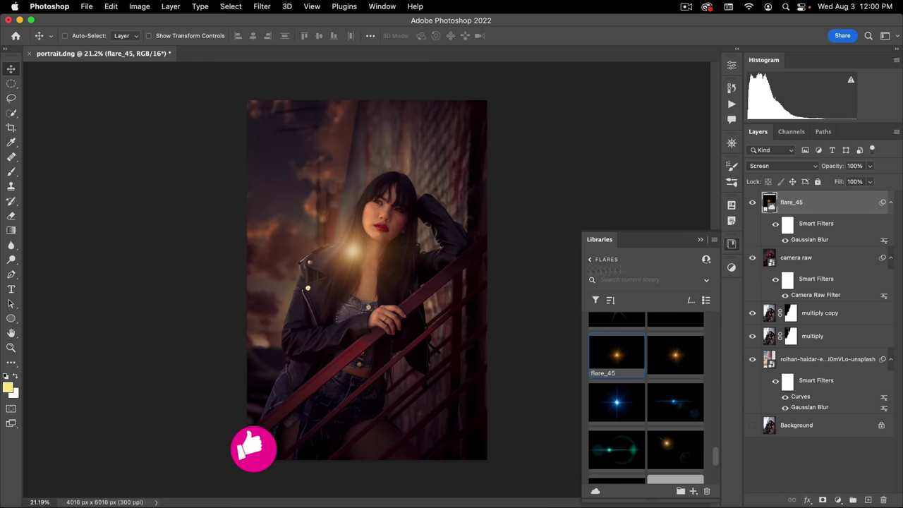
pyautogui.moveTo(393, 255); pyautogui.dragTo(303, 347)
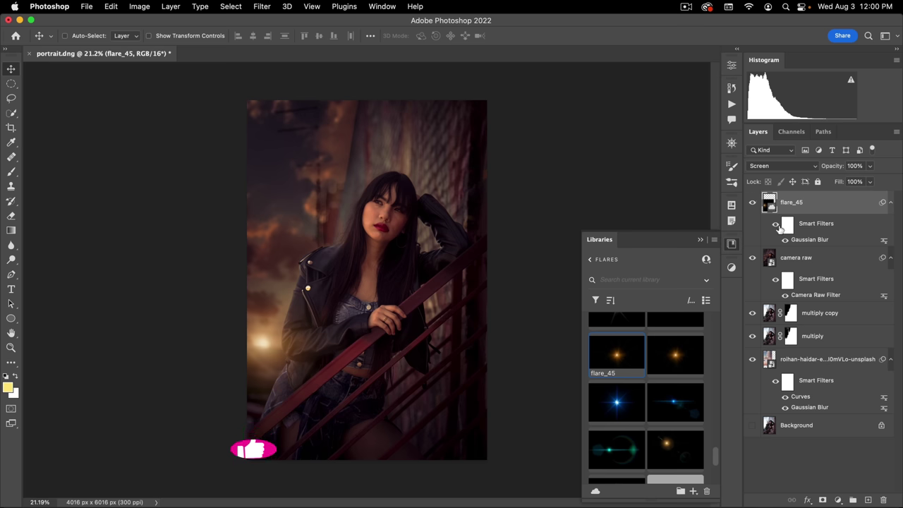
# Step: Apply Curves to the flare with the RGB white point at input 227 and the Green channel's black point at input 31
pyautogui.press('super+m')
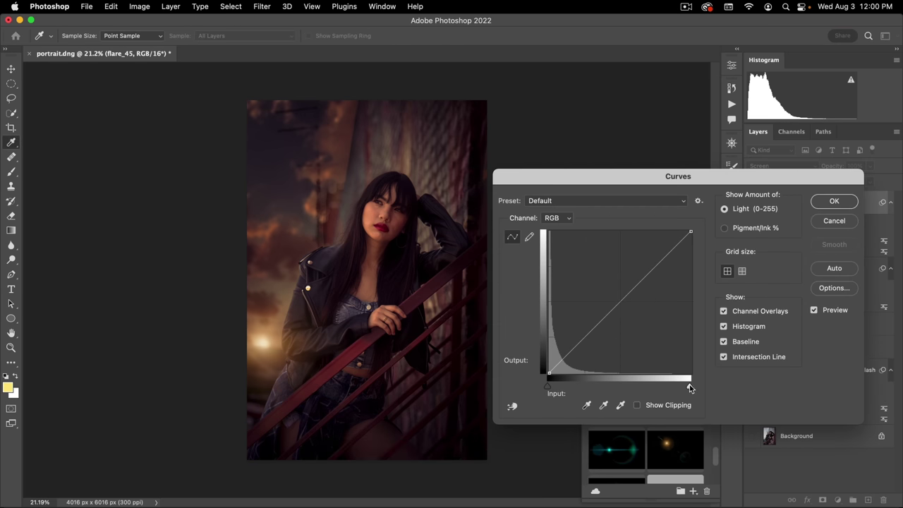
pyautogui.moveTo(691, 387); pyautogui.dragTo(674, 387)
pyautogui.click(557, 218)
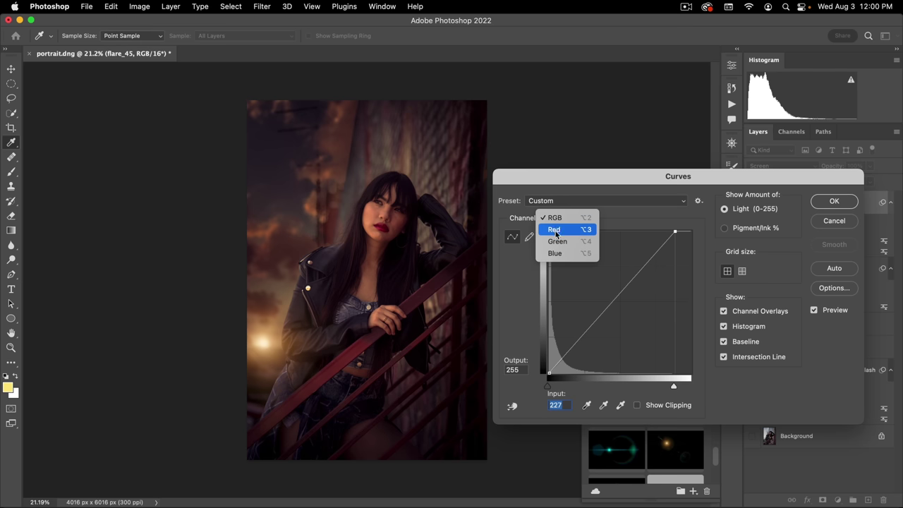
pyautogui.click(557, 242)
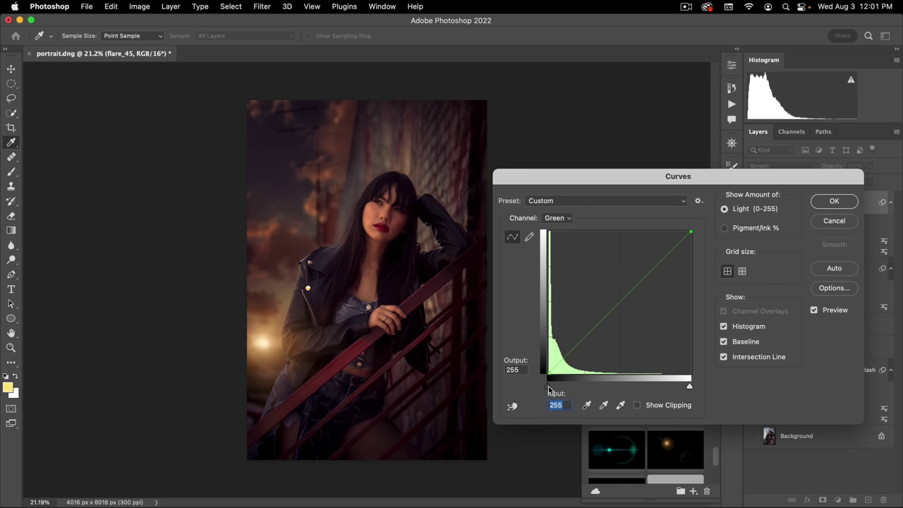
pyautogui.moveTo(549, 388); pyautogui.dragTo(563, 388)
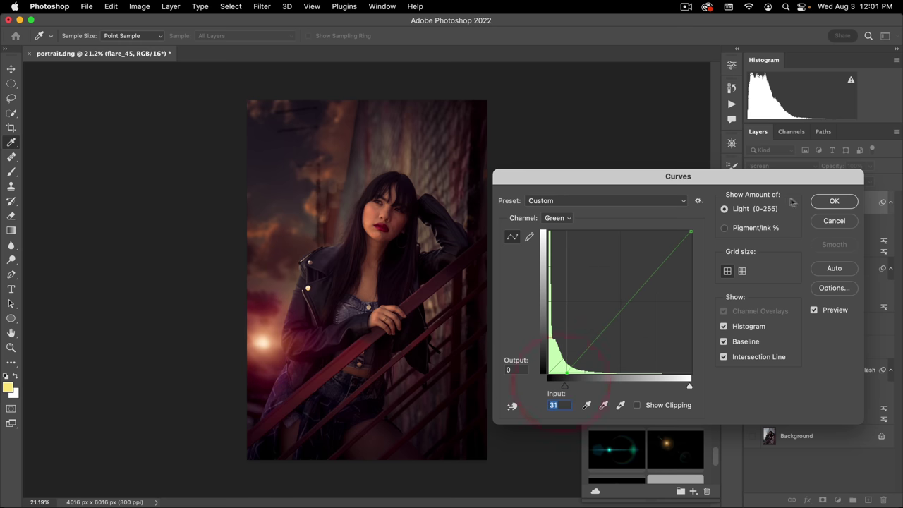
pyautogui.click(835, 201)
# Step: Move the flare to the portrait's left edge and scale it up from its center to about 128%
pyautogui.moveTo(350, 339); pyautogui.dragTo(306, 339)
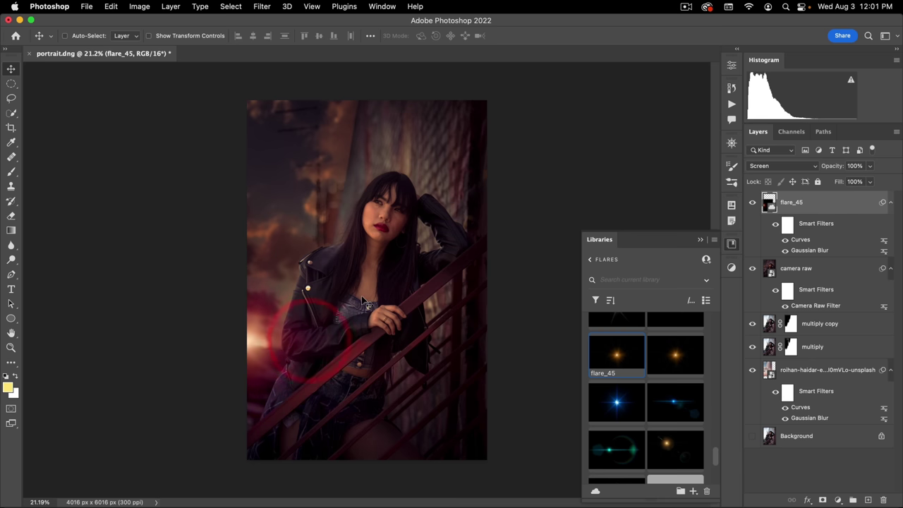
pyautogui.press('super+t')
pyautogui.moveTo(437, 341); pyautogui.dragTo(467, 338)
pyautogui.doubleClick(398, 342)
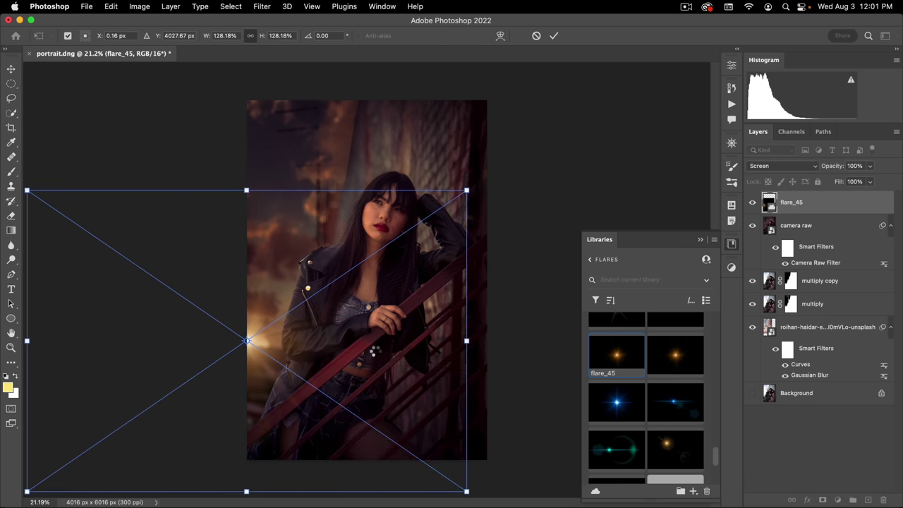
pyautogui.press('super+space')
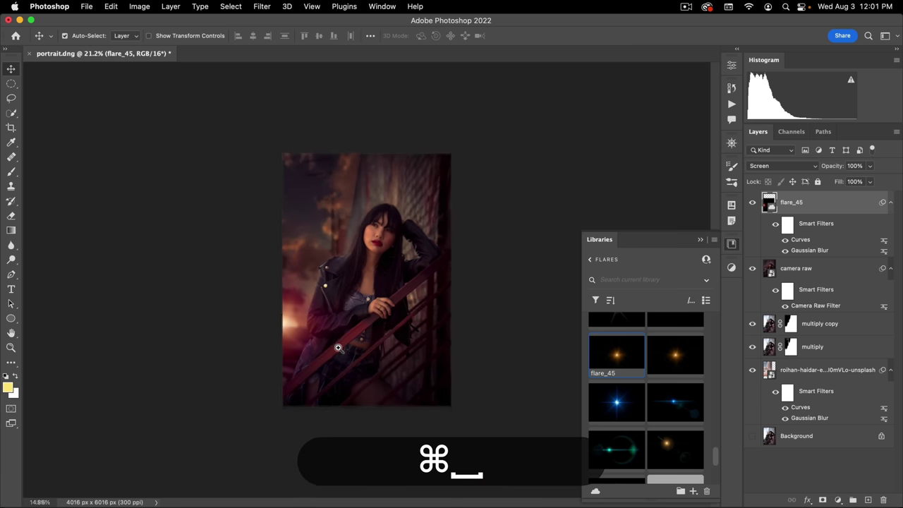